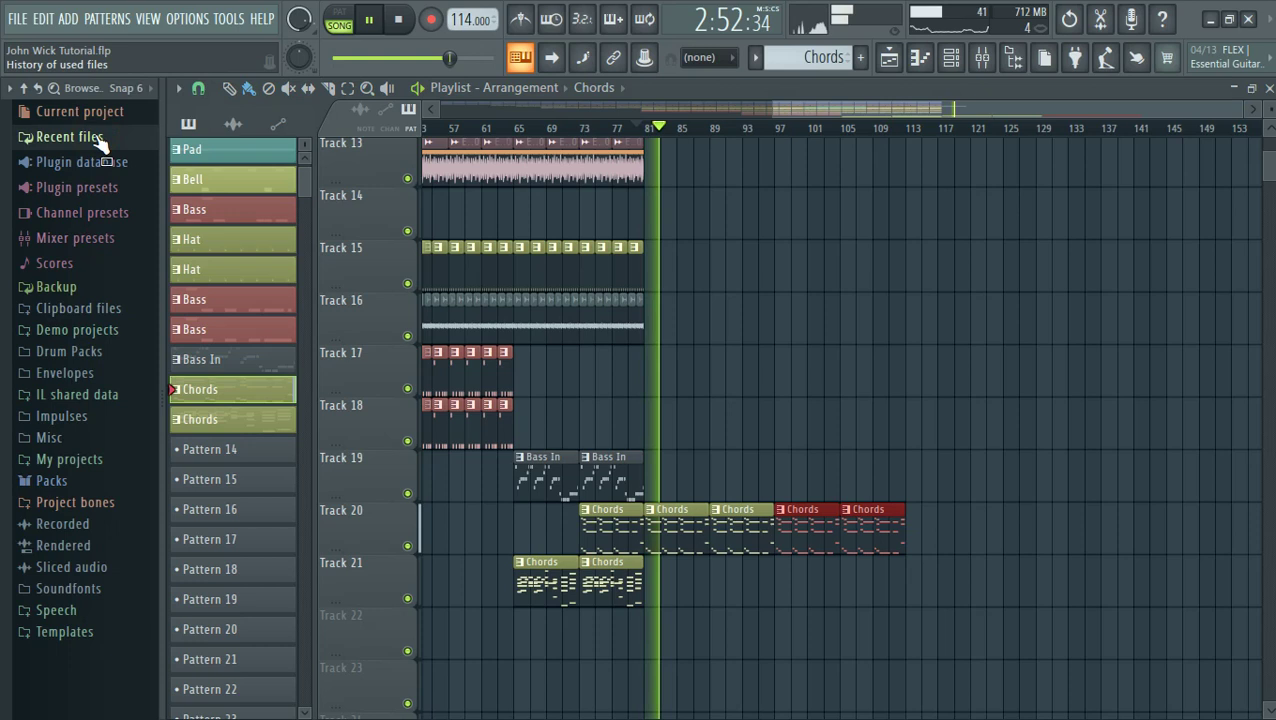
# Look through the recently used files in the browser and stop the song playback
pyautogui.click(103, 140)
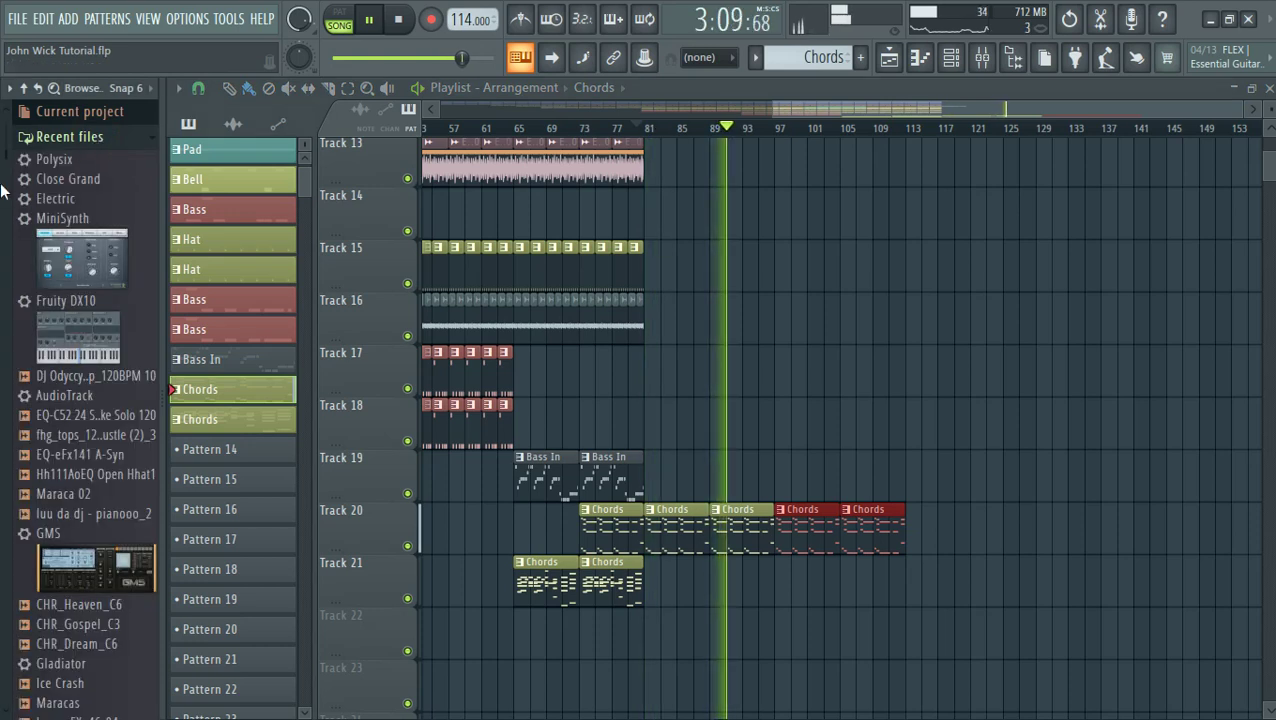
pyautogui.scroll(-15, 3, 190)
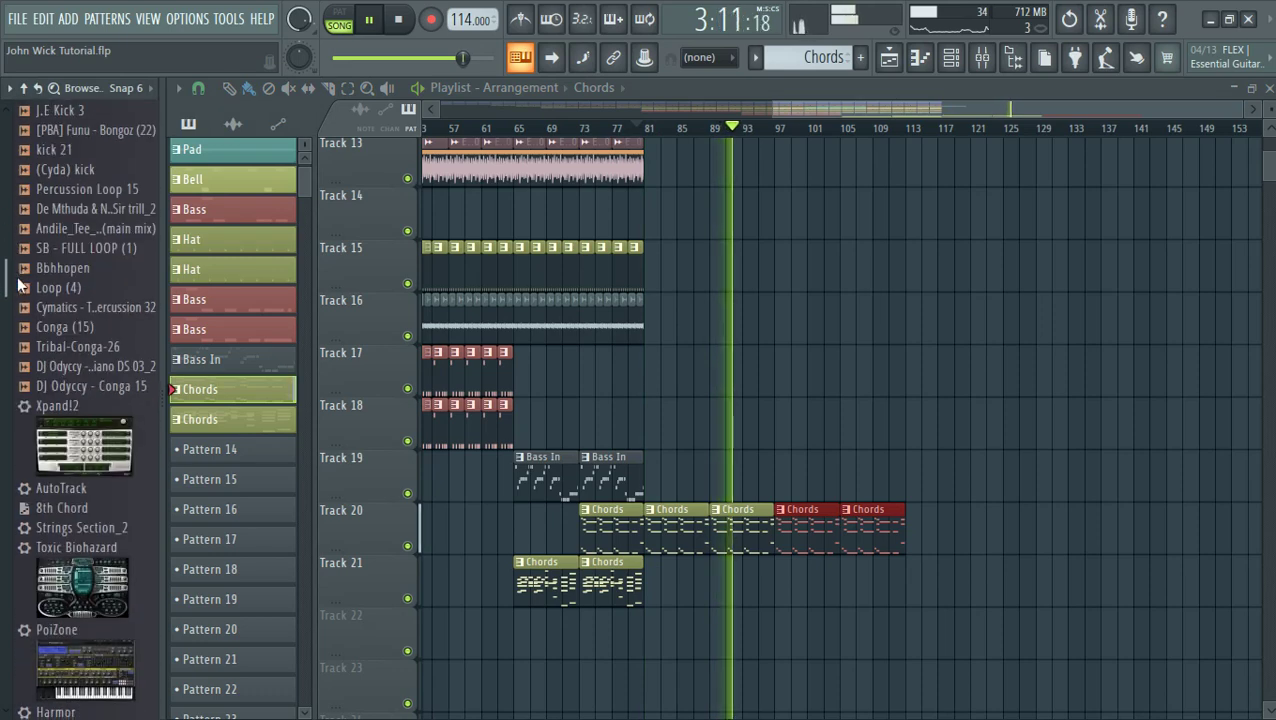
pyautogui.scroll(4, 27, 237)
pyautogui.scroll(-5, 31, 241)
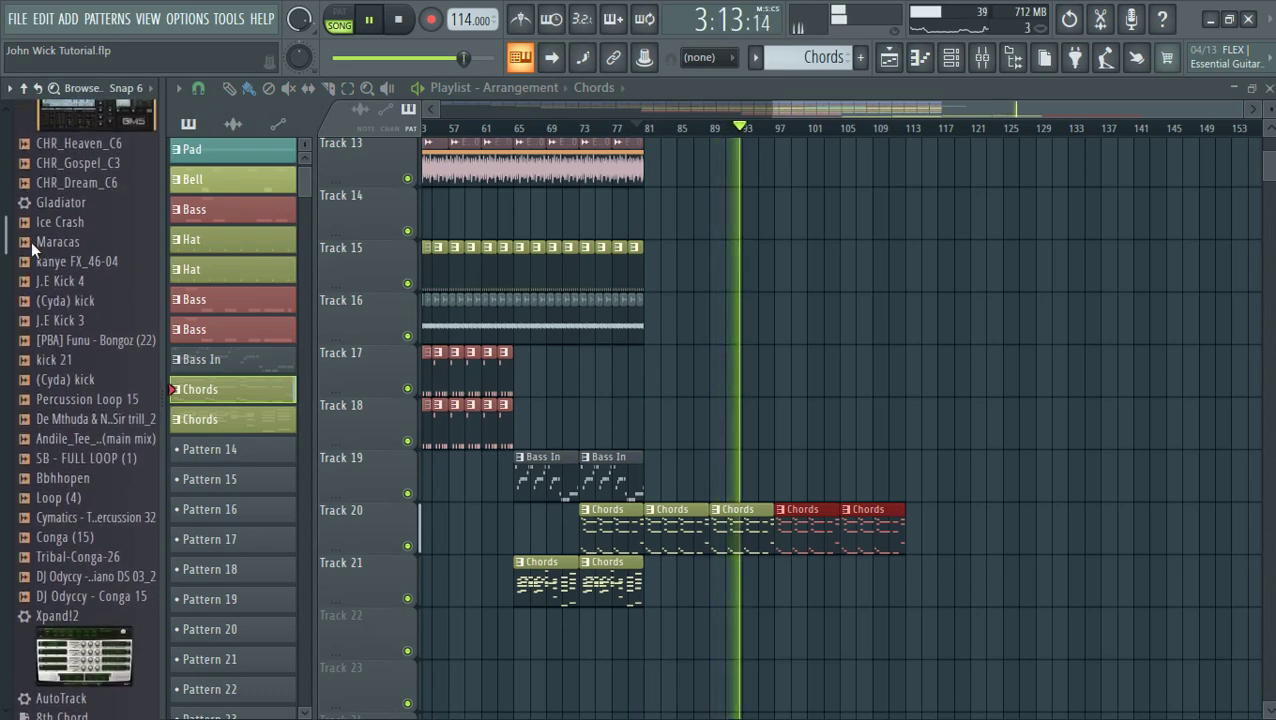
pyautogui.scroll(-15, 73, 349)
pyautogui.press('space')
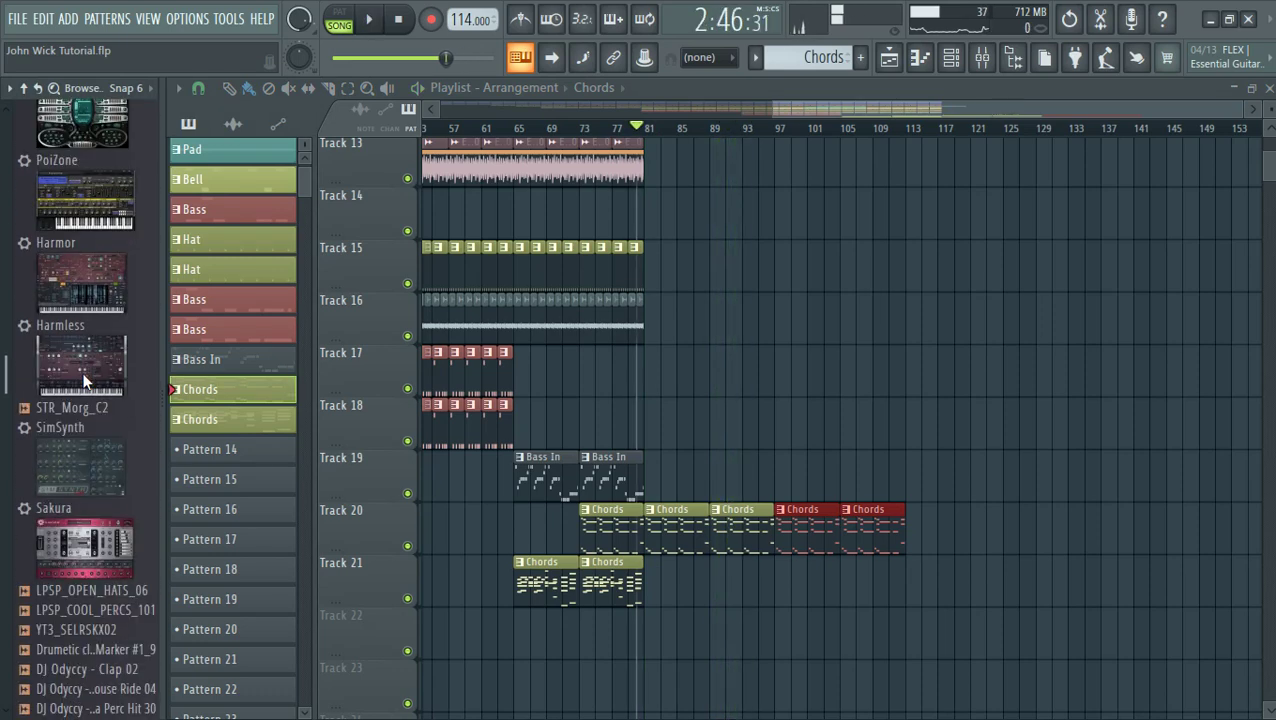
pyautogui.scroll(-6, 78, 440)
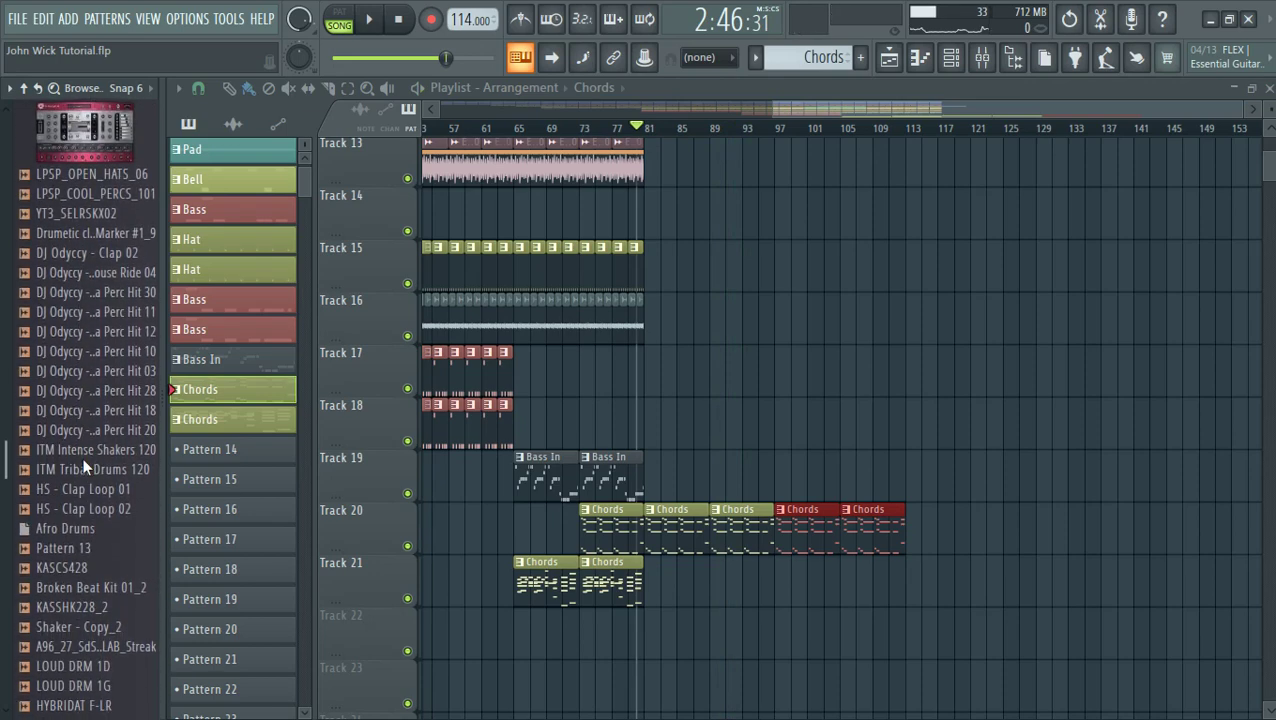
pyautogui.scroll(-15, 91, 485)
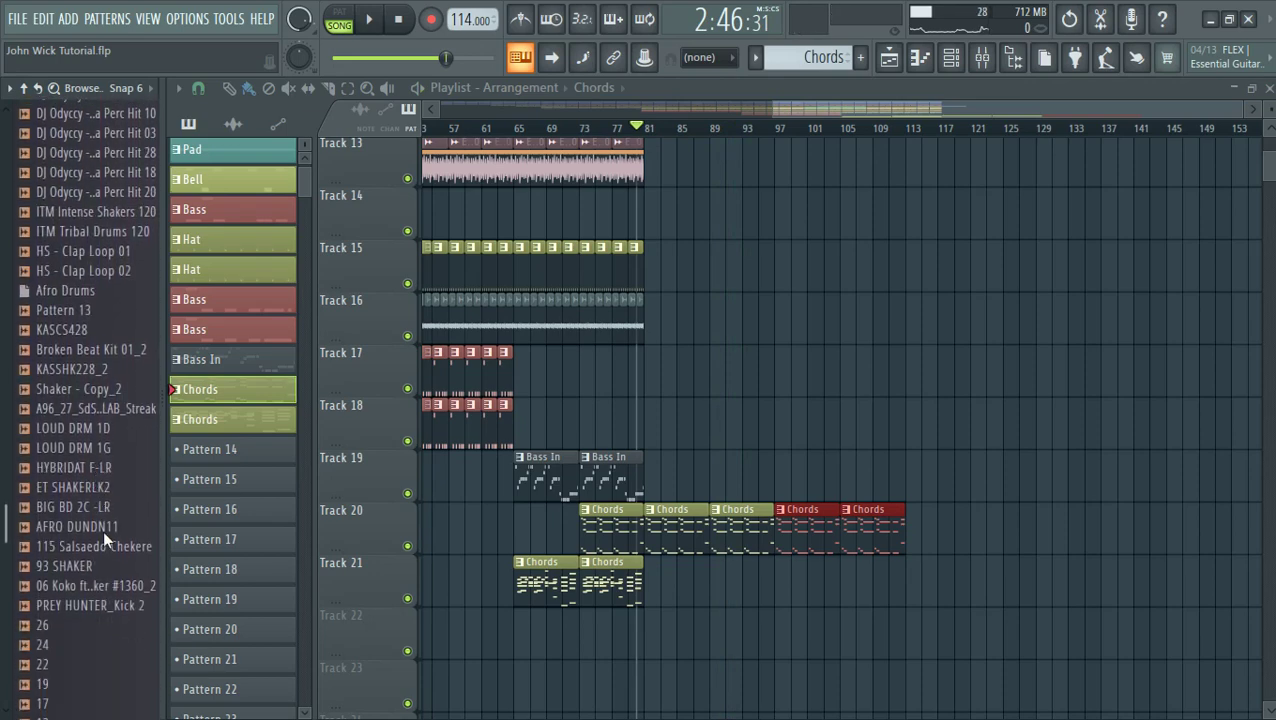
pyautogui.scroll(-20, 119, 570)
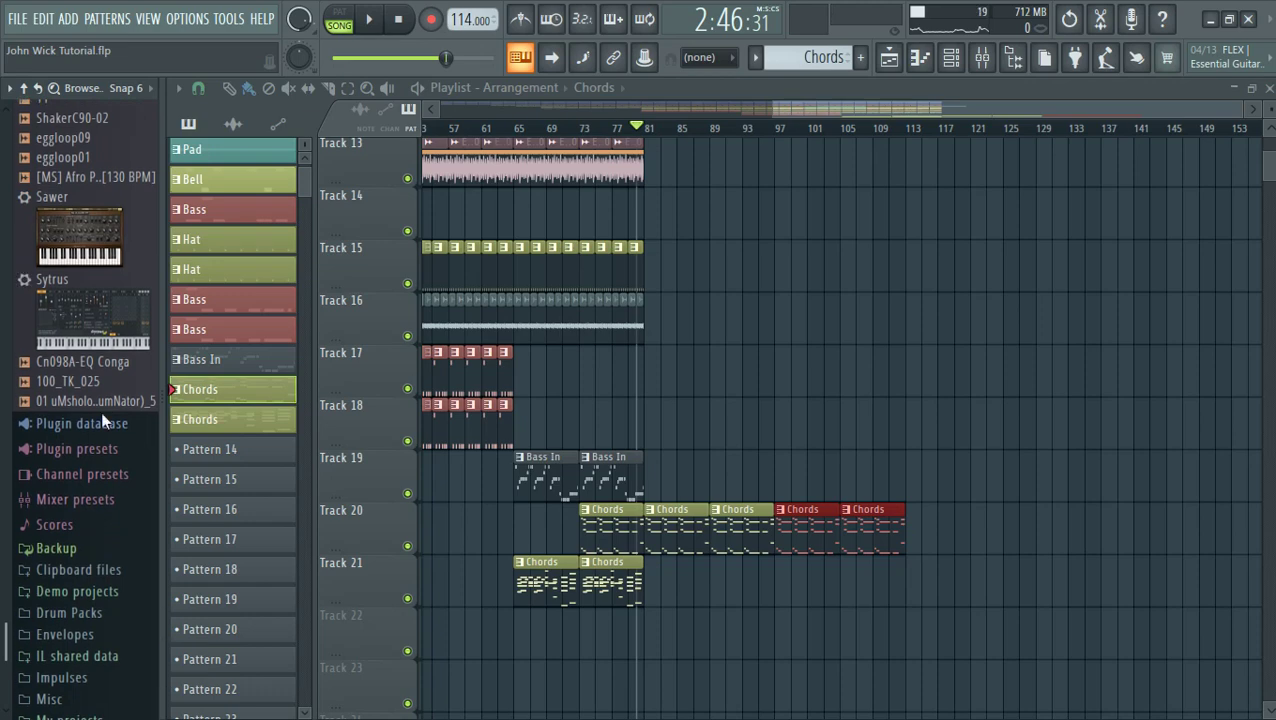
pyautogui.scroll(-2, 125, 165)
pyautogui.click(119, 135)
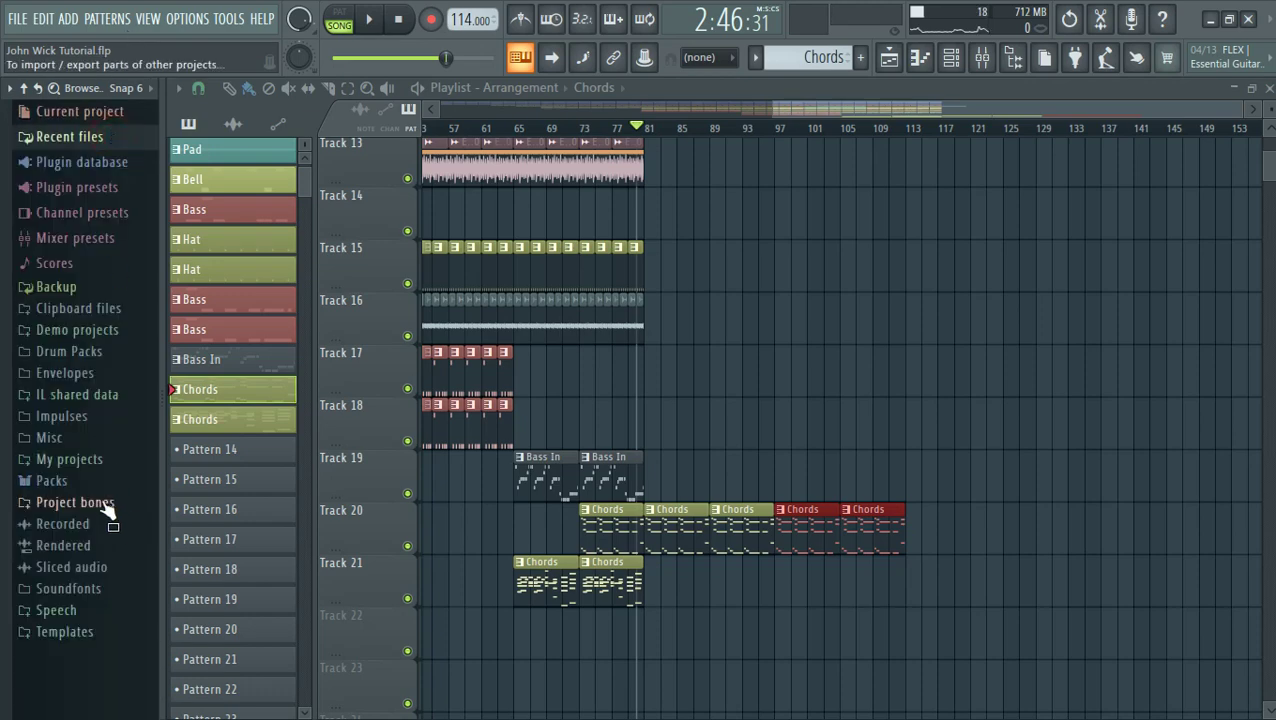
# Browse into the nested Drum Packs folder and expand D19 under New Drums
pyautogui.click(90, 352)
pyautogui.click(108, 372)
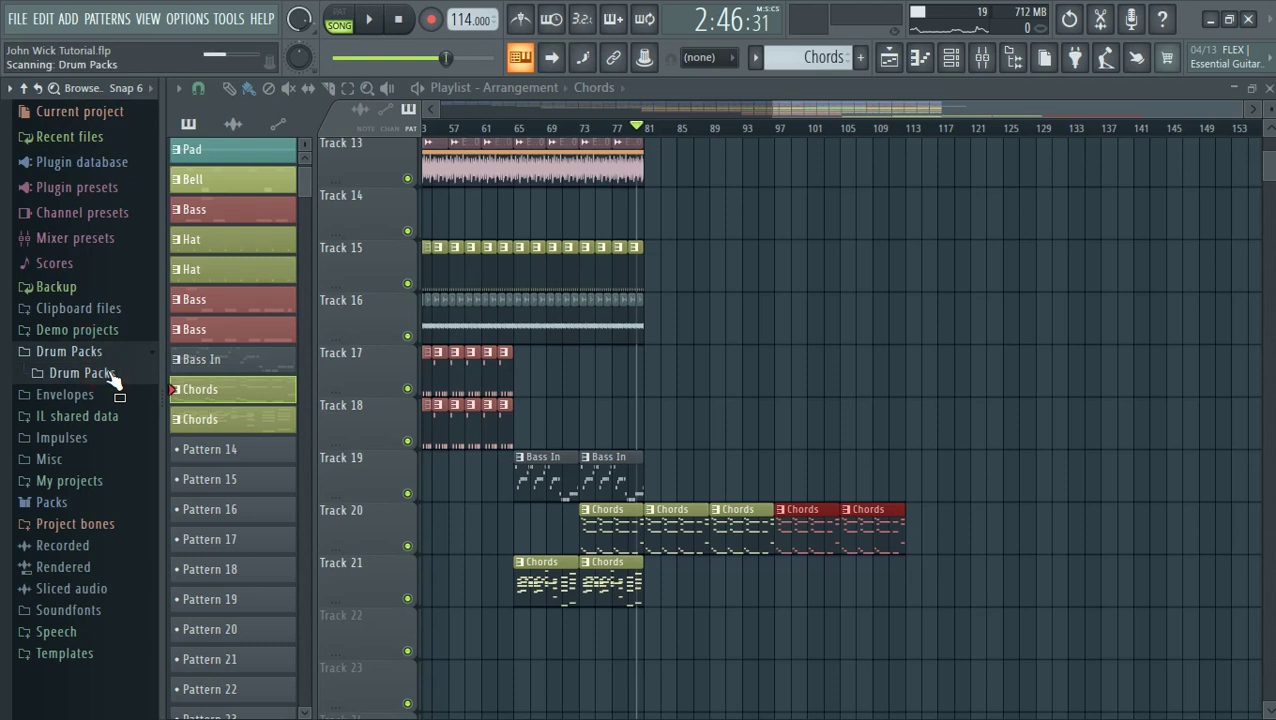
pyautogui.moveTo(5, 280); pyautogui.dragTo(23, 410)
pyautogui.scroll(3, 77, 162)
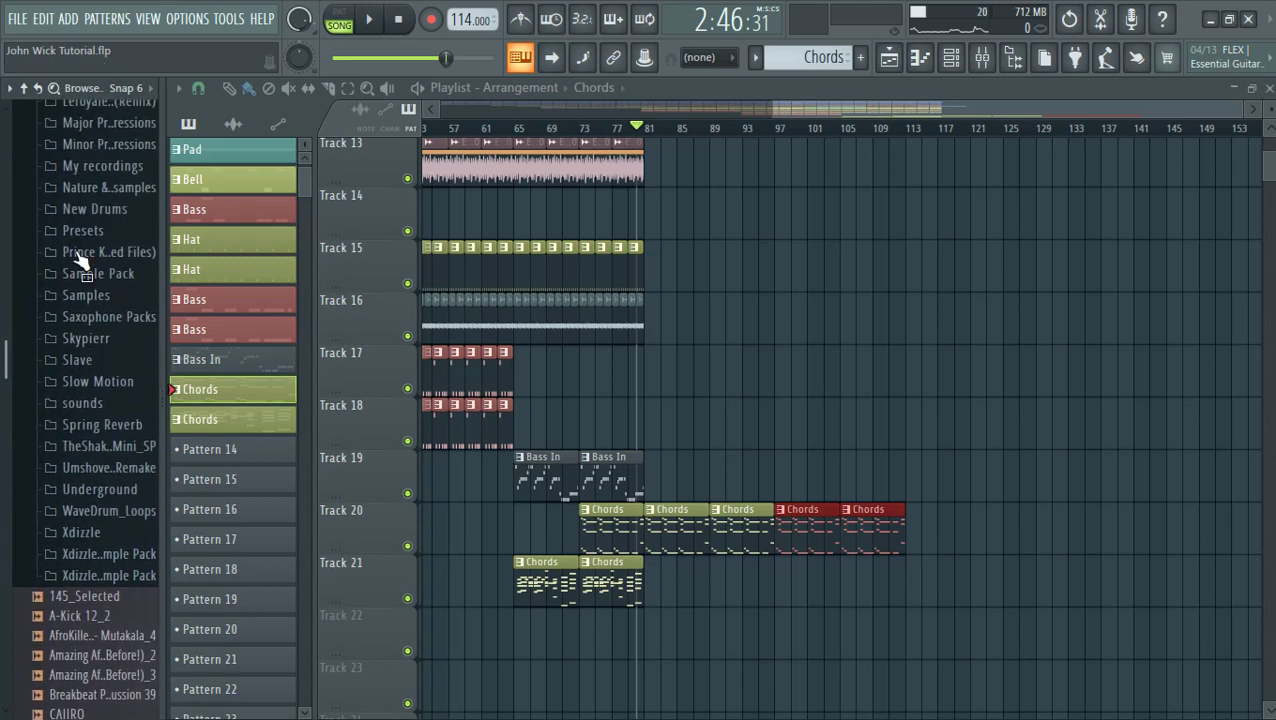
pyautogui.click(106, 217)
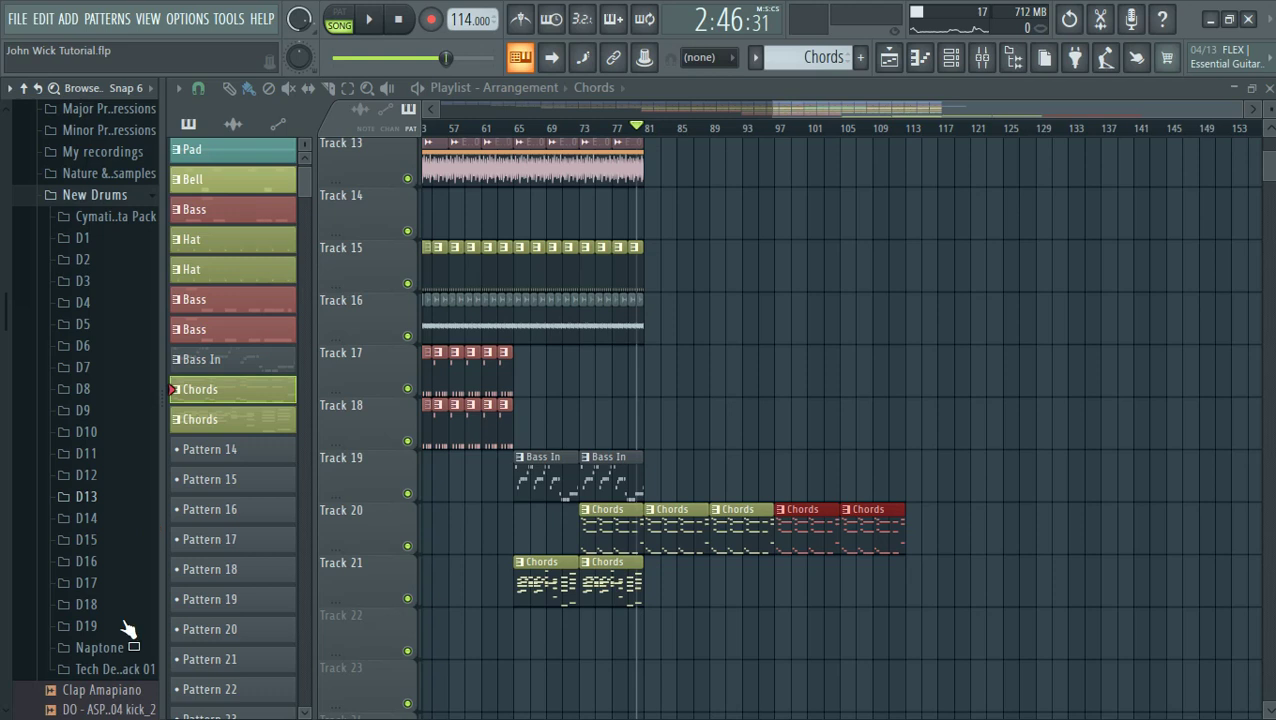
pyautogui.click(116, 626)
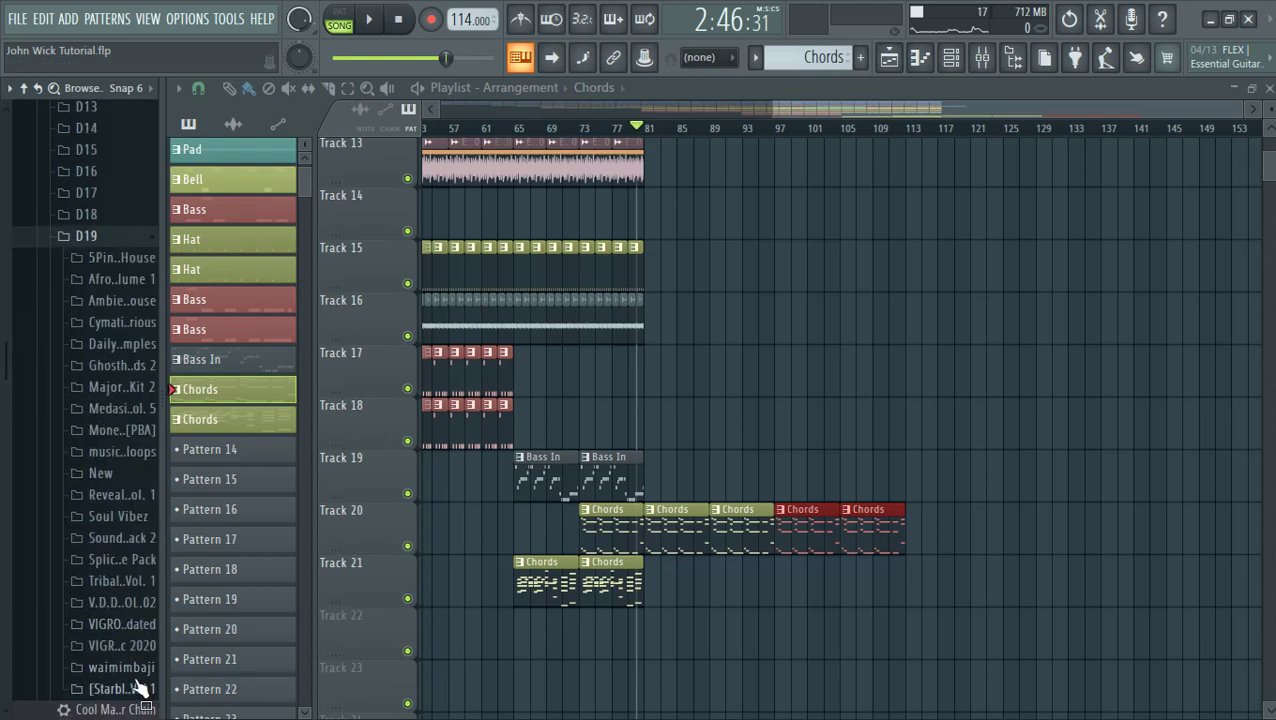
# Open the Drums folder inside V.D.D DRUMKIT VOL.02 within D19
pyautogui.click(100, 688)
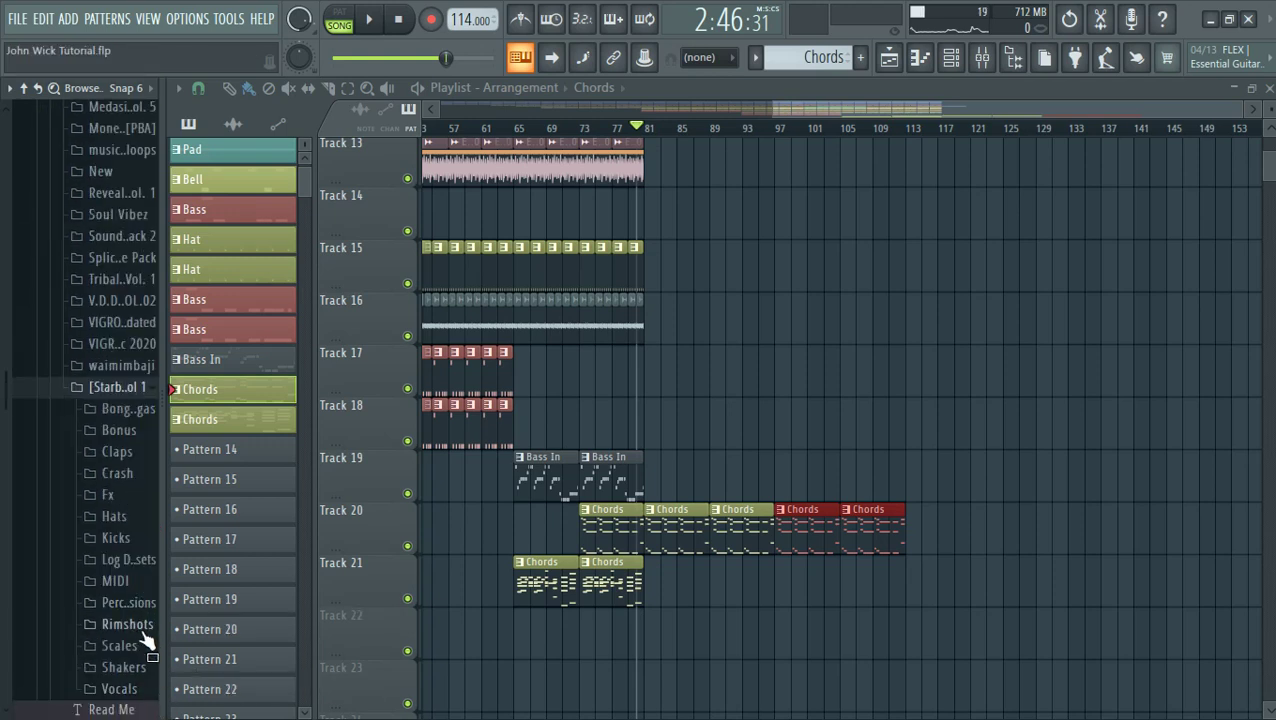
pyautogui.click(130, 391)
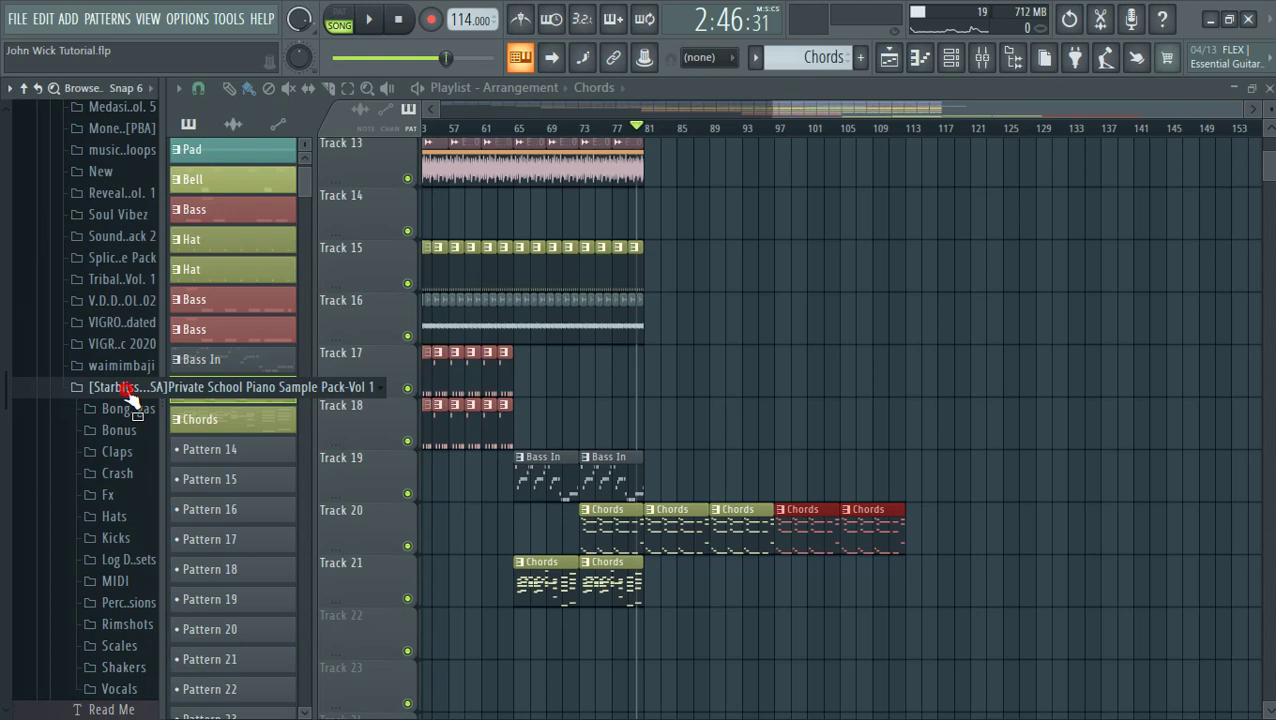
pyautogui.click(146, 283)
pyautogui.click(145, 290)
pyautogui.click(140, 300)
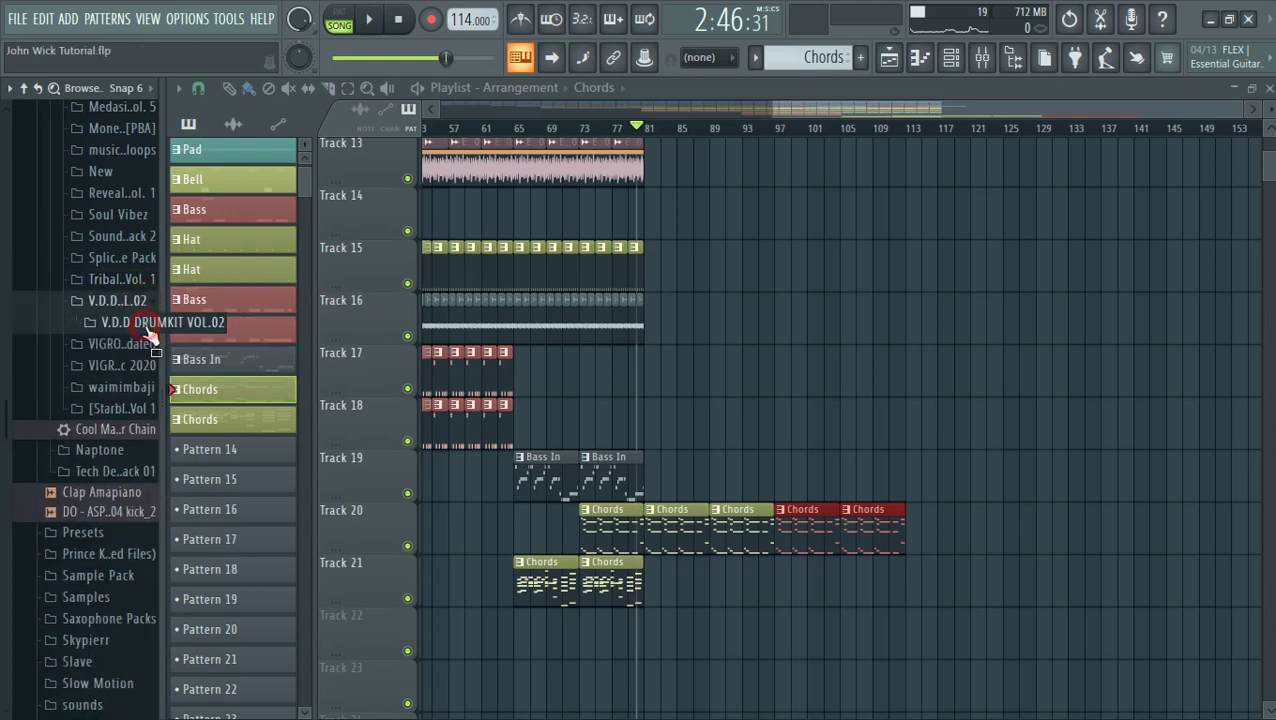
pyautogui.click(148, 322)
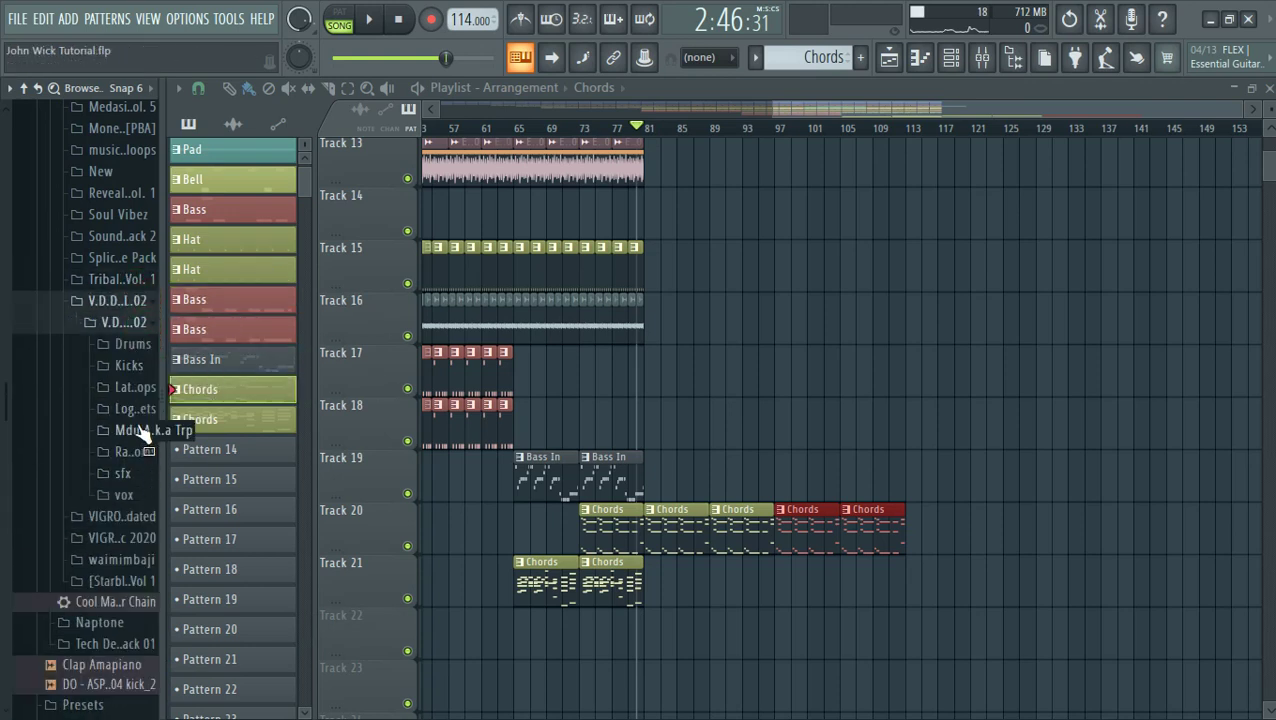
pyautogui.click(146, 356)
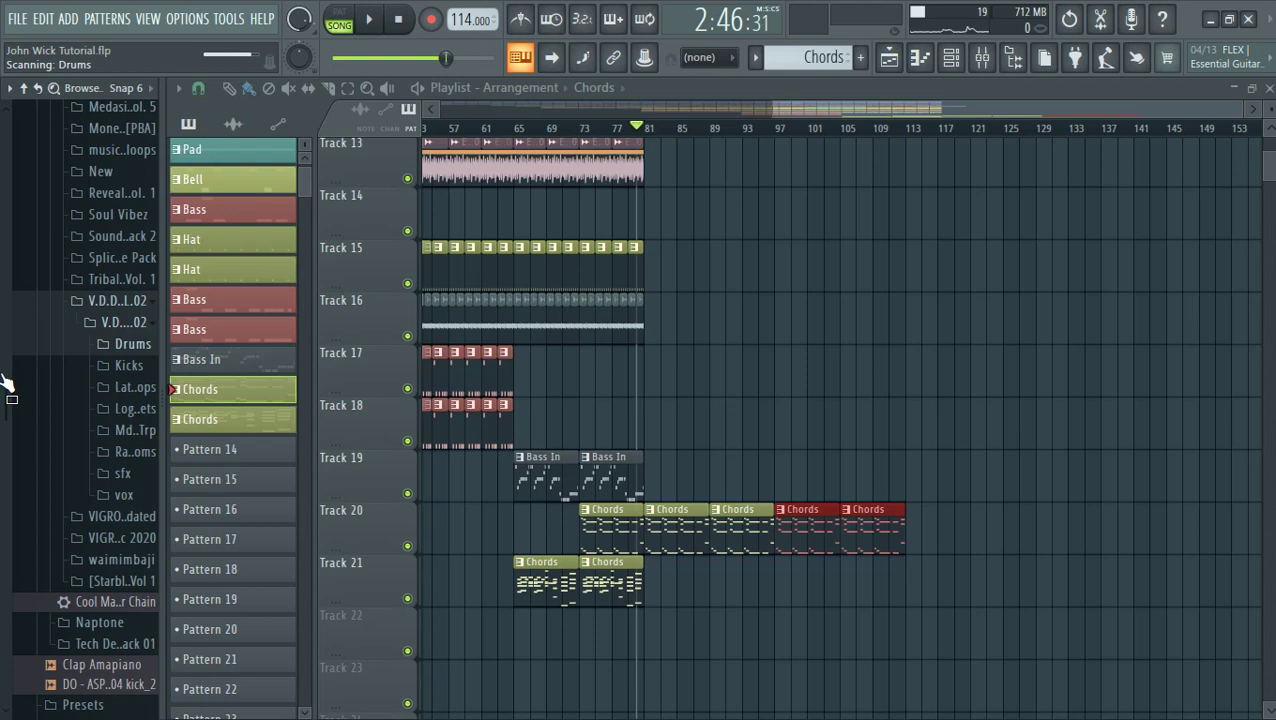
# Audition maraca samples from the Drums folder and place Maraca 02 on Track 19 at bar 97 of the playlist
pyautogui.moveTo(3, 375); pyautogui.dragTo(14, 433)
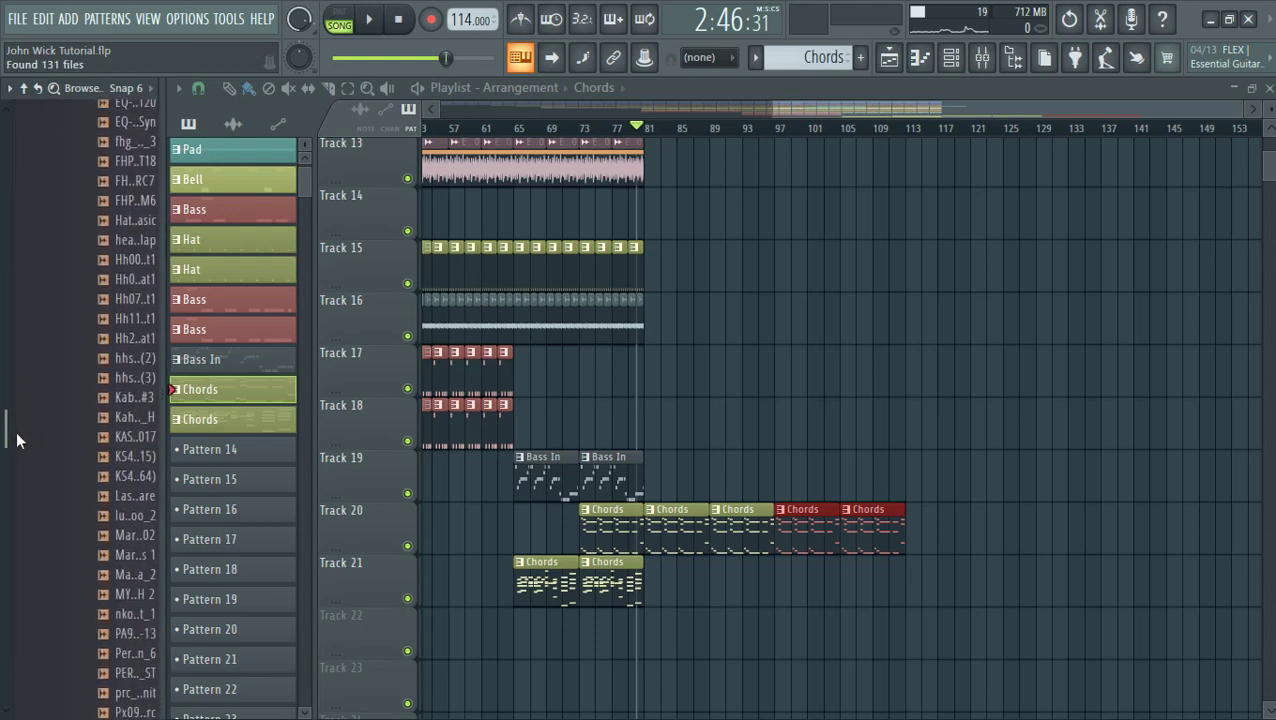
pyautogui.moveTo(128, 471); pyautogui.dragTo(140, 476)
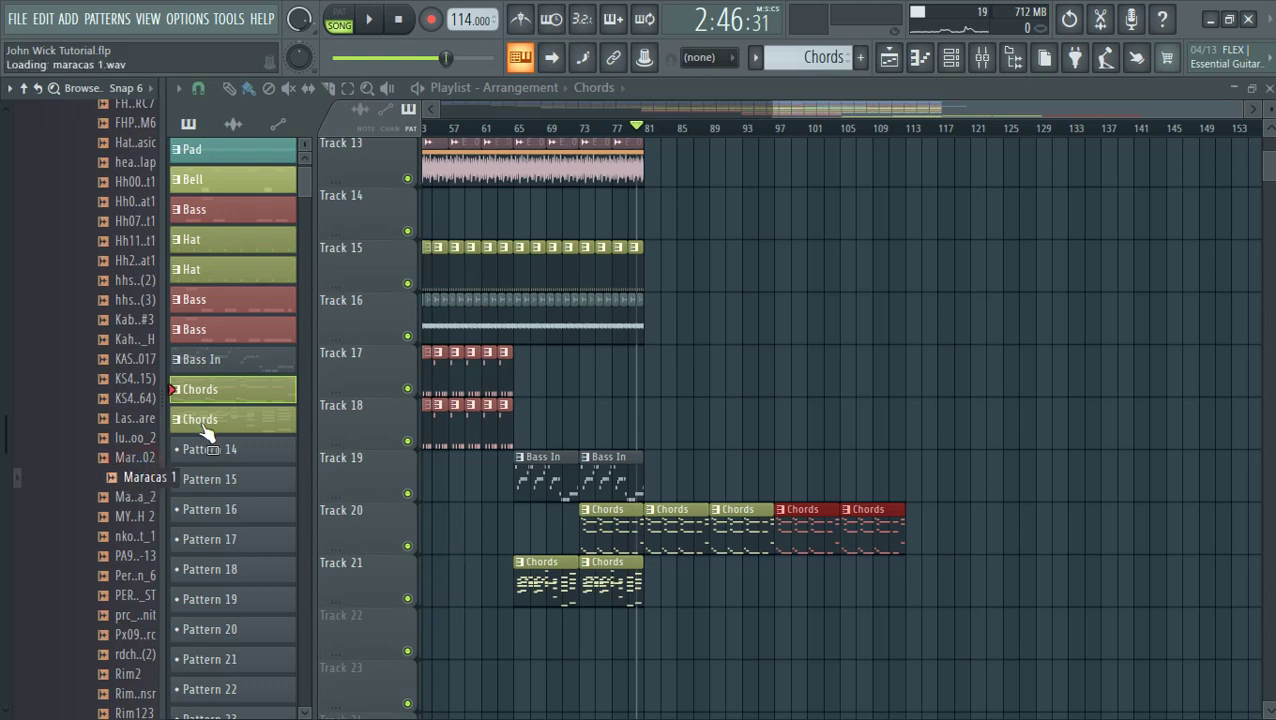
pyautogui.moveTo(204, 423); pyautogui.dragTo(206, 425)
pyautogui.moveTo(150, 457); pyautogui.dragTo(618, 543)
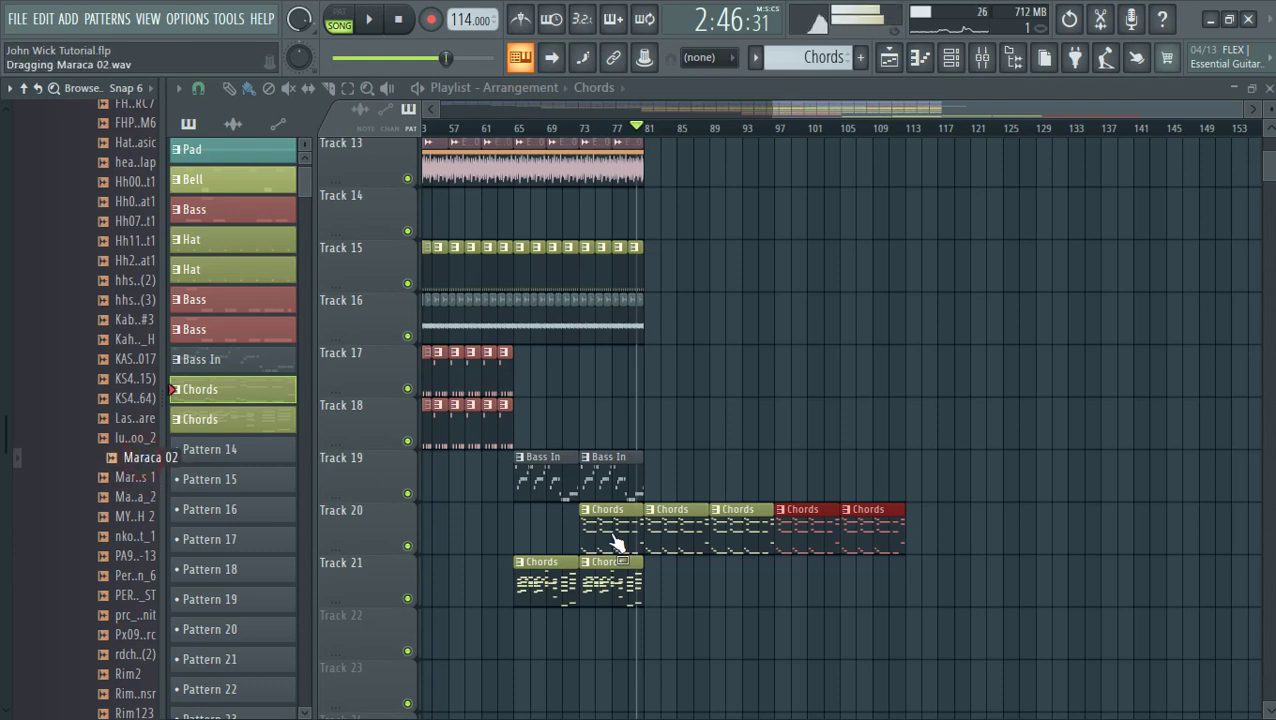
pyautogui.moveTo(788, 504); pyautogui.dragTo(785, 489)
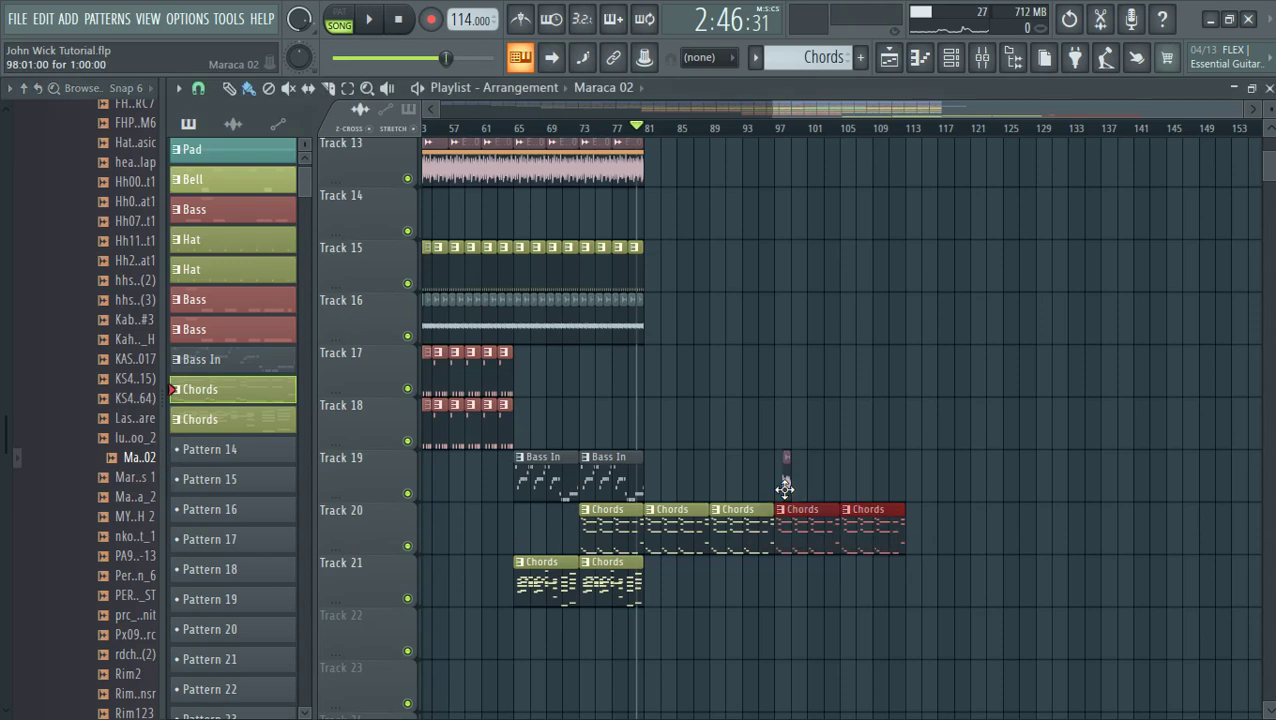
# Start song playback and paint five more Maraca 02 clips on Track 19 after the first one
pyautogui.press('space')
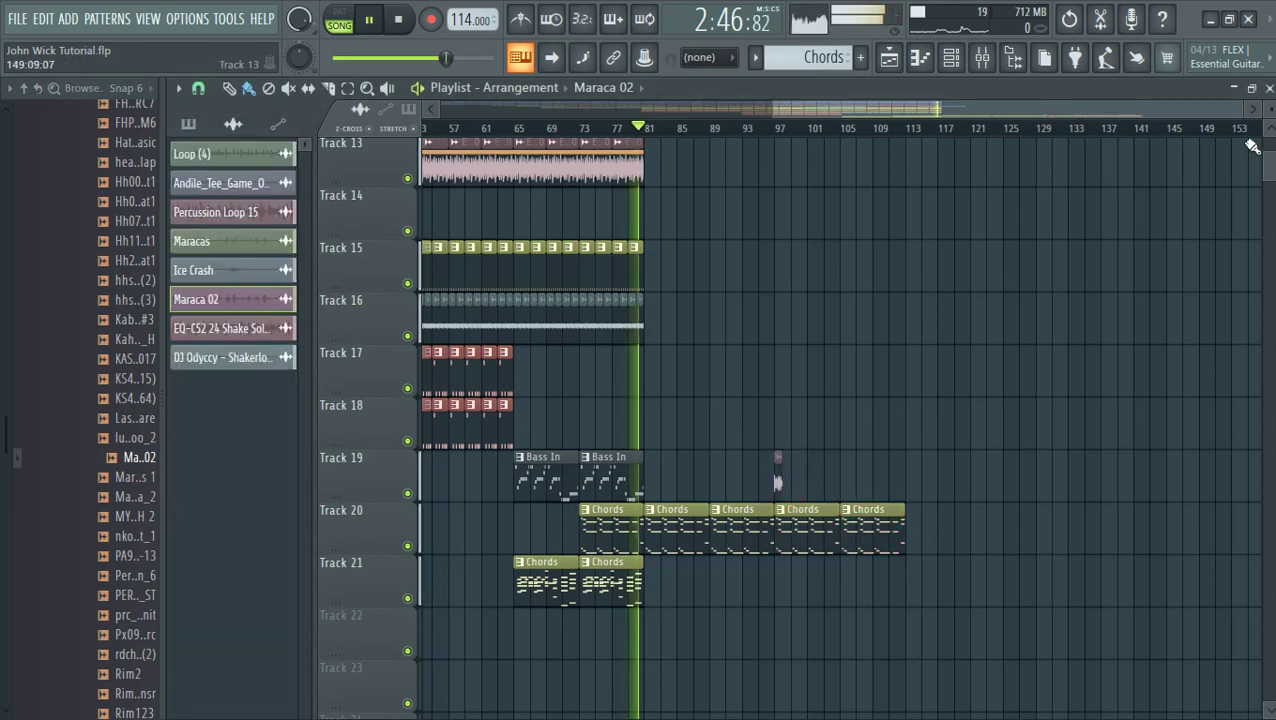
pyautogui.moveTo(1238, 112); pyautogui.dragTo(828, 114)
pyautogui.moveTo(1055, 135); pyautogui.dragTo(1062, 160)
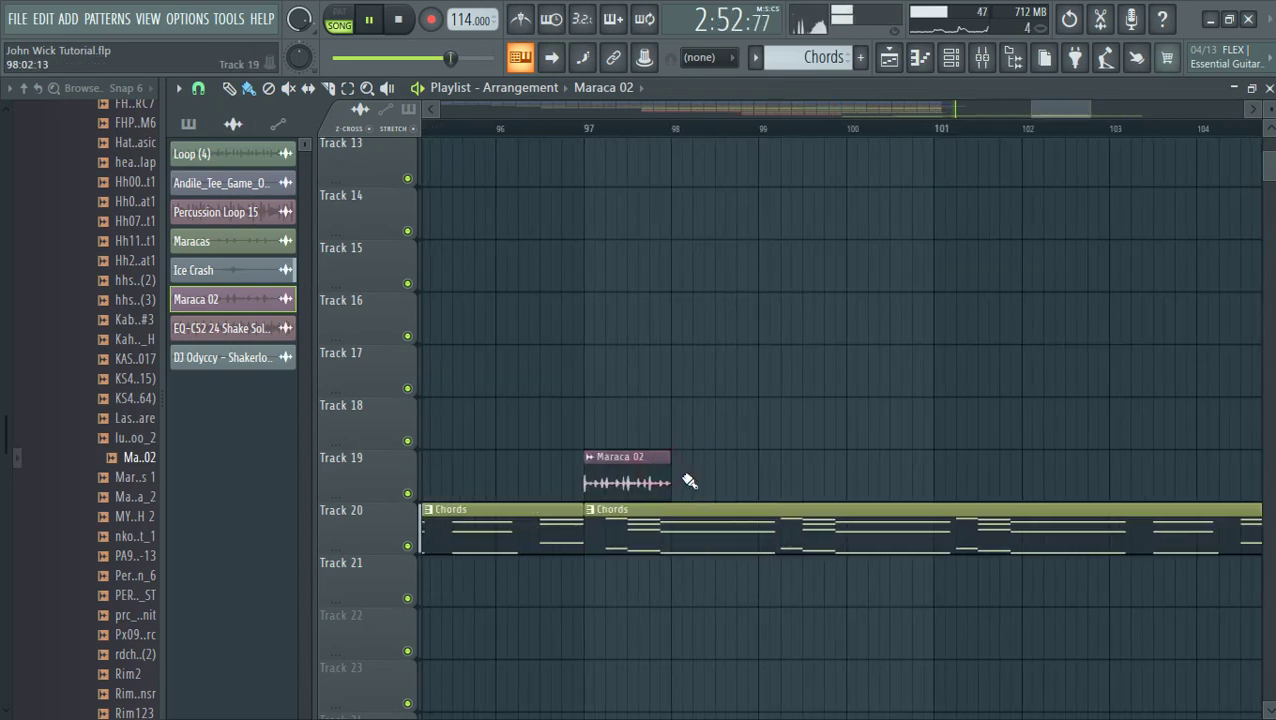
pyautogui.moveTo(688, 481); pyautogui.dragTo(1099, 450)
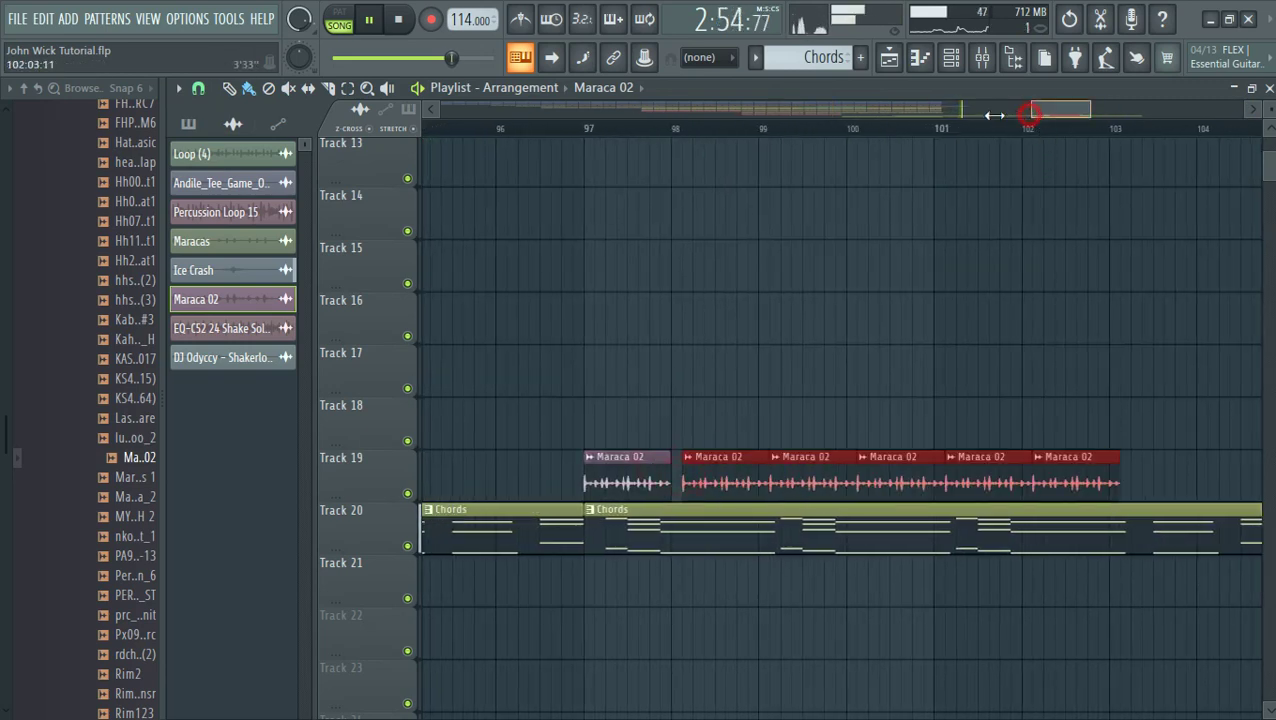
pyautogui.moveTo(995, 115); pyautogui.dragTo(988, 113)
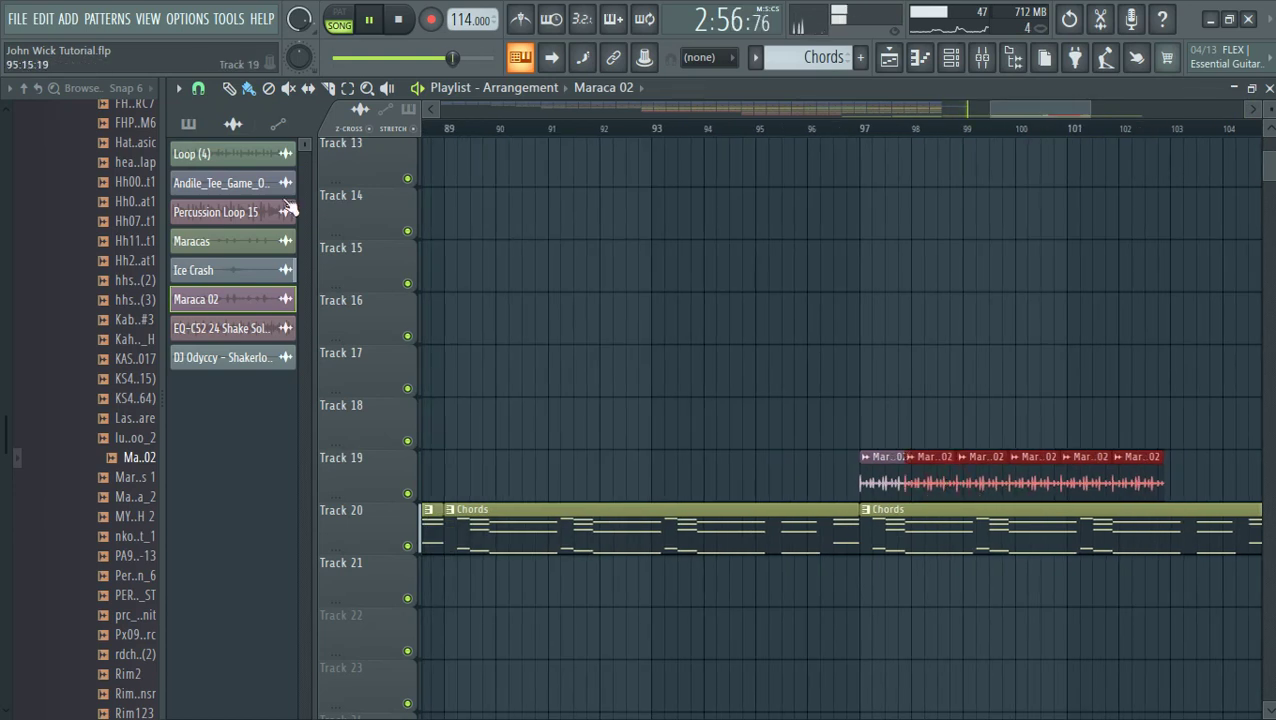
# Restart the song from the beginning and align the five added Maraca 02 clips on Track 19 to start at bar 98
pyautogui.click(400, 20)
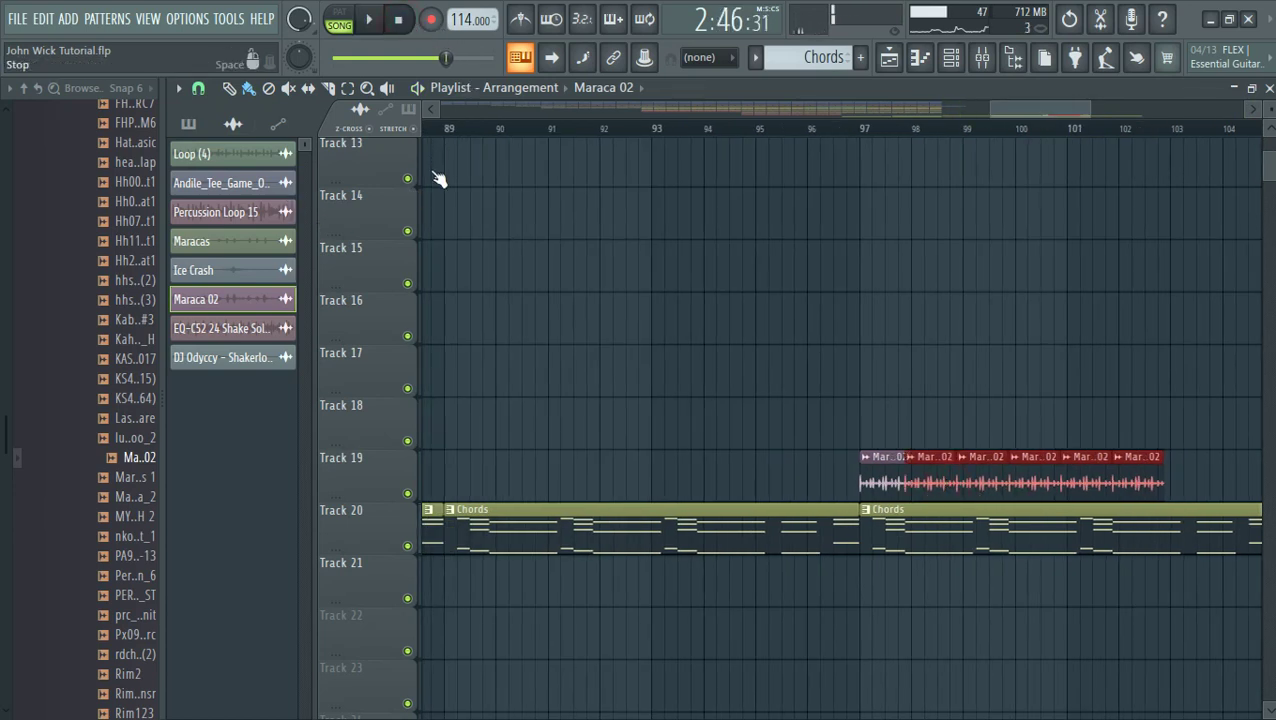
pyautogui.click(454, 130)
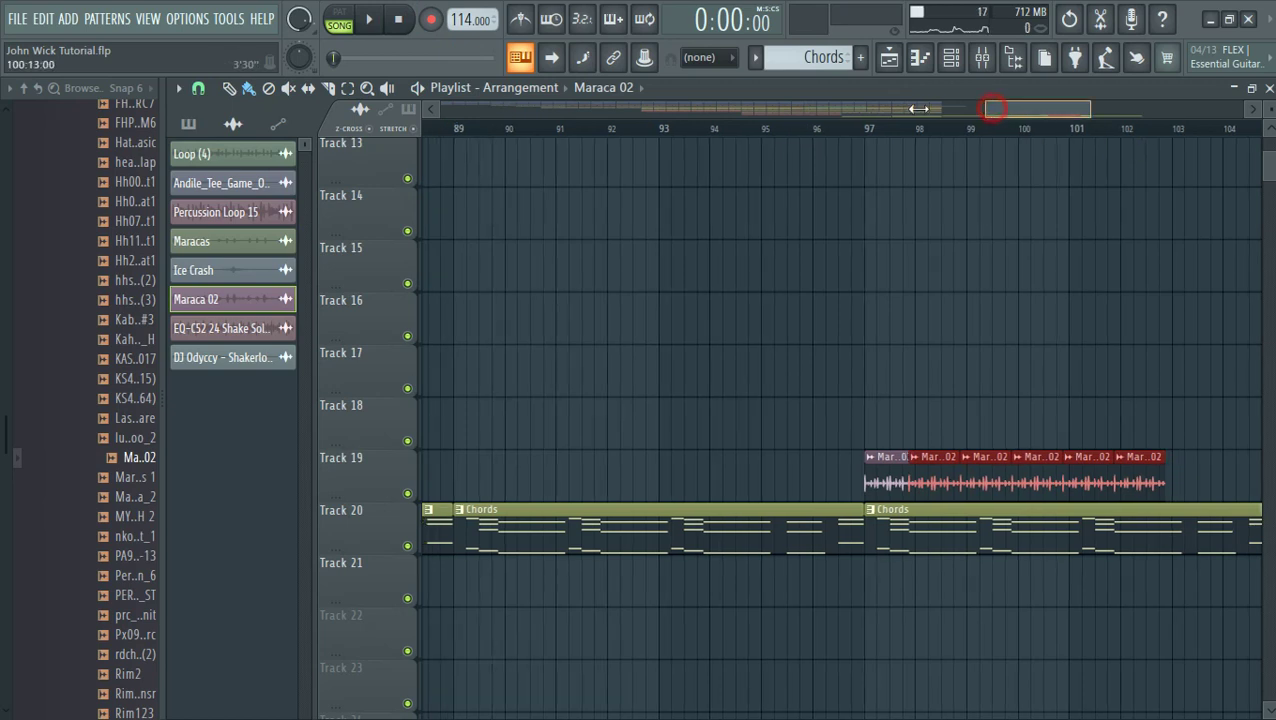
pyautogui.press('space')
pyautogui.moveTo(992, 108); pyautogui.dragTo(1031, 126)
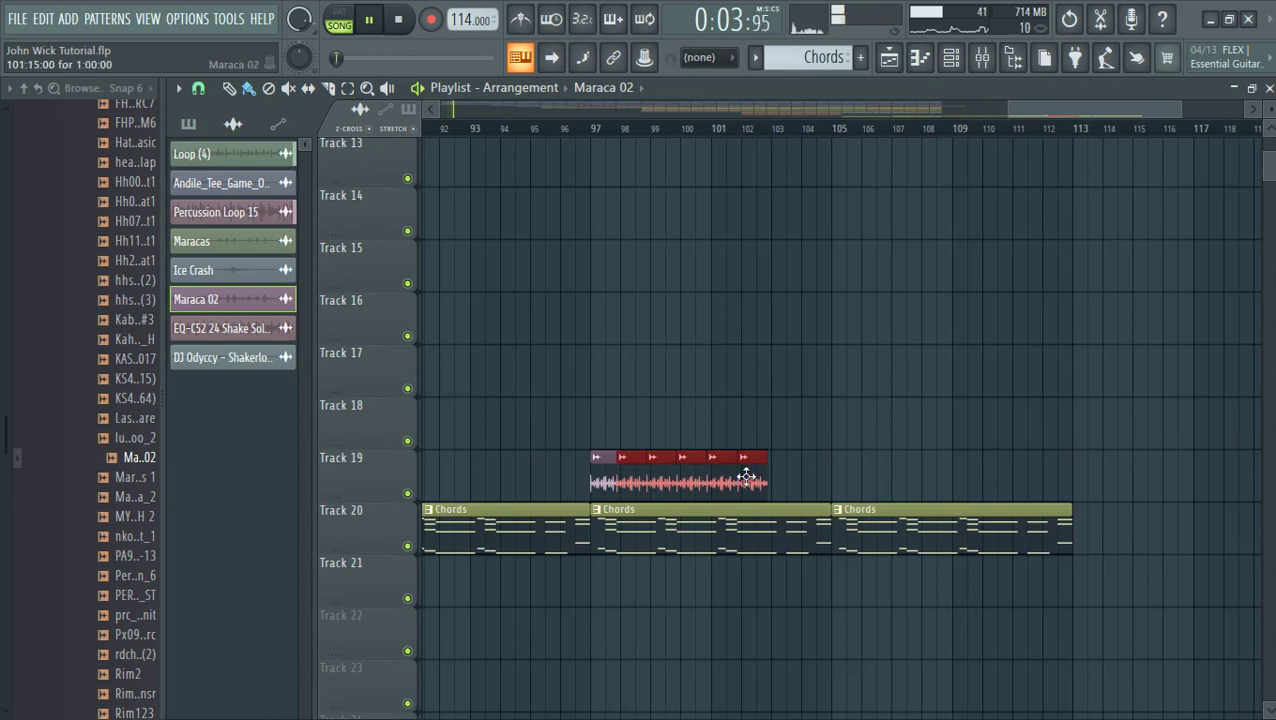
pyautogui.moveTo(754, 480); pyautogui.dragTo(769, 480)
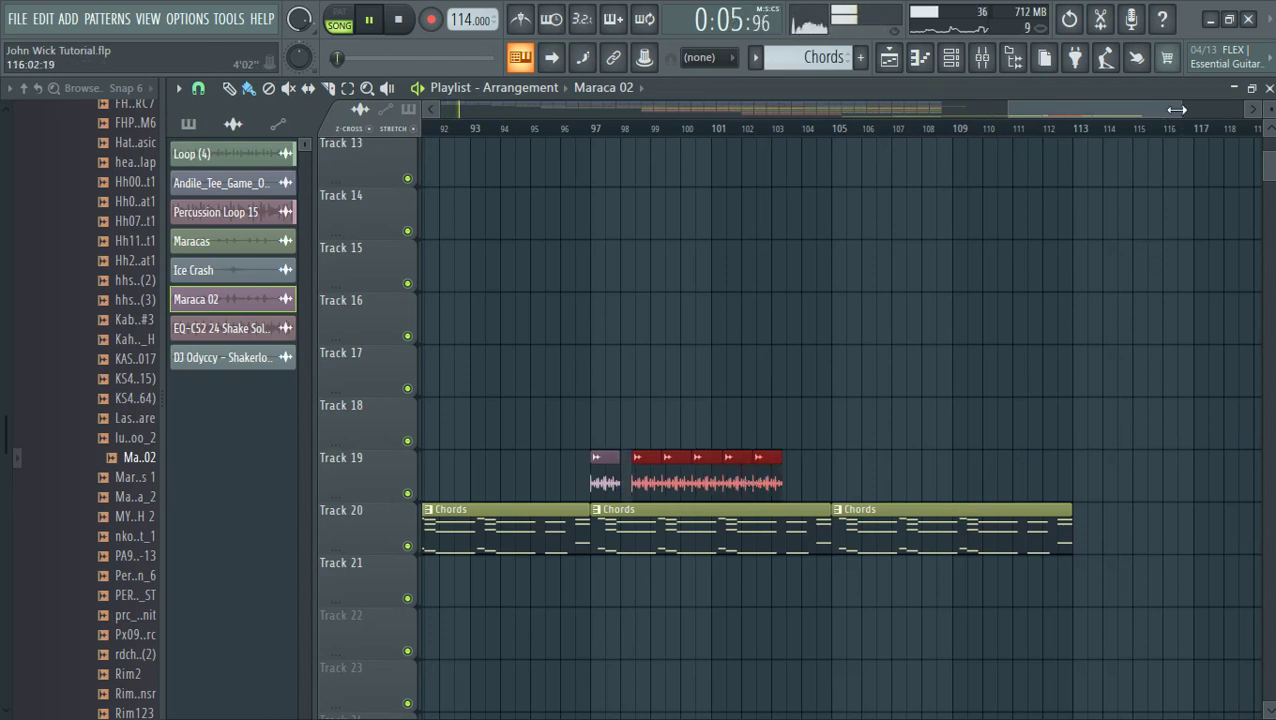
pyautogui.moveTo(1176, 109); pyautogui.dragTo(1058, 120)
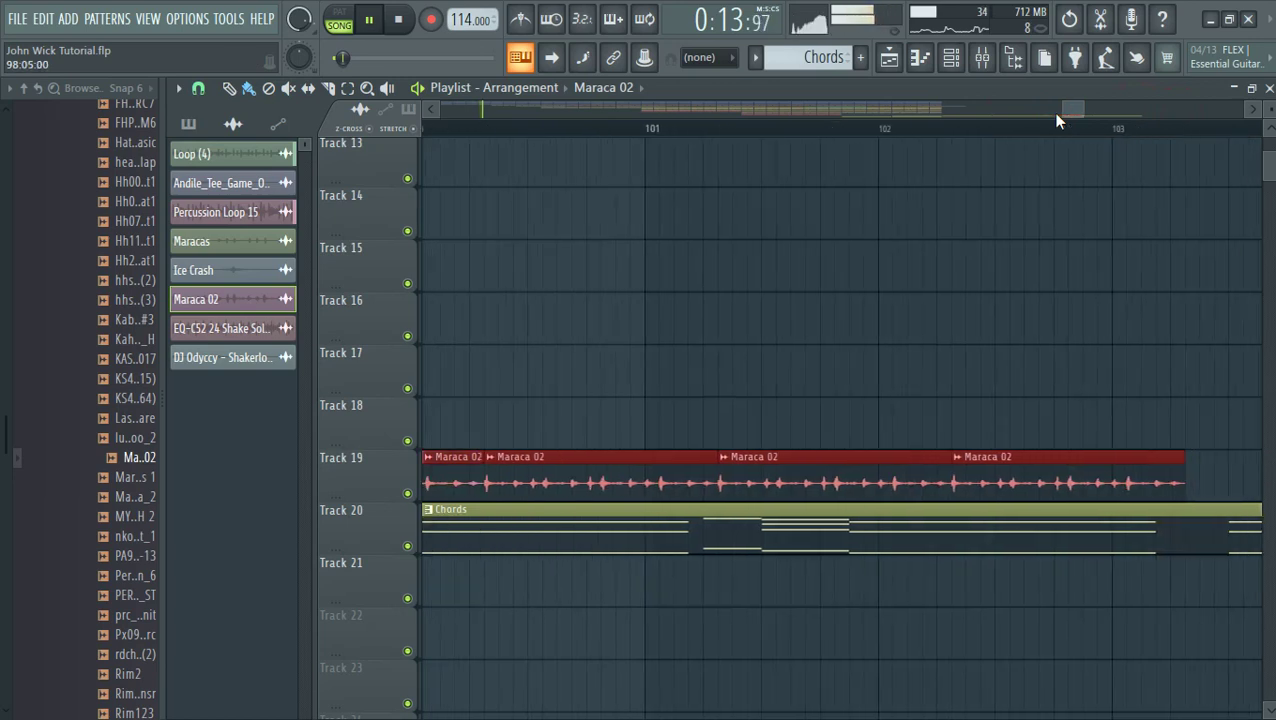
pyautogui.hscroll(-4, 1057, 116)
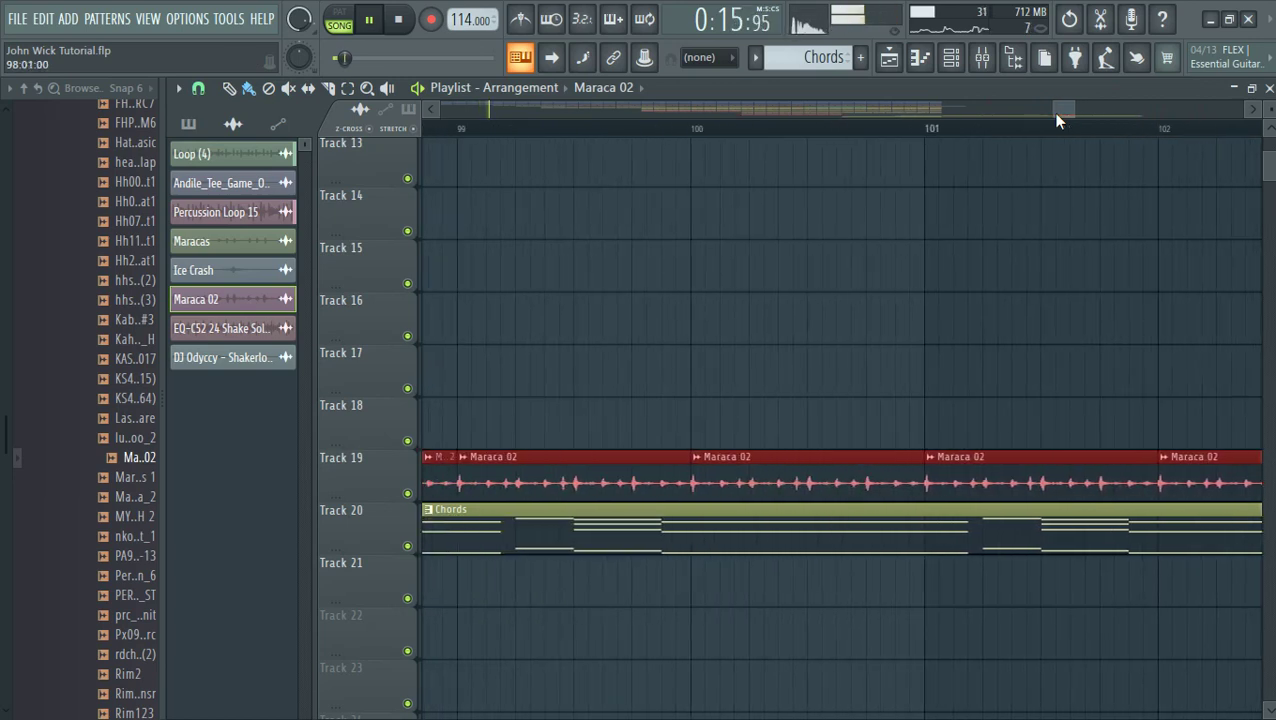
pyautogui.hscroll(-2, 1057, 116)
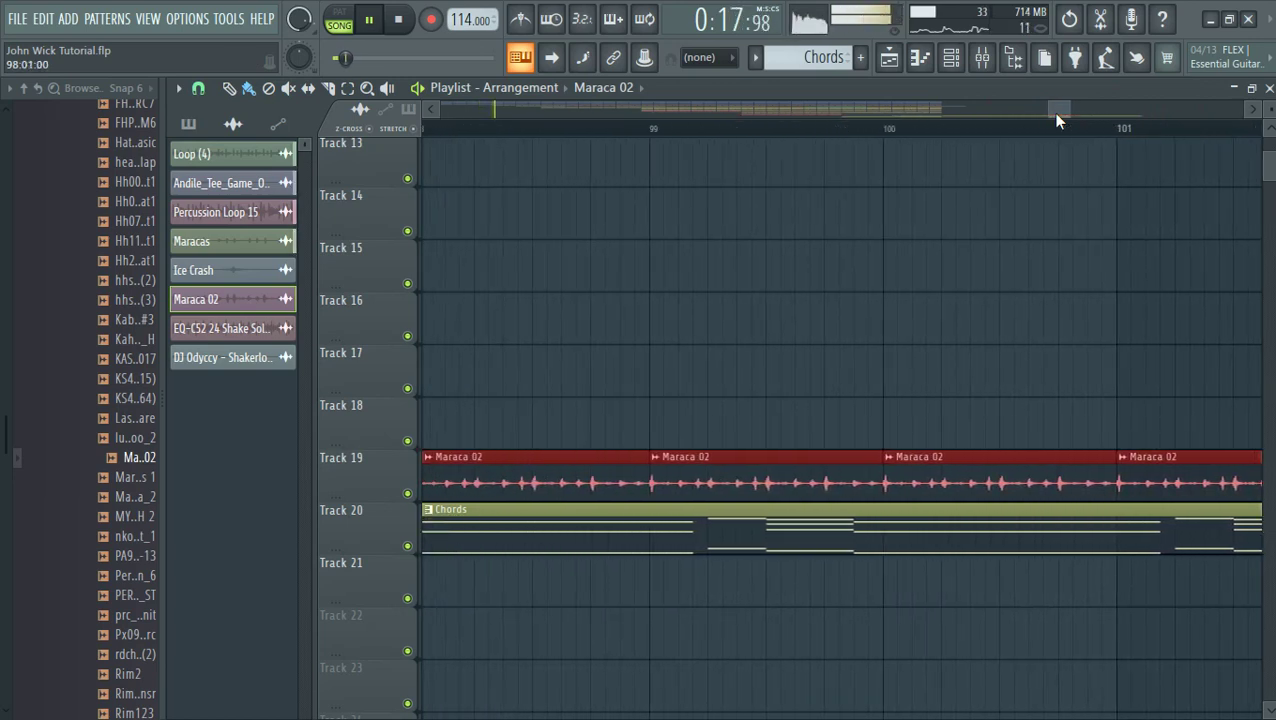
# Review the Maraca 02 channel's sample settings from the channel rack and return to the playlist
pyautogui.scroll(-3, 1060, 109)
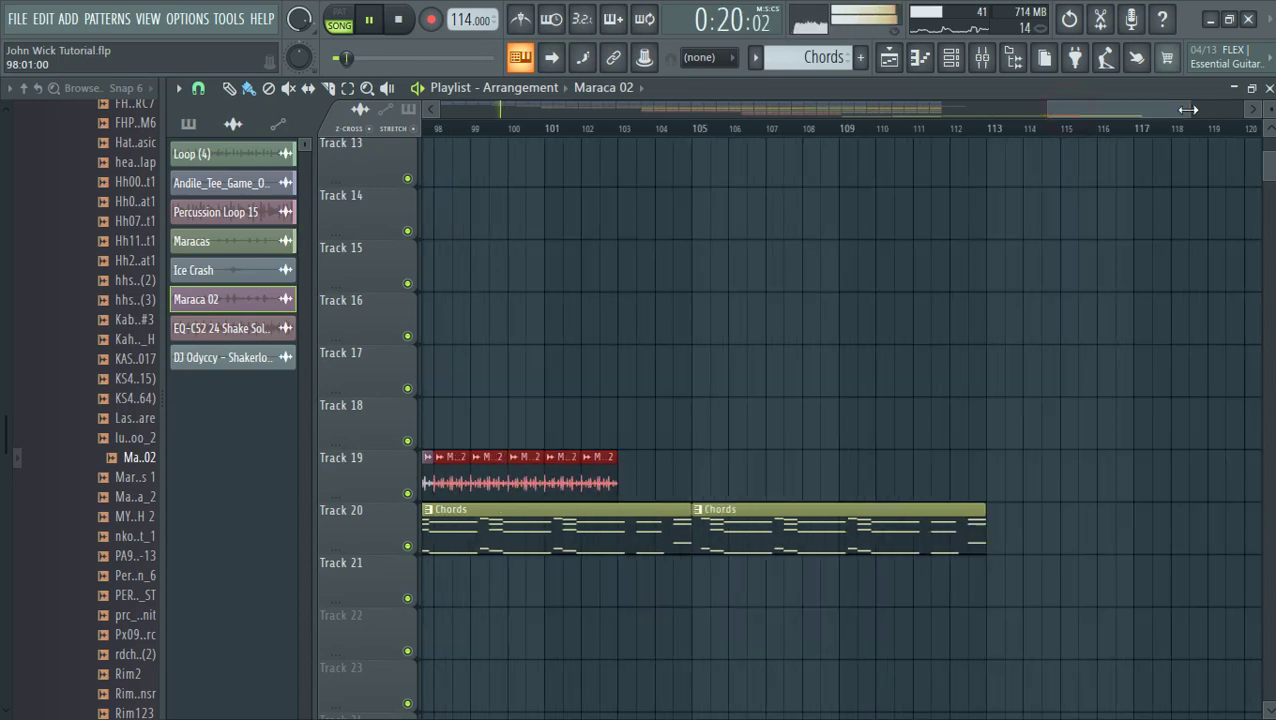
pyautogui.scroll(-3, 1050, 108)
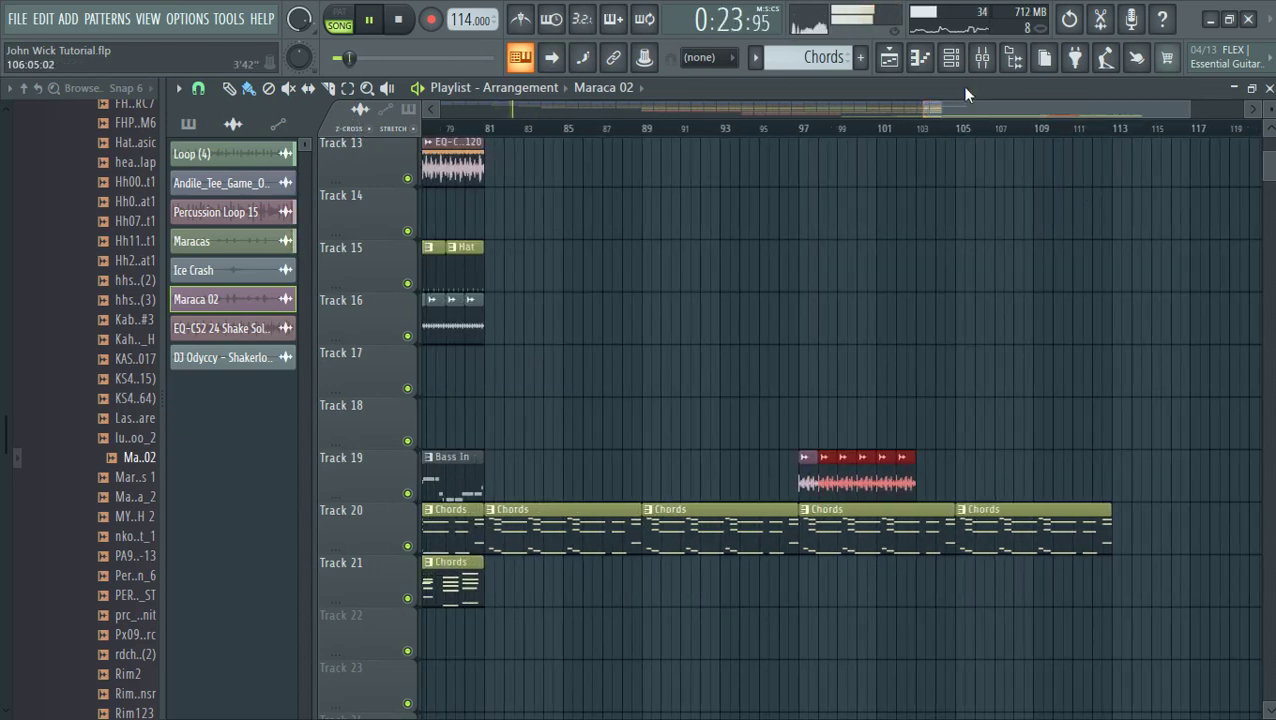
pyautogui.click(951, 57)
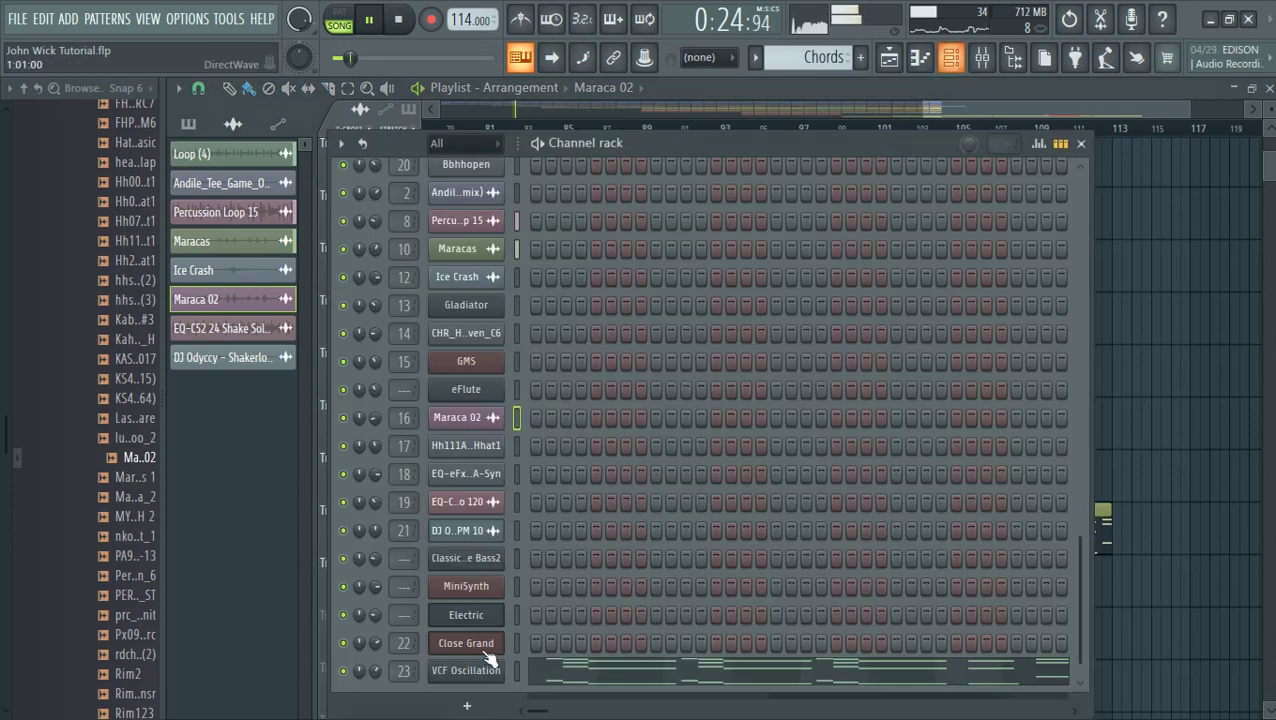
pyautogui.click(478, 418)
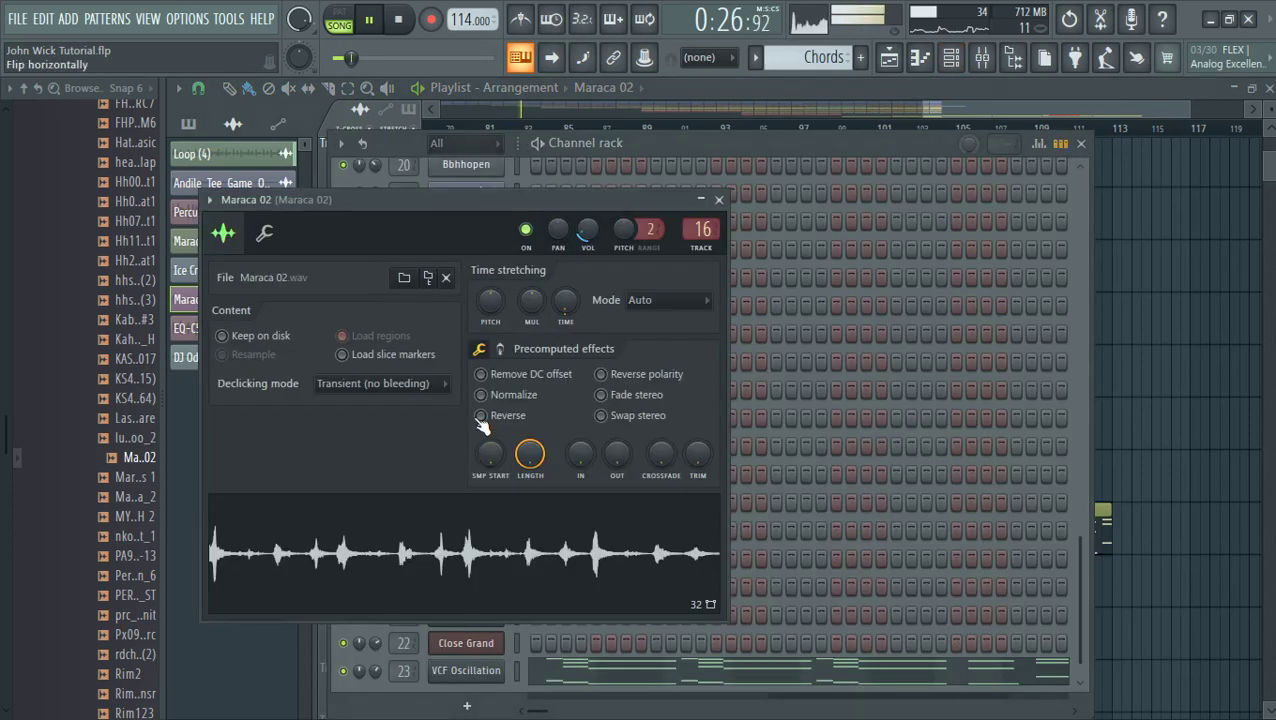
pyautogui.click(718, 199)
pyautogui.click(900, 60)
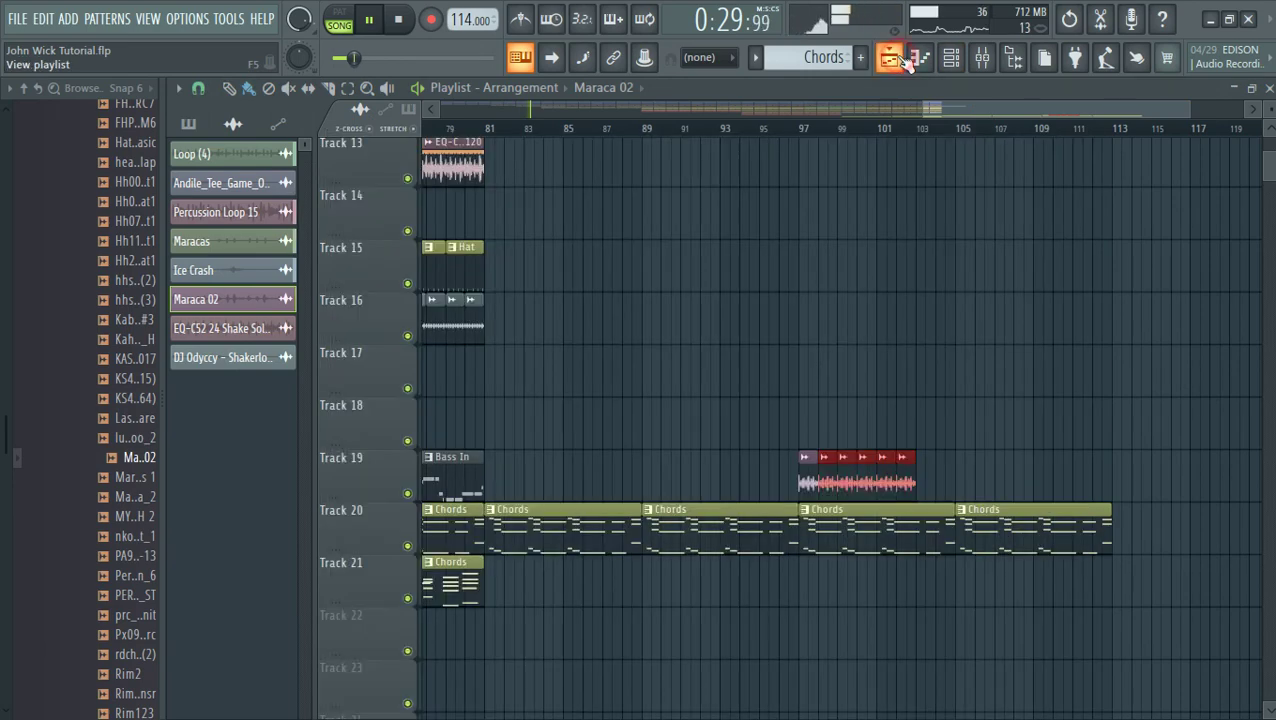
# Restart the song from the beginning and add ten more Maraca 02 clips on Track 19 from bar 103 to bar 113
pyautogui.doubleClick(822, 472)
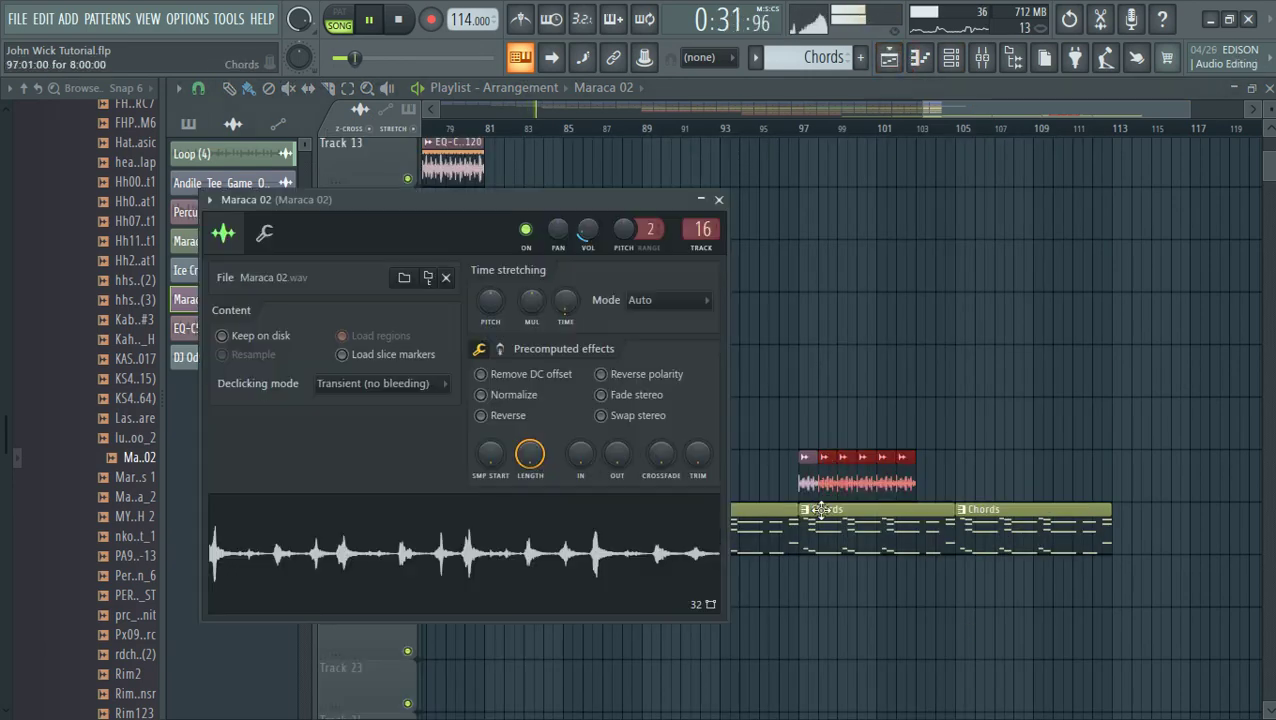
pyautogui.press('space')
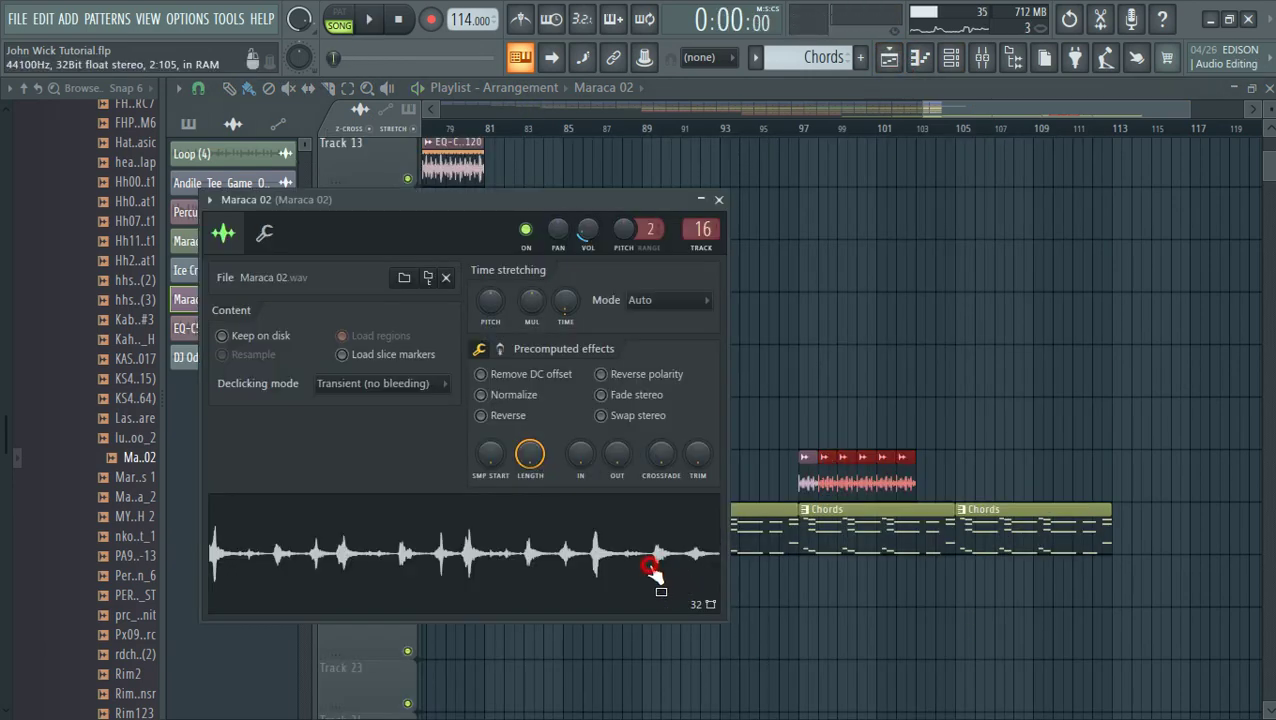
pyautogui.press('space')
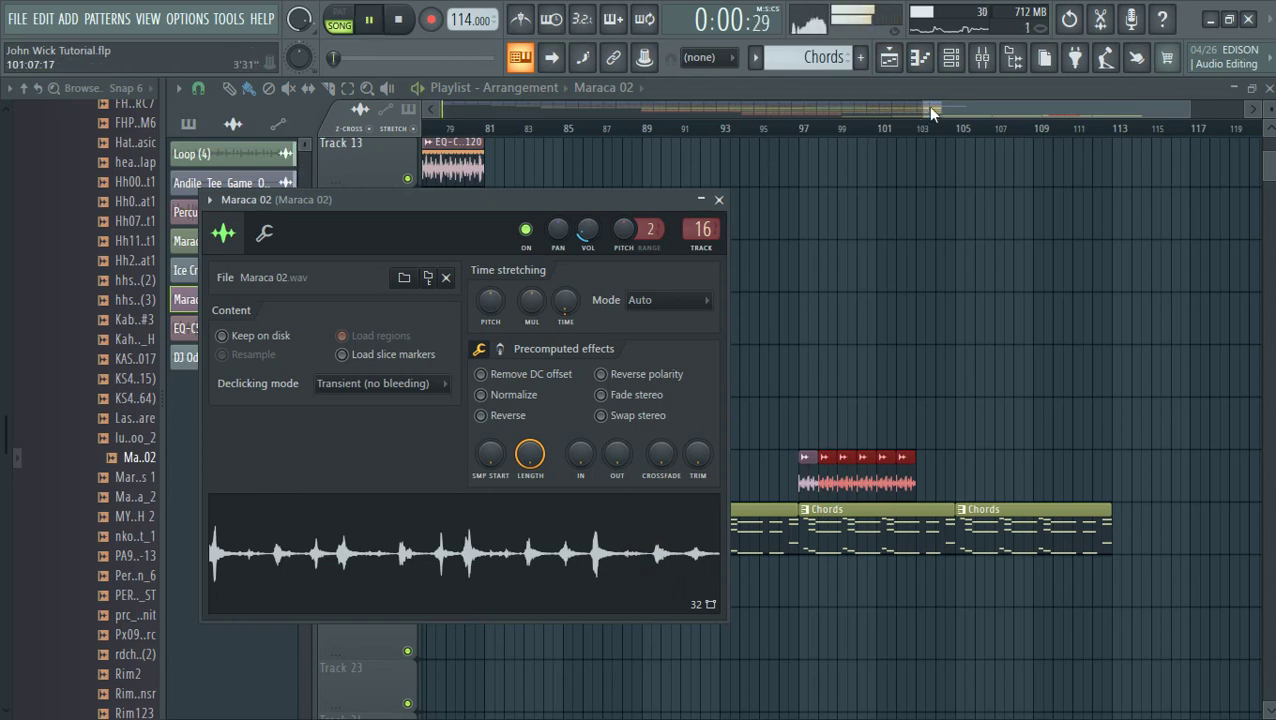
pyautogui.click(927, 484)
pyautogui.moveTo(927, 484); pyautogui.dragTo(1111, 486)
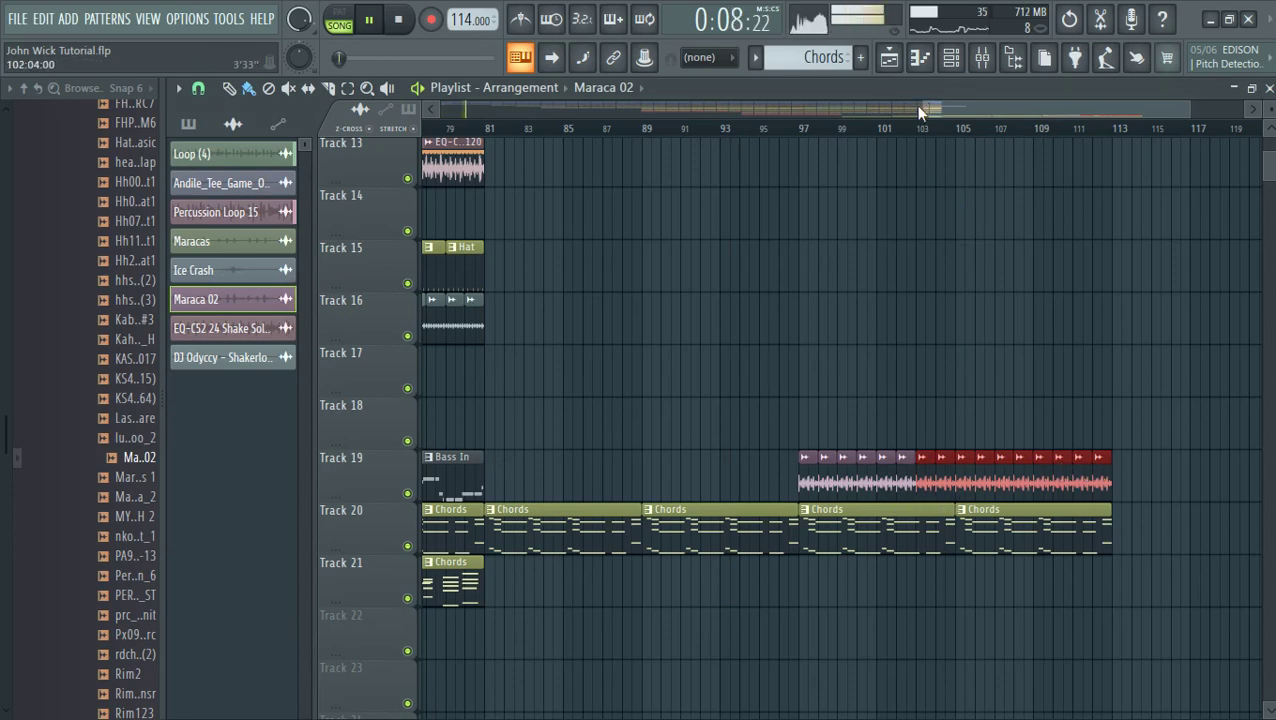
# Pick up the Ice Crash clip from Track 7 and place a copy of it on Track 7 at bar 109
pyautogui.moveTo(919, 109); pyautogui.dragTo(985, 119)
pyautogui.scroll(6, 872, 193)
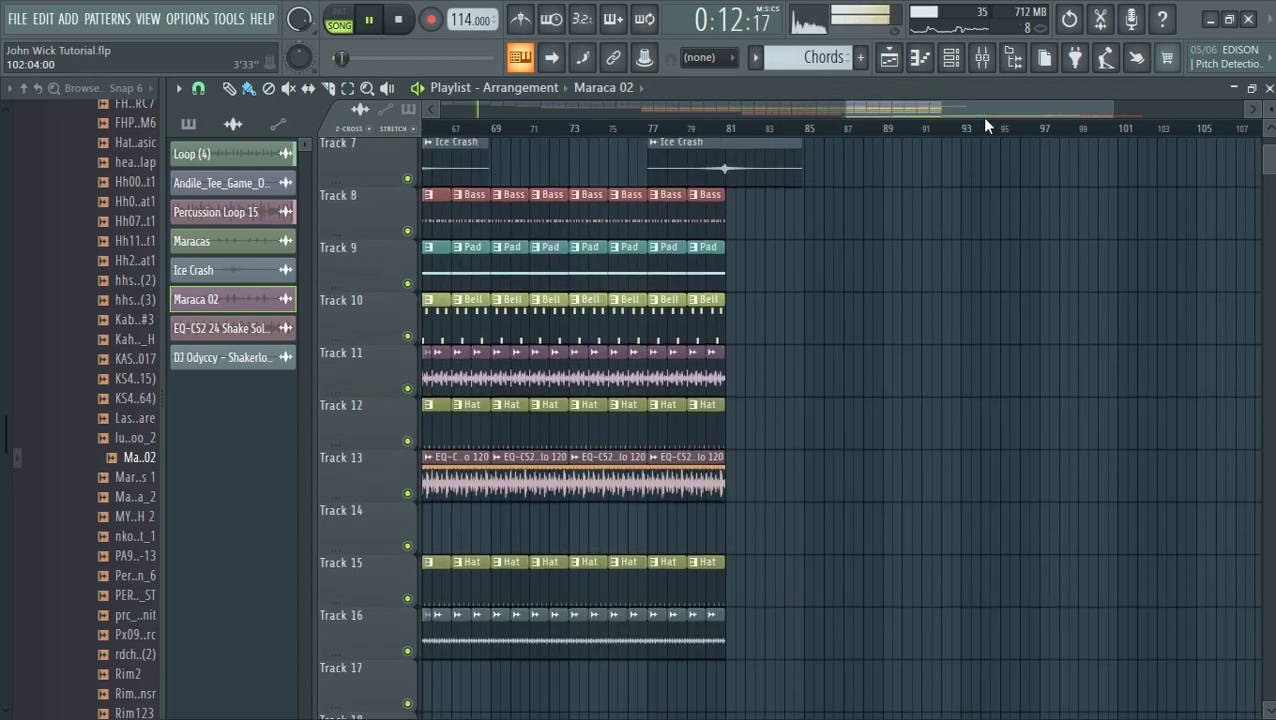
pyautogui.click(759, 174)
pyautogui.moveTo(953, 112); pyautogui.dragTo(1076, 132)
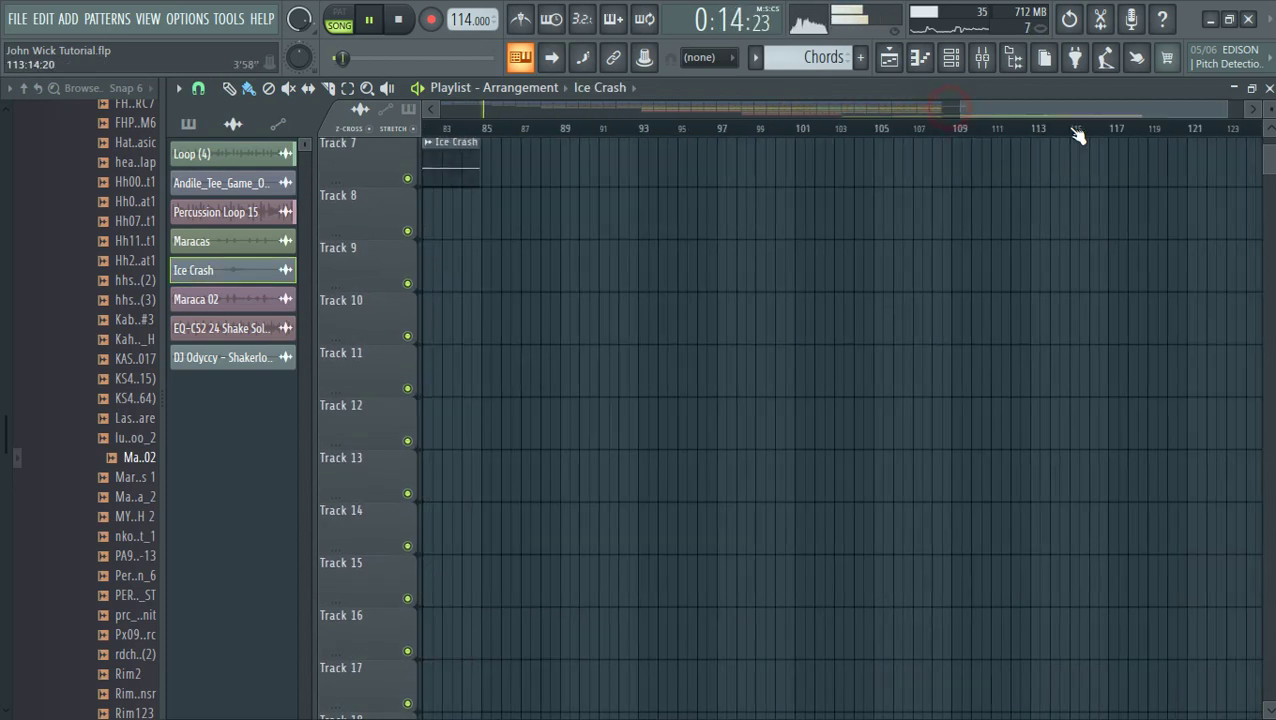
pyautogui.scroll(-1, 1077, 134)
pyautogui.scroll(-7, 1077, 134)
pyautogui.click(928, 233)
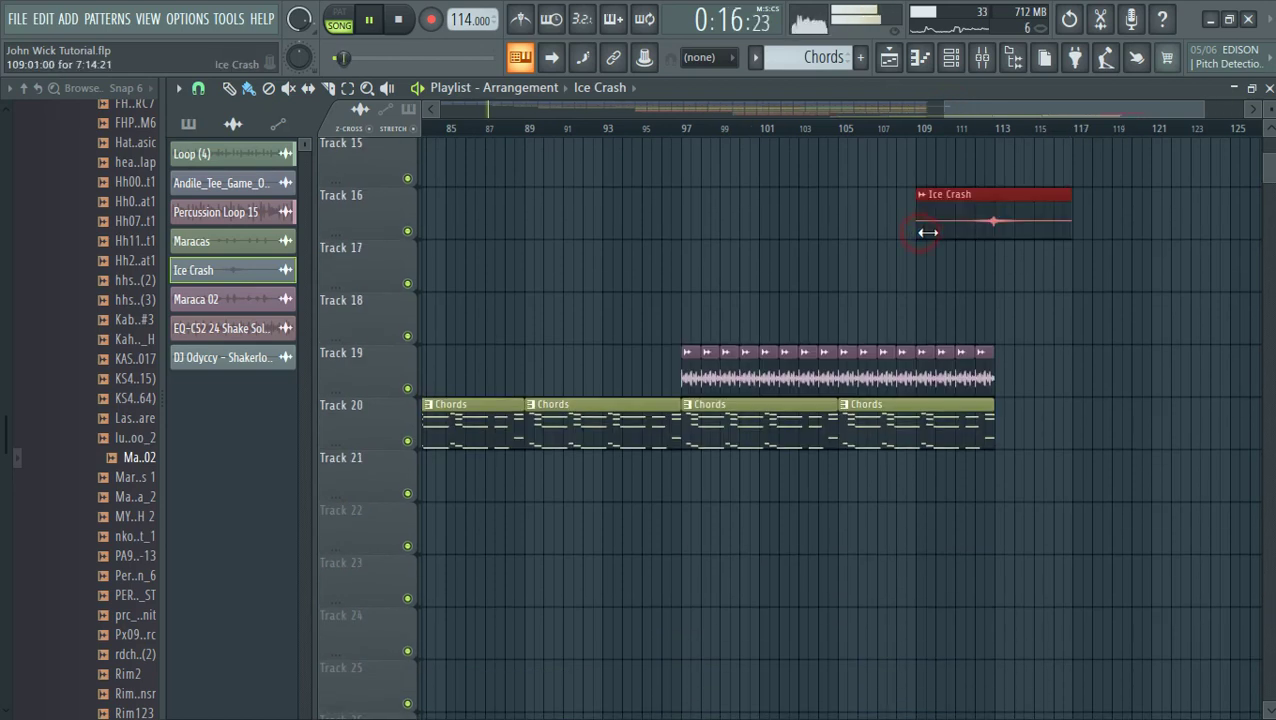
pyautogui.scroll(11, 971, 231)
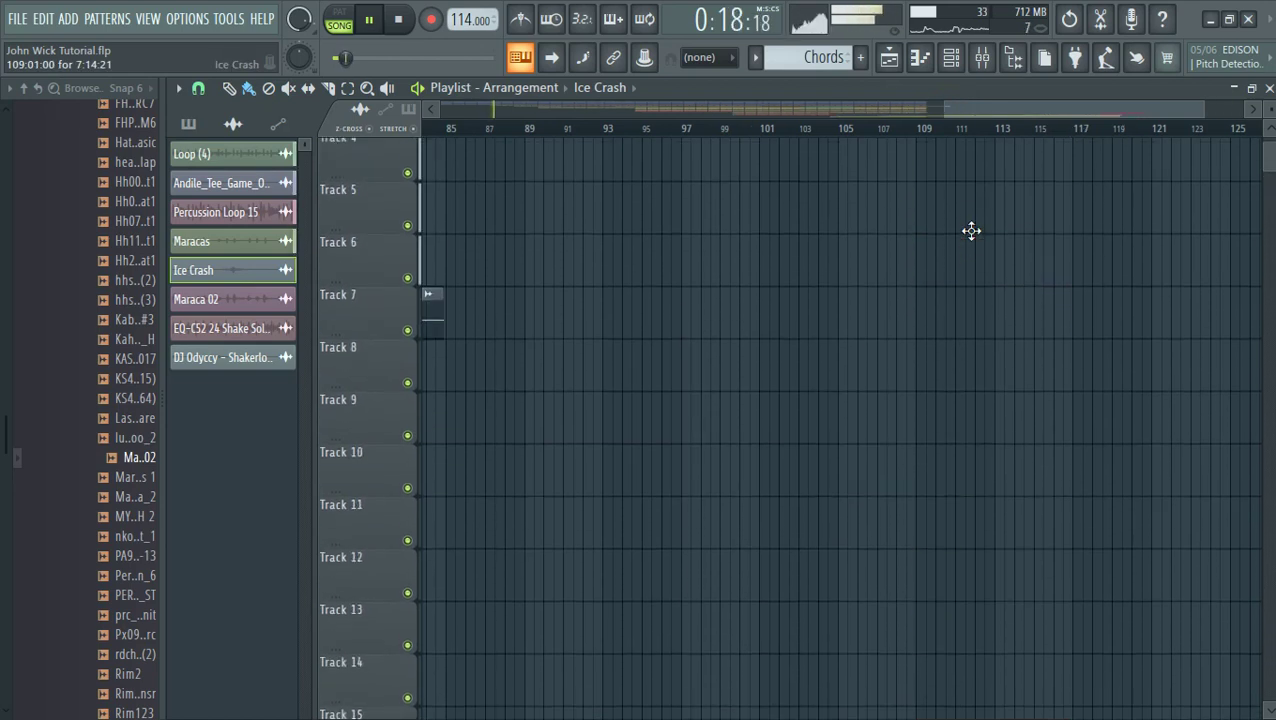
pyautogui.scroll(-1, 971, 231)
pyautogui.moveTo(971, 231); pyautogui.dragTo(971, 231)
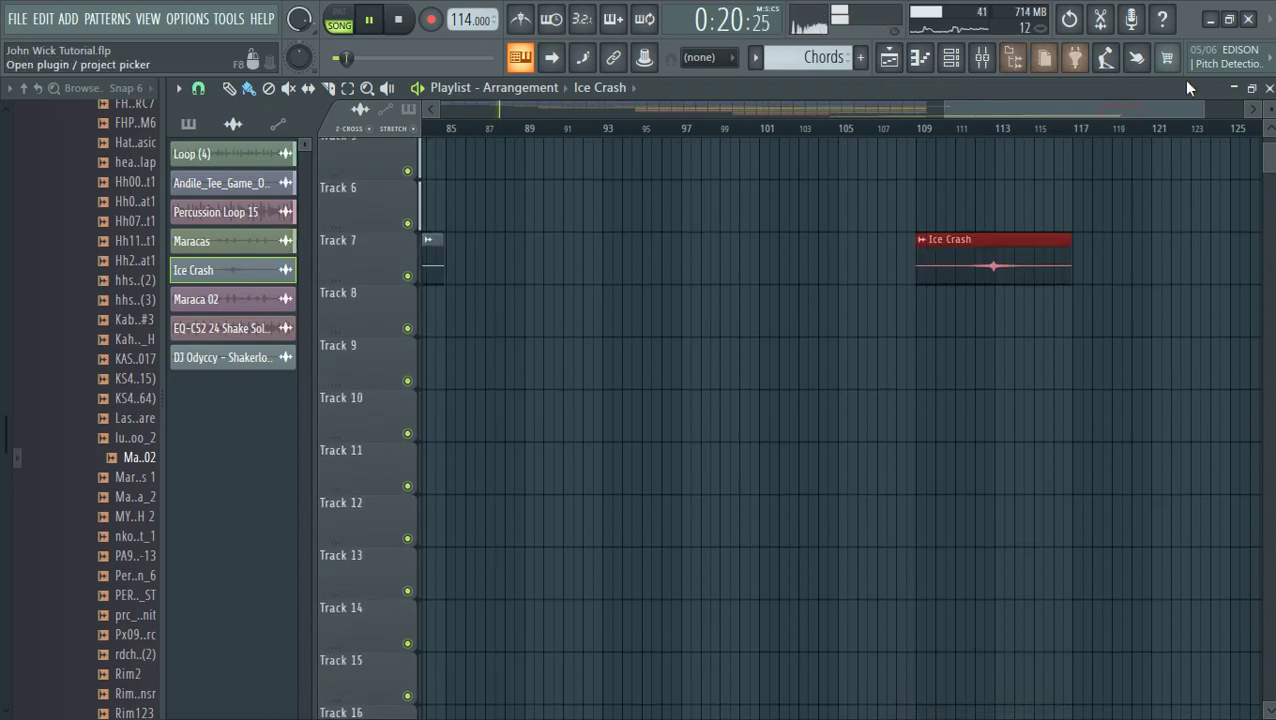
# Duplicate the last two Loop (4) clips on Track 1 and shift the copies to start at bar 113
pyautogui.moveTo(946, 111); pyautogui.dragTo(651, 120)
pyautogui.scroll(4, 655, 122)
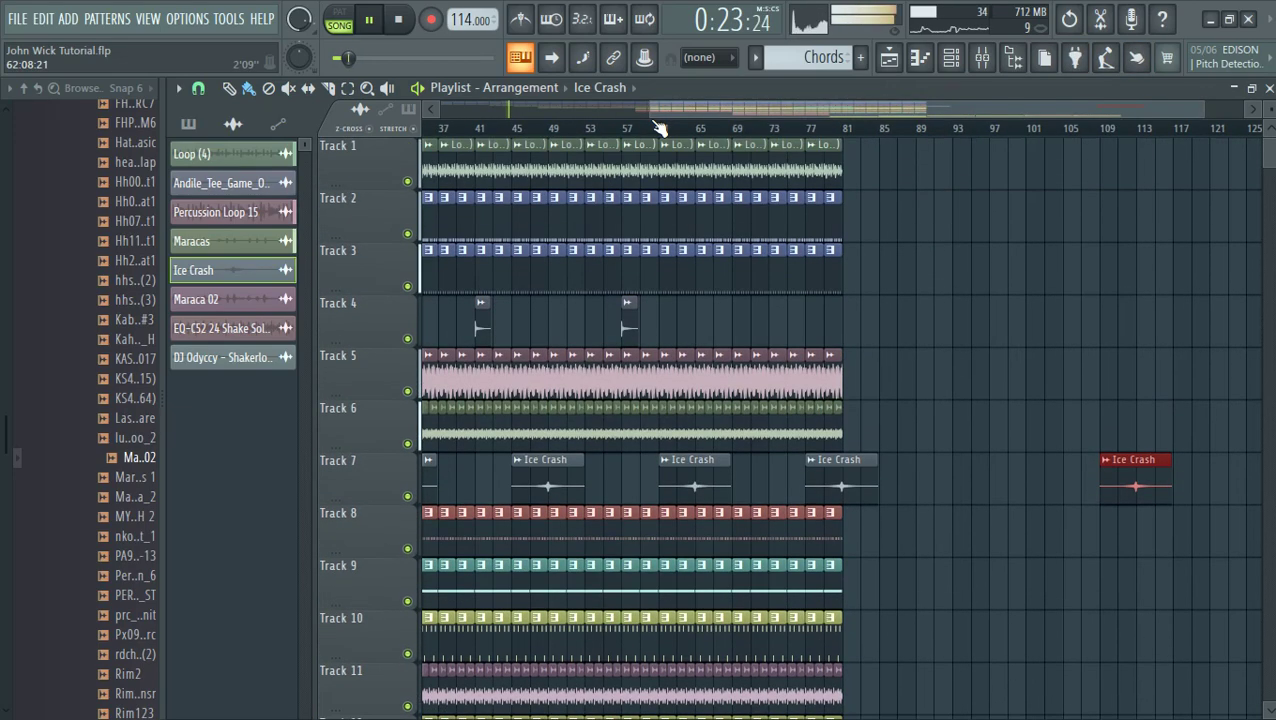
pyautogui.click(349, 92)
pyautogui.moveTo(1200, 110); pyautogui.dragTo(797, 106)
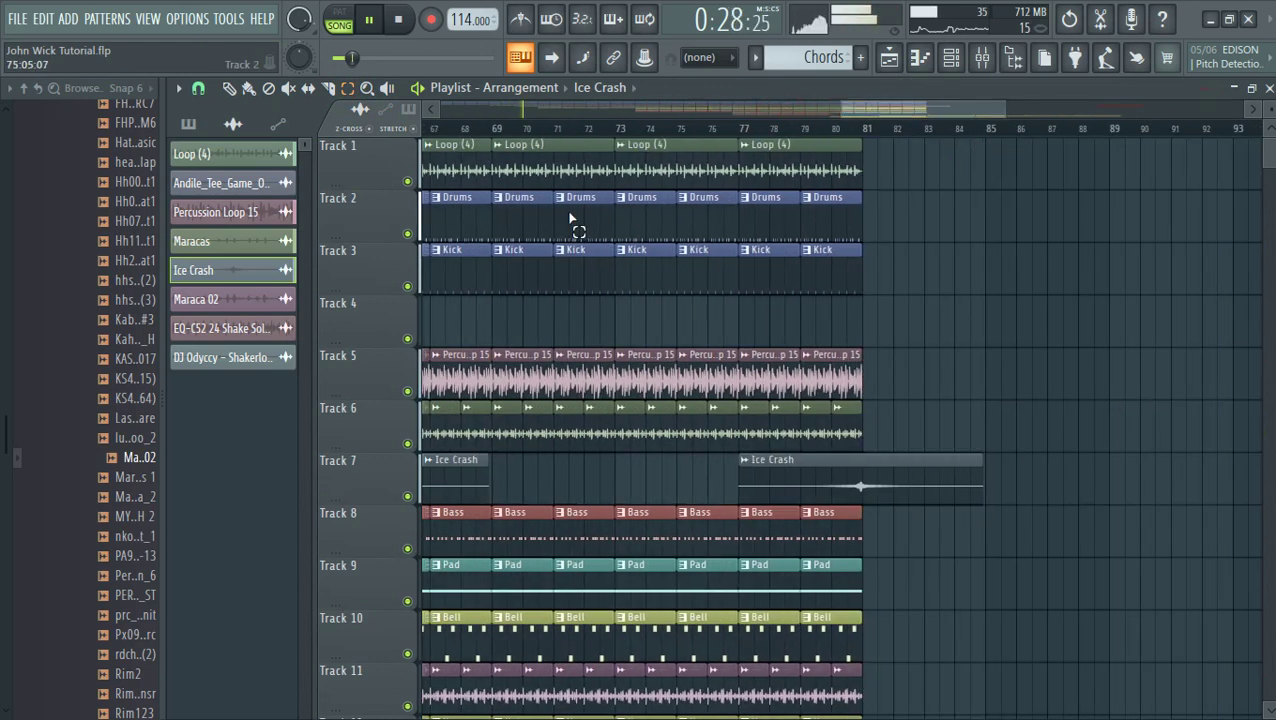
pyautogui.moveTo(624, 172); pyautogui.dragTo(885, 178)
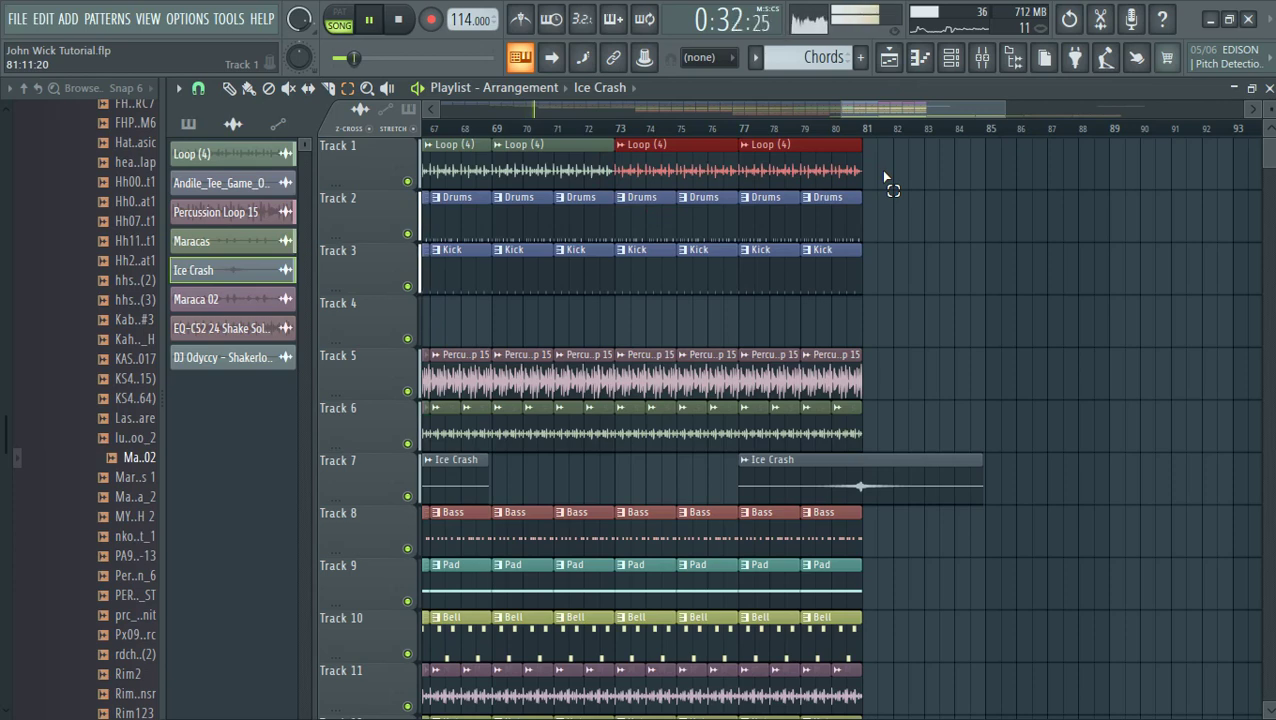
pyautogui.hotkey('ctrl', 'b')
pyautogui.moveTo(1008, 108); pyautogui.dragTo(1199, 136)
pyautogui.hotkey('shift', 'Right')
pyautogui.hotkey('shift', 'Right')
pyautogui.hotkey('shift', 'Right')
pyautogui.hotkey('shift', 'Right')
pyautogui.hotkey('shift', 'Right')
pyautogui.hotkey('shift', 'Right')
pyautogui.hotkey('shift', 'Right')
pyautogui.hotkey('shift', 'Right')
pyautogui.hotkey('shift', 'Right')
pyautogui.hotkey('shift', 'Right')
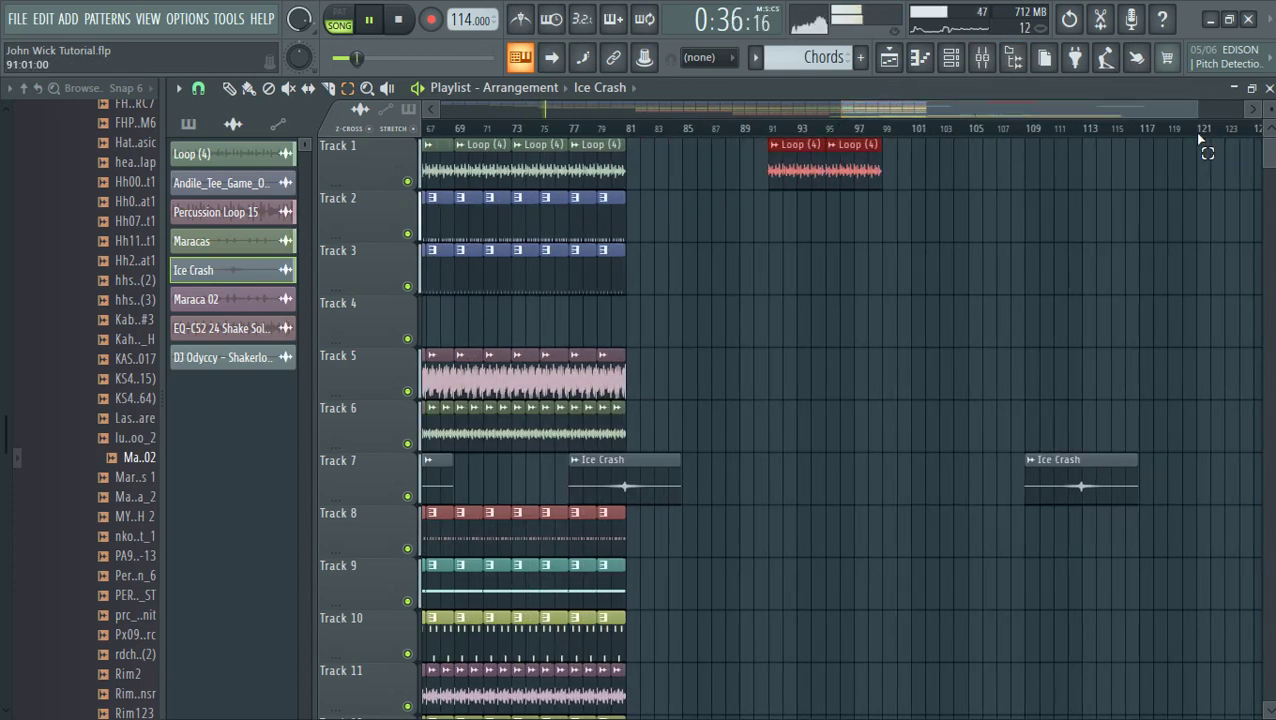
pyautogui.hotkey('shift', 'Right')
pyautogui.hotkey('shift', 'Right')
pyautogui.hotkey('shift', 'Right')
pyautogui.hotkey('shift', 'Right')
pyautogui.hotkey('shift', 'Right')
pyautogui.hotkey('shift', 'Right')
pyautogui.hotkey('shift', 'Right')
pyautogui.hotkey('shift', 'Right')
pyautogui.hotkey('shift', 'Right')
pyautogui.hotkey('shift', 'Right')
pyautogui.hotkey('shift', 'Right')
pyautogui.hotkey('shift', 'Right')
pyautogui.hotkey('shift', 'Right')
pyautogui.hotkey('shift', 'Right')
pyautogui.hotkey('shift', 'Right')
pyautogui.hotkey('shift', 'Right')
pyautogui.hotkey('shift', 'Right')
pyautogui.hotkey('shift', 'Right')
pyautogui.hotkey('shift', 'Right')
pyautogui.hotkey('shift', 'Right')
pyautogui.hotkey('shift', 'Left')
pyautogui.hotkey('shift', 'Left')
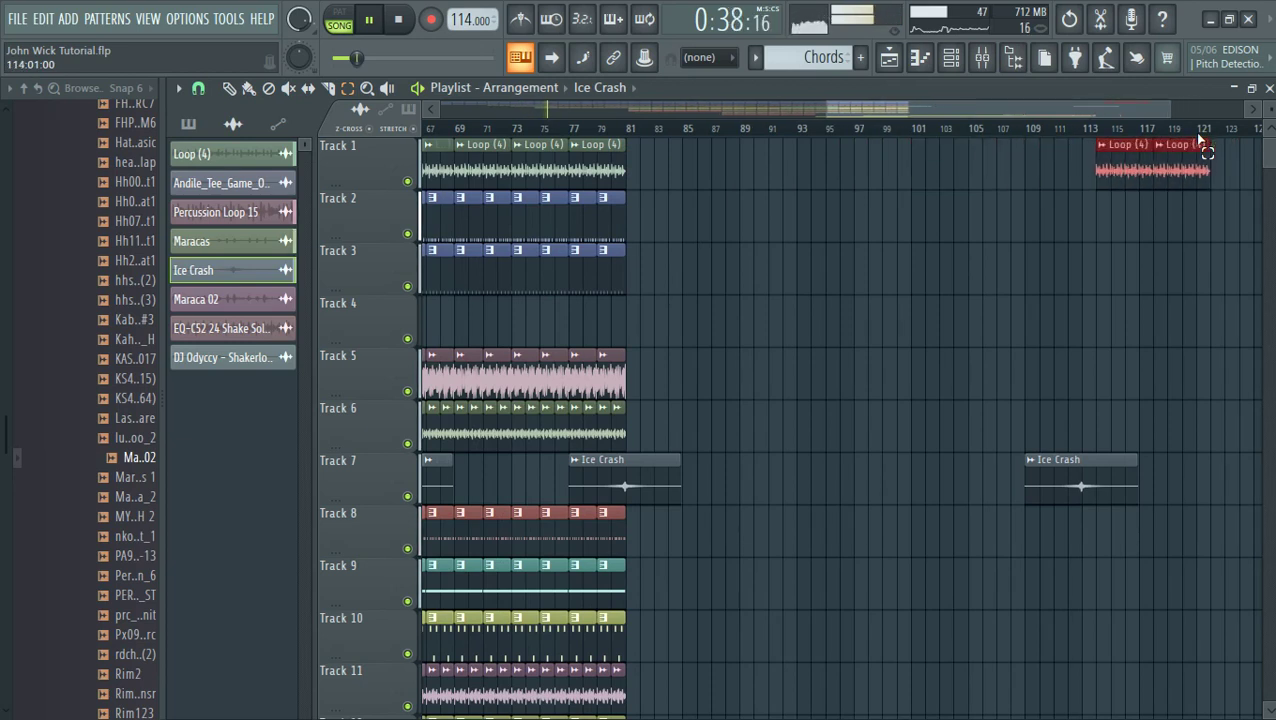
pyautogui.hotkey('shift', 'Left')
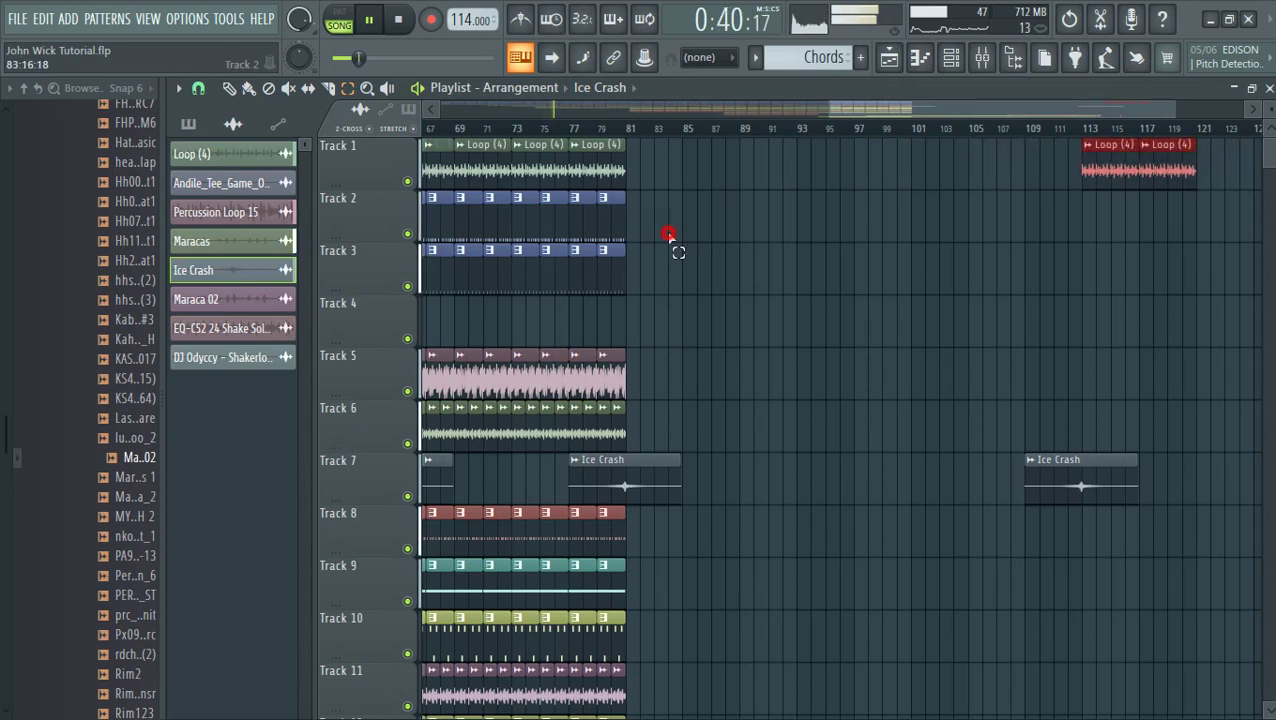
# Duplicate the last four Drums clips on Track 2 and shift the copies to start at bar 113
pyautogui.moveTo(672, 242); pyautogui.dragTo(533, 228)
pyautogui.hotkey('ctrl', 'b')
pyautogui.hotkey('shift', 'Right')
pyautogui.hotkey('shift', 'Right')
pyautogui.hotkey('shift', 'Right')
pyautogui.hotkey('shift', 'Right')
pyautogui.hotkey('shift', 'Right')
pyautogui.hotkey('shift', 'Right')
pyautogui.hotkey('shift', 'Right')
pyautogui.hotkey('shift', 'Right')
pyautogui.hotkey('shift', 'Right')
pyautogui.hotkey('shift', 'Right')
pyautogui.hotkey('shift', 'Right')
pyautogui.hotkey('shift', 'Right')
pyautogui.hotkey('shift', 'Right')
pyautogui.hotkey('shift', 'Right')
pyautogui.hotkey('shift', 'Right')
pyautogui.hotkey('shift', 'Right')
pyautogui.hotkey('shift', 'Right')
pyautogui.hotkey('shift', 'Right')
pyautogui.hotkey('shift', 'Right')
pyautogui.hotkey('shift', 'Right')
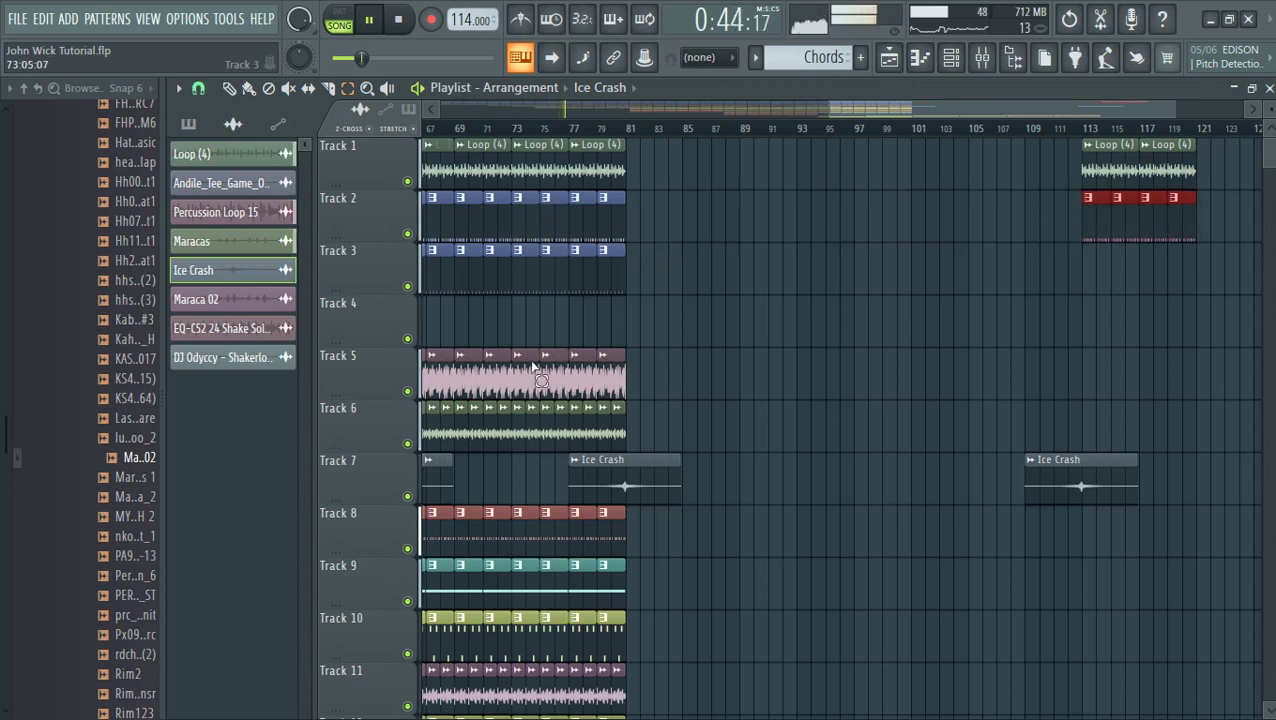
# Duplicate the last four Percussion Loop 15 clips on Track 5 and shift the copies to start at bar 113
pyautogui.moveTo(520, 373); pyautogui.dragTo(641, 399)
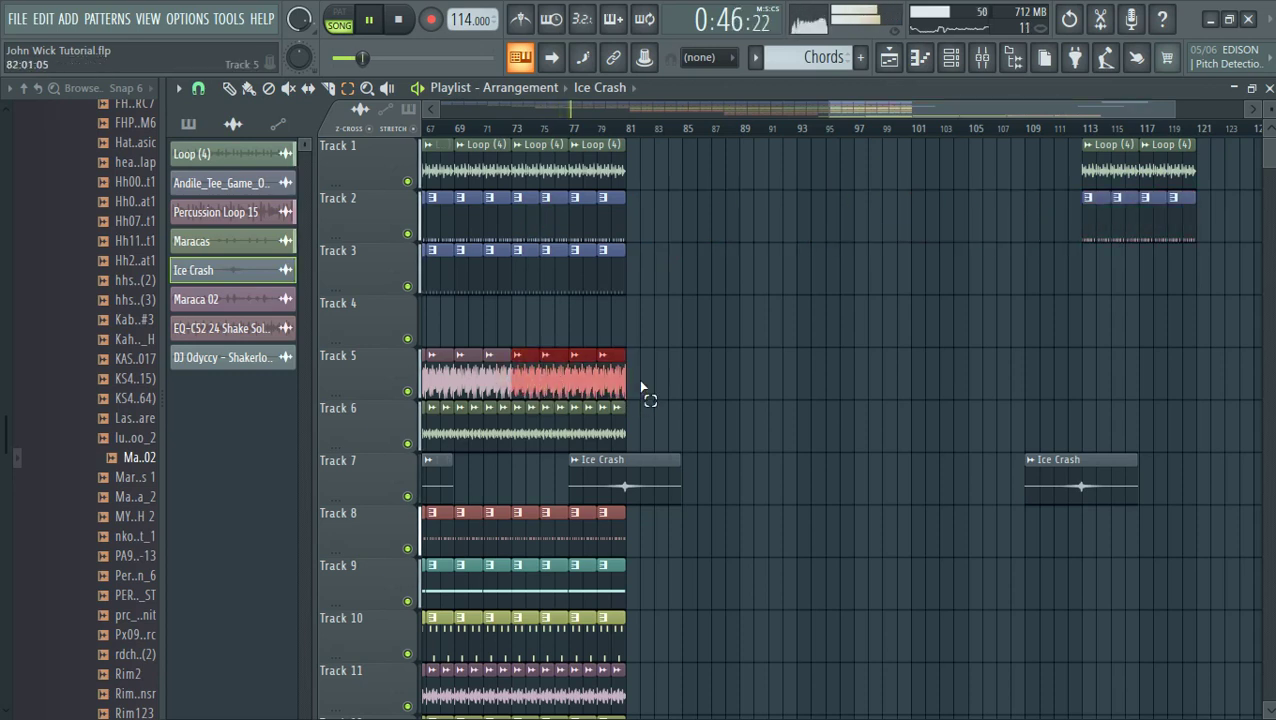
pyautogui.hotkey('ctrl', 'b')
pyautogui.hotkey('shift', 'Right')
pyautogui.hotkey('shift', 'Right')
pyautogui.hotkey('shift', 'Right')
pyautogui.hotkey('shift', 'Right')
pyautogui.hotkey('shift', 'Right')
pyautogui.hotkey('shift', 'Right')
pyautogui.hotkey('shift', 'Right')
pyautogui.hotkey('shift', 'Right')
pyautogui.hotkey('shift', 'Right')
pyautogui.hotkey('shift', 'Right')
pyautogui.hotkey('shift', 'Right')
pyautogui.hotkey('shift', 'Right')
pyautogui.hotkey('shift', 'Right')
pyautogui.hotkey('shift', 'Right')
pyautogui.hotkey('shift', 'Right')
pyautogui.hotkey('shift', 'Right')
pyautogui.hotkey('shift', 'Right')
pyautogui.hotkey('shift', 'Right')
pyautogui.hotkey('shift', 'Right')
pyautogui.hotkey('shift', 'Right')
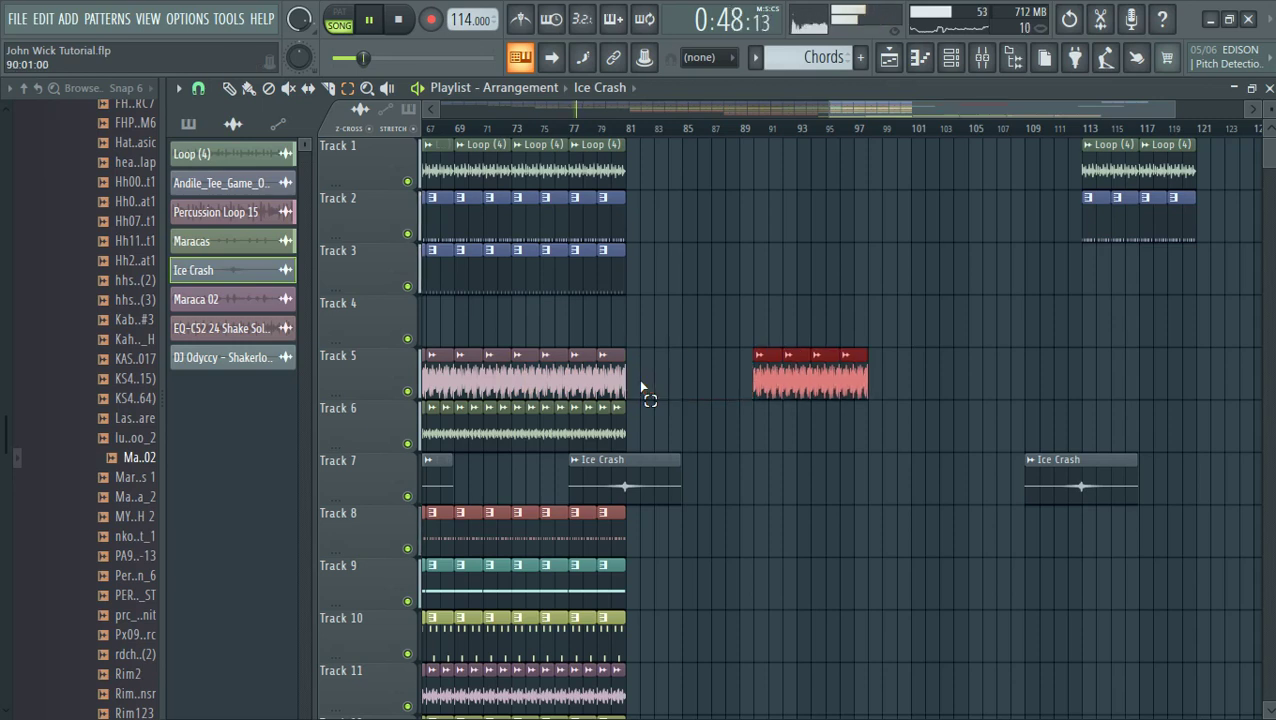
pyautogui.hotkey('shift', 'Left')
pyautogui.hotkey('shift', 'Left')
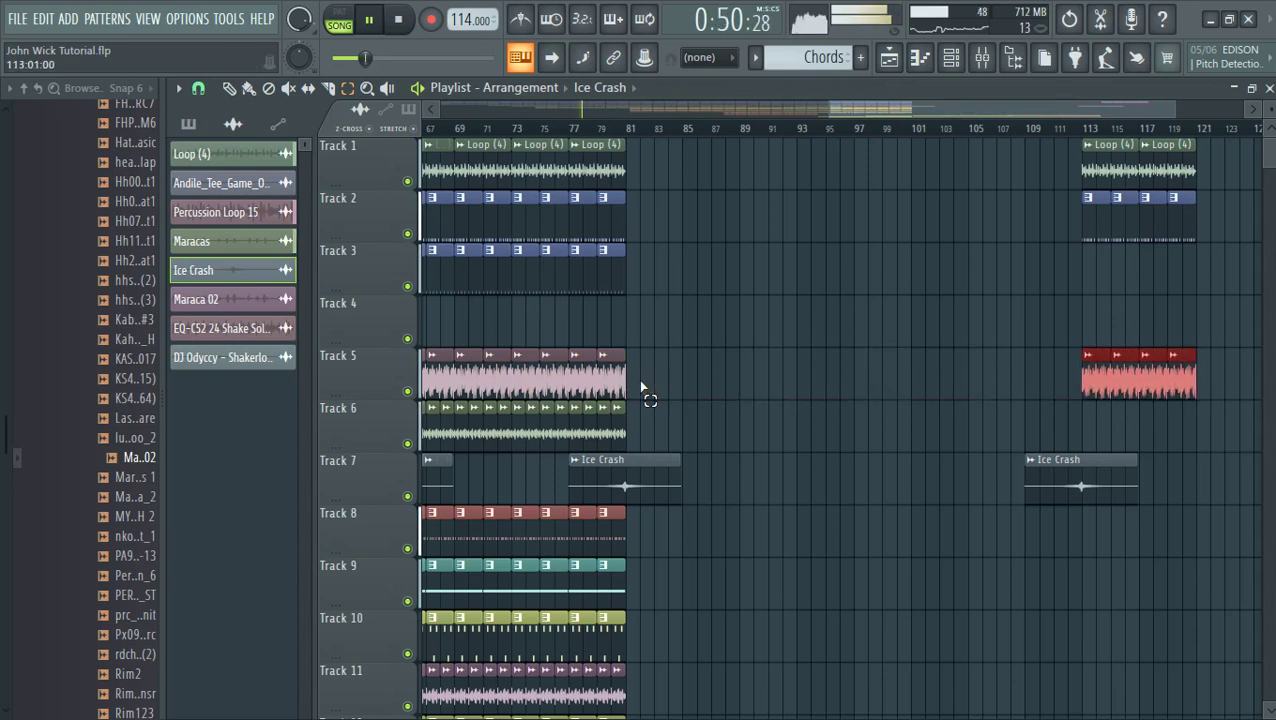
# Duplicate the last eight clips on Track 6 and shift the copies to start at bar 113
pyautogui.moveTo(638, 419); pyautogui.dragTo(512, 436)
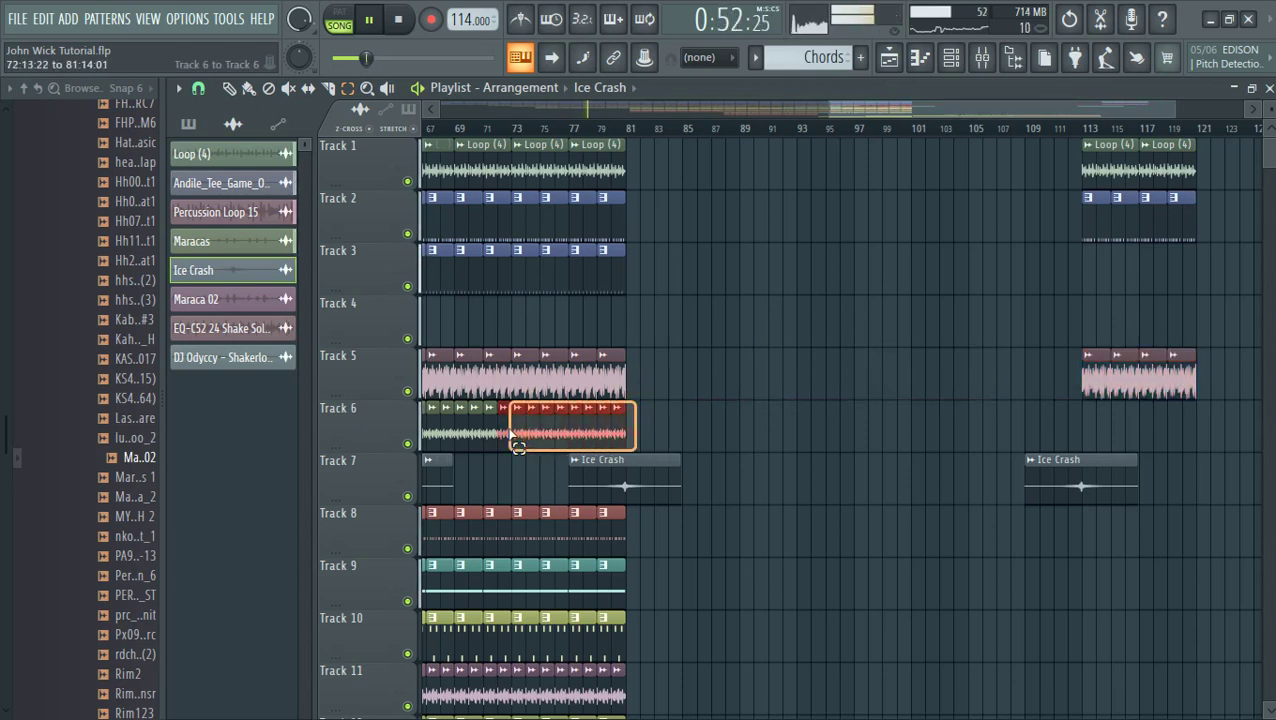
pyautogui.hotkey('ctrl', 'b')
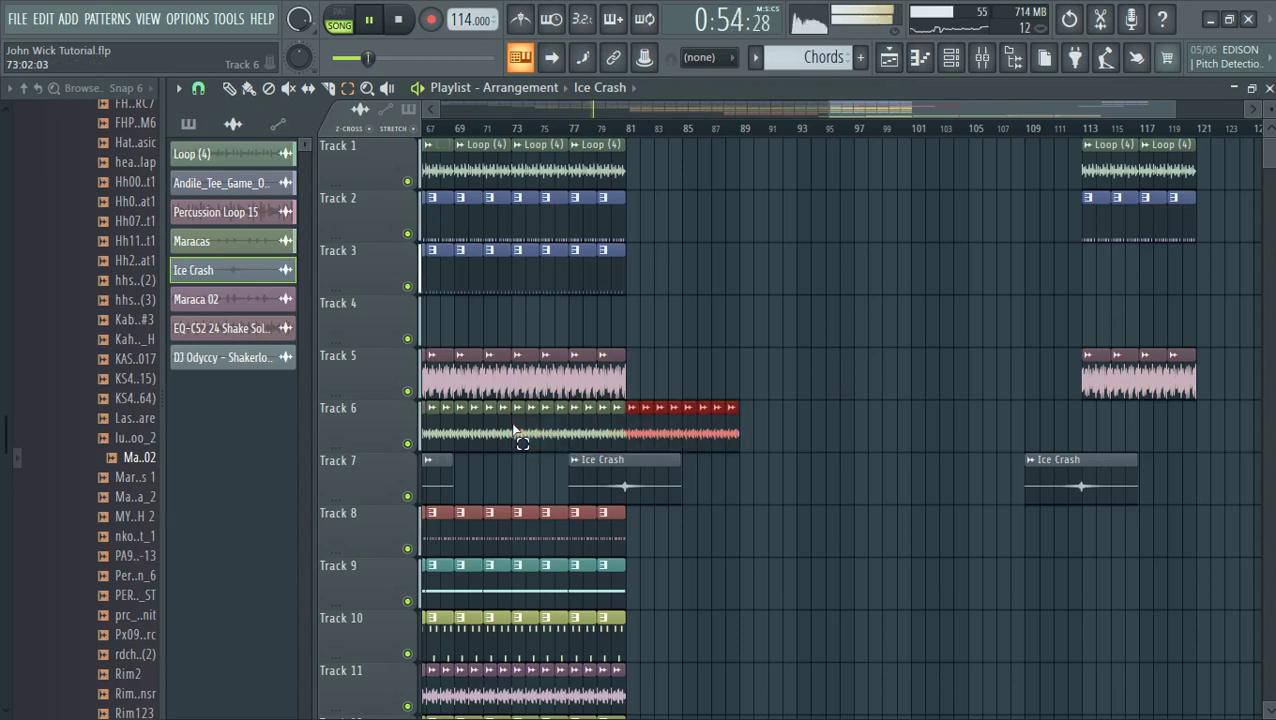
pyautogui.hotkey('shift', 'Right')
pyautogui.hotkey('shift', 'Right')
pyautogui.hotkey('shift', 'Right')
pyautogui.hotkey('shift', 'Right')
pyautogui.hotkey('shift', 'Right')
pyautogui.hotkey('shift', 'Right')
pyautogui.hotkey('shift', 'Right')
pyautogui.hotkey('shift', 'Right')
pyautogui.hotkey('shift', 'Right')
pyautogui.hotkey('shift', 'Right')
pyautogui.hotkey('shift', 'Right')
pyautogui.hotkey('shift', 'Right')
pyautogui.hotkey('shift', 'Right')
pyautogui.hotkey('shift', 'Right')
pyautogui.hotkey('shift', 'Right')
pyautogui.hotkey('shift', 'Right')
pyautogui.hotkey('shift', 'Right')
pyautogui.hotkey('shift', 'Right')
pyautogui.hotkey('shift', 'Right')
pyautogui.hotkey('shift', 'Right')
pyautogui.hotkey('shift', 'Right')
pyautogui.hotkey('shift', 'Right')
pyautogui.hotkey('shift', 'Right')
pyautogui.hotkey('shift', 'Right')
pyautogui.hotkey('shift', 'Right')
pyautogui.hotkey('shift', 'Right')
pyautogui.hotkey('shift', 'Right')
pyautogui.hotkey('shift', 'Right')
pyautogui.hotkey('shift', 'Right')
pyautogui.hotkey('shift', 'Right')
pyautogui.hotkey('shift', 'Right')
pyautogui.hotkey('shift', 'Right')
pyautogui.hotkey('shift', 'Right')
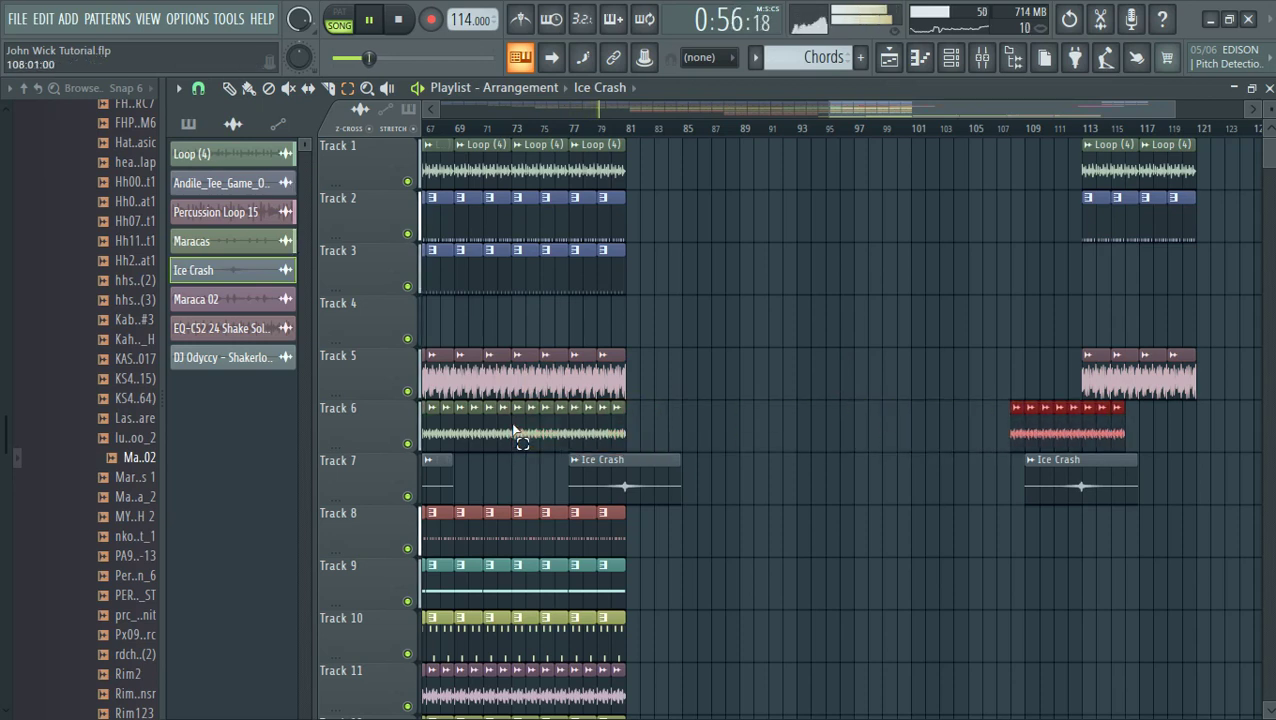
pyautogui.hotkey('shift', 'Left')
# Duplicate the last four pattern clips on each of Tracks 8, 9 and 10 and shift the copies to start at bar 113
pyautogui.scroll(-1, 518, 432)
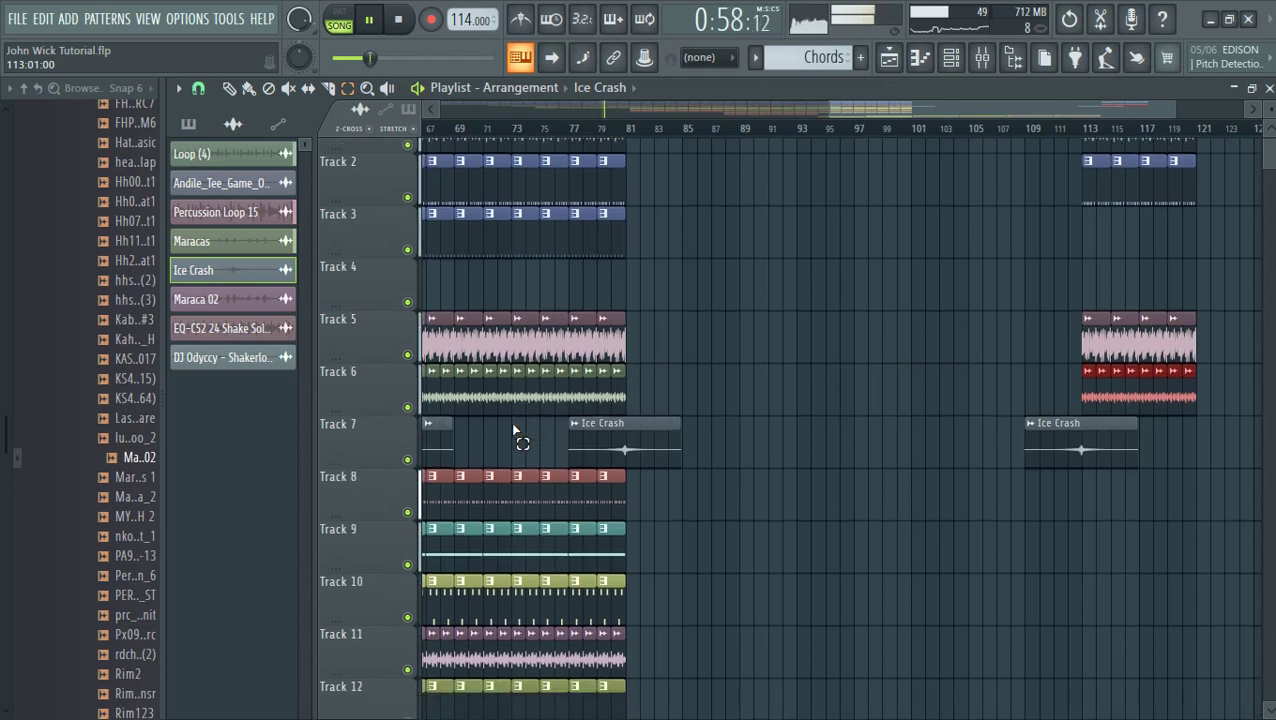
pyautogui.moveTo(520, 473); pyautogui.dragTo(645, 614)
pyautogui.hotkey('ctrl', 'b')
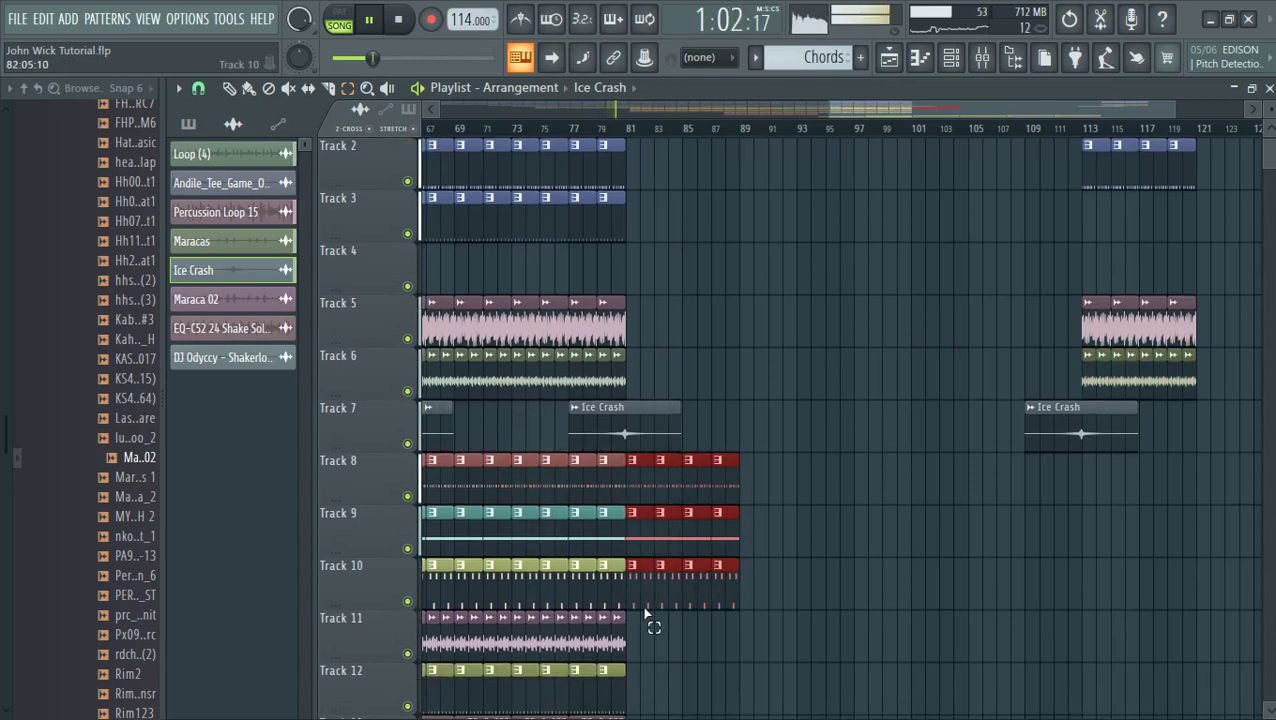
pyautogui.hotkey('shift', 'Right')
pyautogui.hotkey('shift', 'Right')
pyautogui.hotkey('shift', 'Right')
pyautogui.hotkey('shift', 'Right')
pyautogui.hotkey('shift', 'Right')
pyautogui.hotkey('shift', 'Right')
pyautogui.hotkey('shift', 'Right')
pyautogui.hotkey('shift', 'Right')
pyautogui.hotkey('shift', 'Right')
pyautogui.hotkey('shift', 'Right')
pyautogui.hotkey('shift', 'Right')
pyautogui.hotkey('shift', 'Right')
pyautogui.hotkey('shift', 'Right')
pyautogui.hotkey('shift', 'Right')
pyautogui.hotkey('shift', 'Right')
pyautogui.hotkey('shift', 'Right')
pyautogui.hotkey('shift', 'Right')
pyautogui.hotkey('shift', 'Right')
pyautogui.hotkey('shift', 'Right')
pyautogui.hotkey('shift', 'Right')
pyautogui.hotkey('shift', 'Right')
pyautogui.hotkey('shift', 'Right')
pyautogui.hotkey('shift', 'Right')
pyautogui.hotkey('shift', 'Right')
pyautogui.hotkey('shift', 'Right')
pyautogui.hotkey('shift', 'Right')
pyautogui.hotkey('shift', 'Right')
pyautogui.hotkey('shift', 'Right')
pyautogui.hotkey('shift', 'Right')
pyautogui.hotkey('shift', 'Right')
pyautogui.hotkey('shift', 'Right')
pyautogui.hotkey('shift', 'Right')
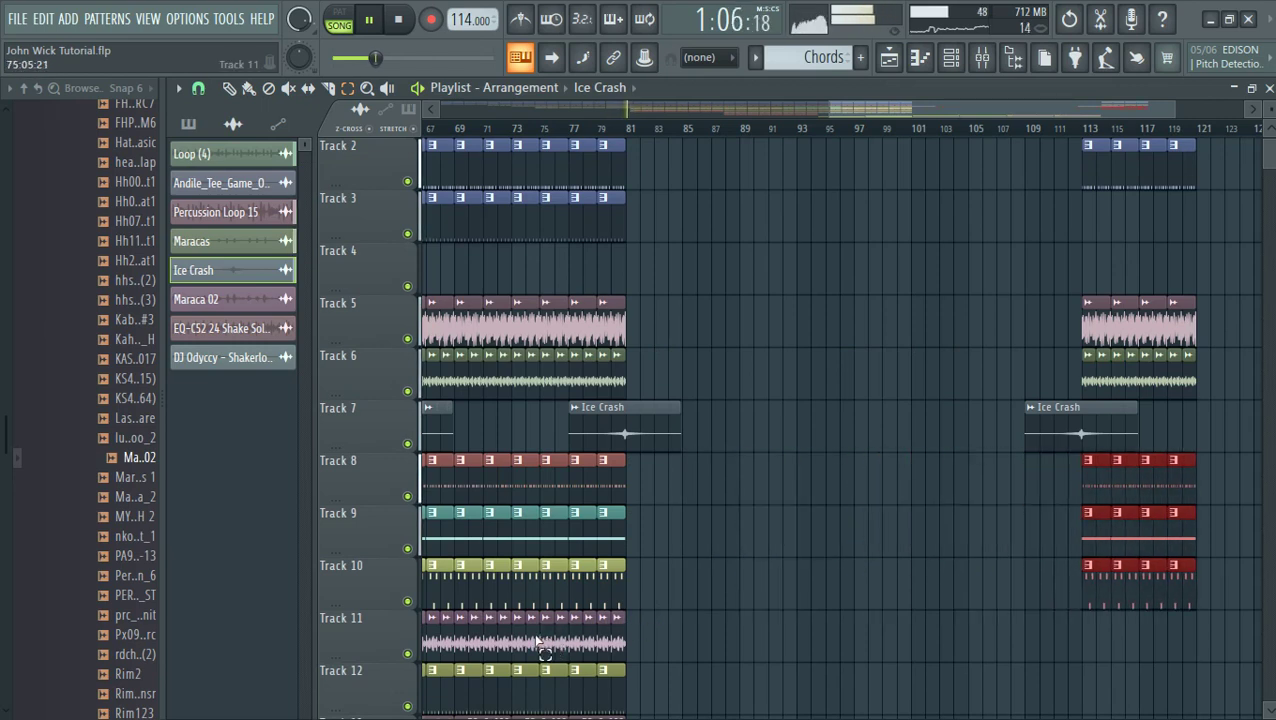
# Duplicate the last eight audio clips on Track 11 and shift the copies to start at bar 113
pyautogui.moveTo(515, 645); pyautogui.dragTo(635, 638)
pyautogui.hotkey('ctrl', 'b')
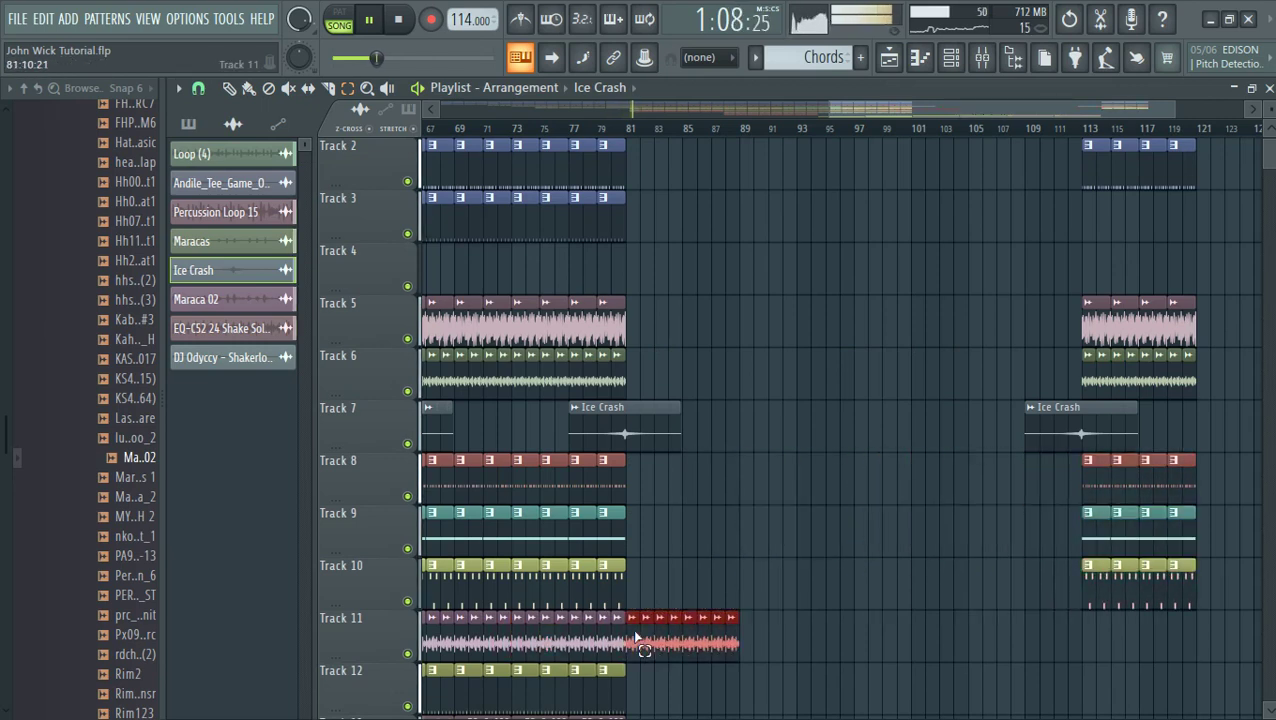
pyautogui.hotkey('shift', 'Right')
pyautogui.hotkey('shift', 'Right')
pyautogui.hotkey('shift', 'Right')
pyautogui.hotkey('shift', 'Right')
pyautogui.hotkey('shift', 'Right')
pyautogui.hotkey('shift', 'Right')
pyautogui.hotkey('shift', 'Right')
pyautogui.hotkey('shift', 'Right')
pyautogui.hotkey('shift', 'Right')
pyautogui.hotkey('shift', 'Right')
pyautogui.hotkey('shift', 'Right')
pyautogui.hotkey('shift', 'Right')
pyautogui.hotkey('shift', 'Right')
pyautogui.hotkey('shift', 'Right')
pyautogui.hotkey('shift', 'Right')
pyautogui.hotkey('shift', 'Right')
pyautogui.hotkey('shift', 'Right')
pyautogui.hotkey('shift', 'Right')
pyautogui.hotkey('shift', 'Right')
pyautogui.hotkey('shift', 'Right')
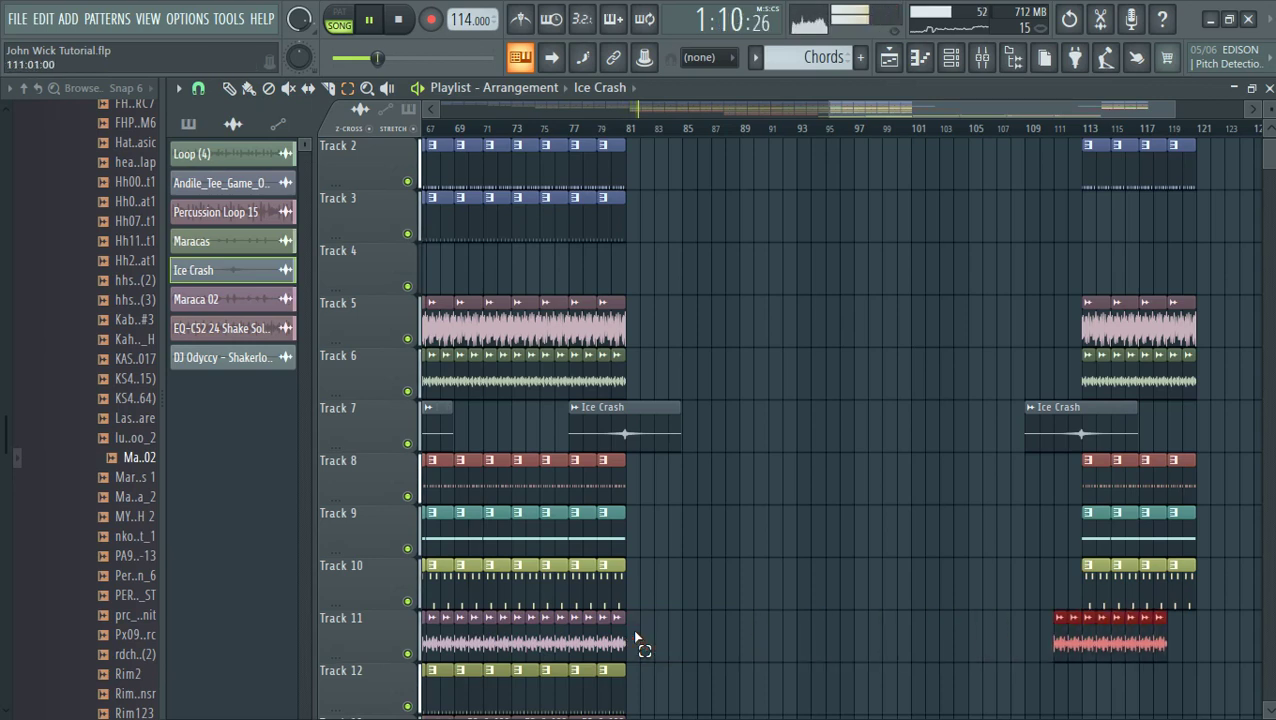
pyautogui.hotkey('shift', 'Right')
# Duplicate the last two shaker loop clips on Track 13 and shift the copies to start at bar 113
pyautogui.scroll(-2, 635, 638)
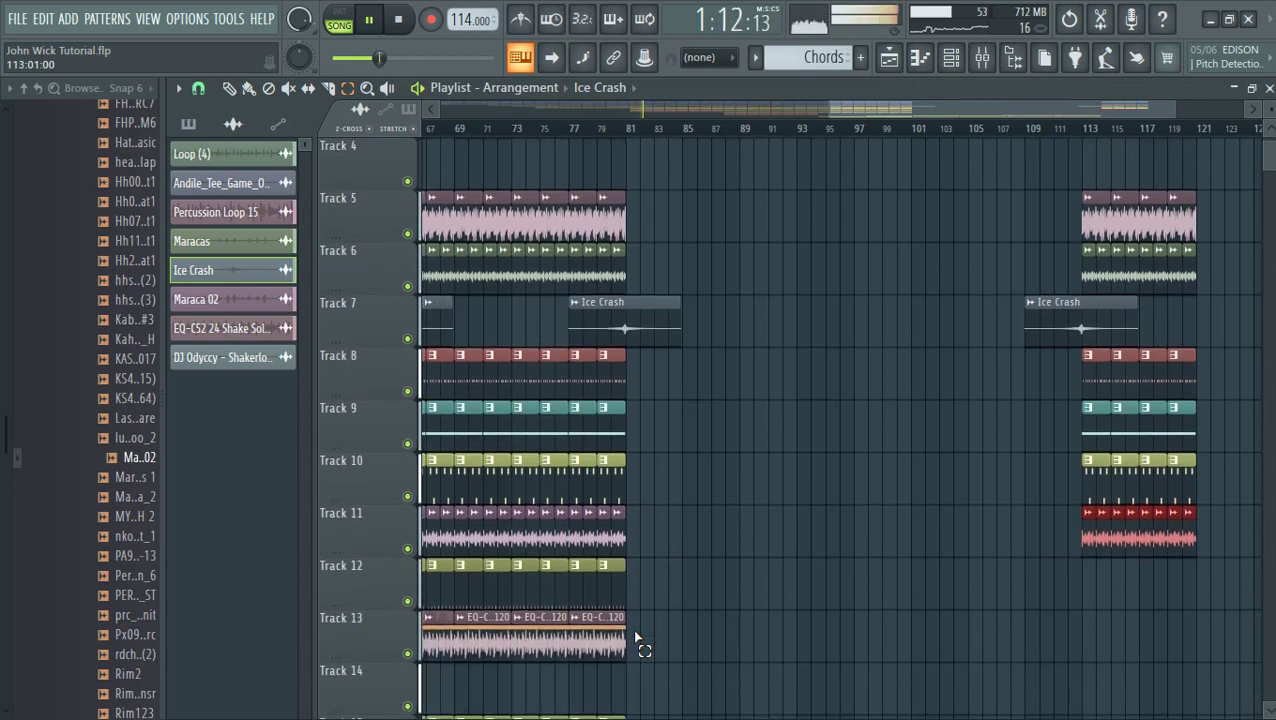
pyautogui.click(634, 630)
pyautogui.moveTo(538, 643); pyautogui.dragTo(518, 638)
pyautogui.hotkey('ctrl', 'b')
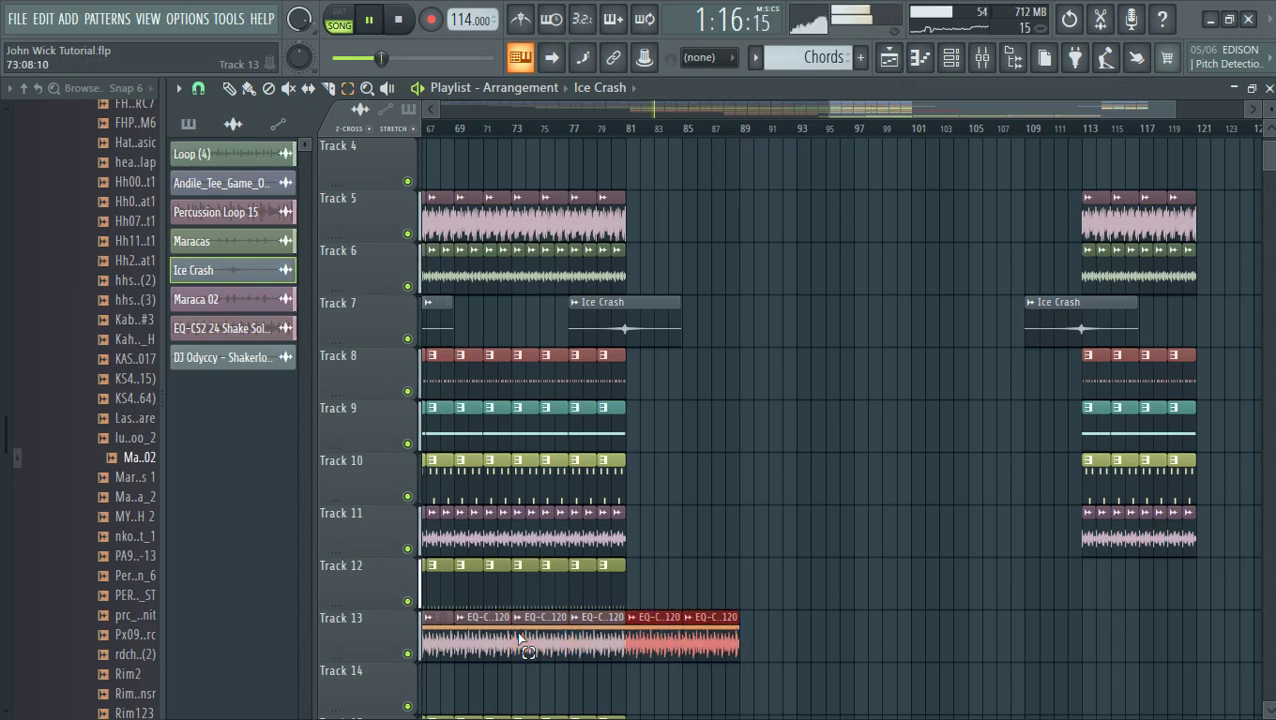
pyautogui.hotkey('shift', 'Right')
pyautogui.hotkey('shift', 'Right')
pyautogui.hotkey('shift', 'Right')
pyautogui.hotkey('shift', 'Right')
pyautogui.hotkey('shift', 'Right')
pyautogui.hotkey('shift', 'Right')
pyautogui.hotkey('shift', 'Right')
pyautogui.hotkey('shift', 'Right')
pyautogui.hotkey('shift', 'Right')
pyautogui.hotkey('shift', 'Right')
pyautogui.hotkey('shift', 'Right')
pyautogui.hotkey('shift', 'Right')
pyautogui.hotkey('shift', 'Right')
pyautogui.hotkey('shift', 'Right')
pyautogui.hotkey('shift', 'Right')
pyautogui.hotkey('shift', 'Right')
pyautogui.hotkey('shift', 'Right')
pyautogui.hotkey('shift', 'Right')
pyautogui.hotkey('shift', 'Right')
pyautogui.hotkey('shift', 'Right')
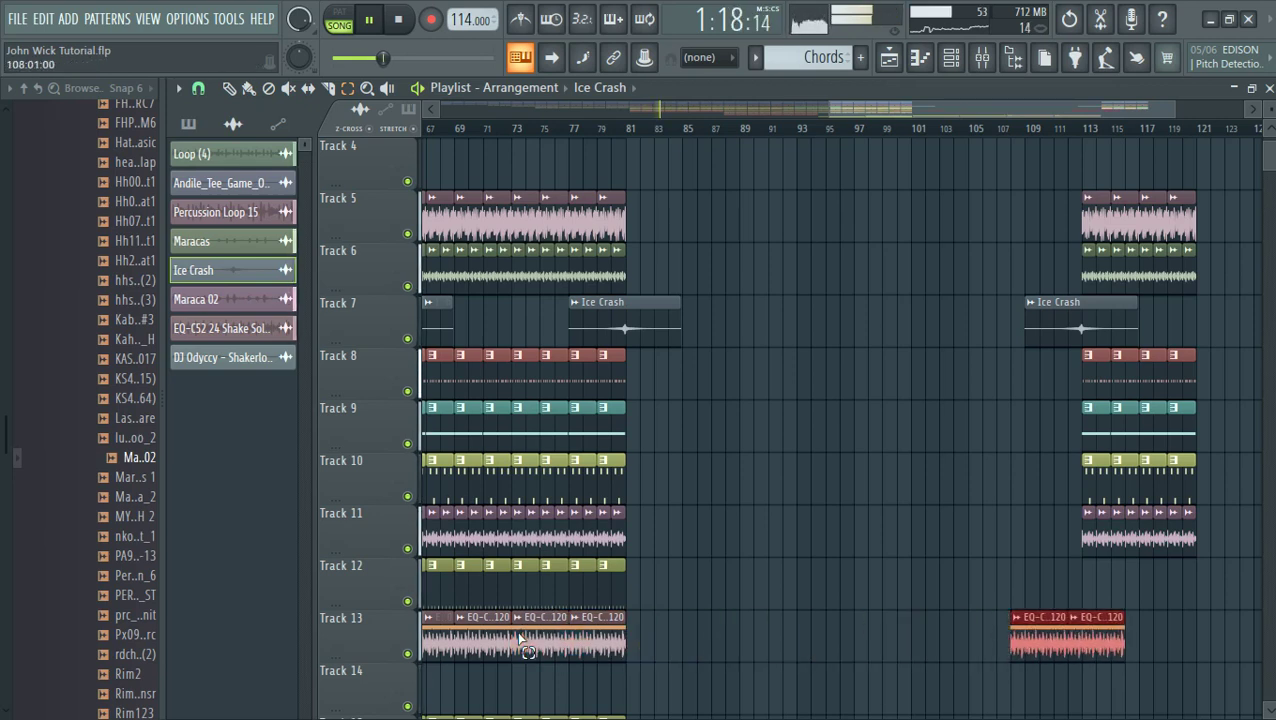
pyautogui.hotkey('shift', 'Right')
pyautogui.hotkey('shift', 'Right')
pyautogui.hotkey('shift', 'Right')
pyautogui.hotkey('shift', 'Right')
pyautogui.hotkey('shift', 'Right')
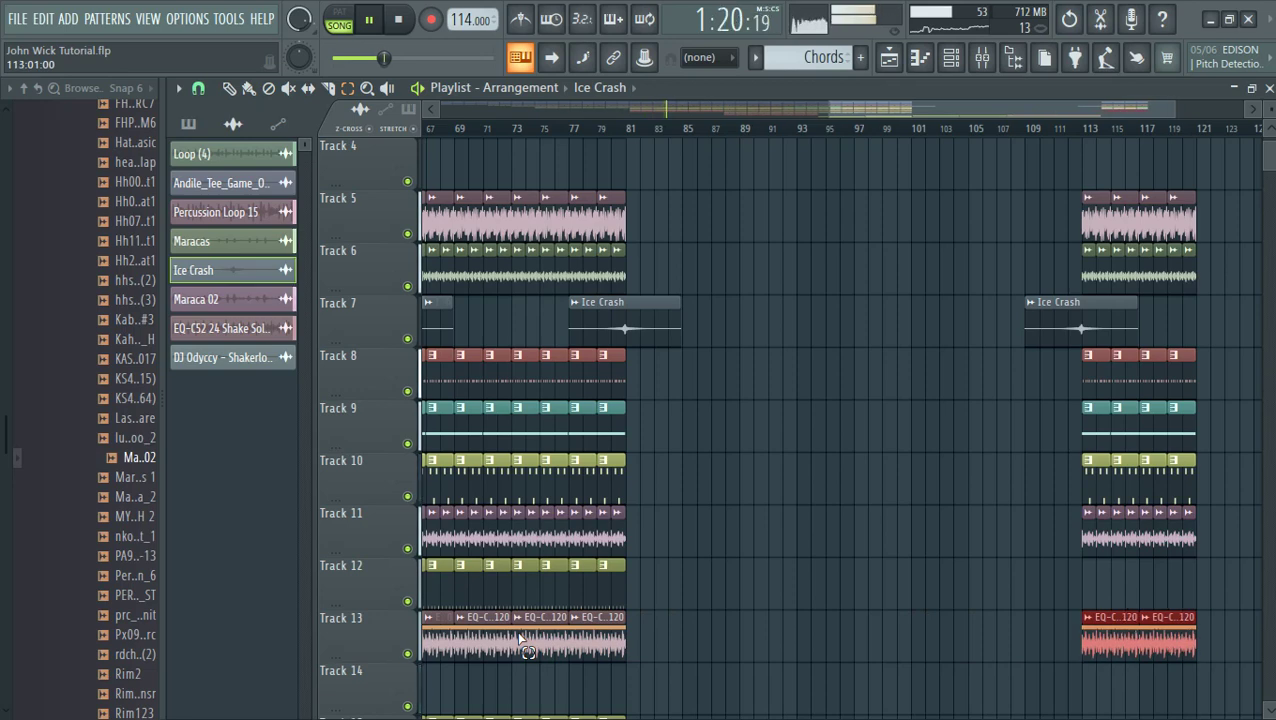
# Duplicate the last four pattern clips on Track 15 and shift the copies to start at bar 113
pyautogui.scroll(-8, 528, 650)
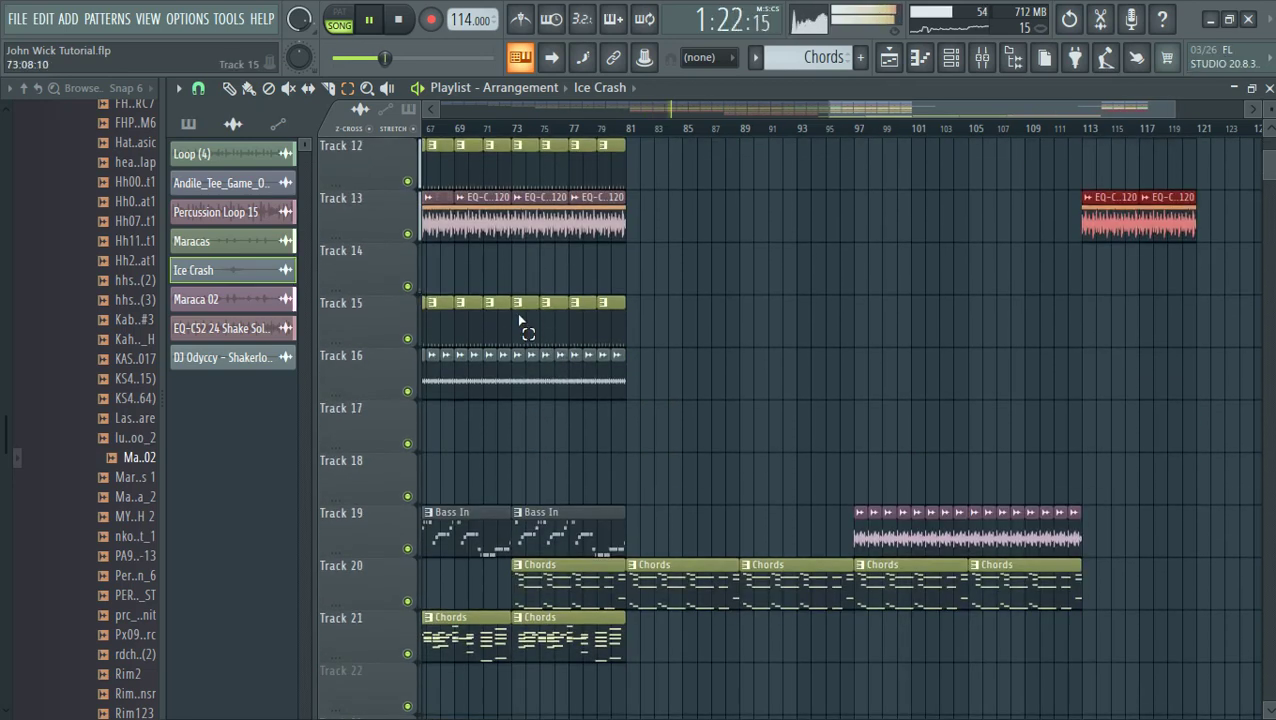
pyautogui.moveTo(519, 321); pyautogui.dragTo(644, 342)
pyautogui.hotkey('ctrl', 'b')
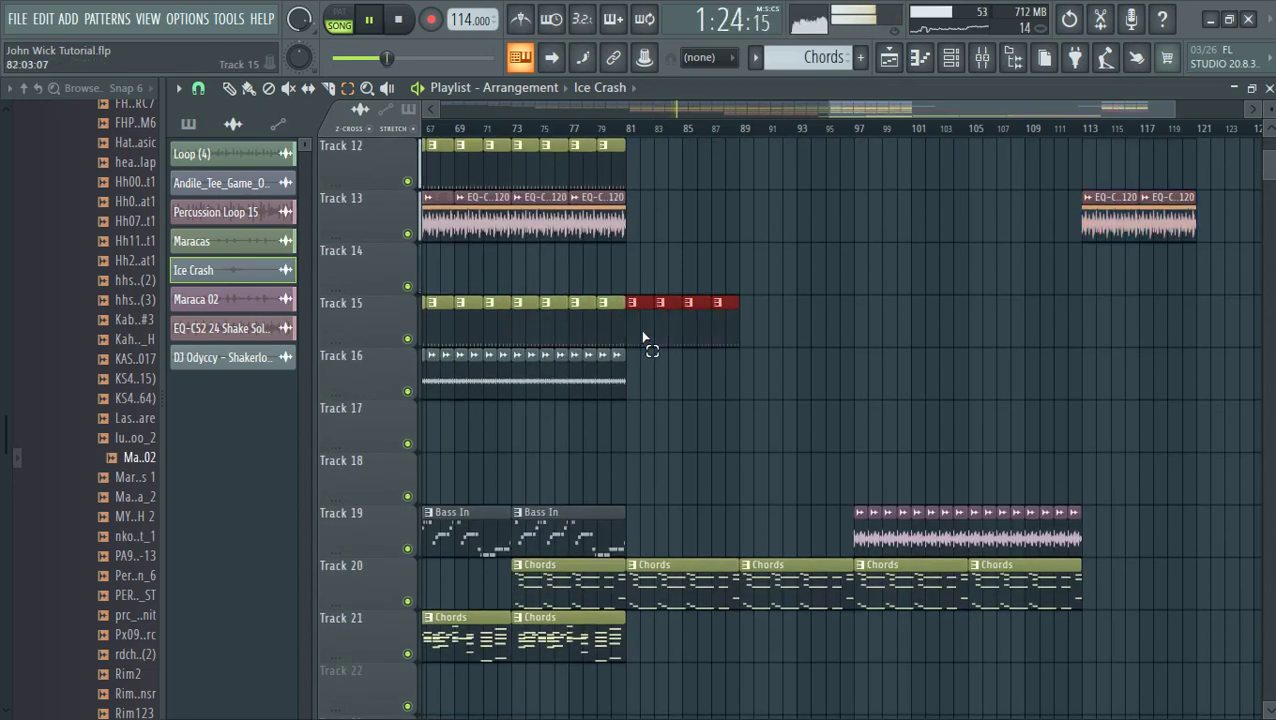
pyautogui.hotkey('shift', 'Right')
pyautogui.hotkey('shift', 'Right')
pyautogui.hotkey('shift', 'Right')
pyautogui.hotkey('shift', 'Right')
pyautogui.hotkey('shift', 'Right')
pyautogui.hotkey('shift', 'Right')
pyautogui.hotkey('shift', 'Right')
pyautogui.hotkey('shift', 'Right')
pyautogui.hotkey('shift', 'Right')
pyautogui.hotkey('shift', 'Right')
pyautogui.hotkey('shift', 'Right')
pyautogui.hotkey('shift', 'Right')
pyautogui.hotkey('shift', 'Right')
pyautogui.hotkey('shift', 'Right')
pyautogui.hotkey('shift', 'Right')
pyautogui.hotkey('shift', 'Right')
pyautogui.hotkey('shift', 'Right')
pyautogui.hotkey('shift', 'Right')
pyautogui.hotkey('shift', 'Right')
pyautogui.hotkey('shift', 'Right')
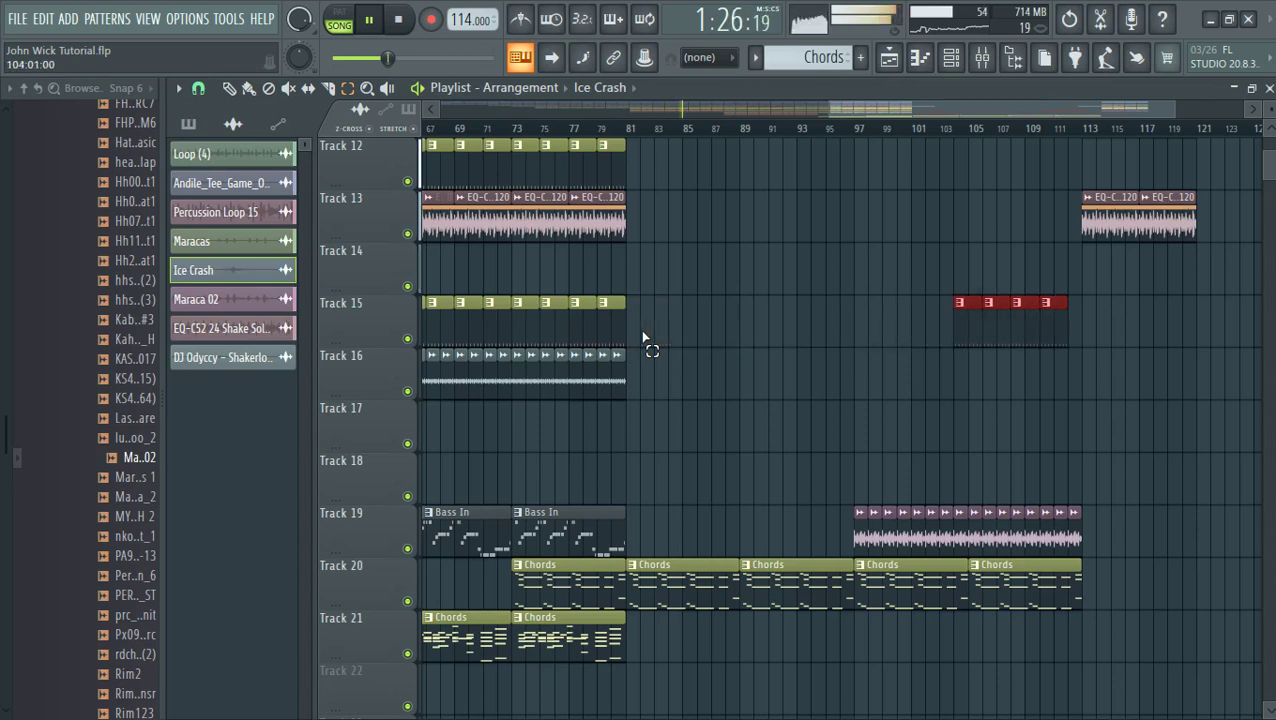
pyautogui.hotkey('shift', 'Left')
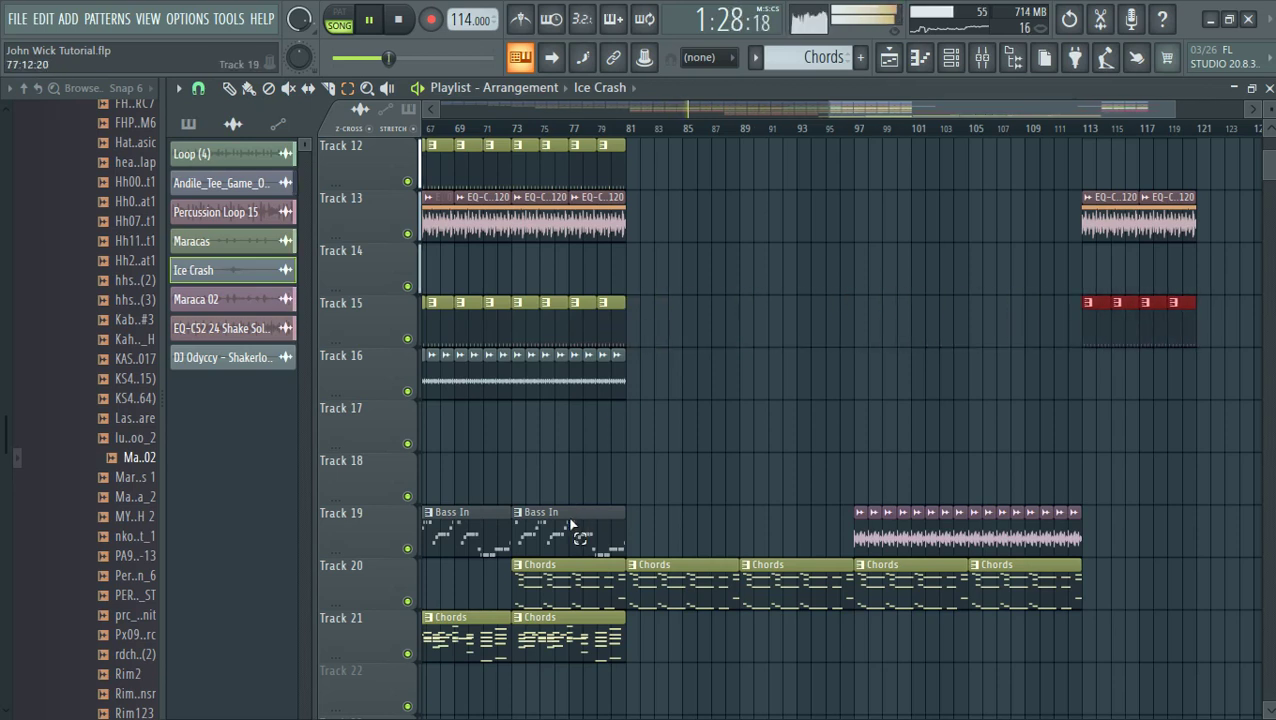
# Duplicate the last eight audio clips on Track 16 and shift the copies to start at bar 113
pyautogui.moveTo(661, 389); pyautogui.dragTo(519, 376)
pyautogui.hotkey('shift', 'Right')
pyautogui.hotkey('shift', 'Right')
pyautogui.hotkey('shift', 'Right')
pyautogui.hotkey('shift', 'Right')
pyautogui.hotkey('shift', 'Right')
pyautogui.hotkey('shift', 'Right')
pyautogui.hotkey('shift', 'Right')
pyautogui.hotkey('shift', 'Right')
pyautogui.hotkey('shift', 'Right')
pyautogui.hotkey('shift', 'Right')
pyautogui.hotkey('shift', 'Right')
pyautogui.hotkey('shift', 'Right')
pyautogui.hotkey('shift', 'Right')
pyautogui.hotkey('shift', 'Right')
pyautogui.hotkey('shift', 'Right')
pyautogui.hotkey('shift', 'Right')
pyautogui.hotkey('shift', 'Right')
pyautogui.hotkey('shift', 'Right')
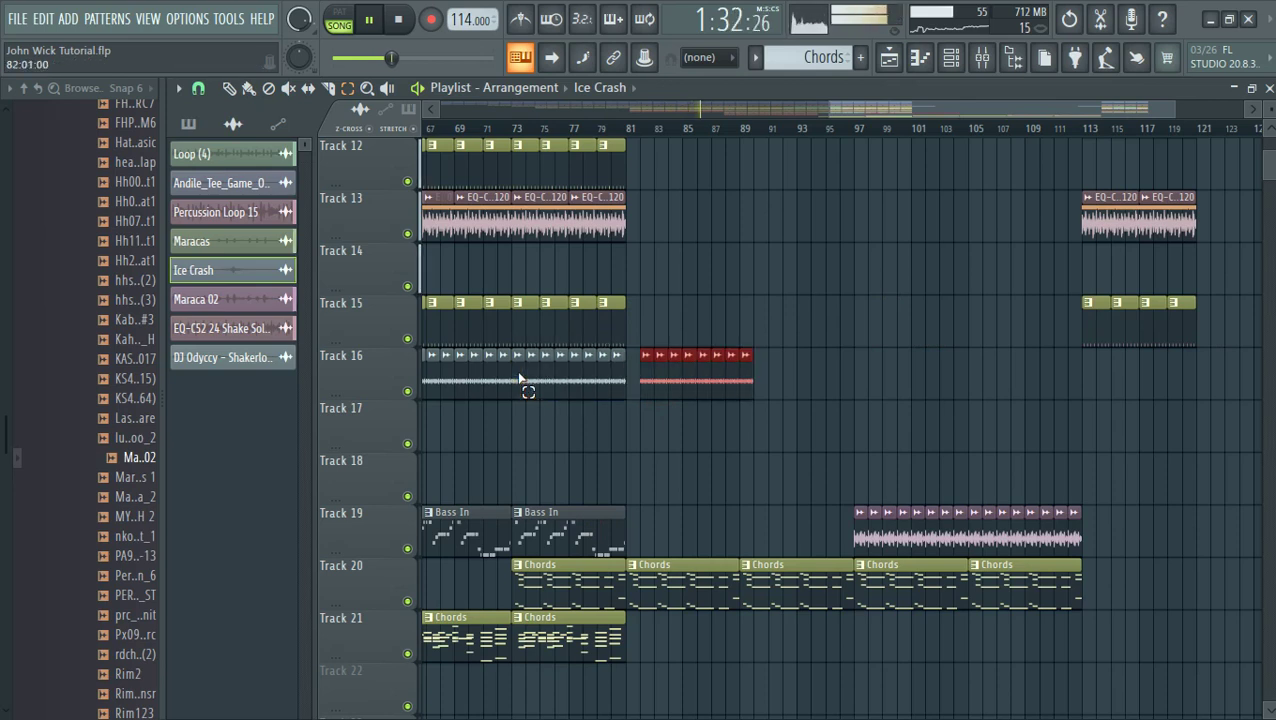
pyautogui.hotkey('shift', 'Right')
pyautogui.hotkey('shift', 'Right')
pyautogui.hotkey('shift', 'Right')
pyautogui.hotkey('shift', 'Right')
pyautogui.hotkey('shift', 'Right')
pyautogui.hotkey('shift', 'Right')
pyautogui.hotkey('shift', 'Right')
pyautogui.hotkey('shift', 'Right')
pyautogui.hotkey('shift', 'Right')
pyautogui.hotkey('shift', 'Right')
pyautogui.hotkey('shift', 'Right')
pyautogui.hotkey('shift', 'Right')
pyautogui.hotkey('shift', 'Right')
pyautogui.hotkey('shift', 'Right')
pyautogui.hotkey('shift', 'Right')
pyautogui.hotkey('shift', 'Right')
pyautogui.hotkey('shift', 'Right')
pyautogui.hotkey('shift', 'Right')
pyautogui.hotkey('shift', 'Right')
pyautogui.hotkey('shift', 'Right')
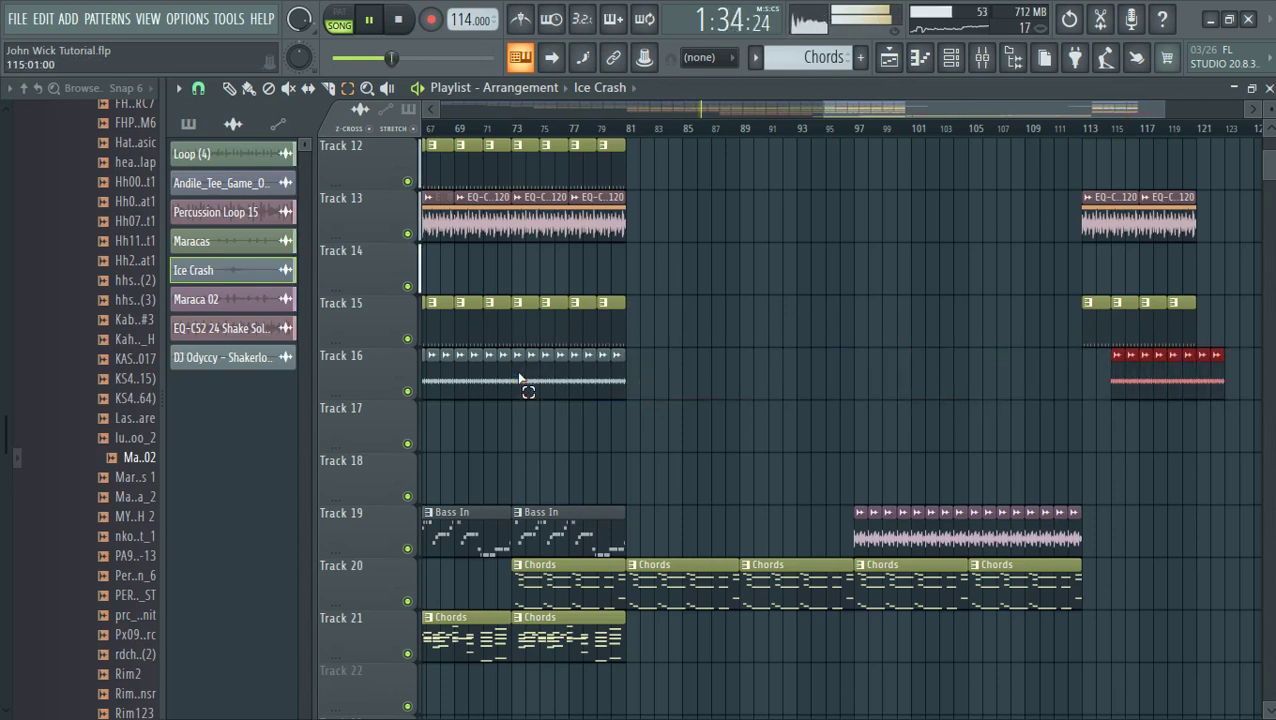
pyautogui.hotkey('shift', 'Left')
pyautogui.hotkey('shift', 'Left')
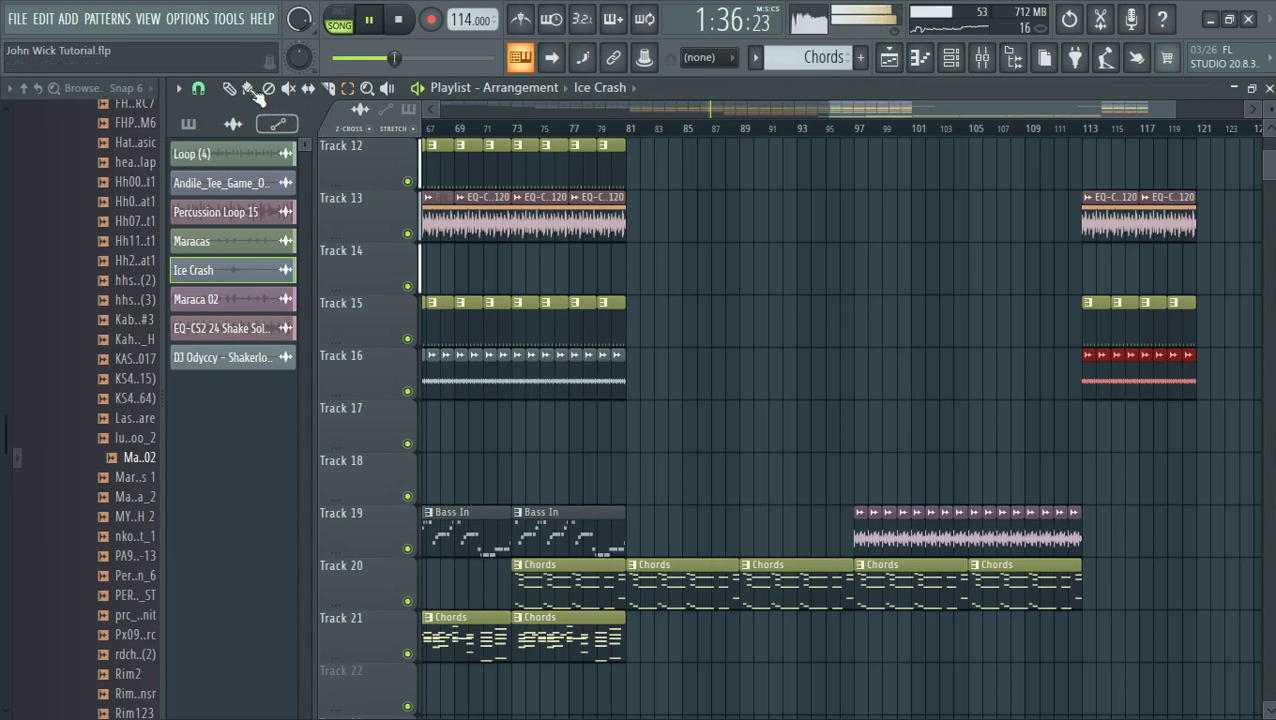
# Place a Bass In clip on Track 19 at bar 113 and move the maraca loop clips from Track 19 to Track 22
pyautogui.click(598, 540)
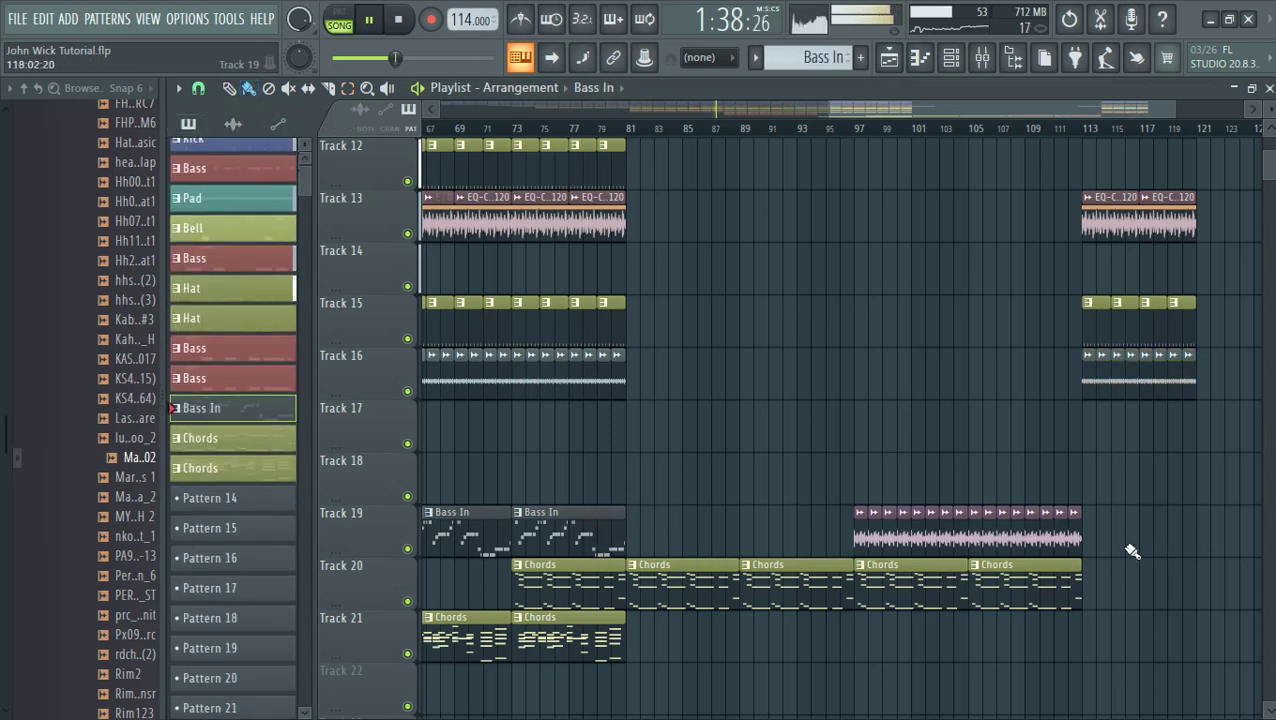
pyautogui.click(1097, 540)
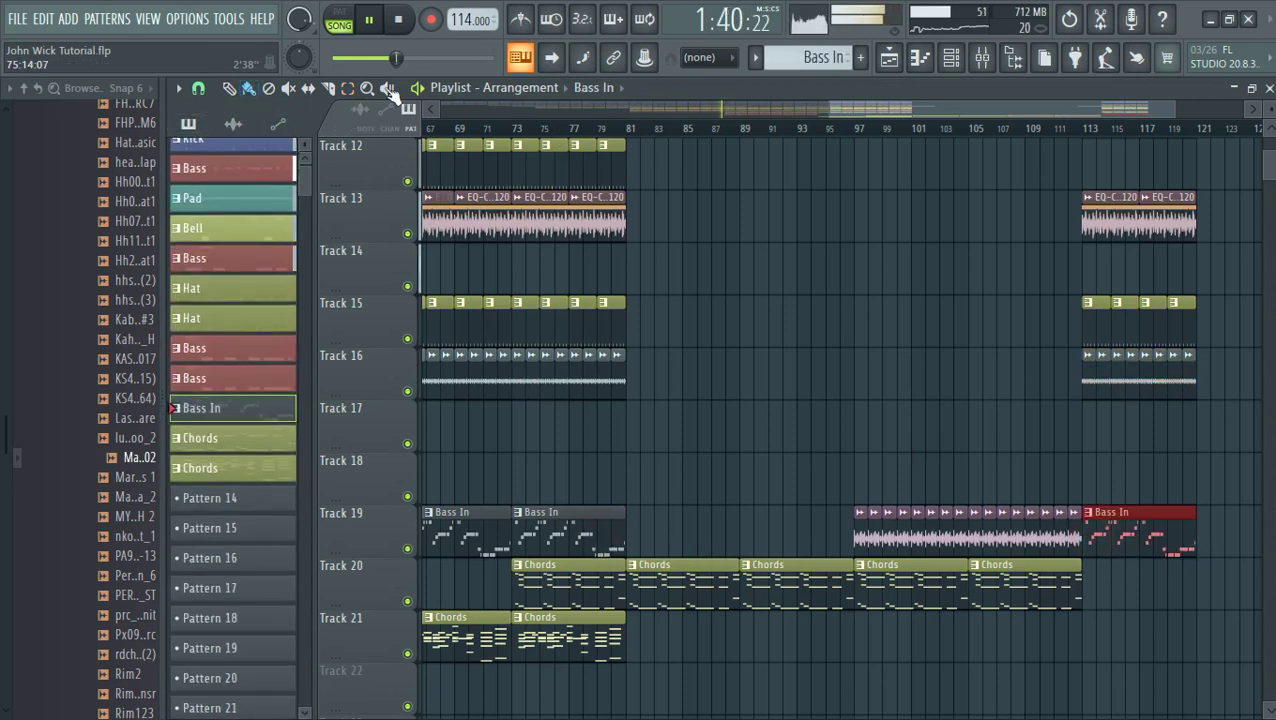
pyautogui.moveTo(857, 537); pyautogui.dragTo(1077, 541)
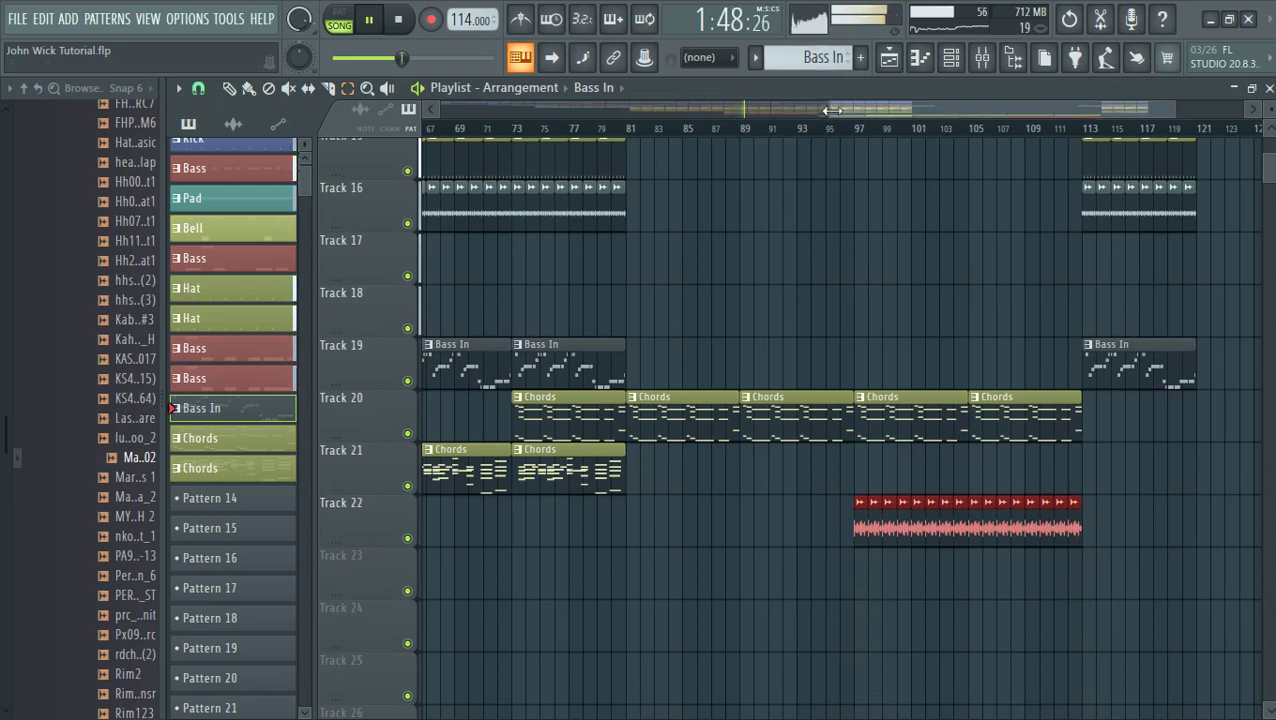
# Review the whole arrangement from bar 1 to its end, starting with the first tracks
pyautogui.moveTo(833, 110); pyautogui.dragTo(438, 110)
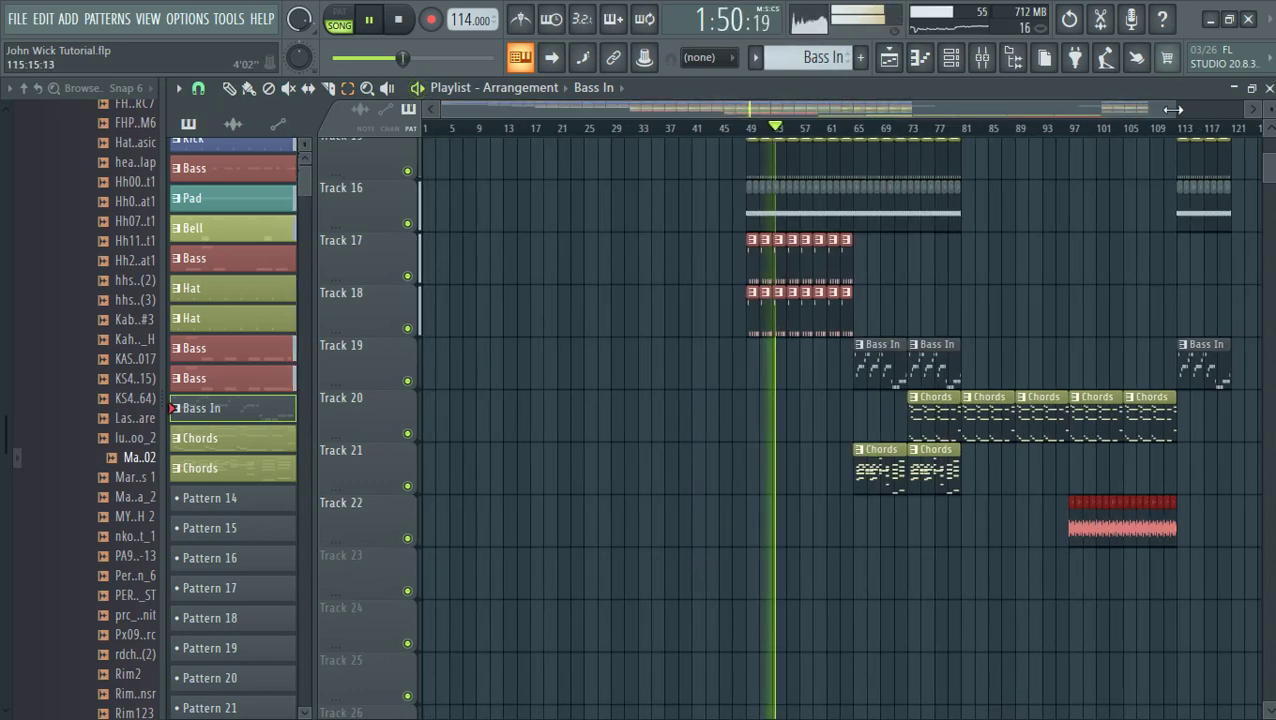
pyautogui.moveTo(1173, 110); pyautogui.dragTo(1262, 110)
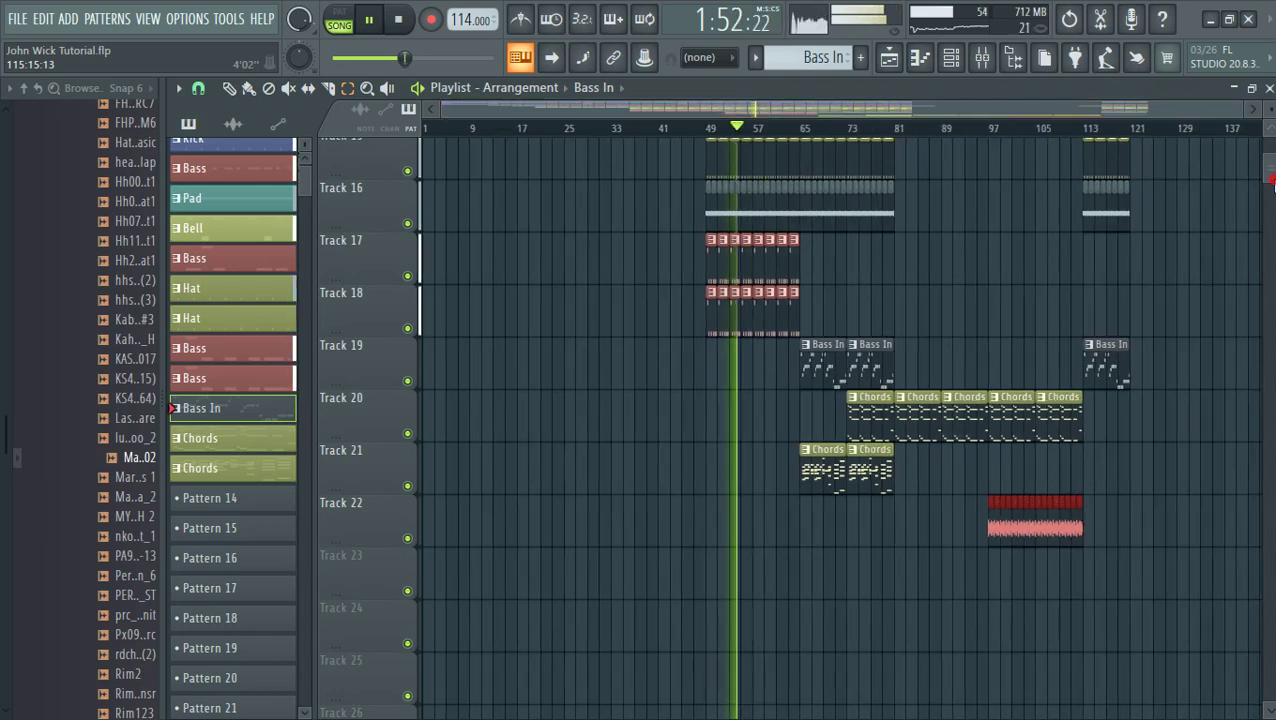
pyautogui.moveTo(1271, 182); pyautogui.dragTo(1271, 163)
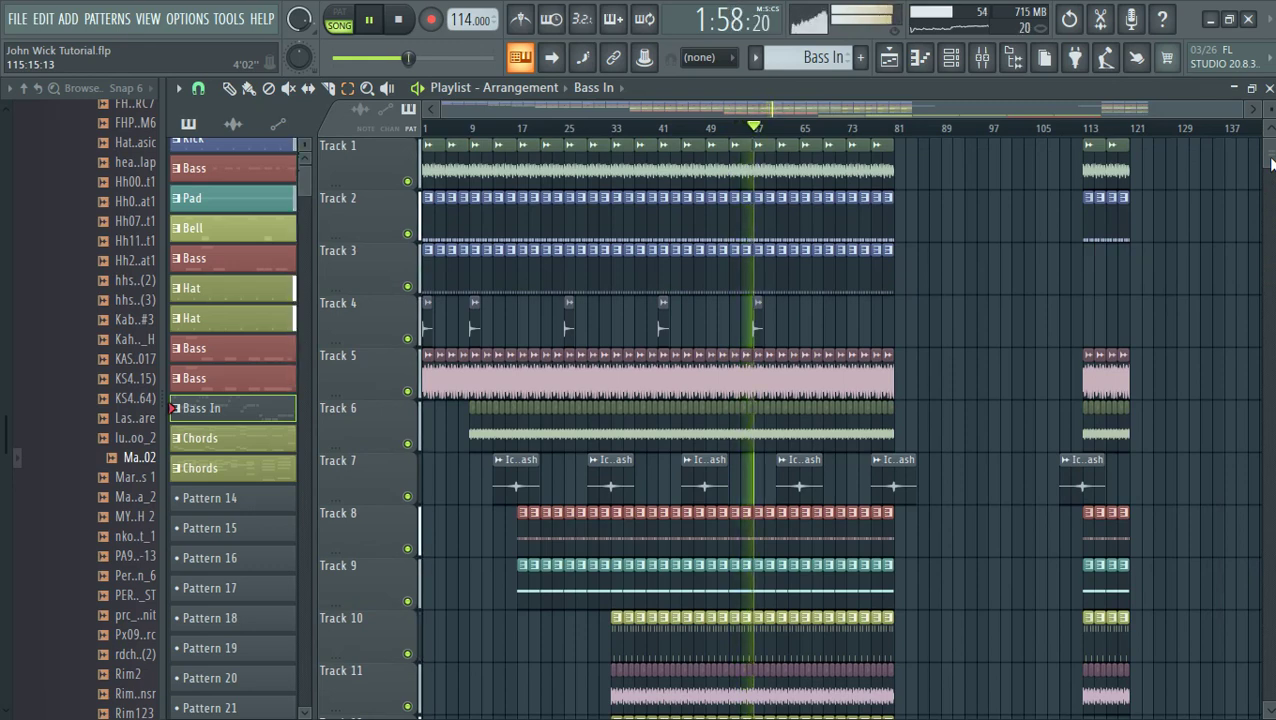
# Collapse the expanded Drum Packs folder in the file browser
pyautogui.scroll(-2, 1271, 163)
pyautogui.scroll(-1, 1271, 163)
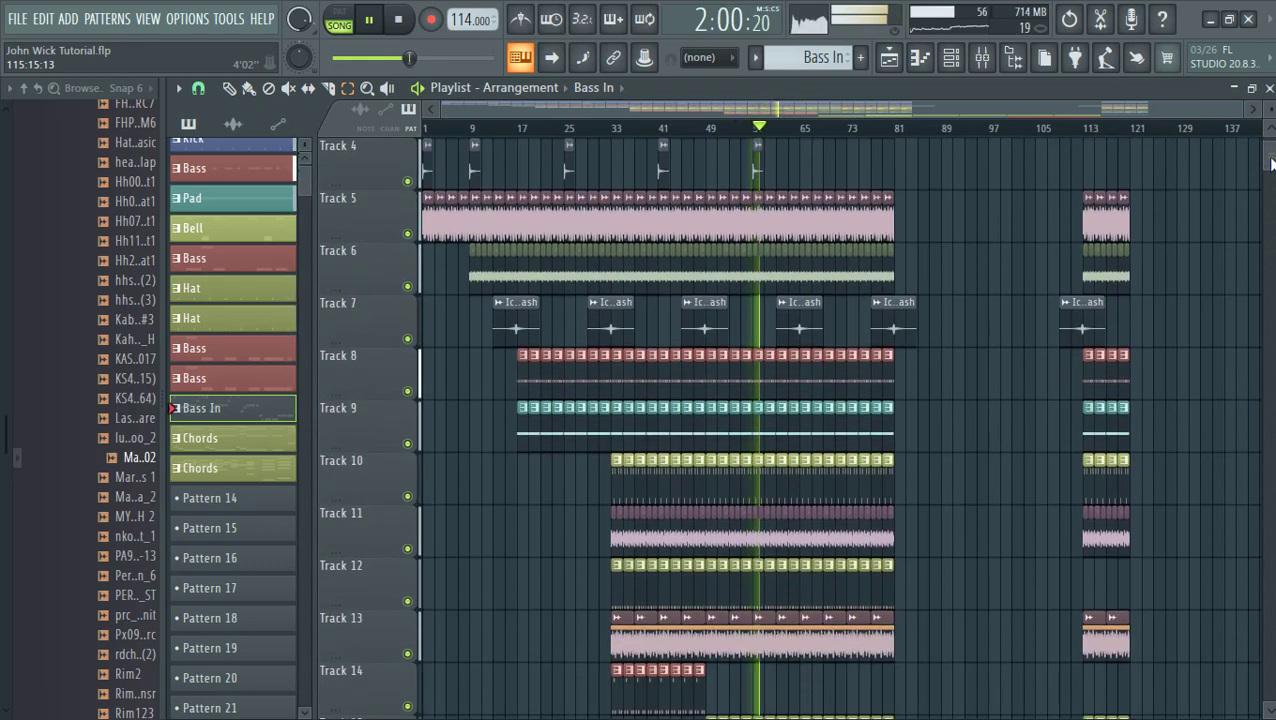
pyautogui.scroll(15, 96, 190)
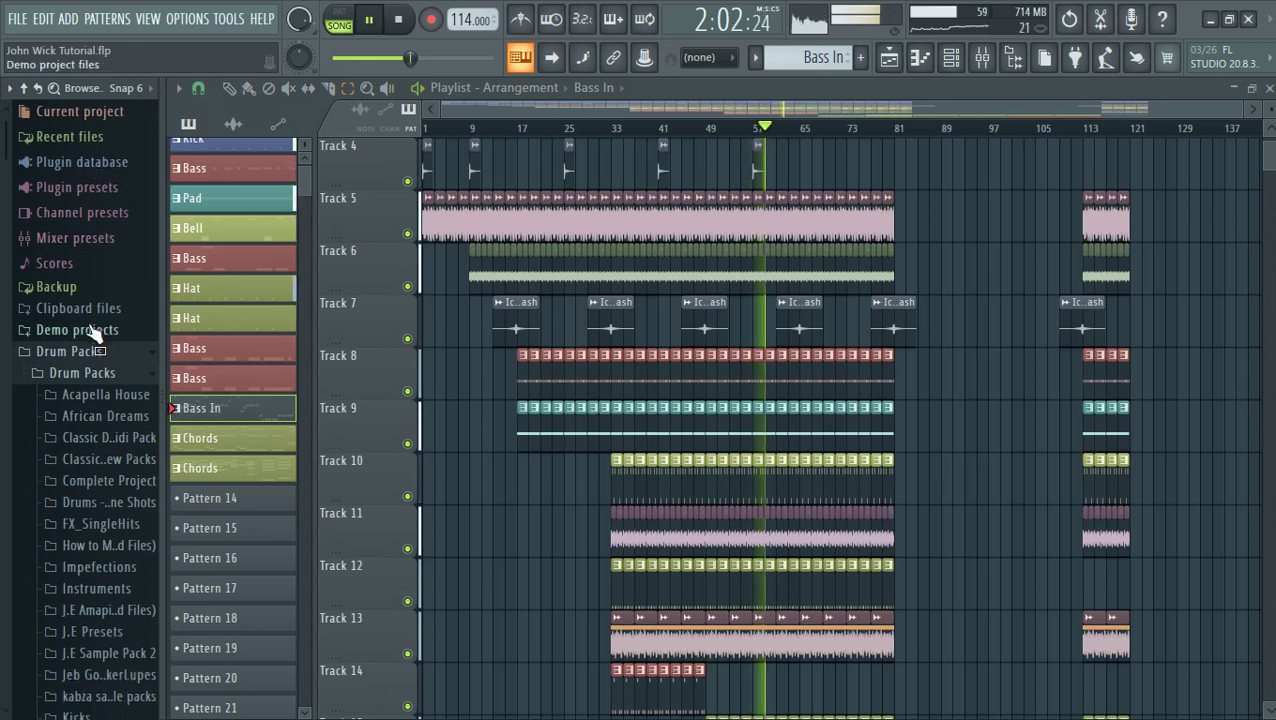
pyautogui.click(102, 358)
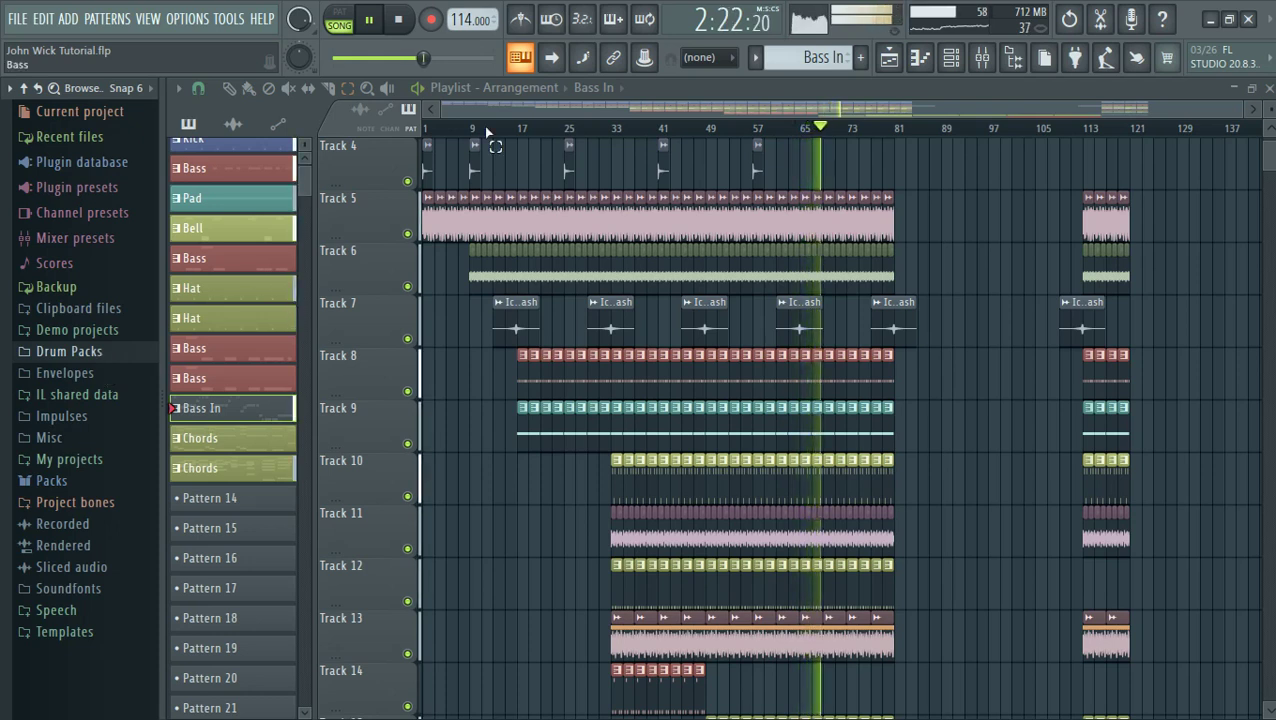
# Examine the song's full list of channels, from J.E Kick 4 to VCF Oscillation, during playback
pyautogui.click(951, 57)
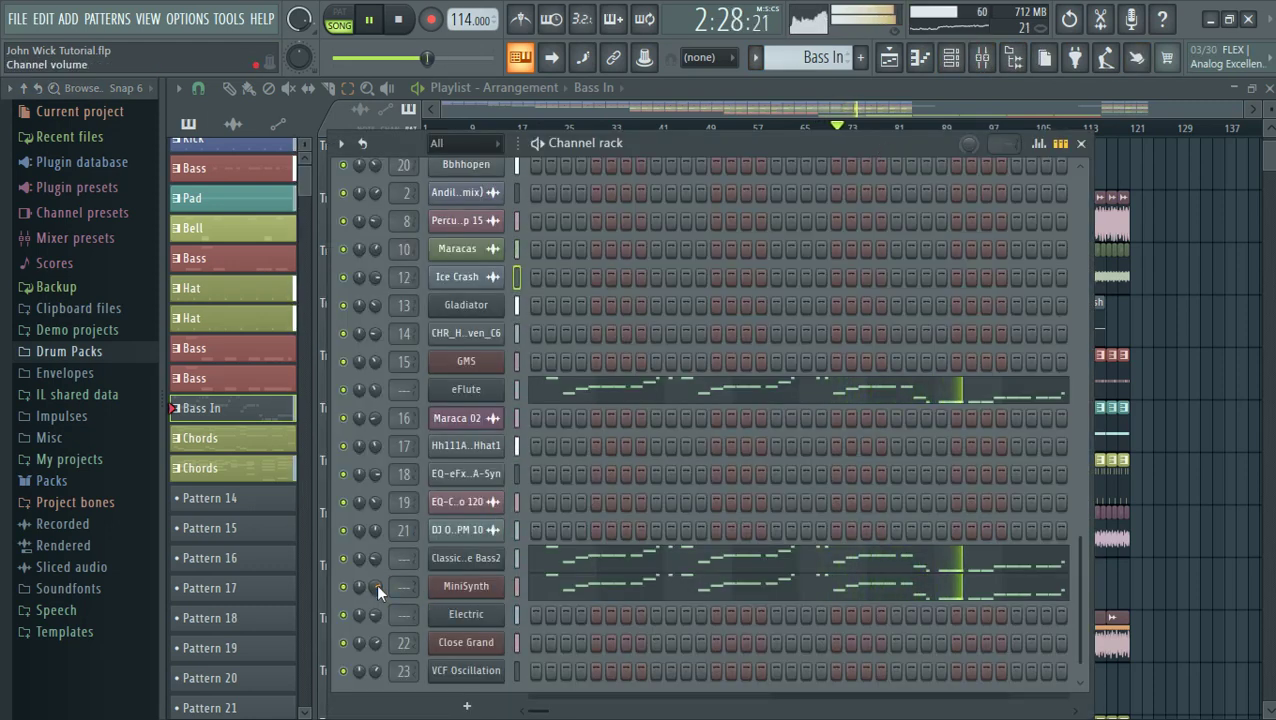
pyautogui.scroll(5, 378, 590)
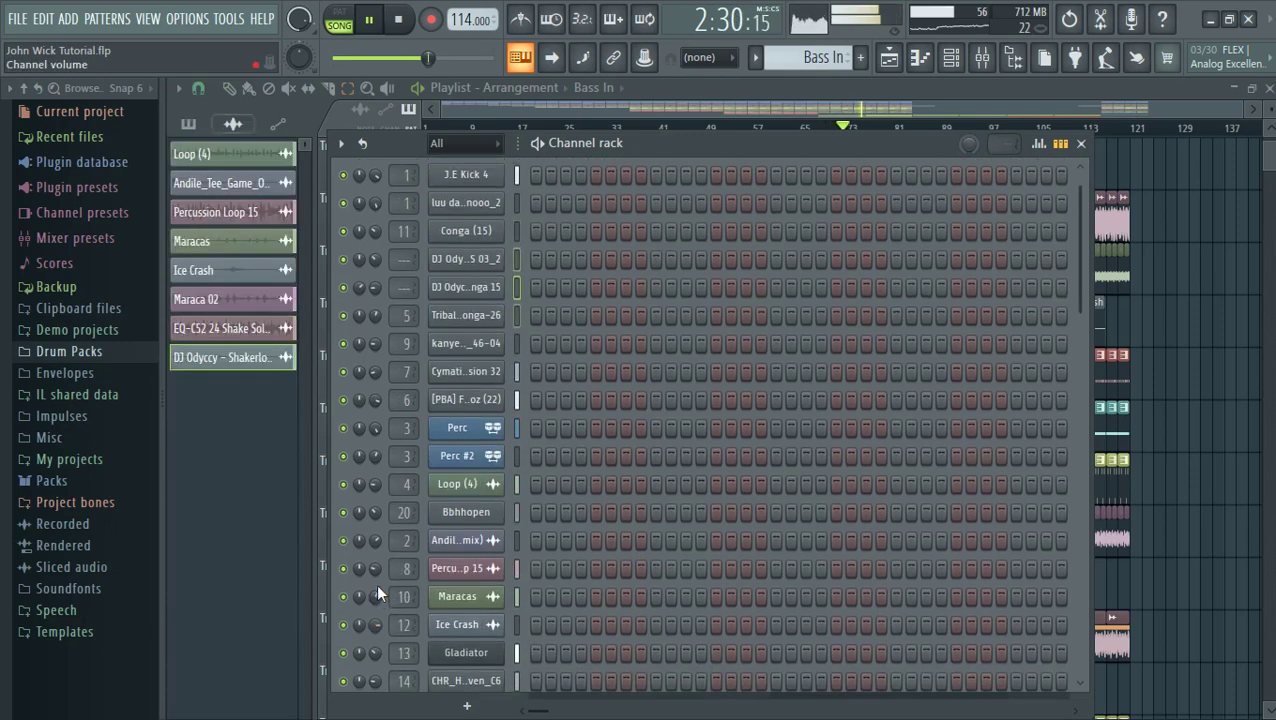
pyautogui.scroll(-6, 376, 583)
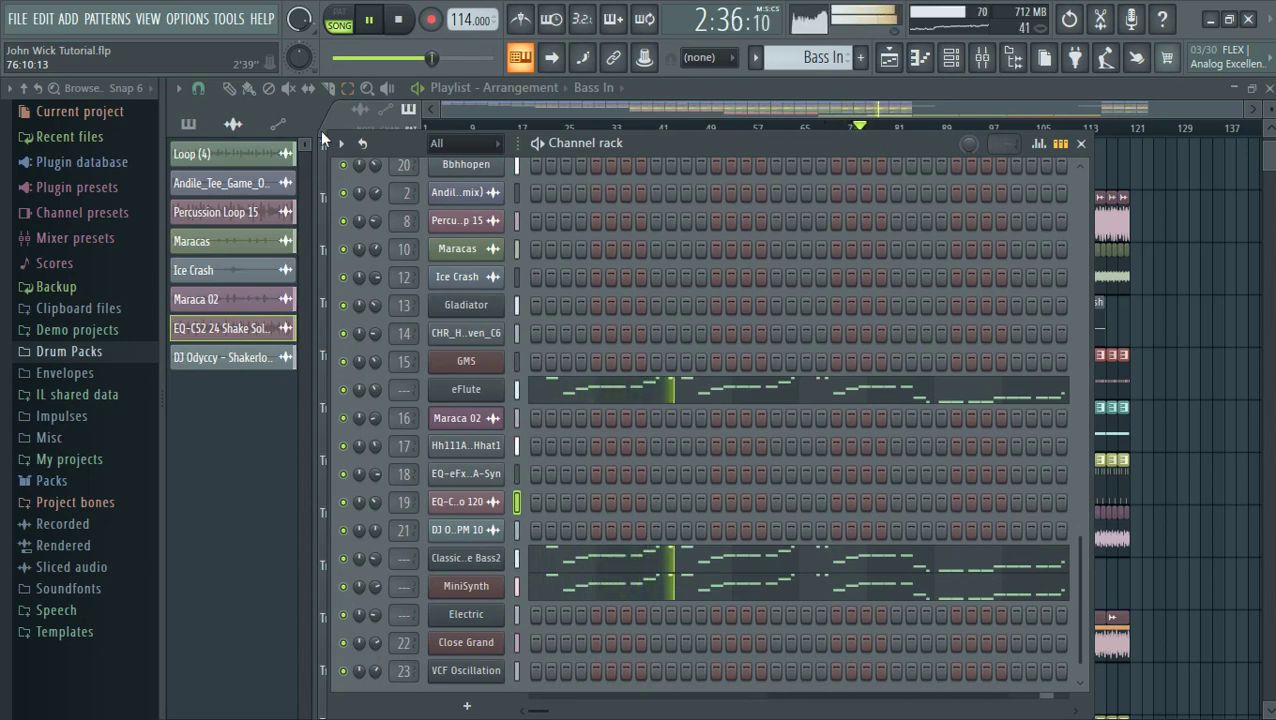
pyautogui.click(496, 109)
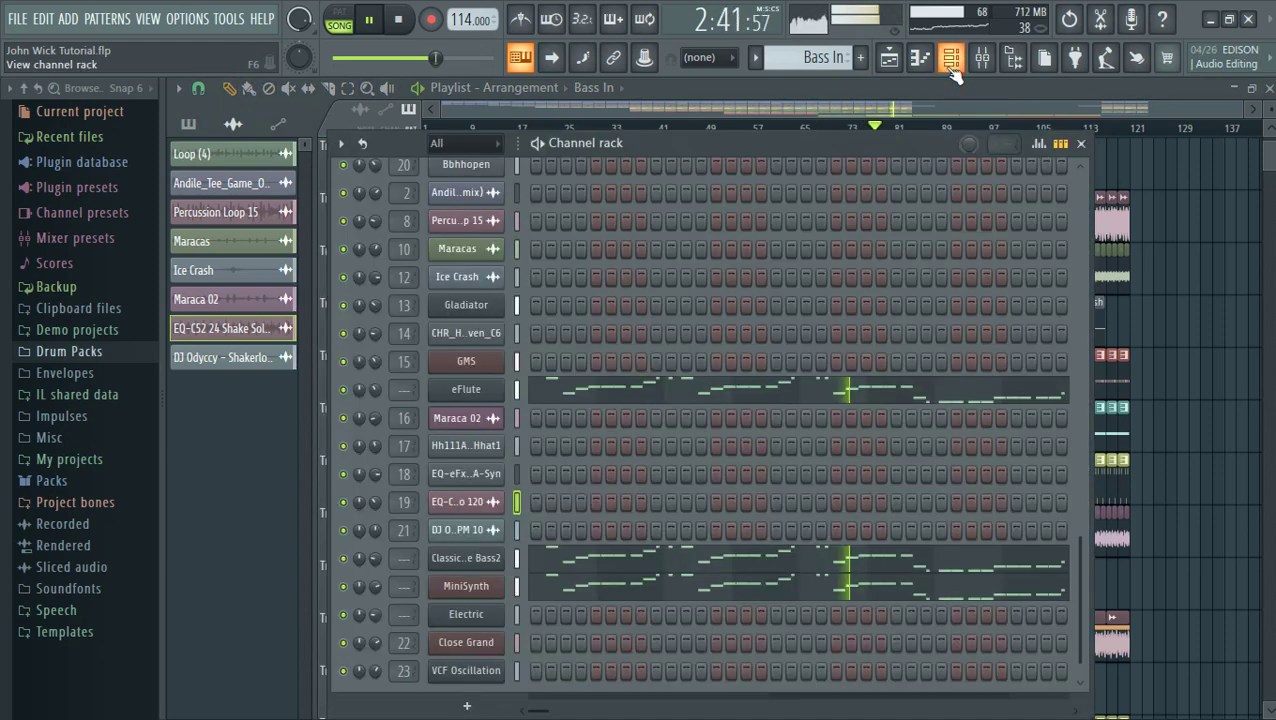
pyautogui.click(951, 62)
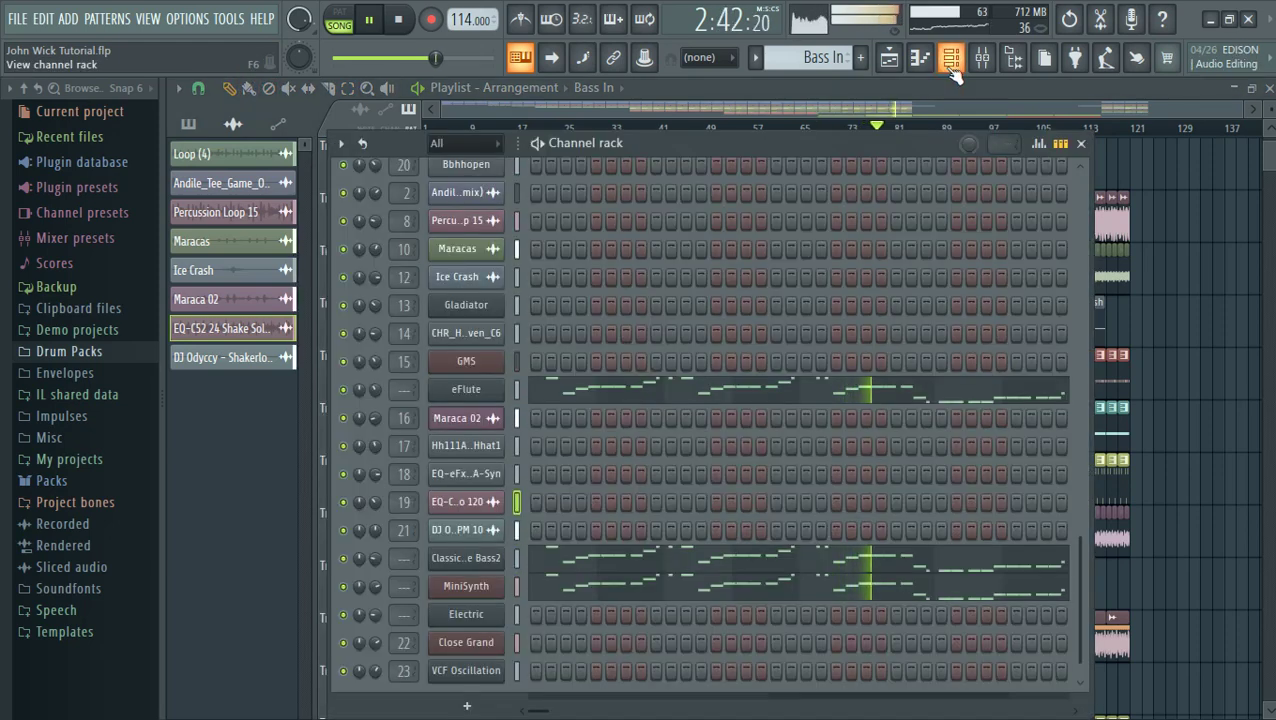
pyautogui.press('Down')
pyautogui.press('Down')
pyautogui.press('Down')
pyautogui.press('Down')
pyautogui.press('Down')
pyautogui.press('Down')
pyautogui.press('Down')
pyautogui.press('Down')
pyautogui.press('Down')
pyautogui.press('Down')
pyautogui.press('Down')
pyautogui.press('Down')
pyautogui.press('Down')
pyautogui.press('Down')
pyautogui.press('Down')
pyautogui.press('Down')
pyautogui.press('Down')
pyautogui.press('Down')
pyautogui.press('Down')
pyautogui.press('Down')
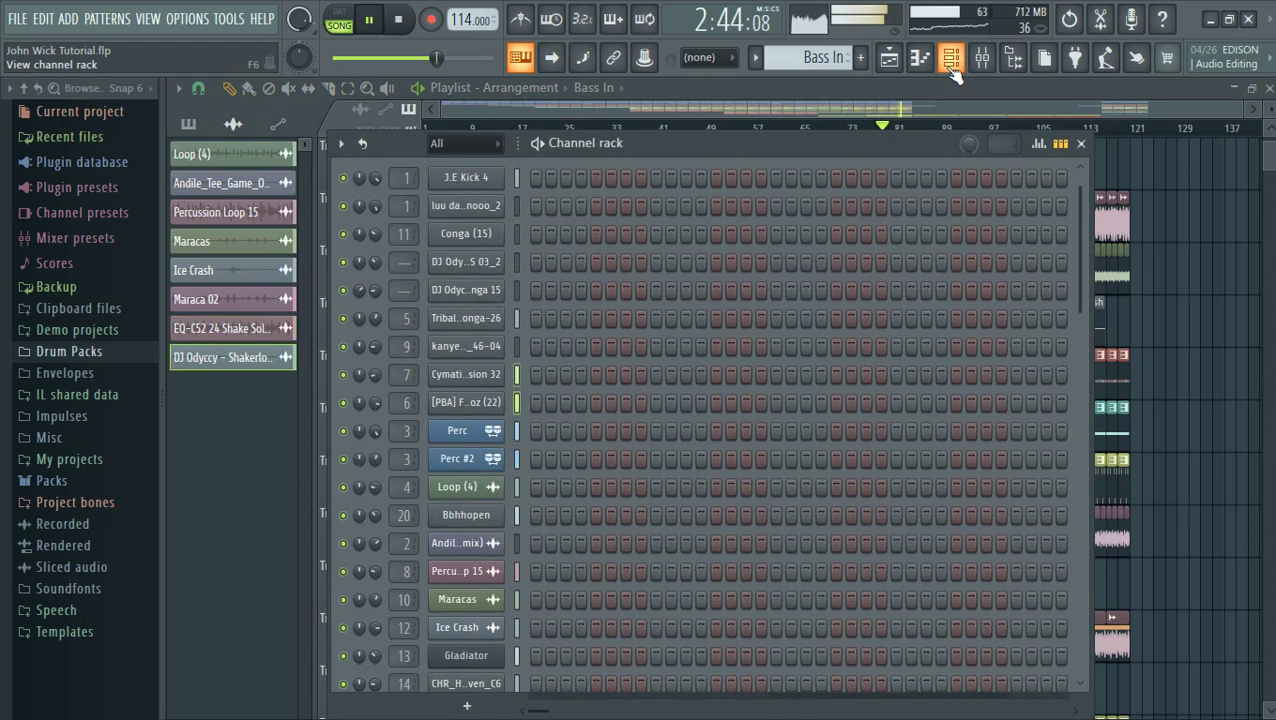
pyautogui.press('Down')
pyautogui.press('Down')
pyautogui.press('Down')
pyautogui.press('Down')
pyautogui.press('Down')
pyautogui.press('Up')
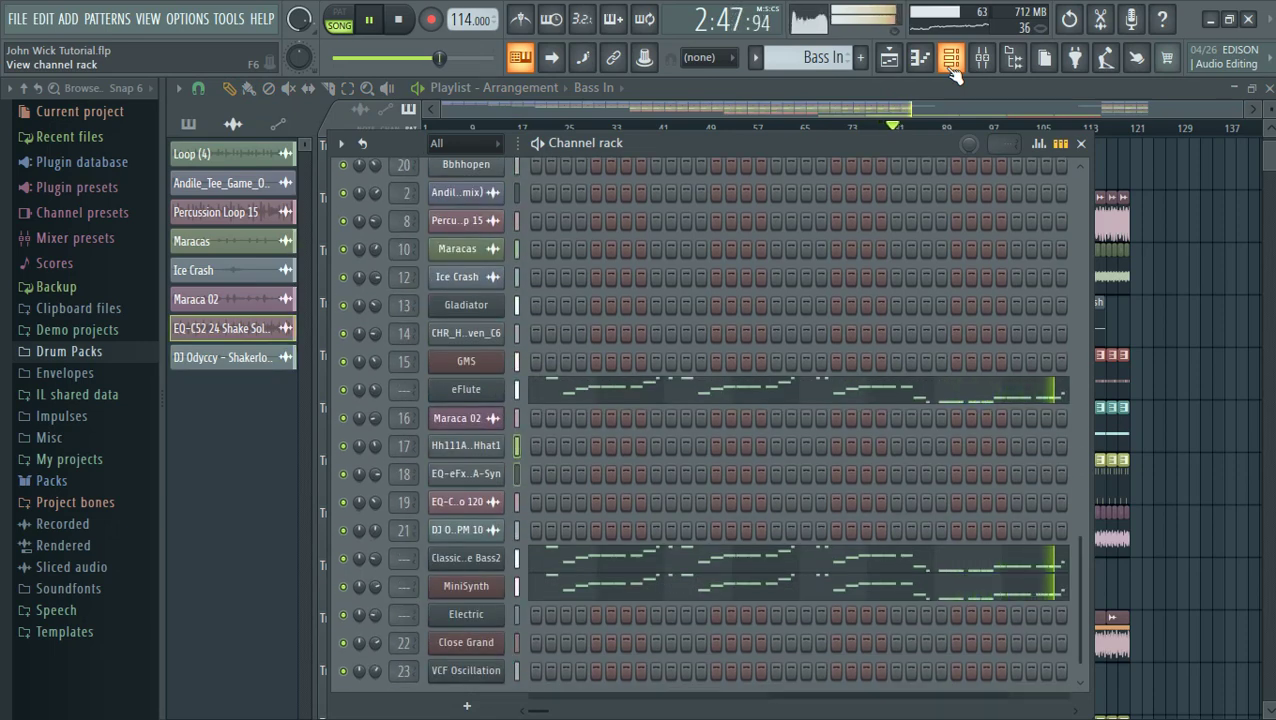
pyautogui.press('Down')
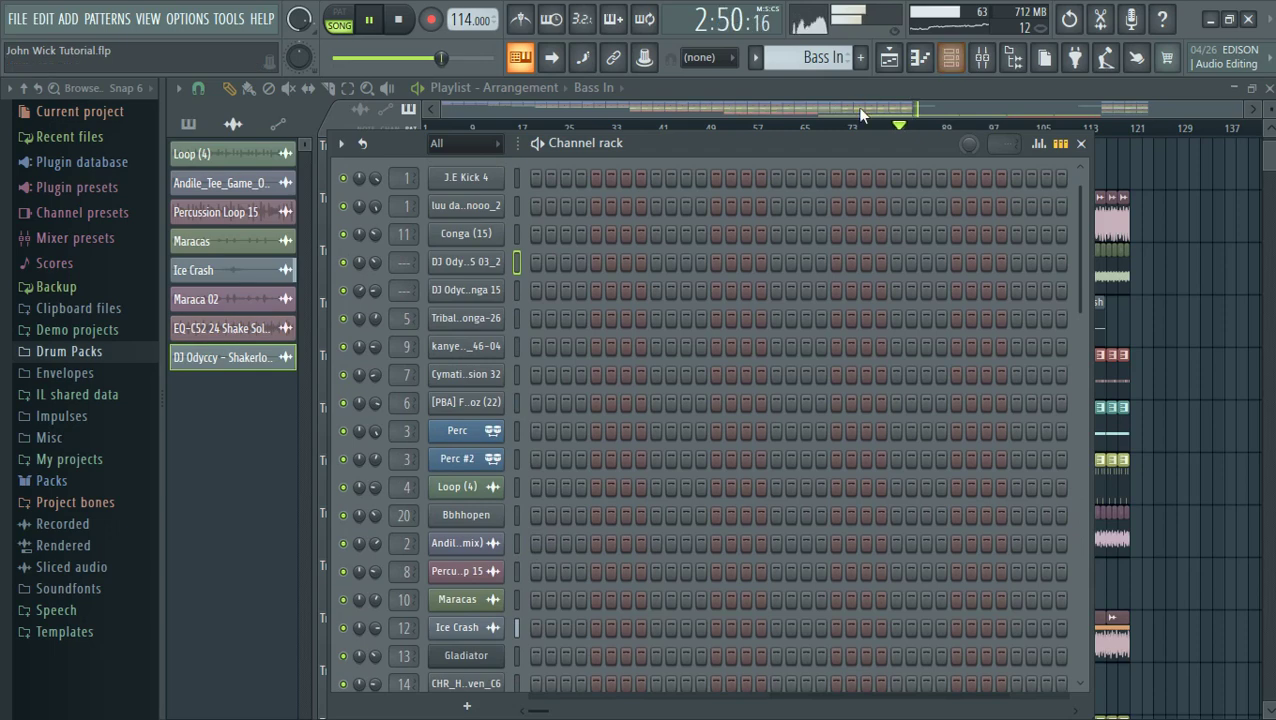
# Set the wet level of Fruity Reeverb 2 on the VCF Oscillation mixer track to 87% and lower its dry level slightly
pyautogui.moveTo(858, 108); pyautogui.dragTo(1058, 122)
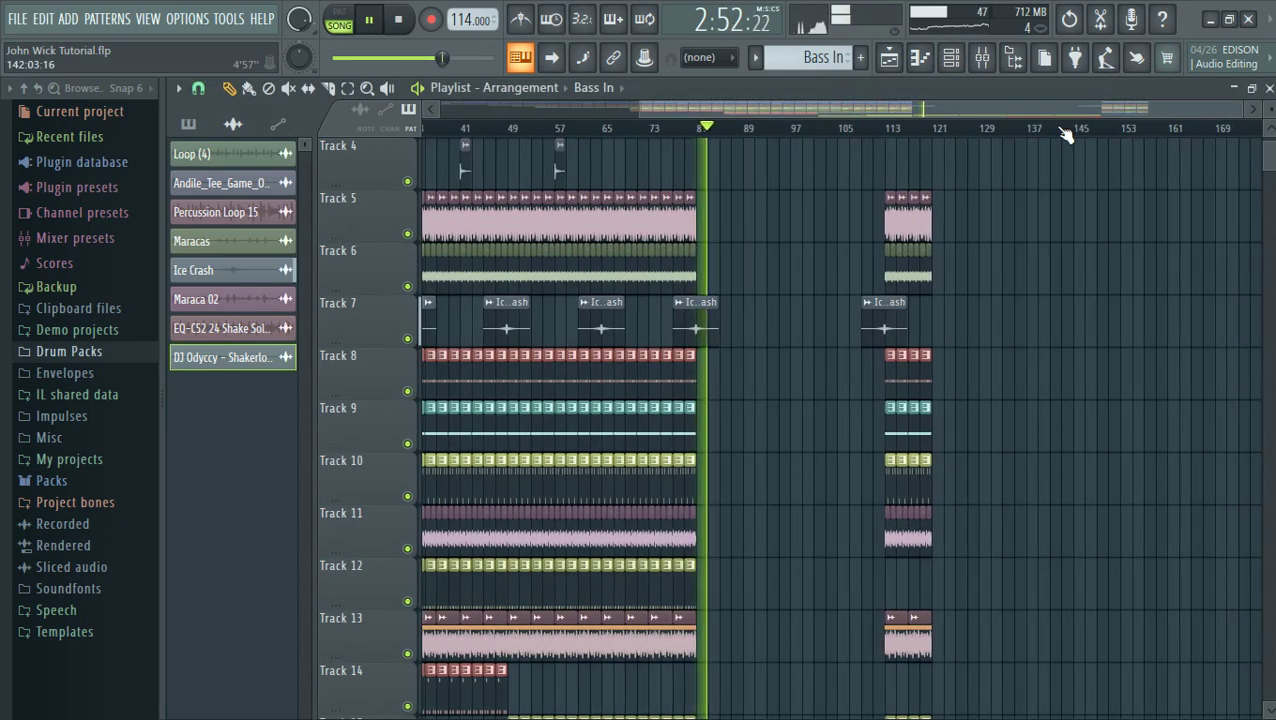
pyautogui.click(982, 59)
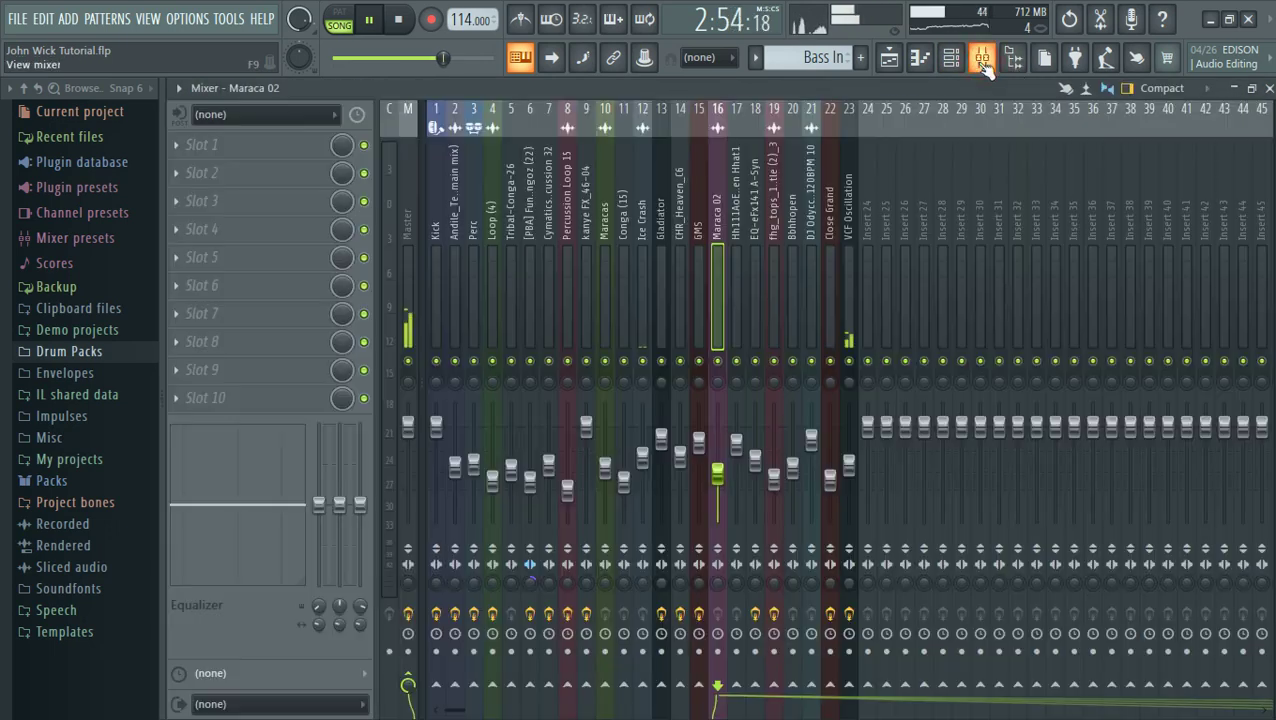
pyautogui.click(982, 59)
pyautogui.click(982, 59)
pyautogui.click(850, 262)
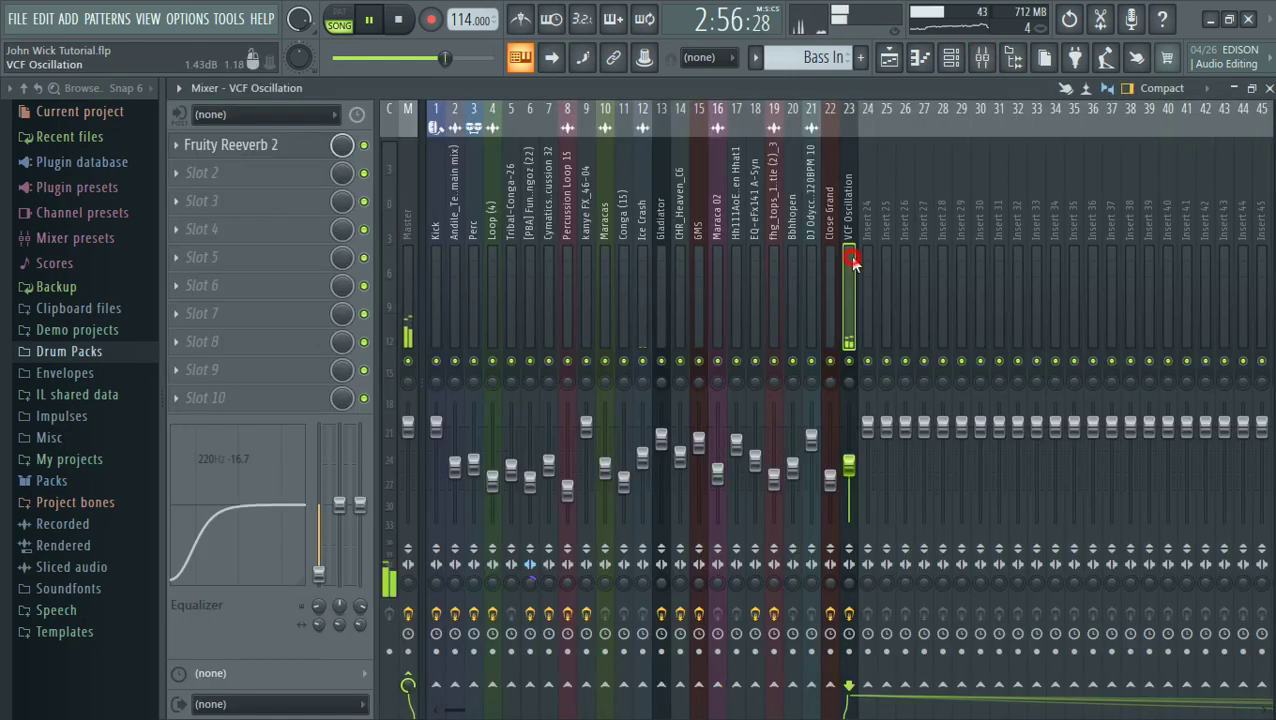
pyautogui.click(298, 153)
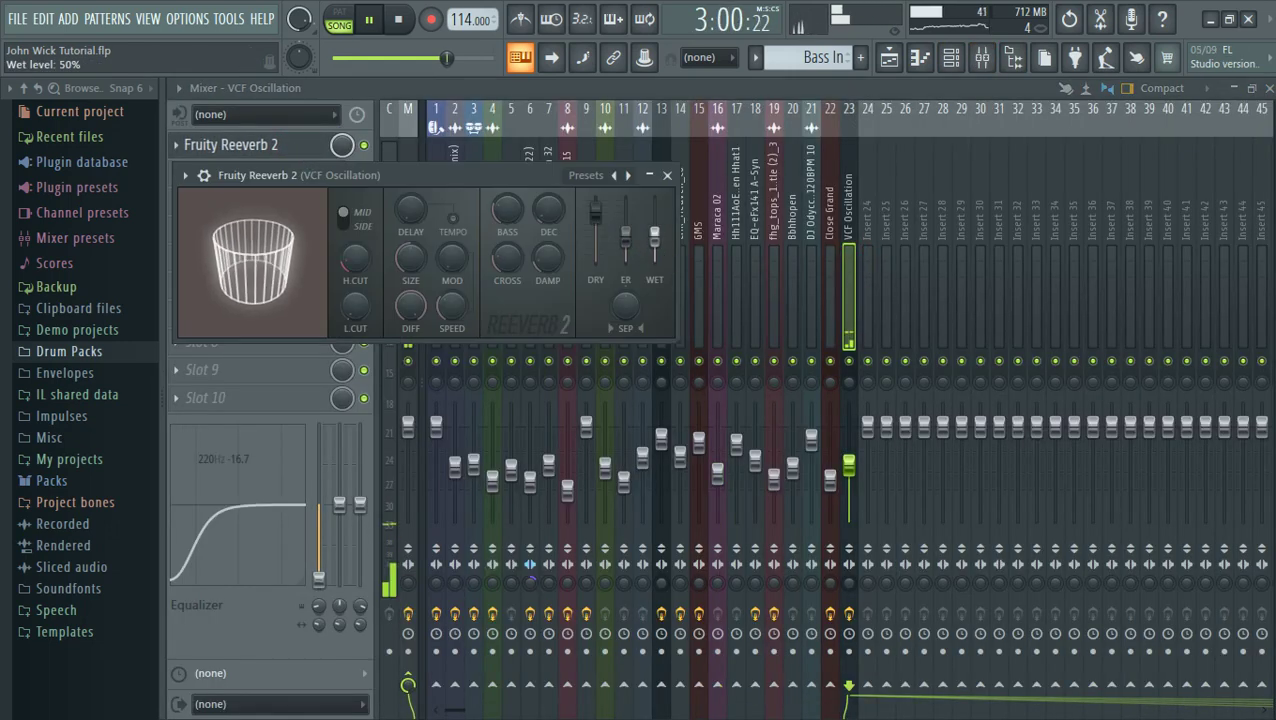
pyautogui.moveTo(655, 235); pyautogui.dragTo(655, 220)
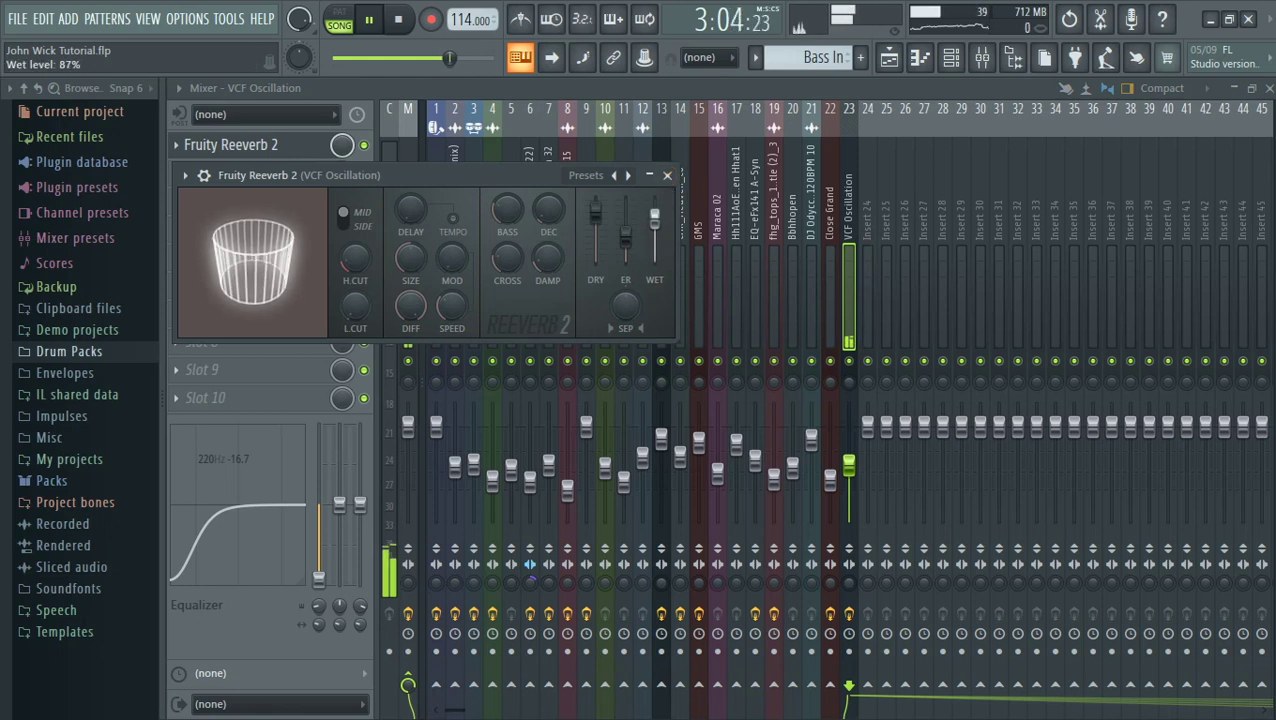
pyautogui.moveTo(596, 211); pyautogui.dragTo(596, 218)
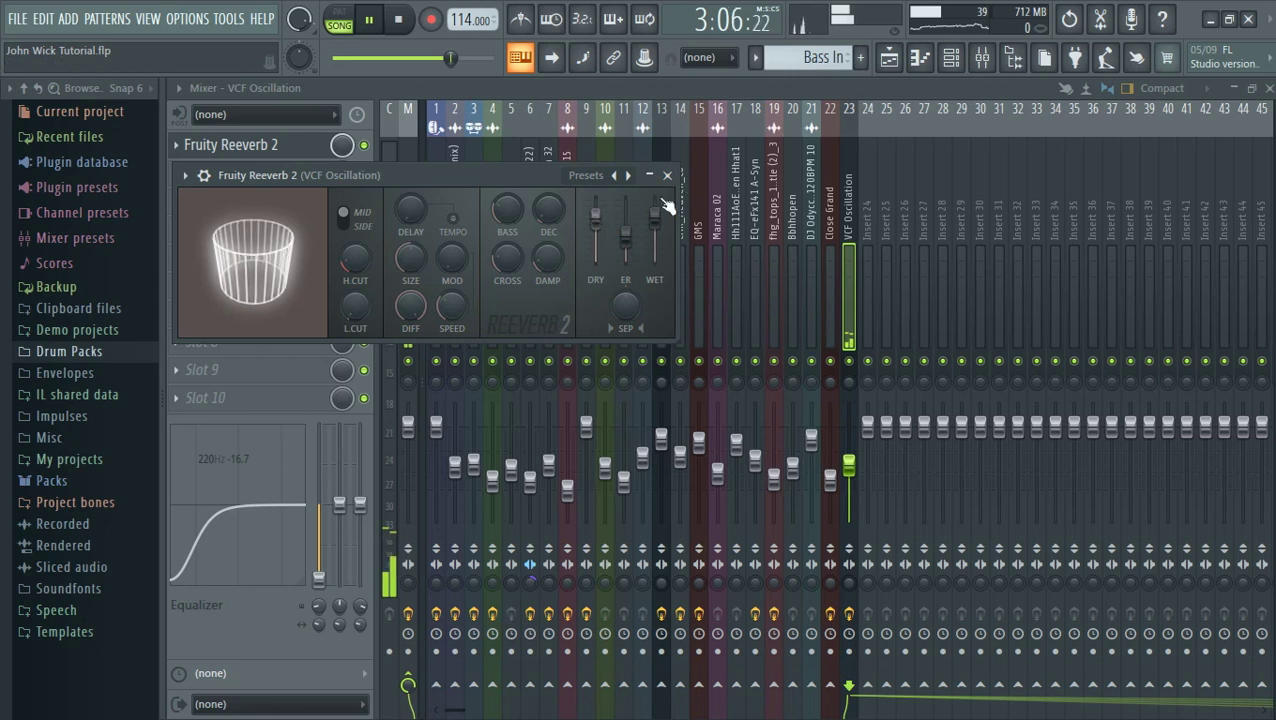
pyautogui.click(889, 58)
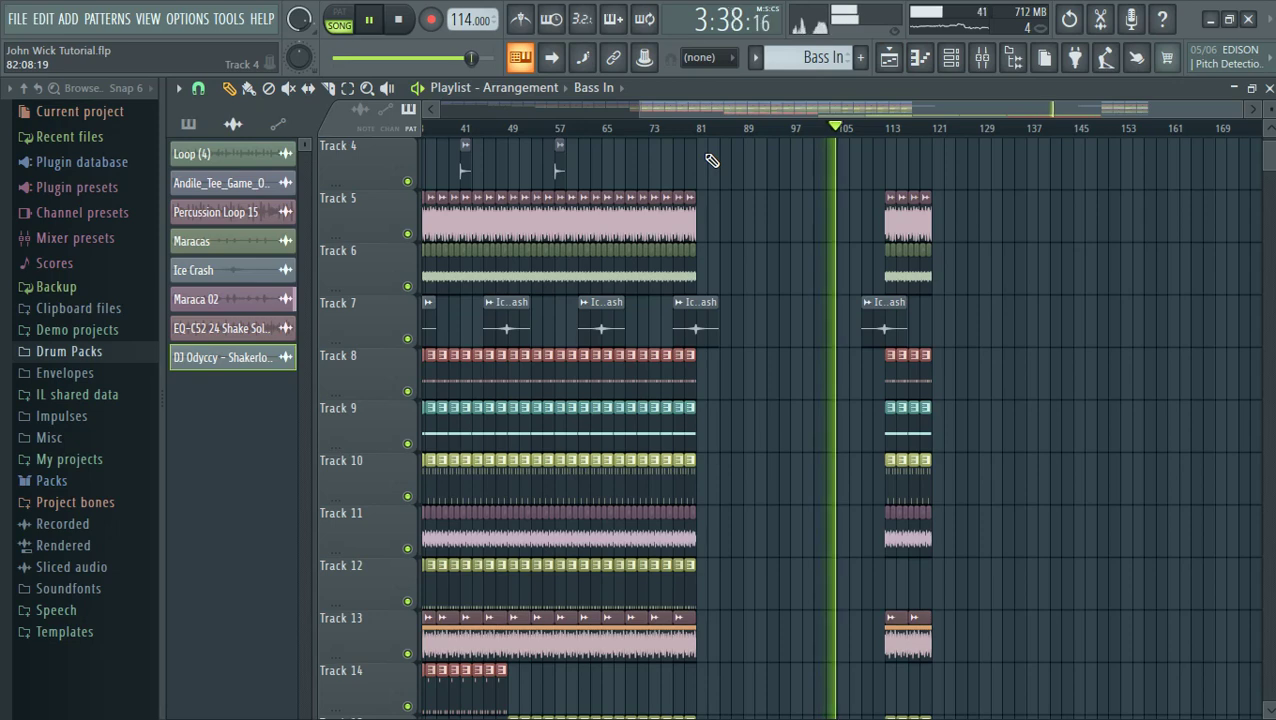
# Review the clips on all tracks in the section from bar 97 to bar 121
pyautogui.click(561, 170)
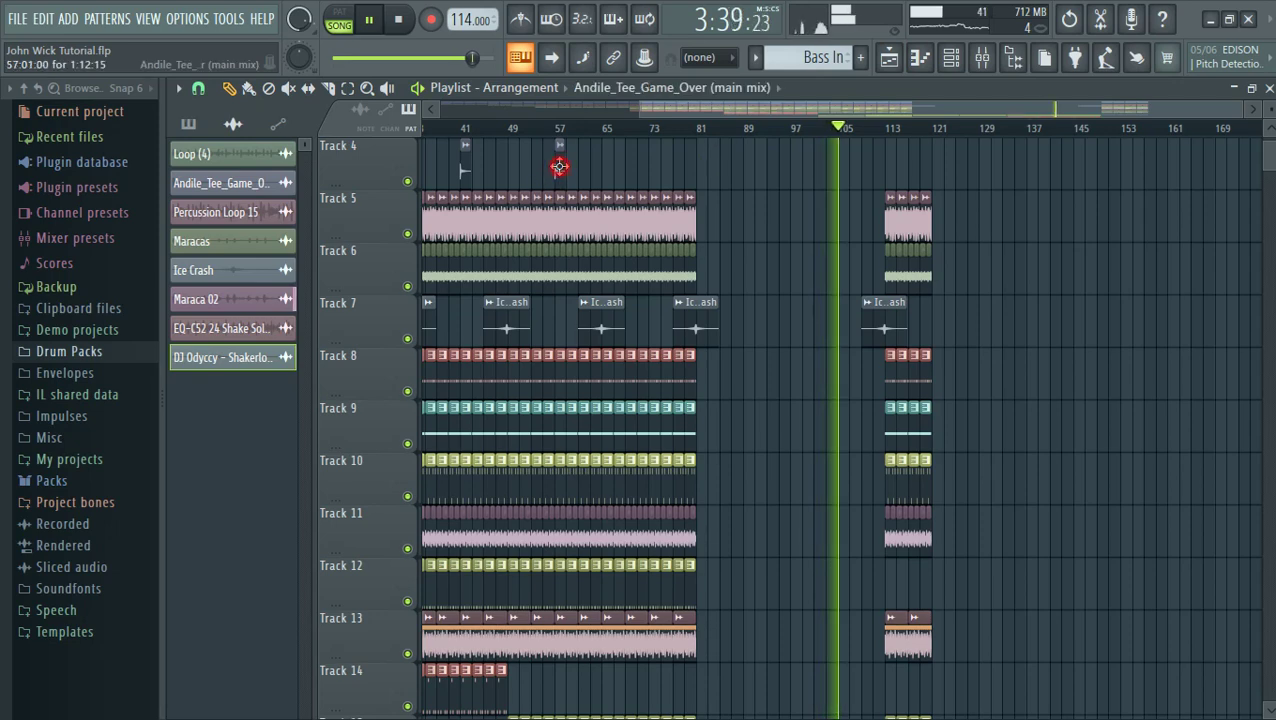
pyautogui.click(952, 59)
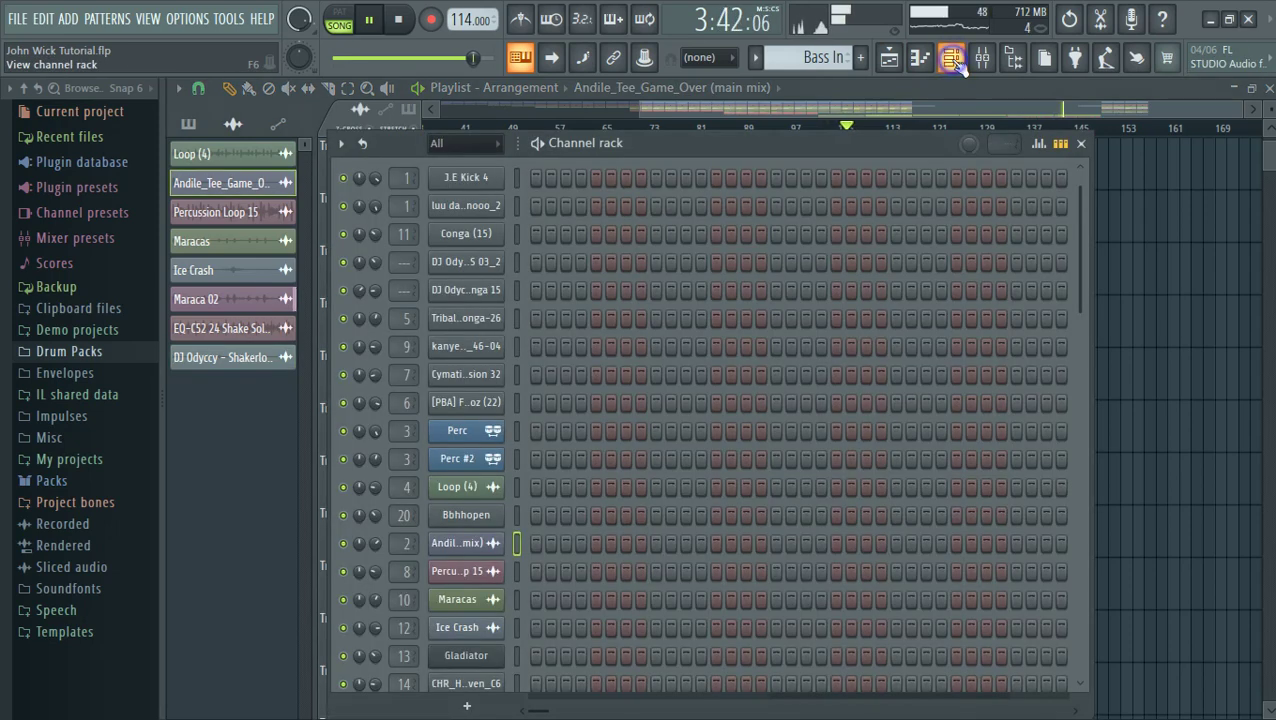
pyautogui.click(952, 59)
pyautogui.scroll(-10, 960, 66)
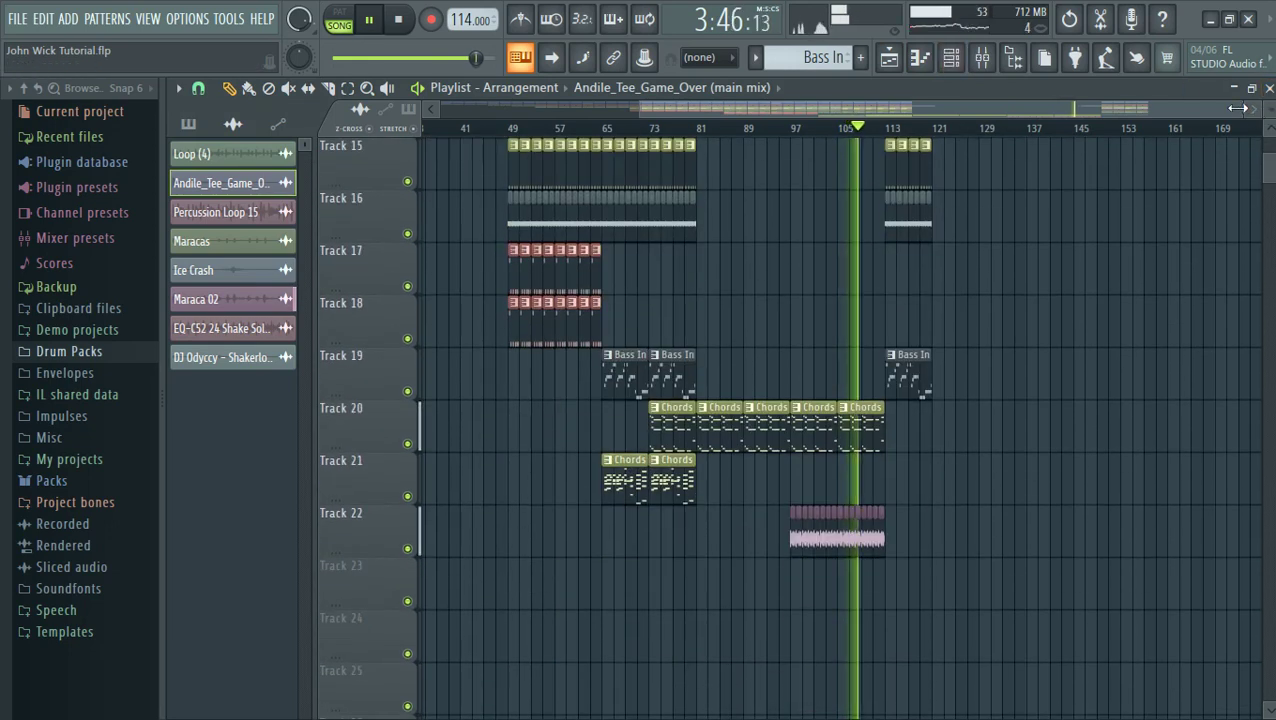
pyautogui.moveTo(1238, 108); pyautogui.dragTo(1175, 172)
pyautogui.scroll(1, 1128, 153)
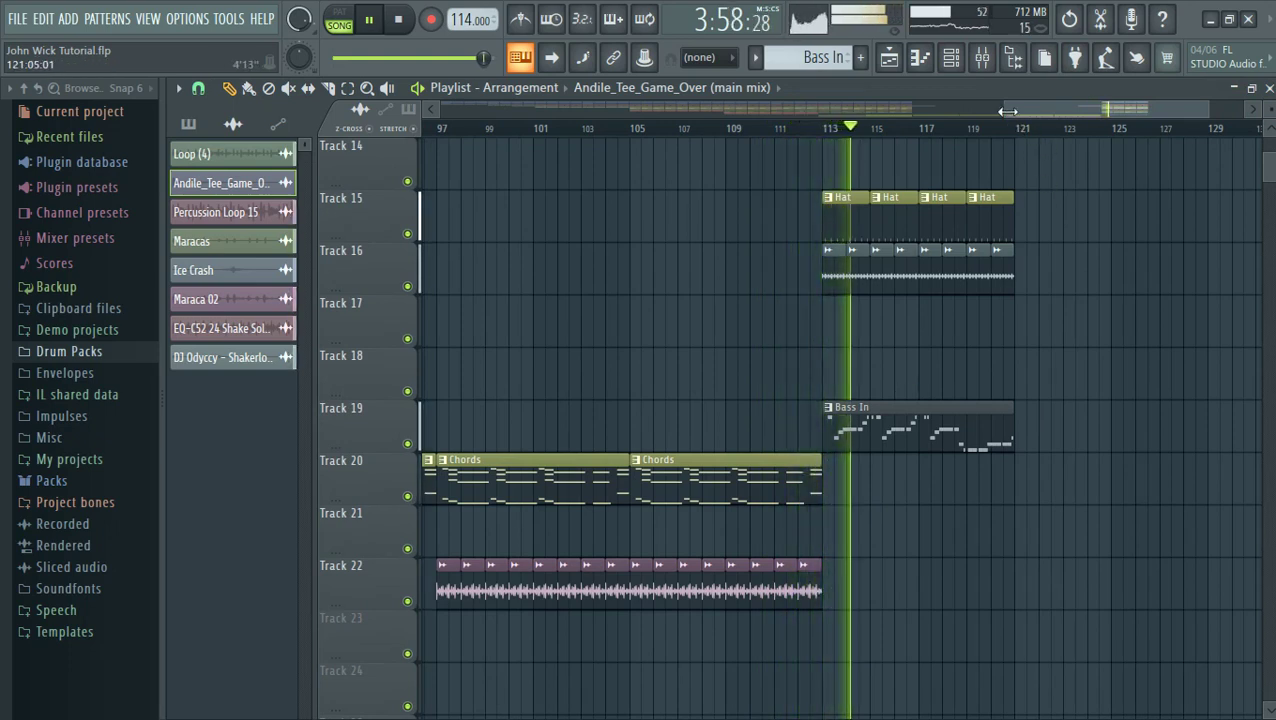
pyautogui.scroll(5, 700, 430)
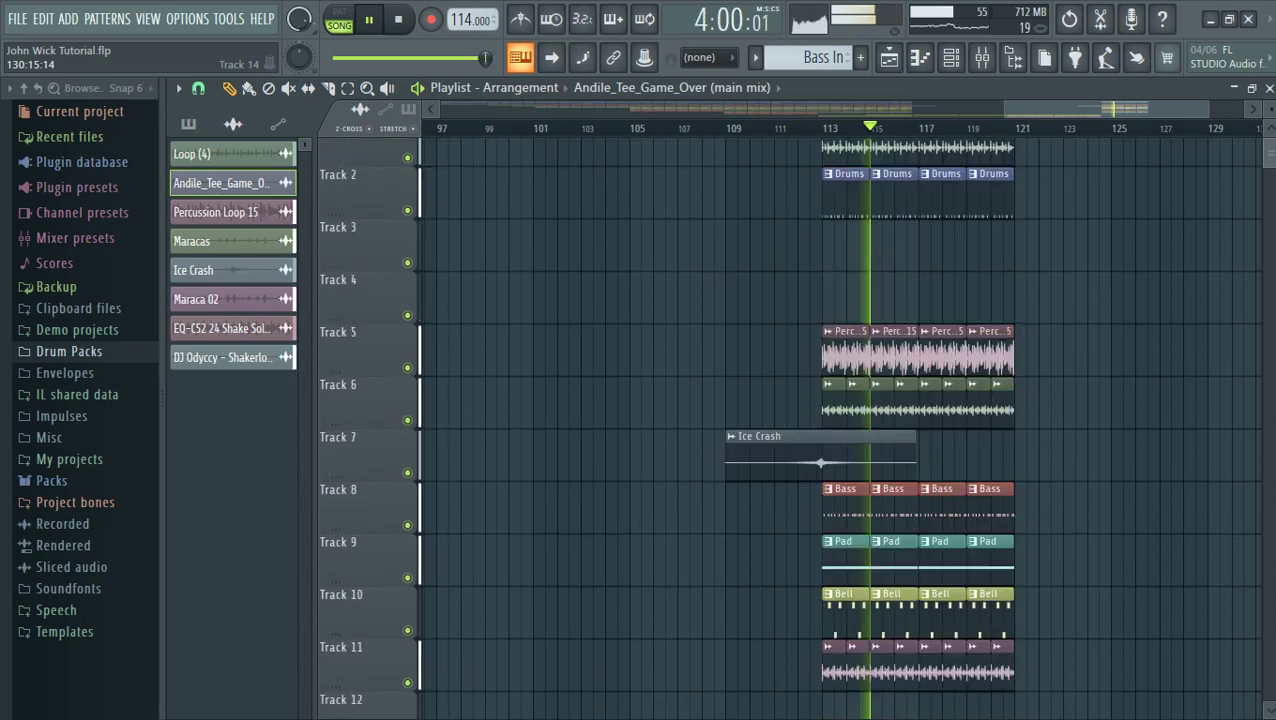
pyautogui.scroll(1, 840, 430)
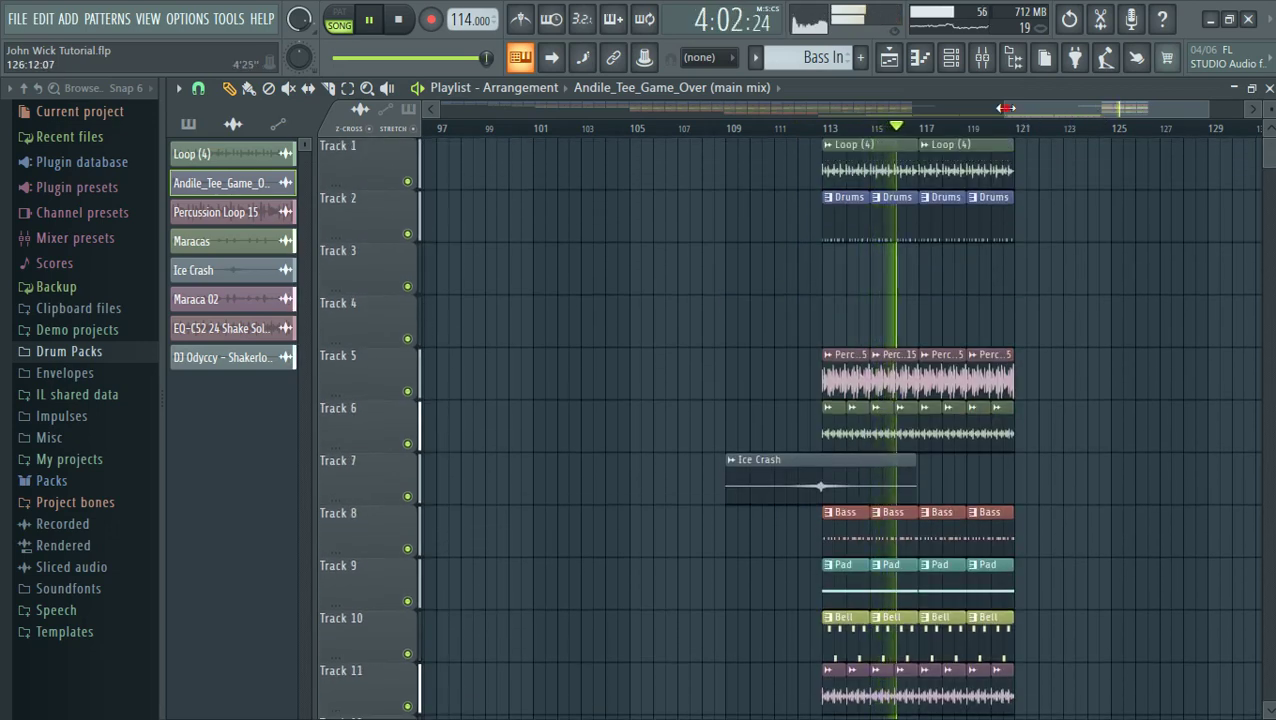
# Play the song from bar 109 and paint Kick pattern clips on Track 3 from bar 113 to bar 121
pyautogui.moveTo(1006, 108); pyautogui.dragTo(877, 117)
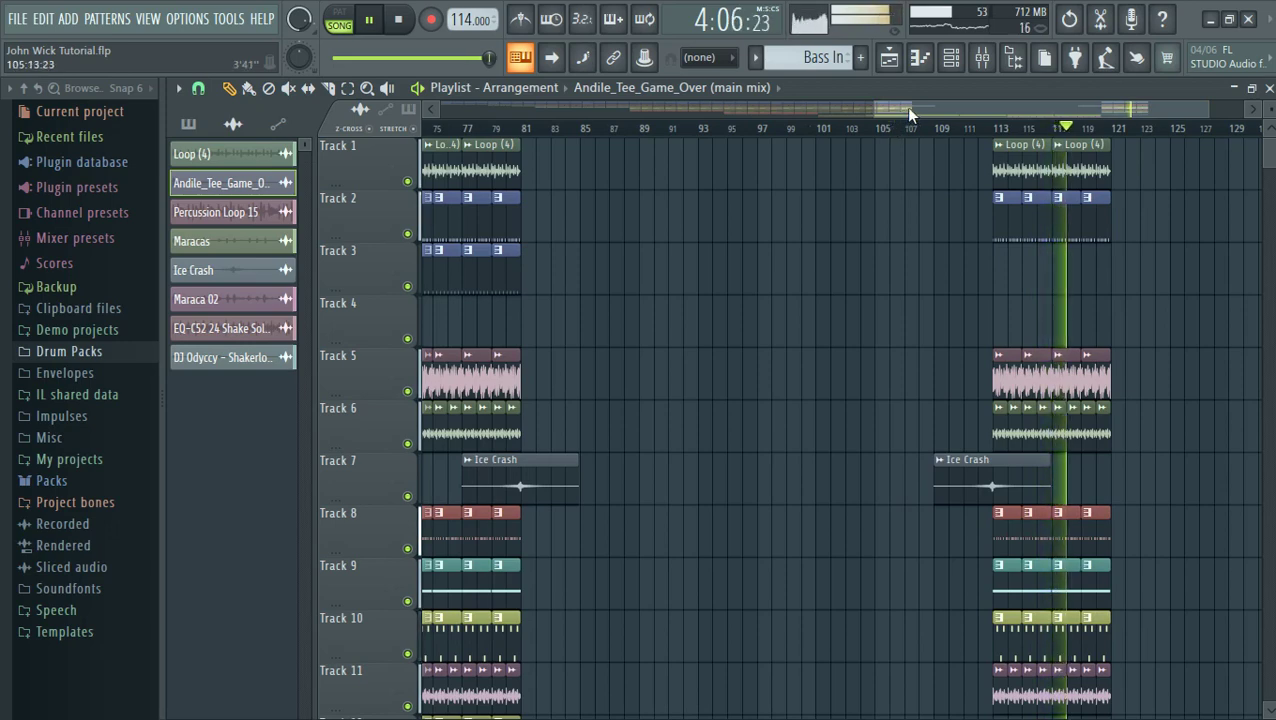
pyautogui.moveTo(908, 109)
pyautogui.mouseDown()
pyautogui.moveTo(661, 96)
pyautogui.moveTo(926, 108)
pyautogui.mouseUp()
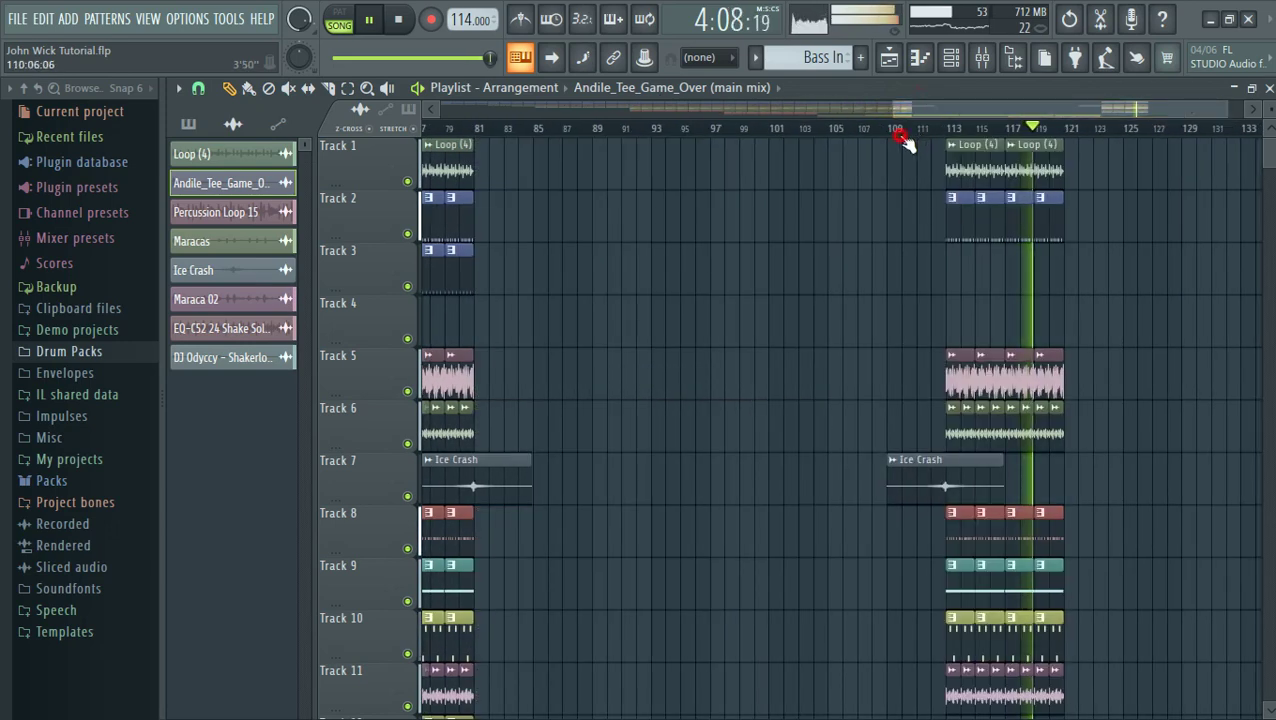
pyautogui.click(899, 134)
pyautogui.click(472, 266)
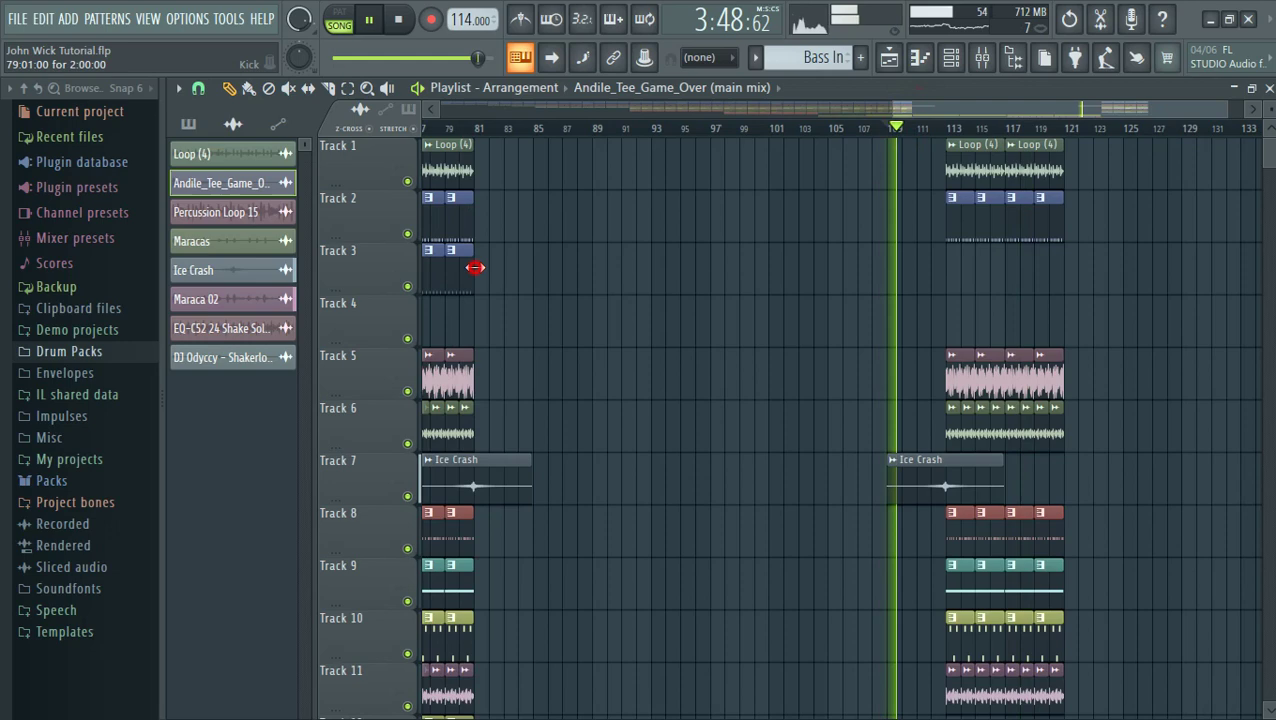
pyautogui.click(249, 90)
pyautogui.moveTo(948, 277); pyautogui.dragTo(1042, 276)
# Add two more Bass In clips on Track 19, starting at bars 121 and 129
pyautogui.scroll(-4, 1042, 279)
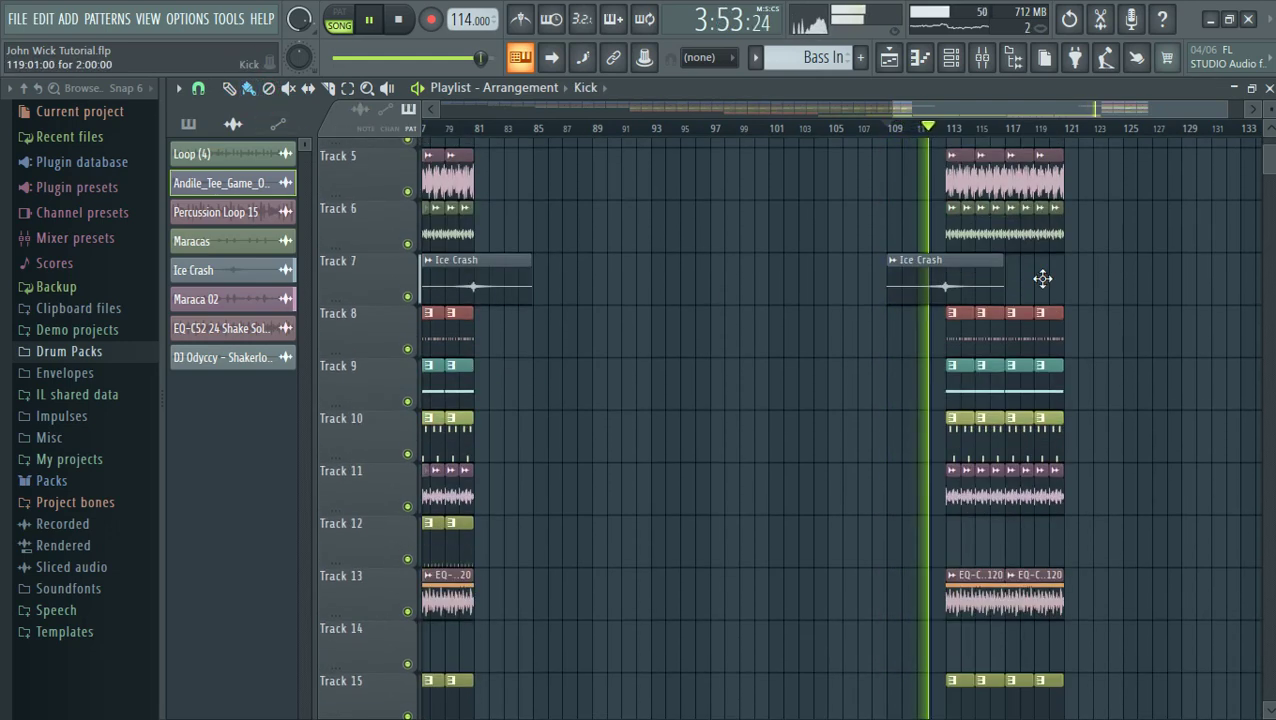
pyautogui.scroll(-12, 1042, 279)
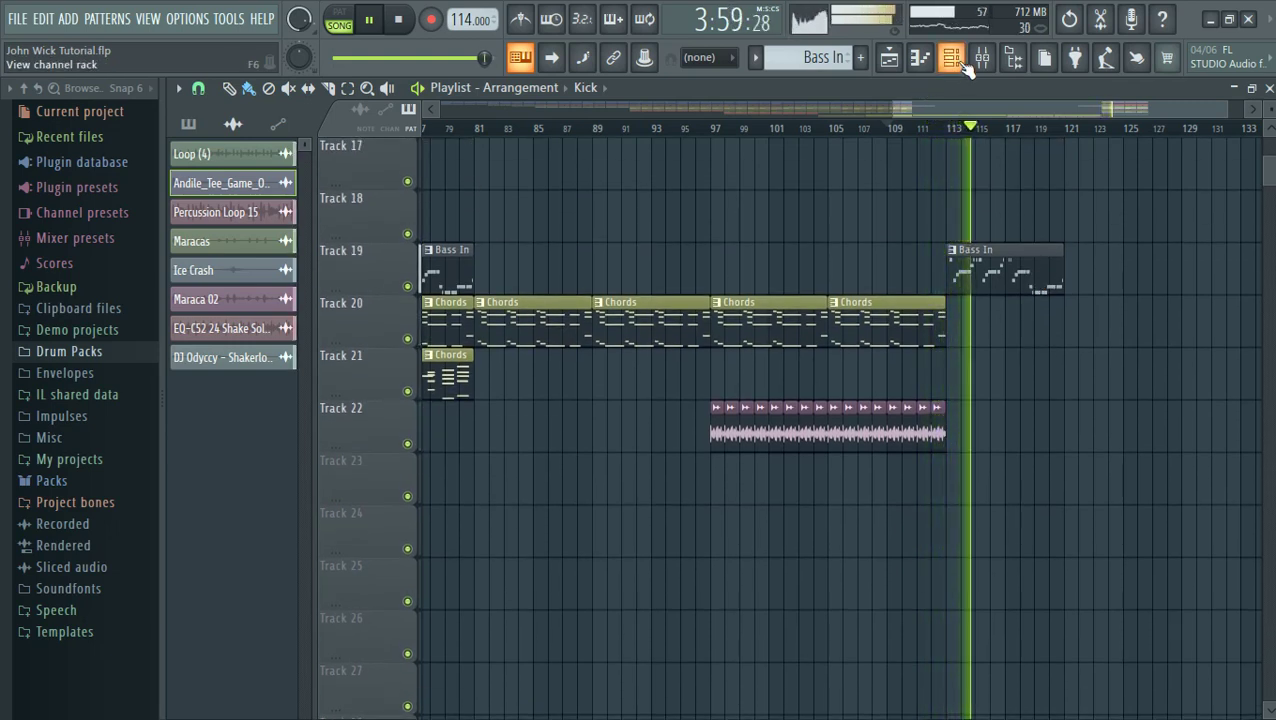
pyautogui.moveTo(897, 108)
pyautogui.mouseDown()
pyautogui.moveTo(791, 108)
pyautogui.moveTo(912, 105)
pyautogui.mouseUp()
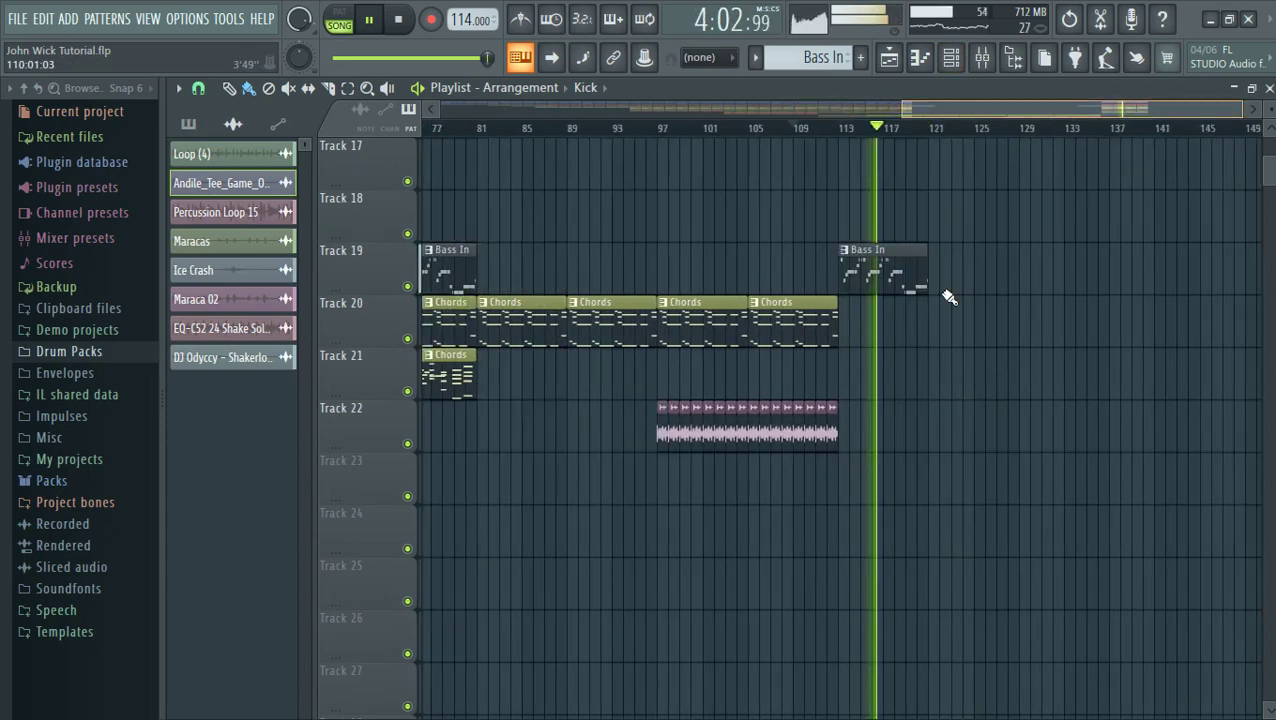
pyautogui.click(878, 271)
pyautogui.click(903, 289)
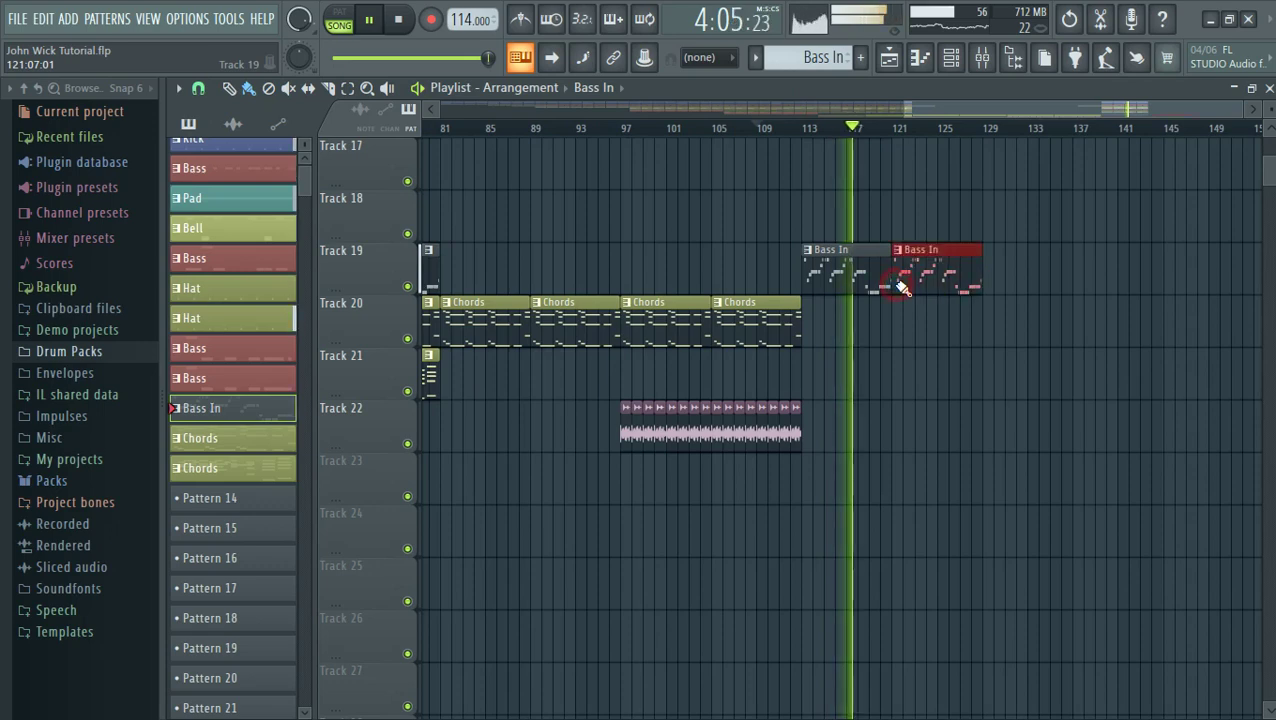
pyautogui.click(905, 104)
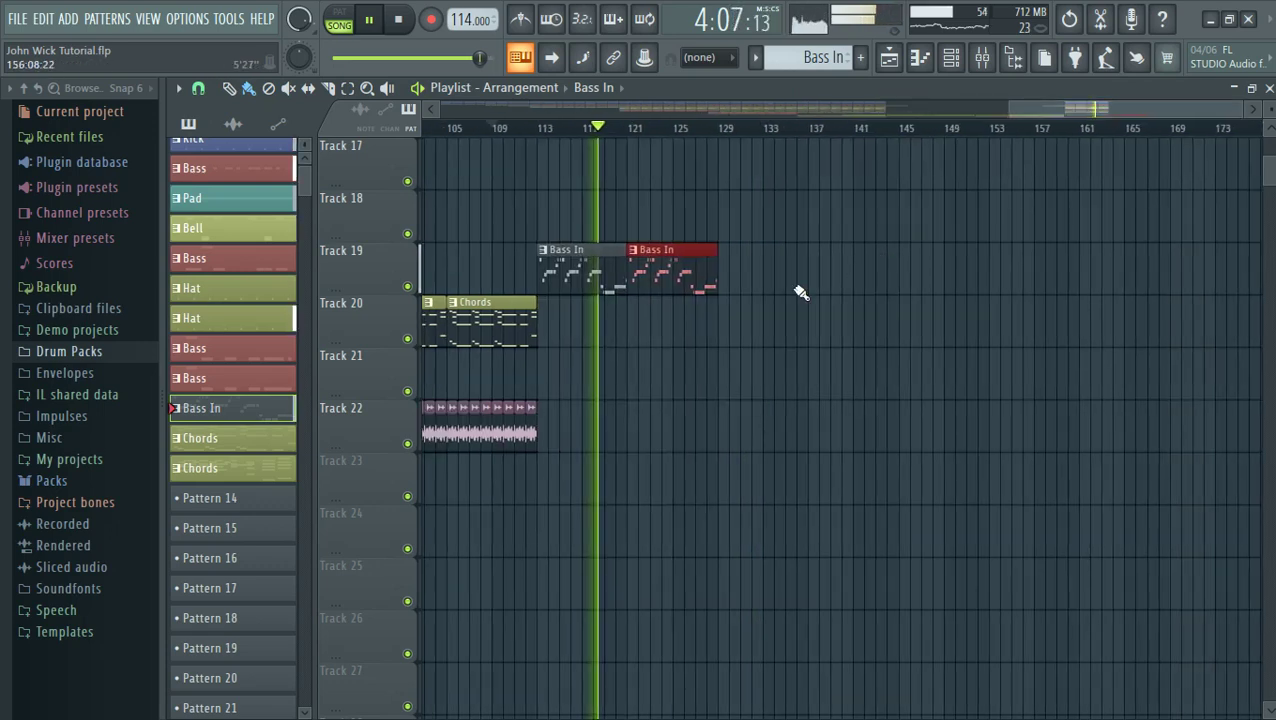
pyautogui.click(728, 286)
# Check the song's channels down to VCF Oscillation during playback, and restart the song from the playlist
pyautogui.click(948, 62)
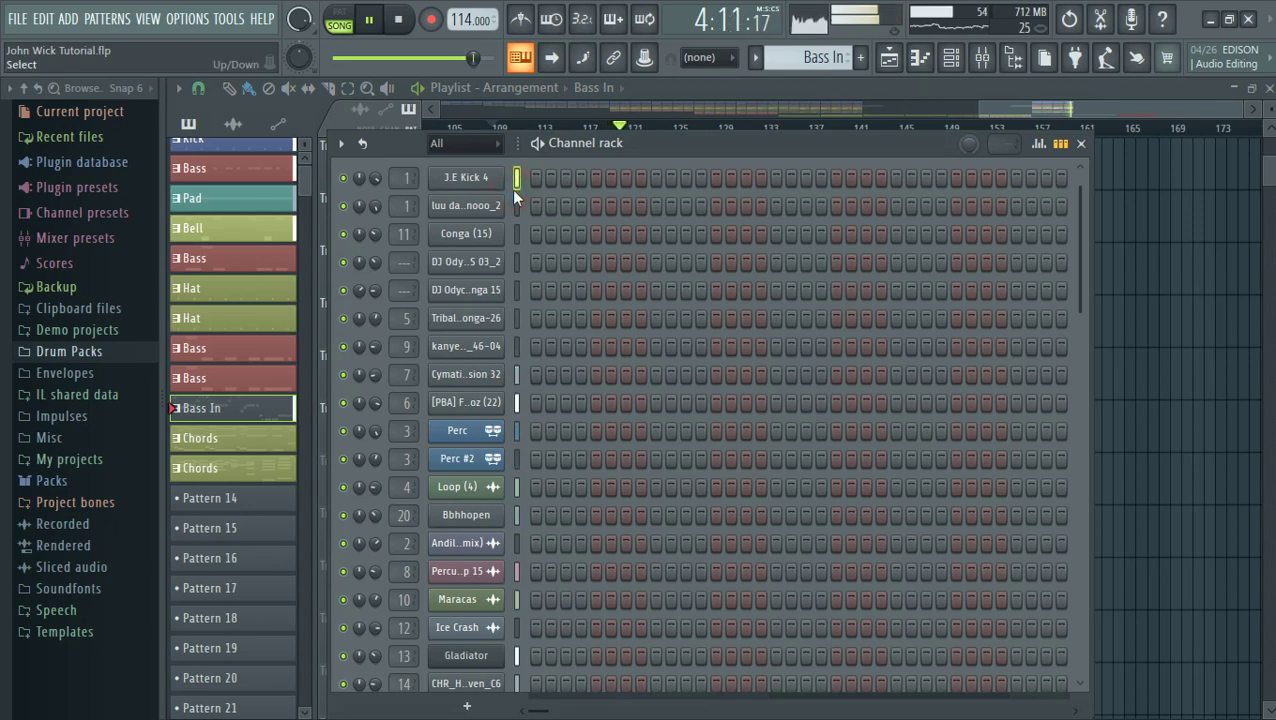
pyautogui.scroll(-4, 511, 188)
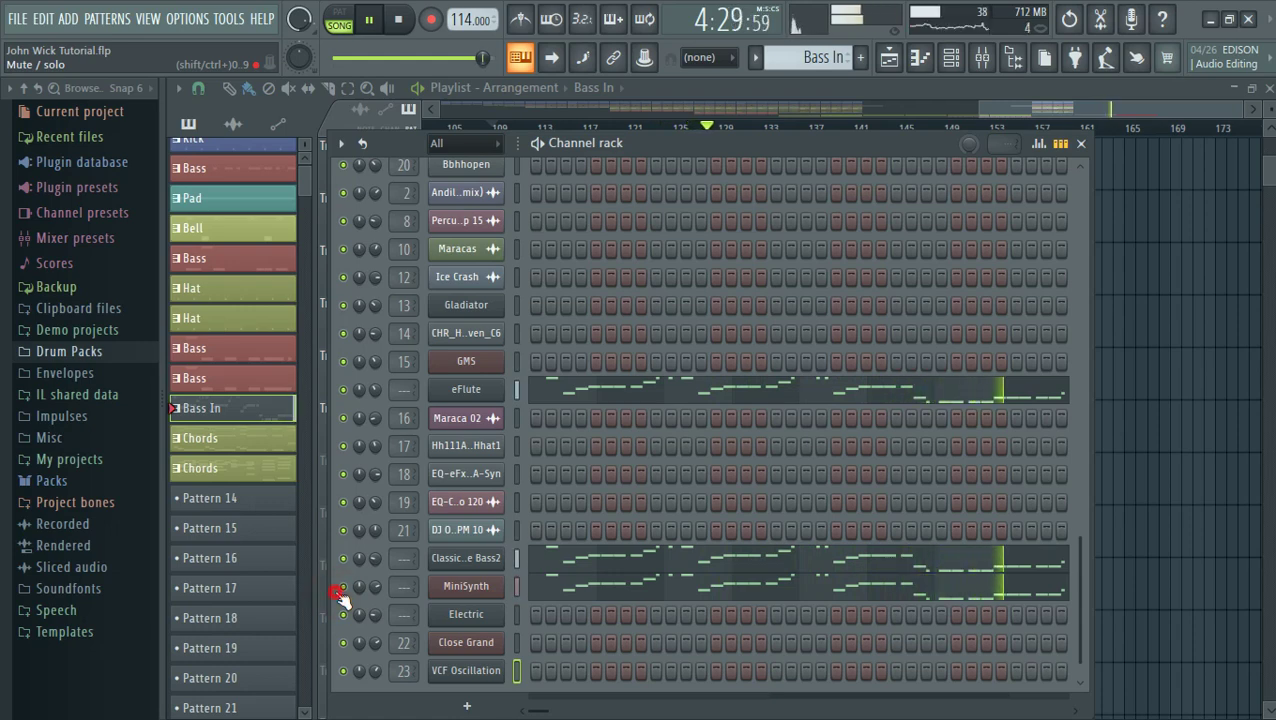
pyautogui.click(893, 63)
pyautogui.press('space')
pyautogui.press('space')
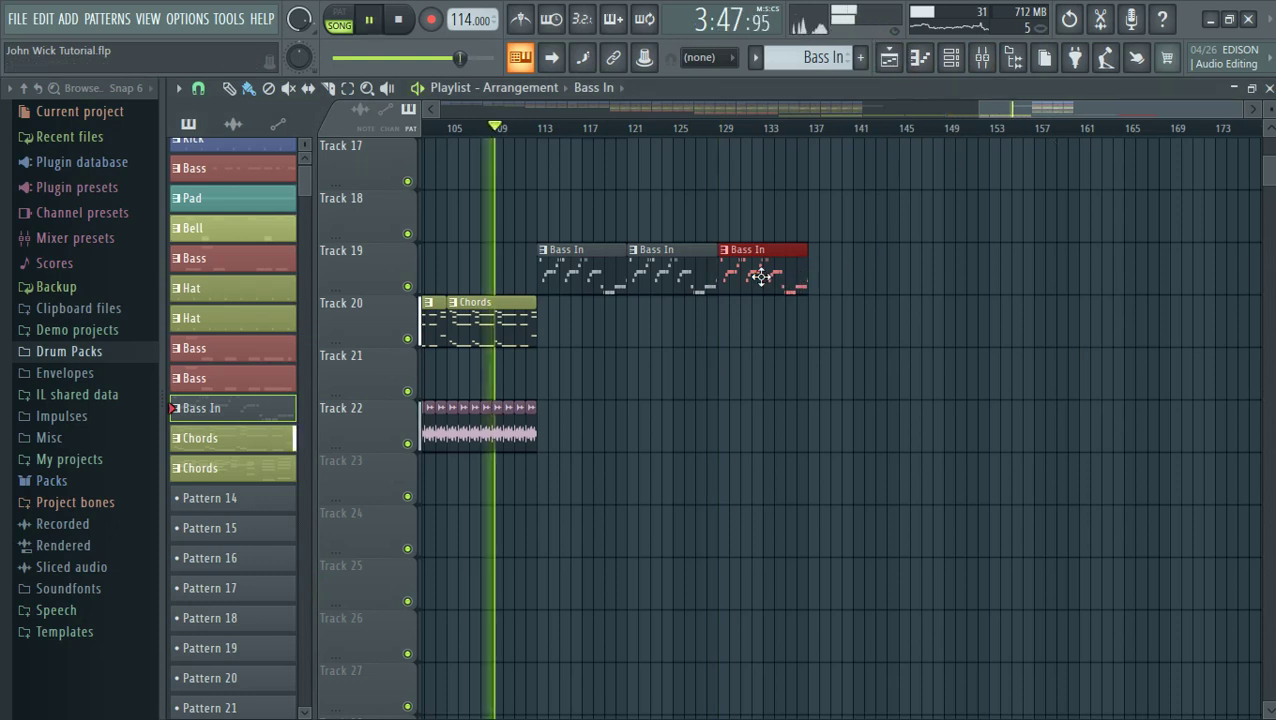
# Delete the two extra Bass In clips on Track 19 that start at bars 129 and 121
pyautogui.rightClick(763, 278)
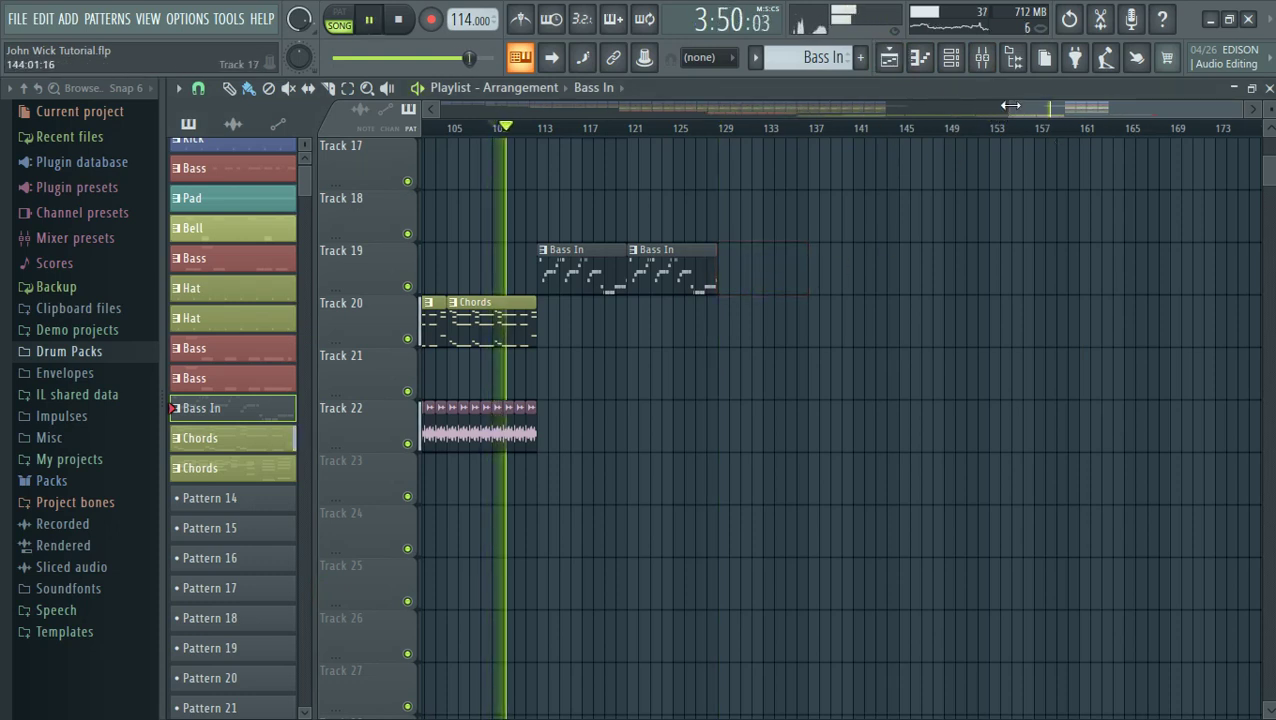
pyautogui.moveTo(998, 110); pyautogui.dragTo(982, 111)
pyautogui.scroll(8, 982, 111)
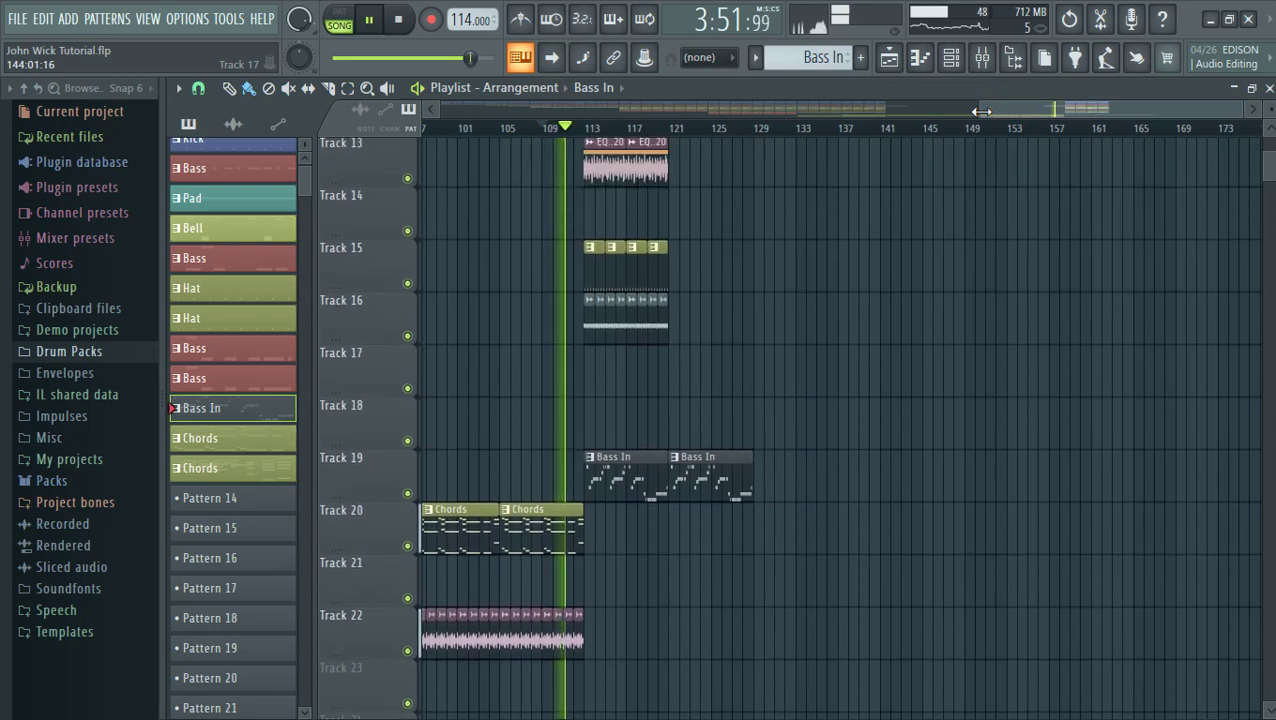
pyautogui.scroll(-7, 710, 427)
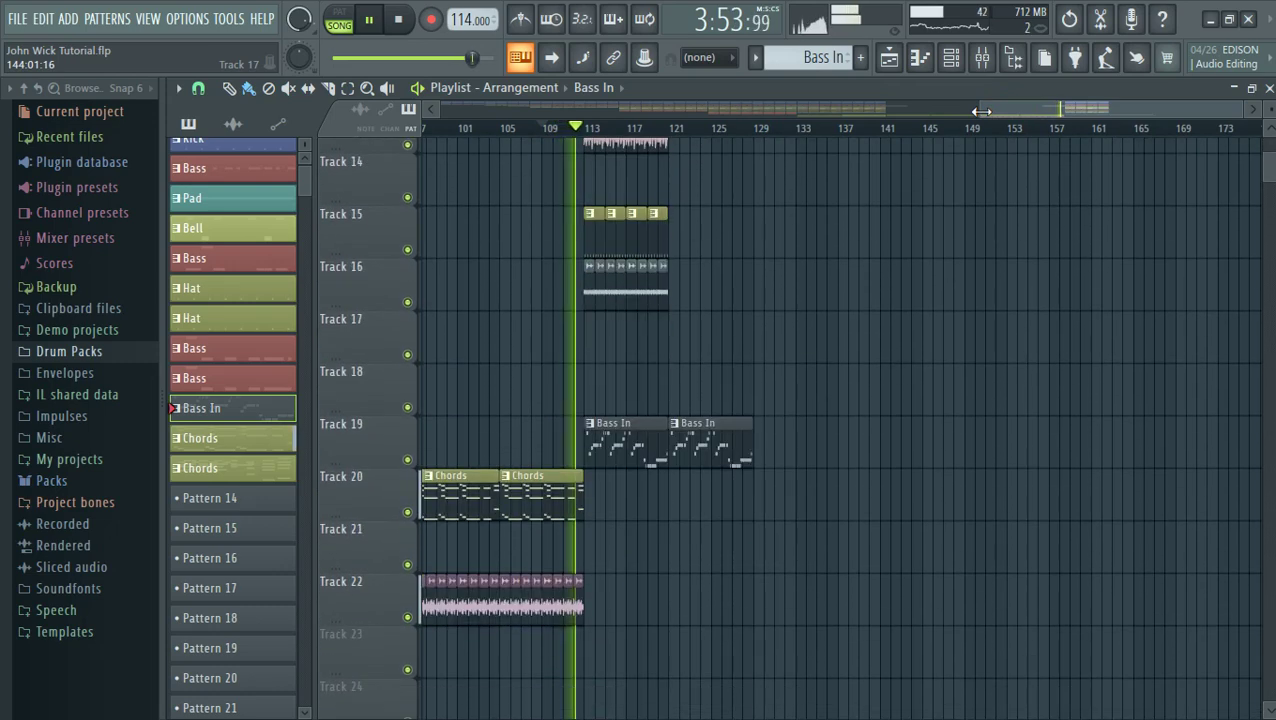
pyautogui.rightClick(718, 430)
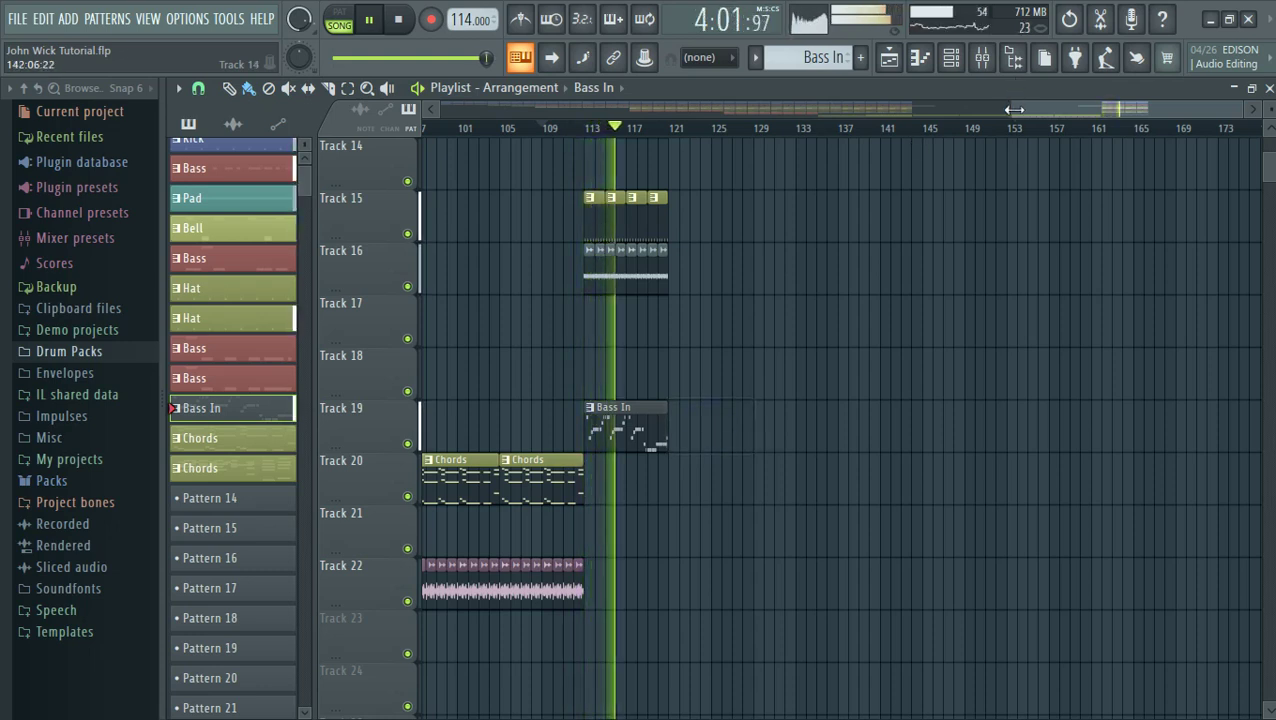
# Review the full arrangement from bar 1 to bar 121 on all tracks during playback
pyautogui.moveTo(822, 98); pyautogui.dragTo(336, 111)
pyautogui.scroll(6, 336, 111)
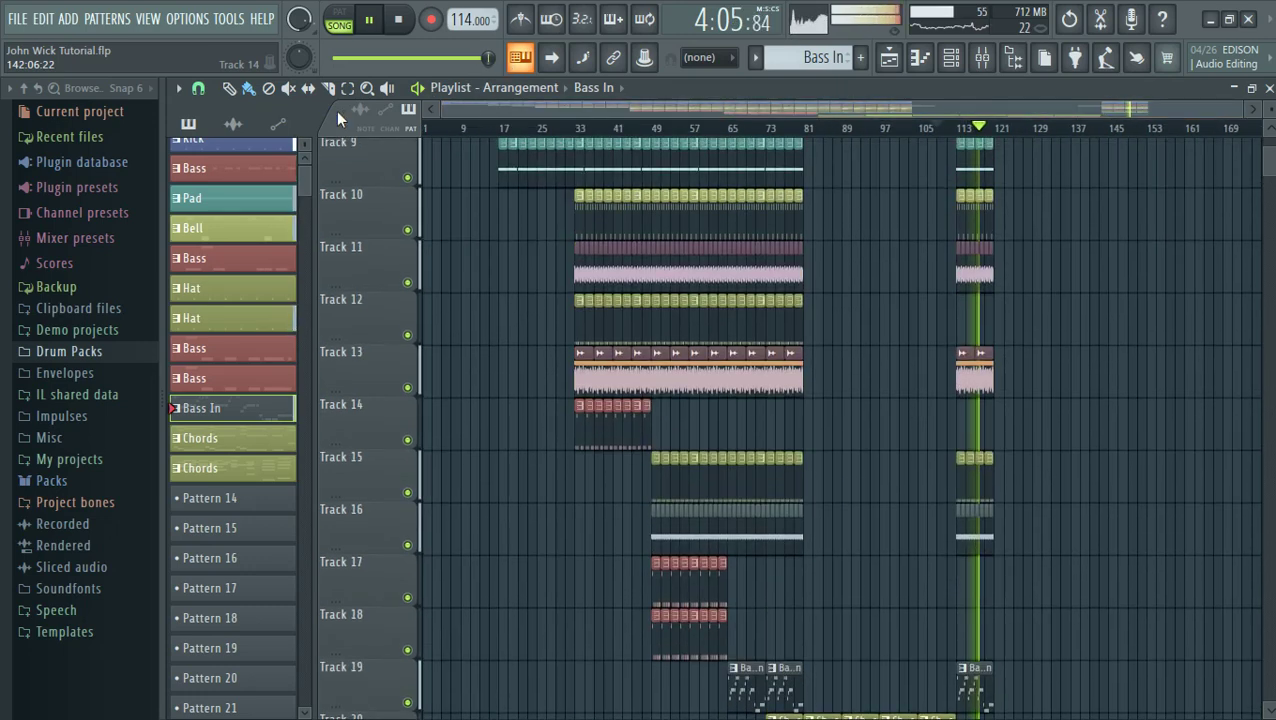
pyautogui.scroll(-10, 336, 111)
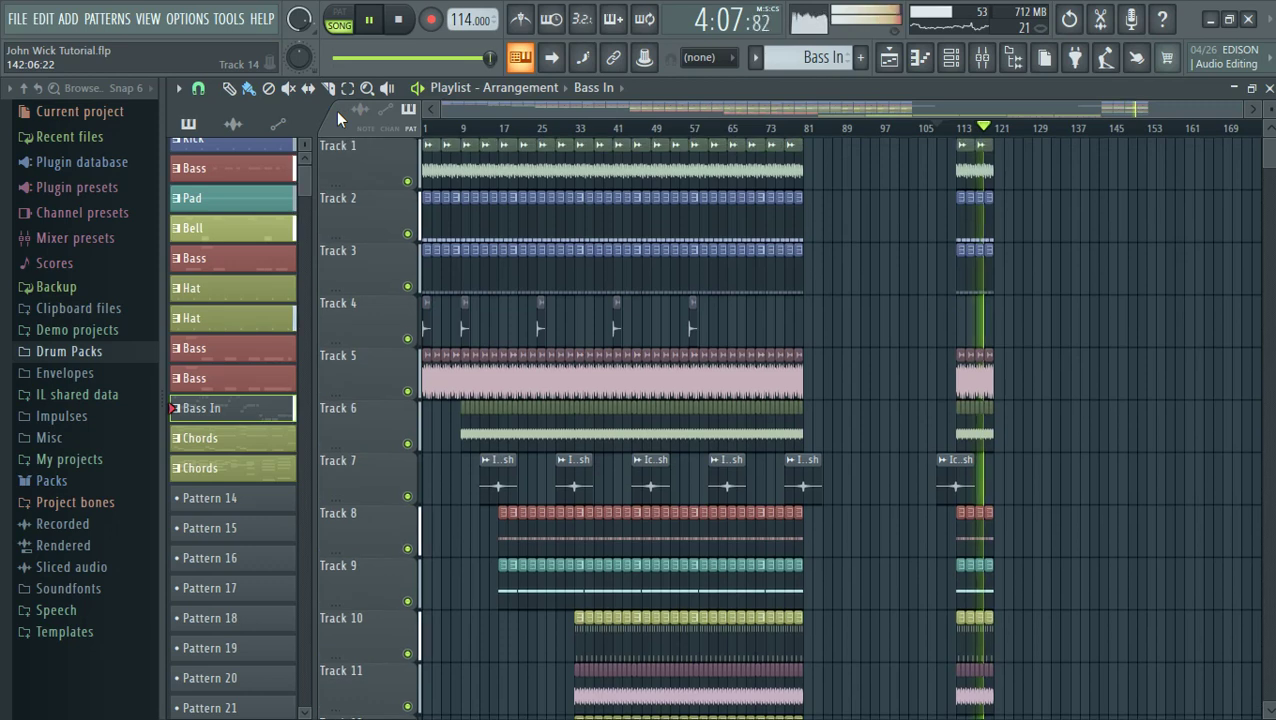
pyautogui.scroll(2, 336, 111)
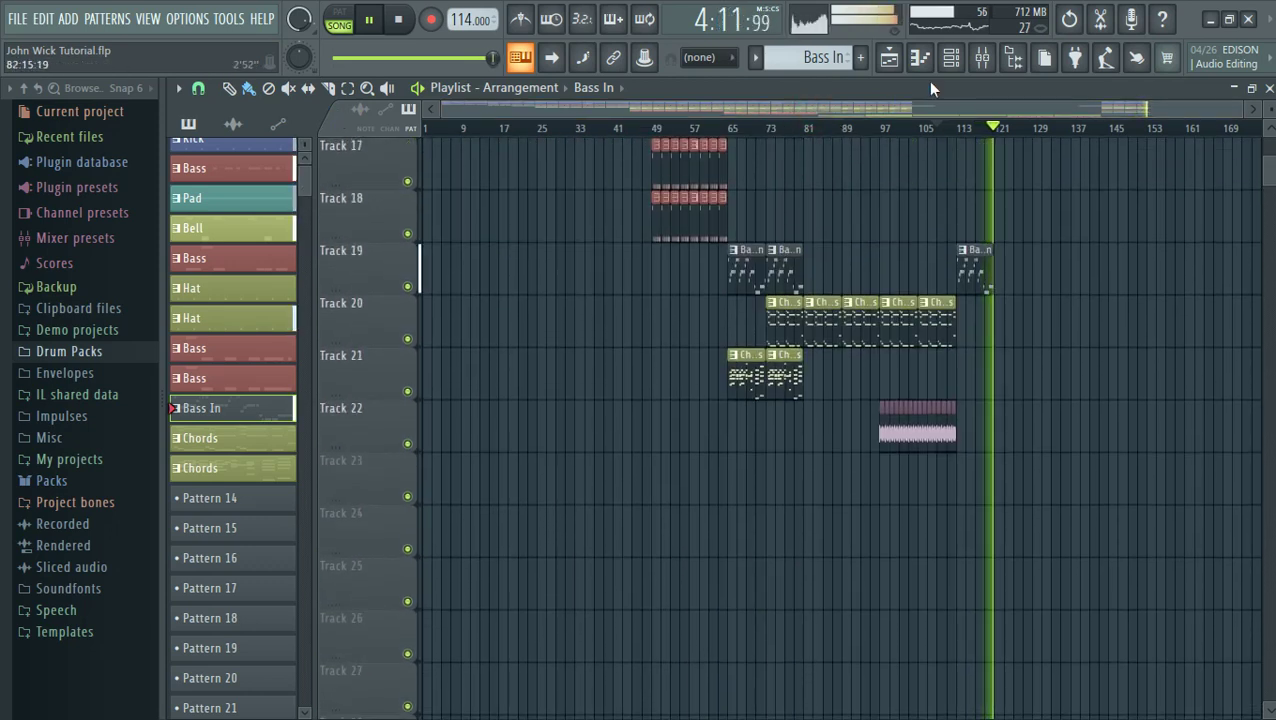
# Stop playback, look over the song's channels, and return the song position to the start
pyautogui.click(951, 57)
pyautogui.press('space')
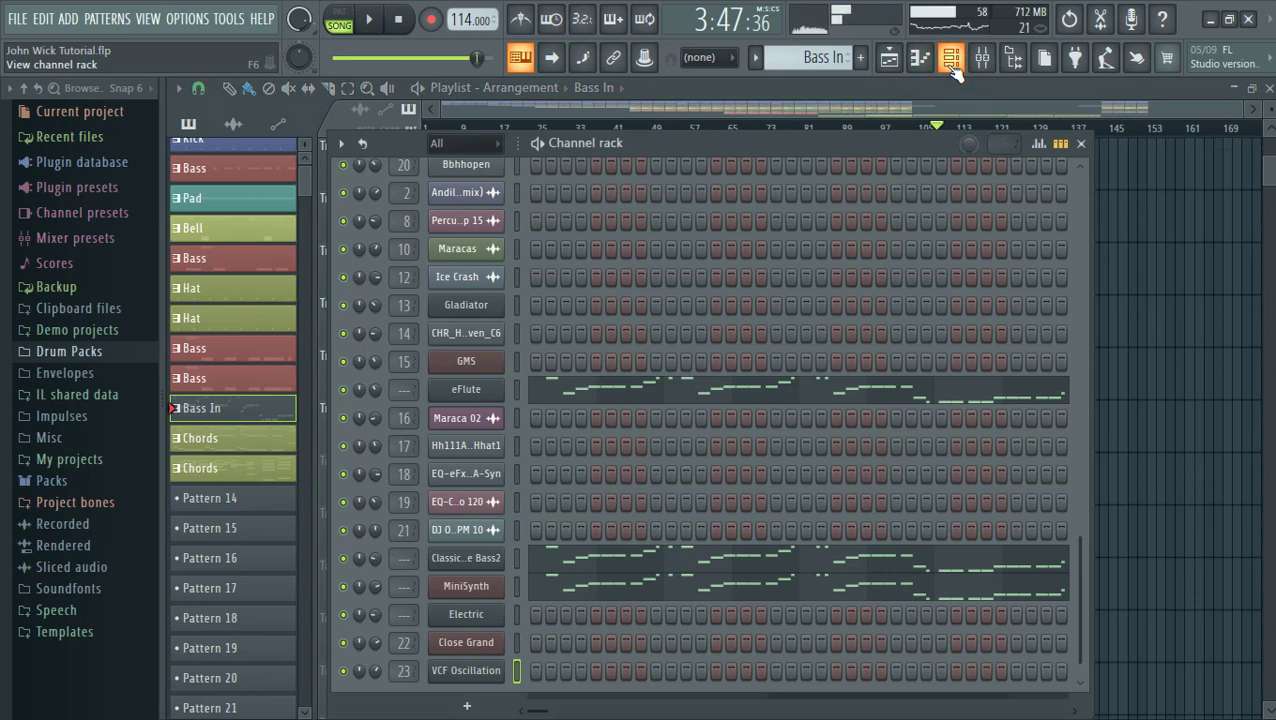
pyautogui.click(1078, 196)
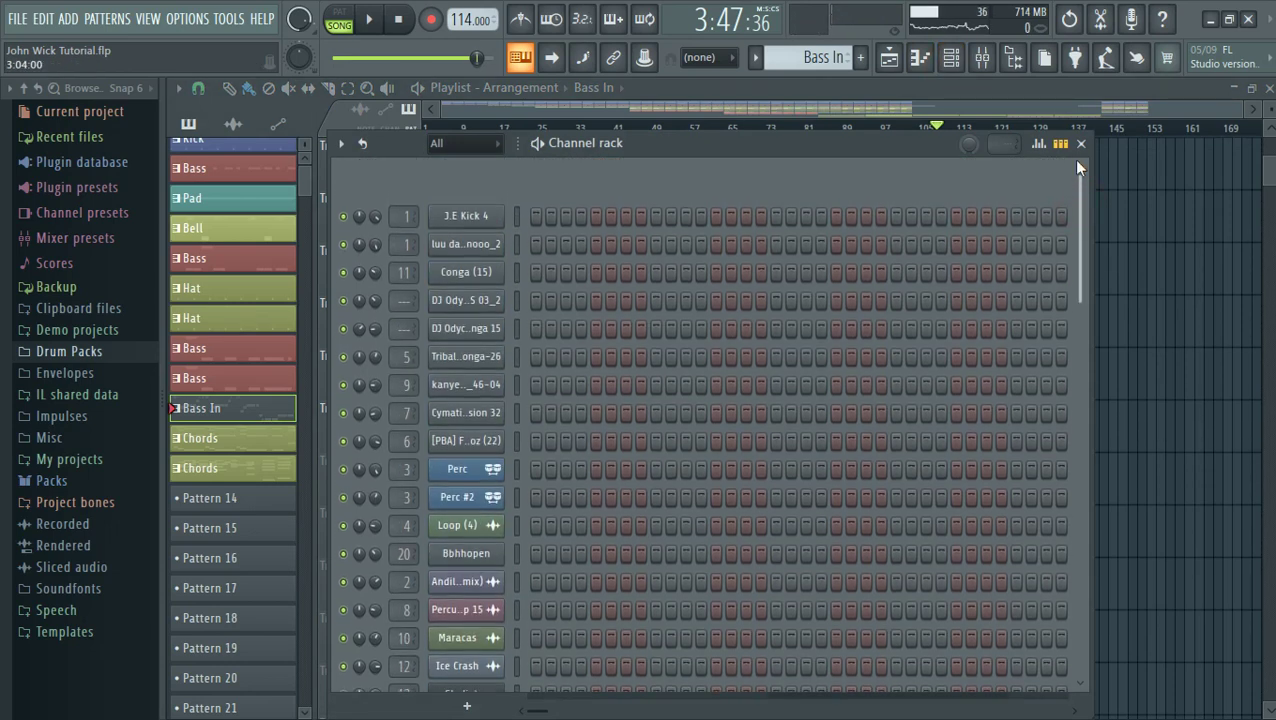
pyautogui.click(716, 113)
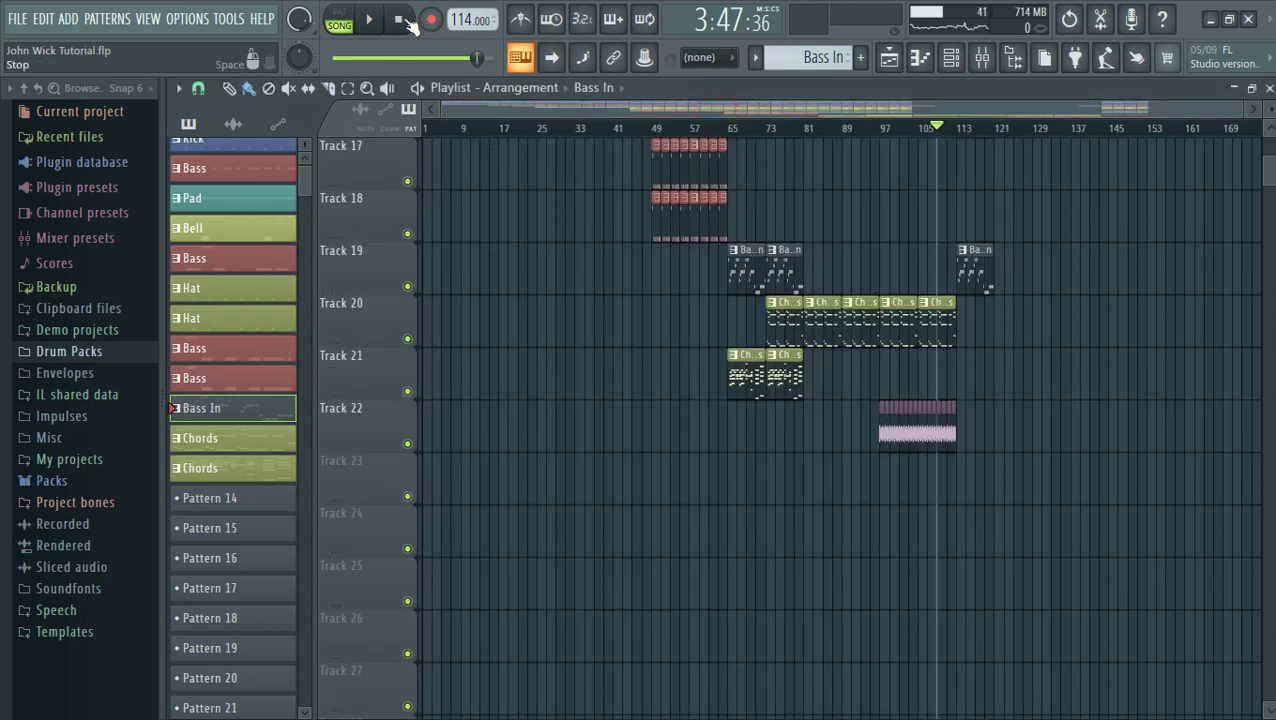
pyautogui.click(400, 20)
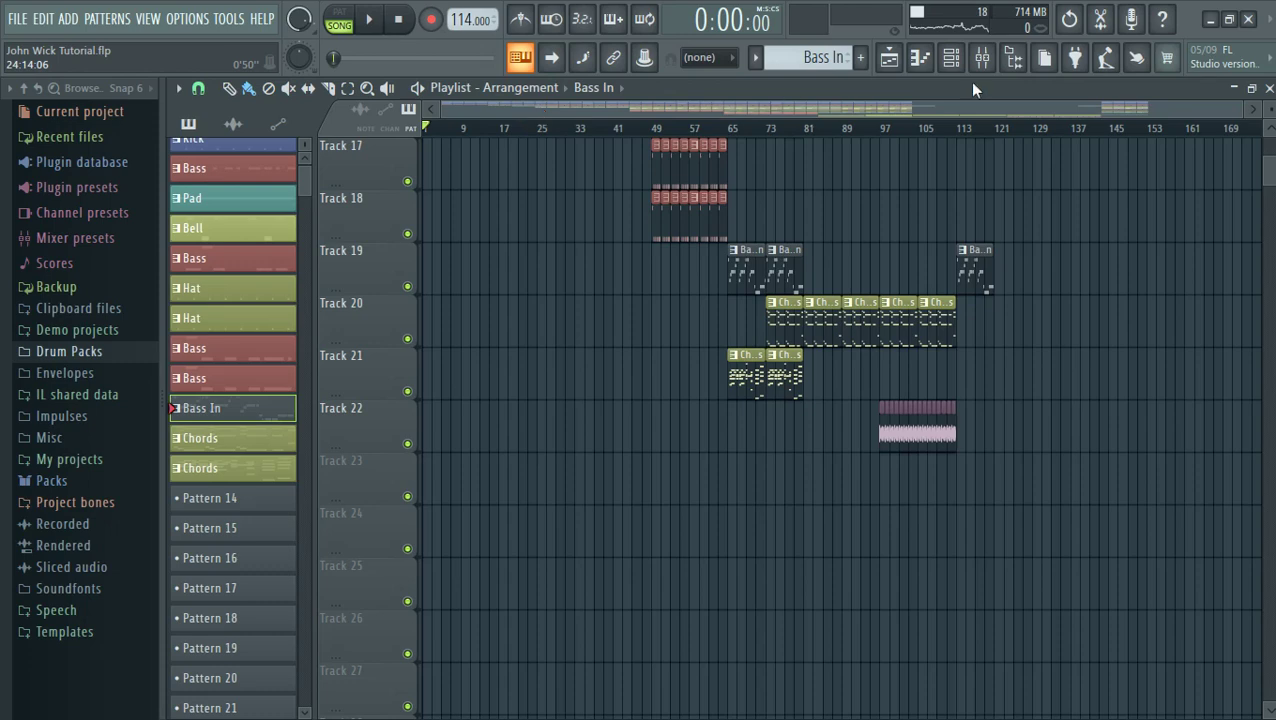
# Select the Drums pattern, play it in pattern mode, and examine the percussion steps on its channels
pyautogui.click(980, 58)
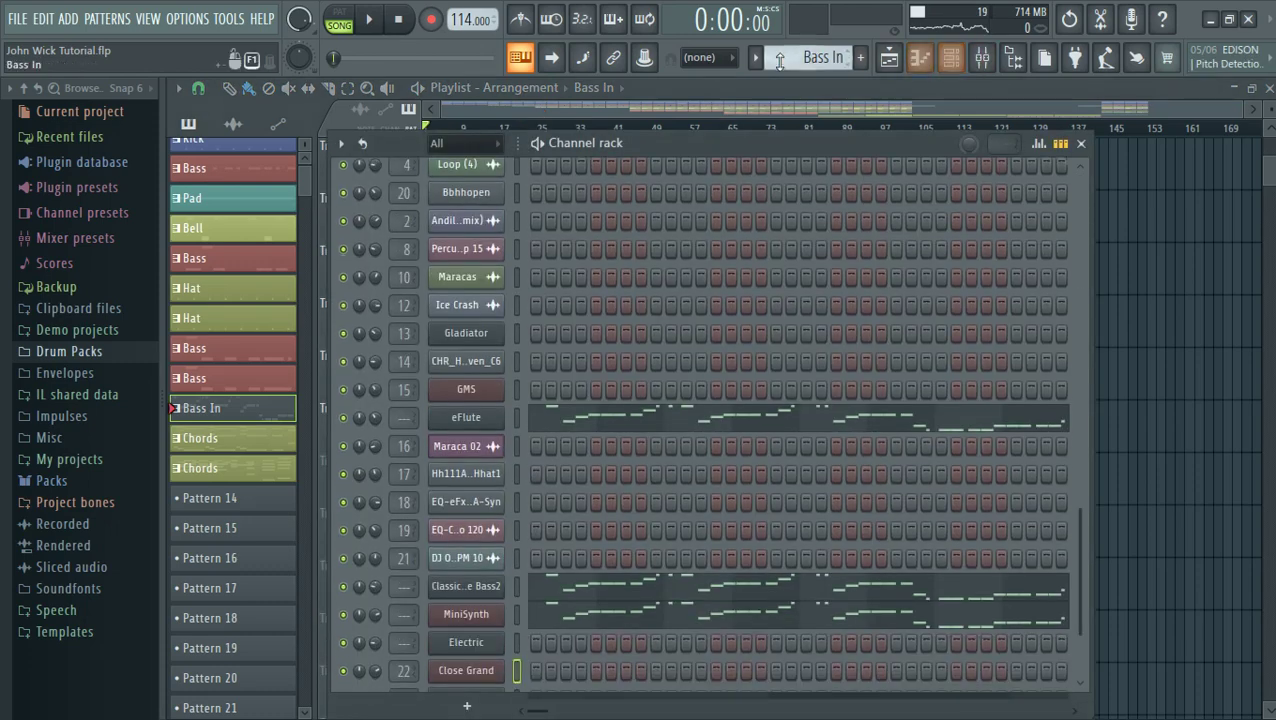
pyautogui.click(754, 60)
pyautogui.click(776, 82)
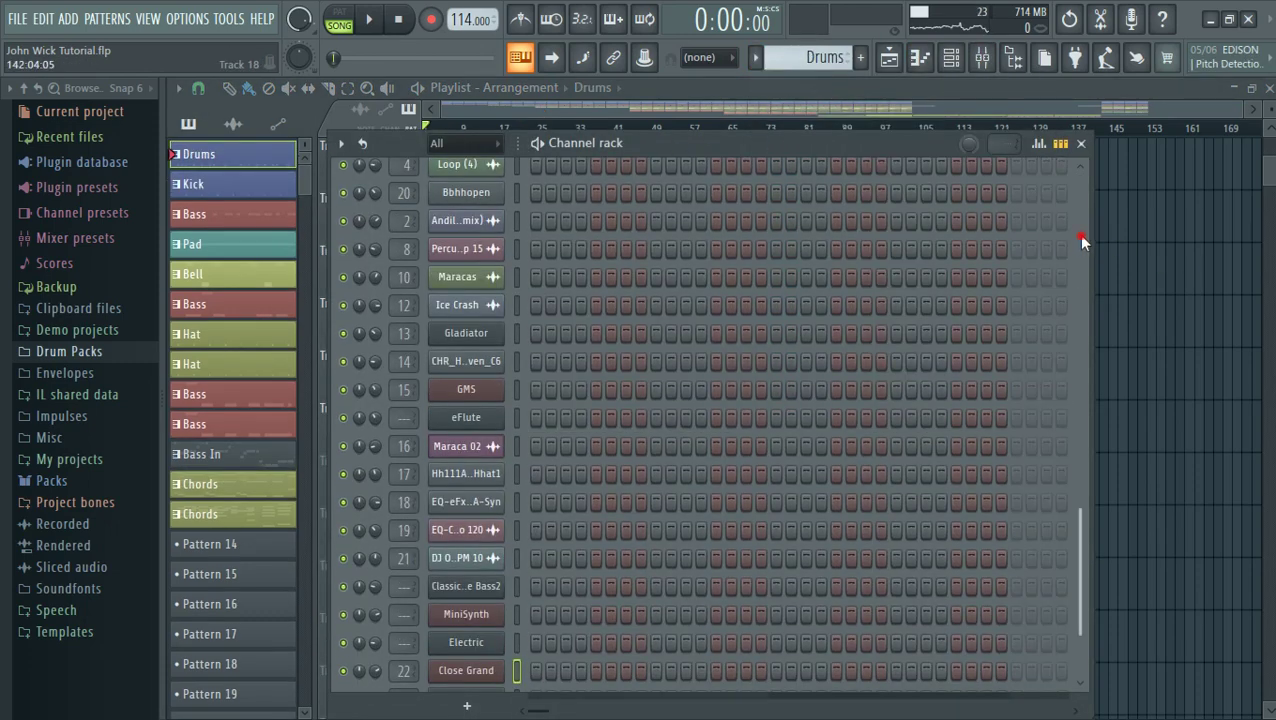
pyautogui.scroll(4, 1078, 234)
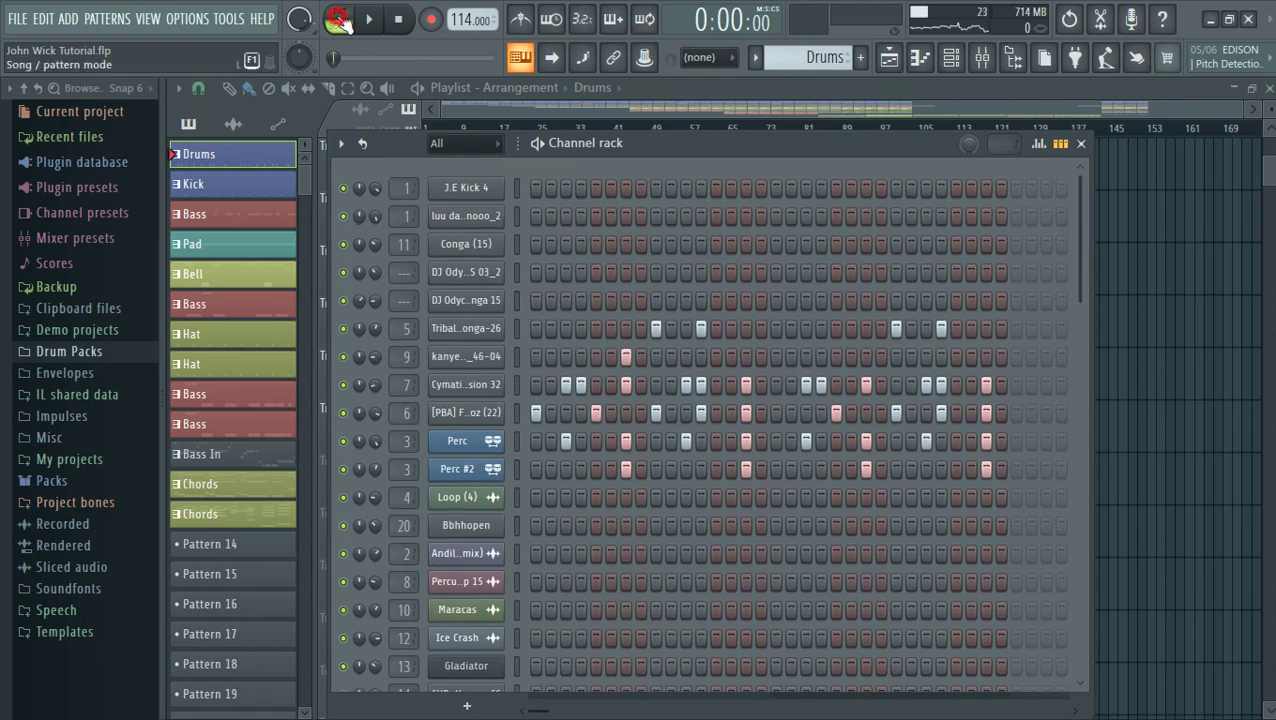
pyautogui.click(368, 19)
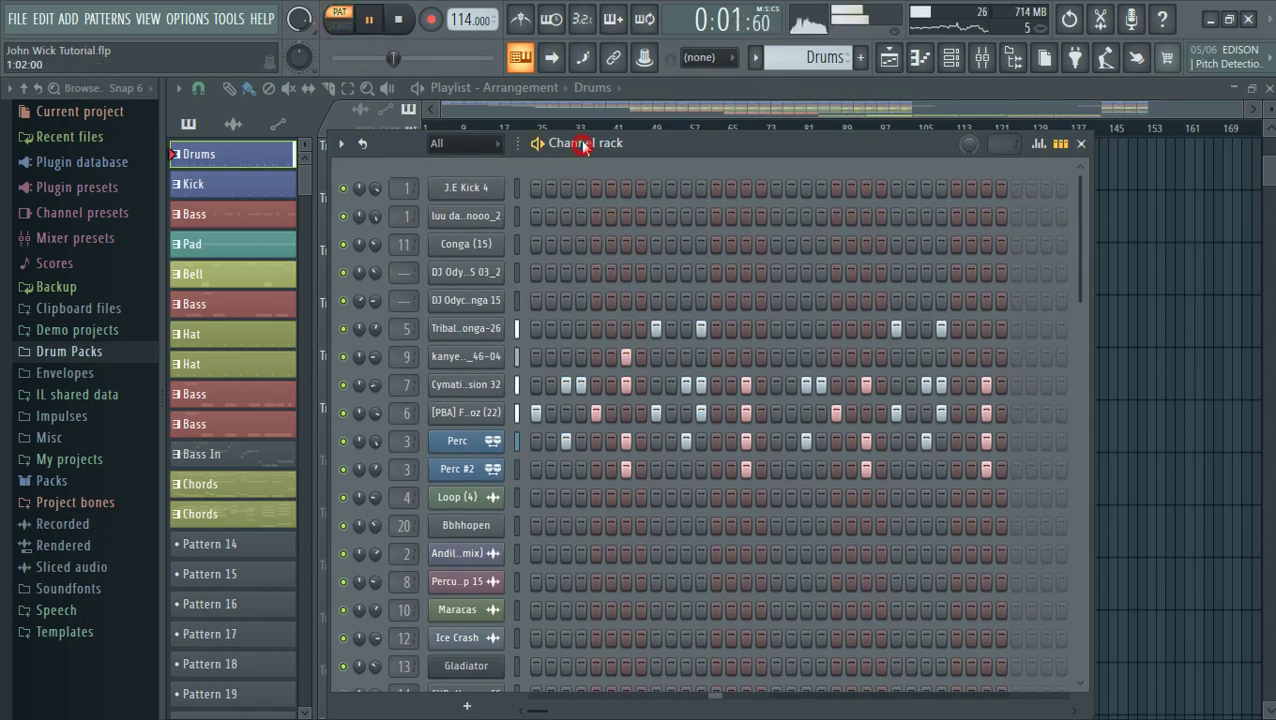
pyautogui.moveTo(583, 145); pyautogui.dragTo(570, 108)
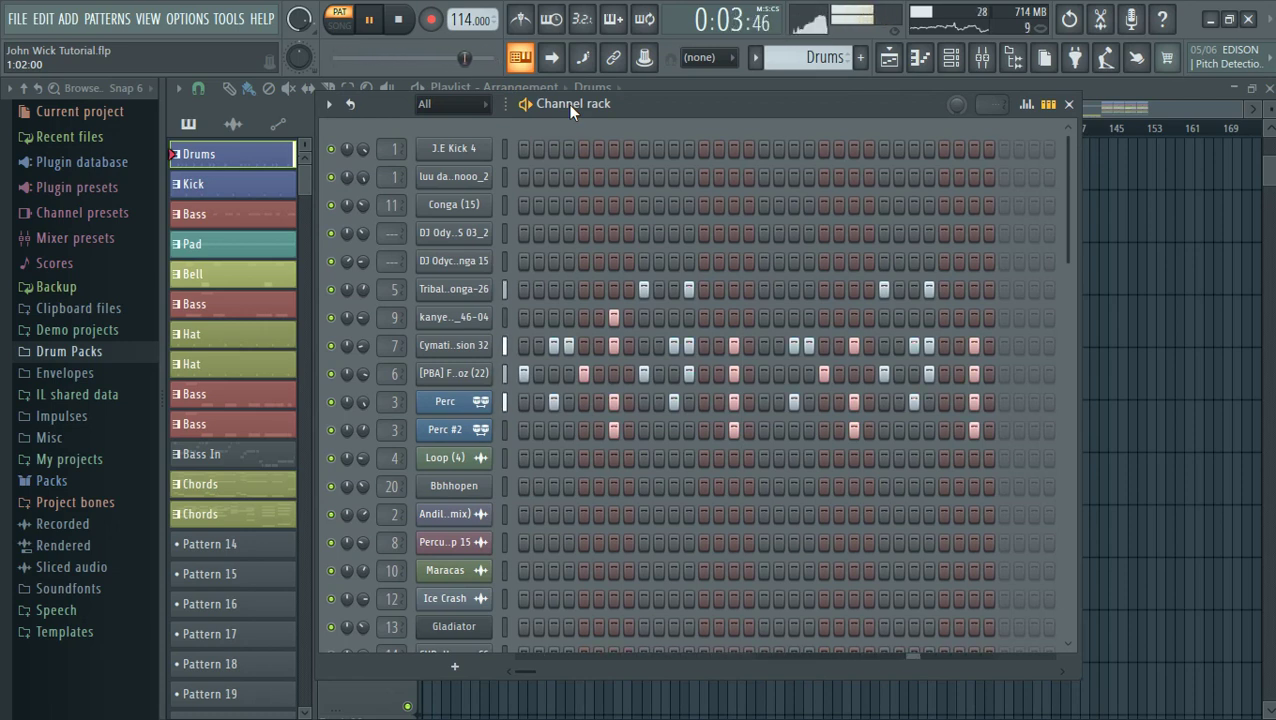
pyautogui.click(566, 344)
pyautogui.click(1051, 289)
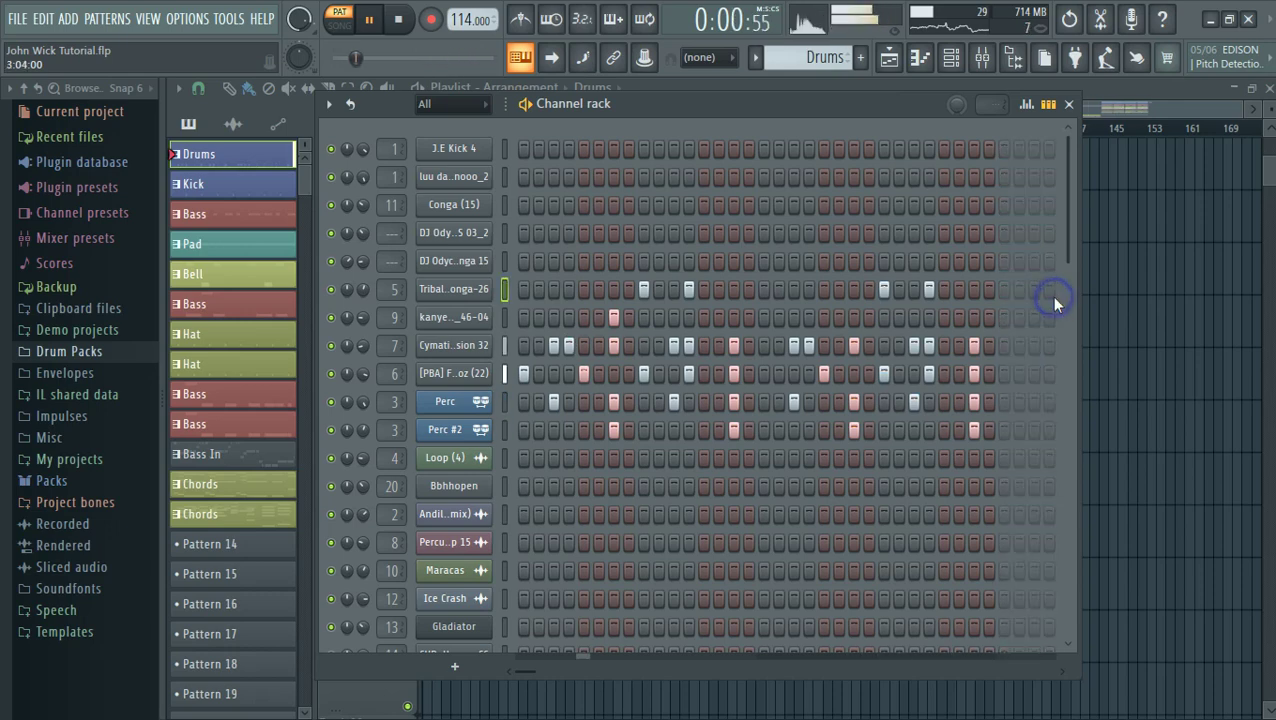
pyautogui.moveTo(1063, 266); pyautogui.dragTo(1029, 209)
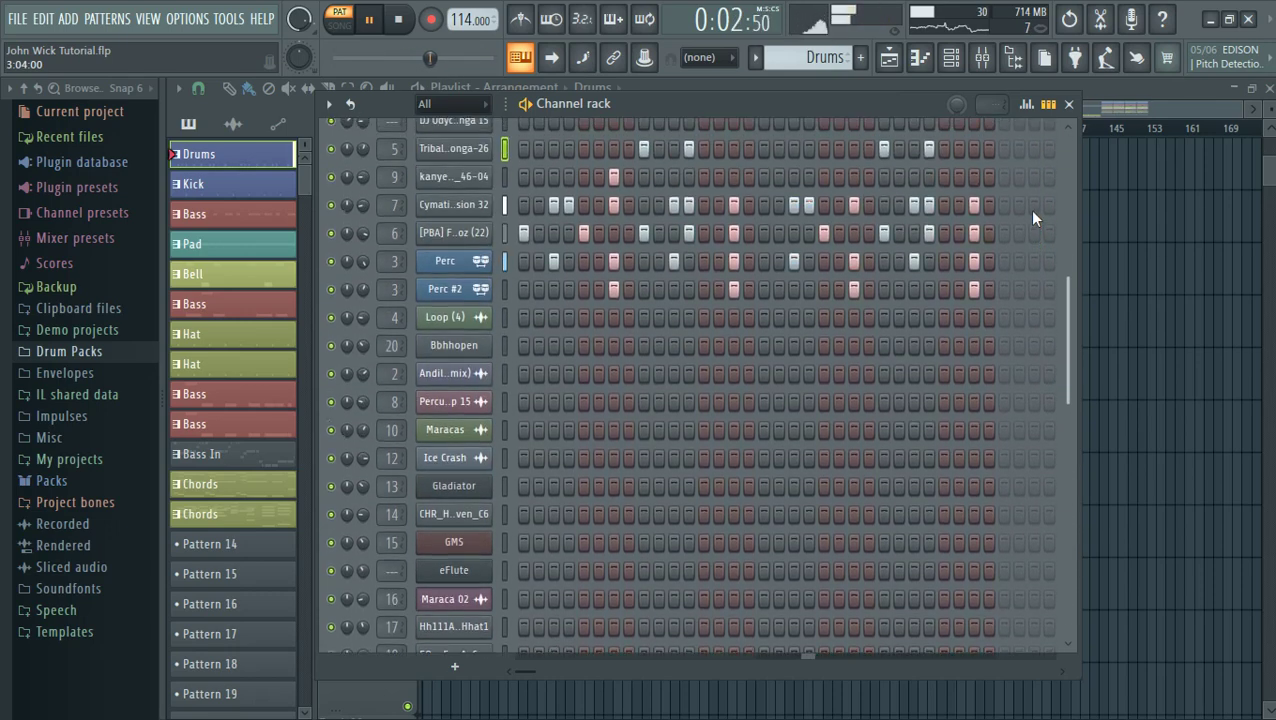
# Play the Kick pattern and the first Bass pattern in turn, examining the channels each one uses
pyautogui.click(755, 57)
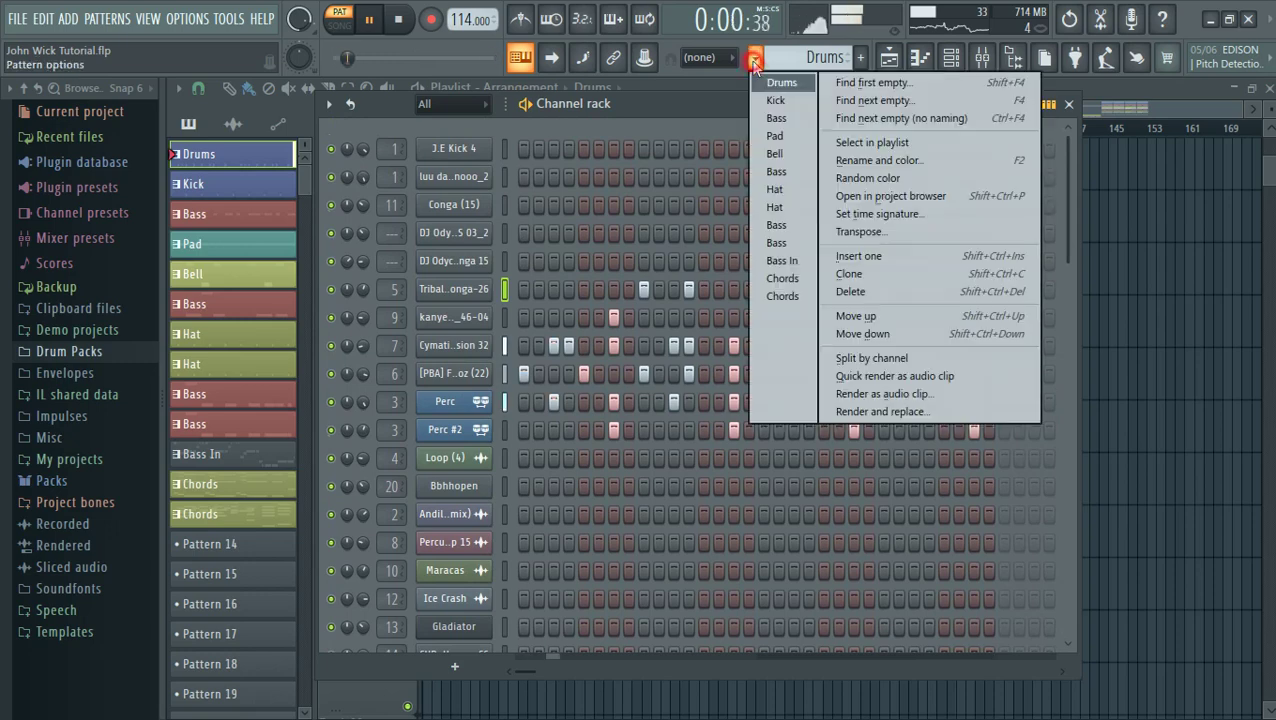
pyautogui.click(776, 101)
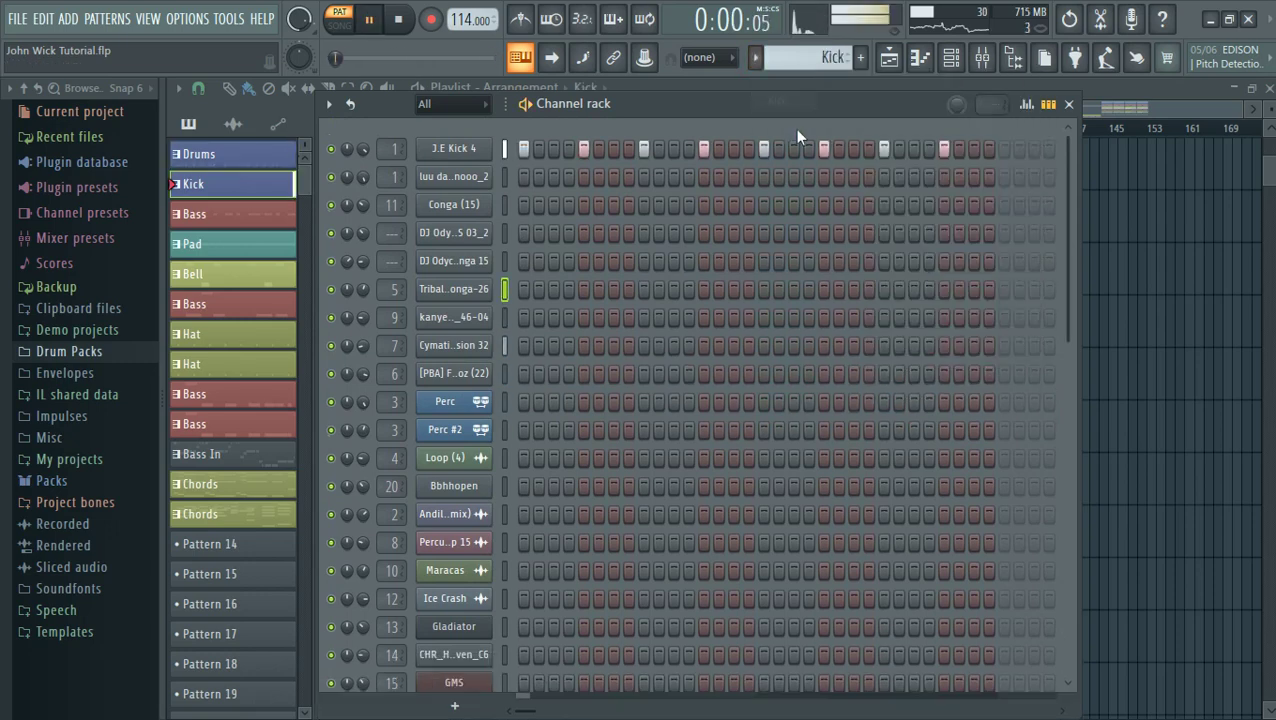
pyautogui.click(755, 57)
pyautogui.click(791, 121)
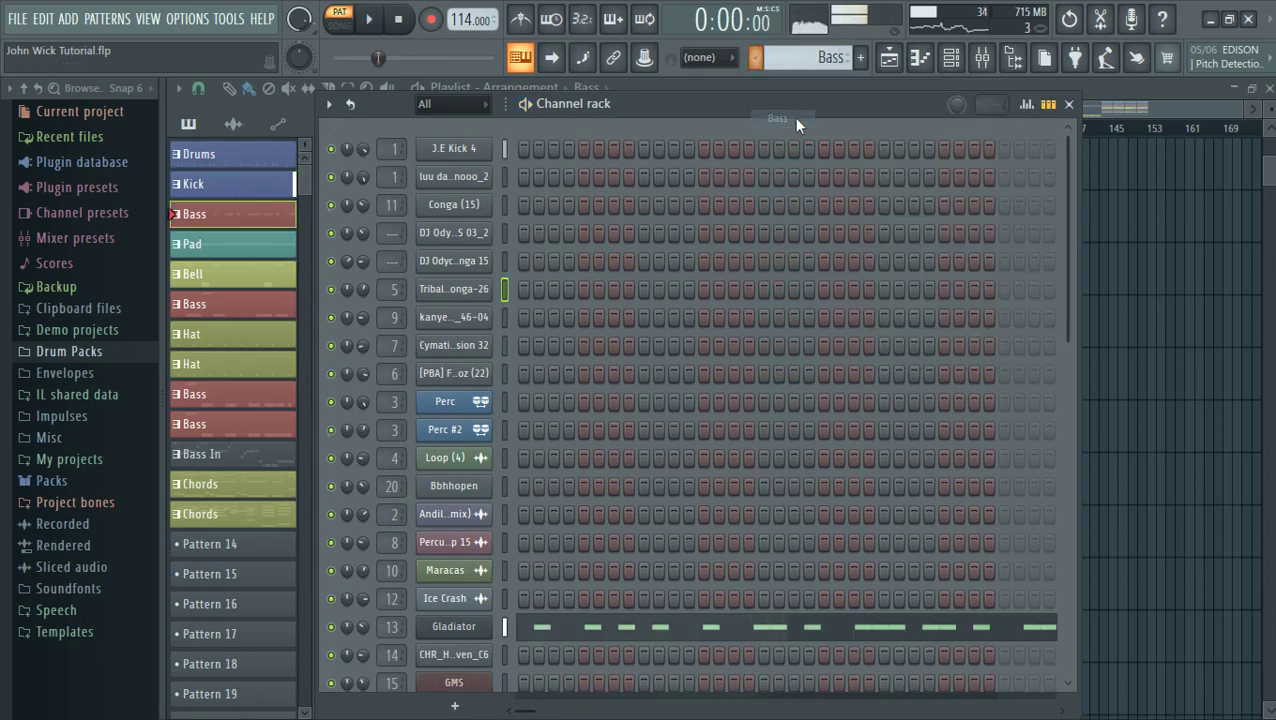
pyautogui.scroll(-6, 1045, 427)
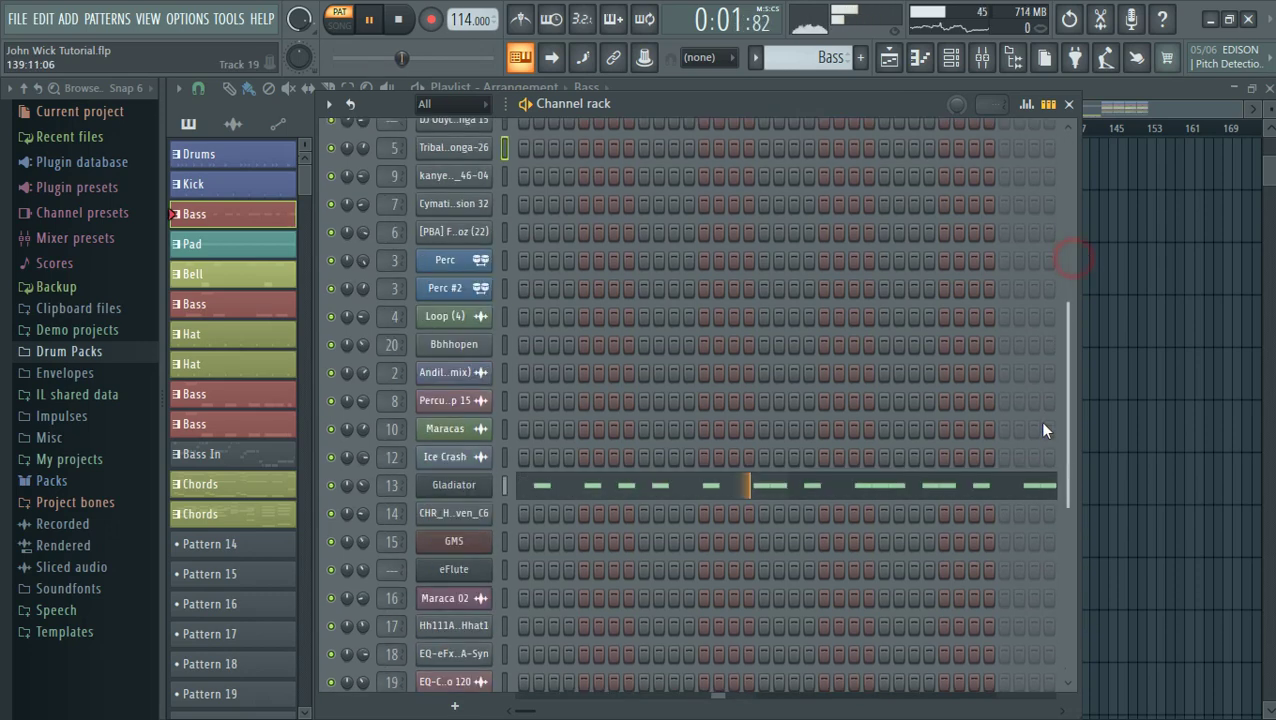
pyautogui.press('space')
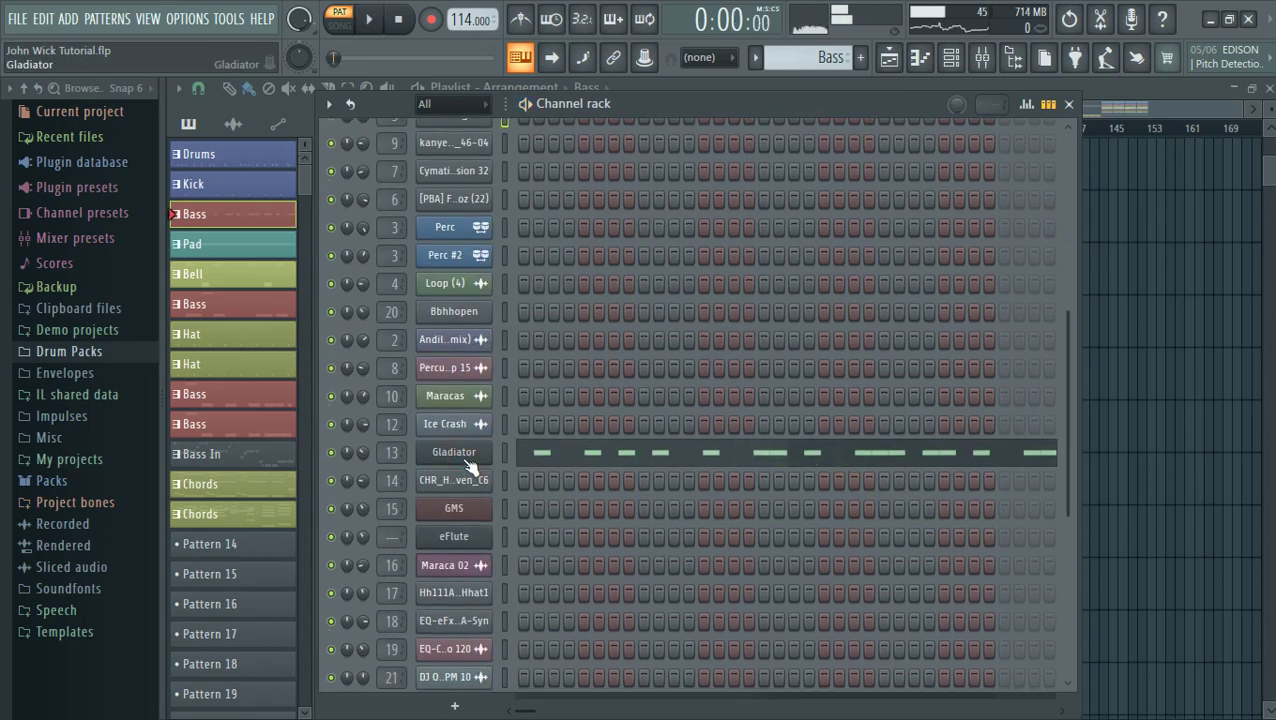
# Inspect the Gladiator synth's settings and play the Bass pattern while examining its notes in the piano roll
pyautogui.click(464, 459)
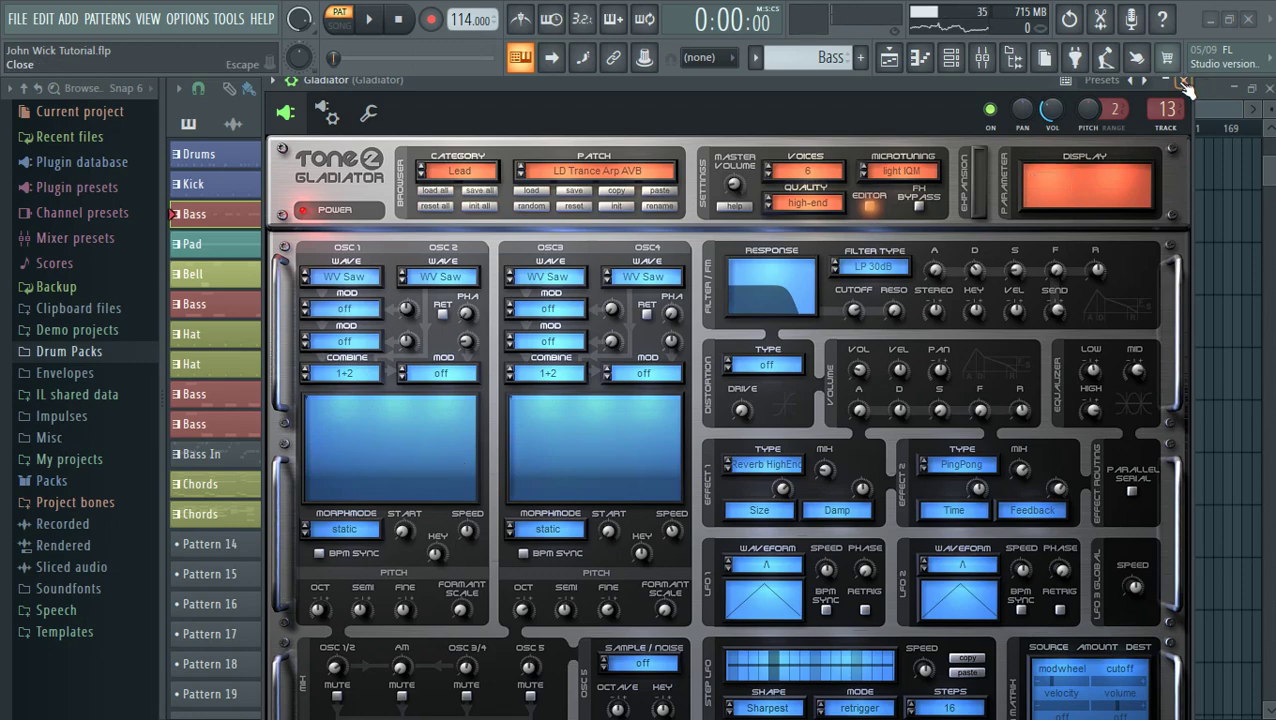
pyautogui.click(1182, 82)
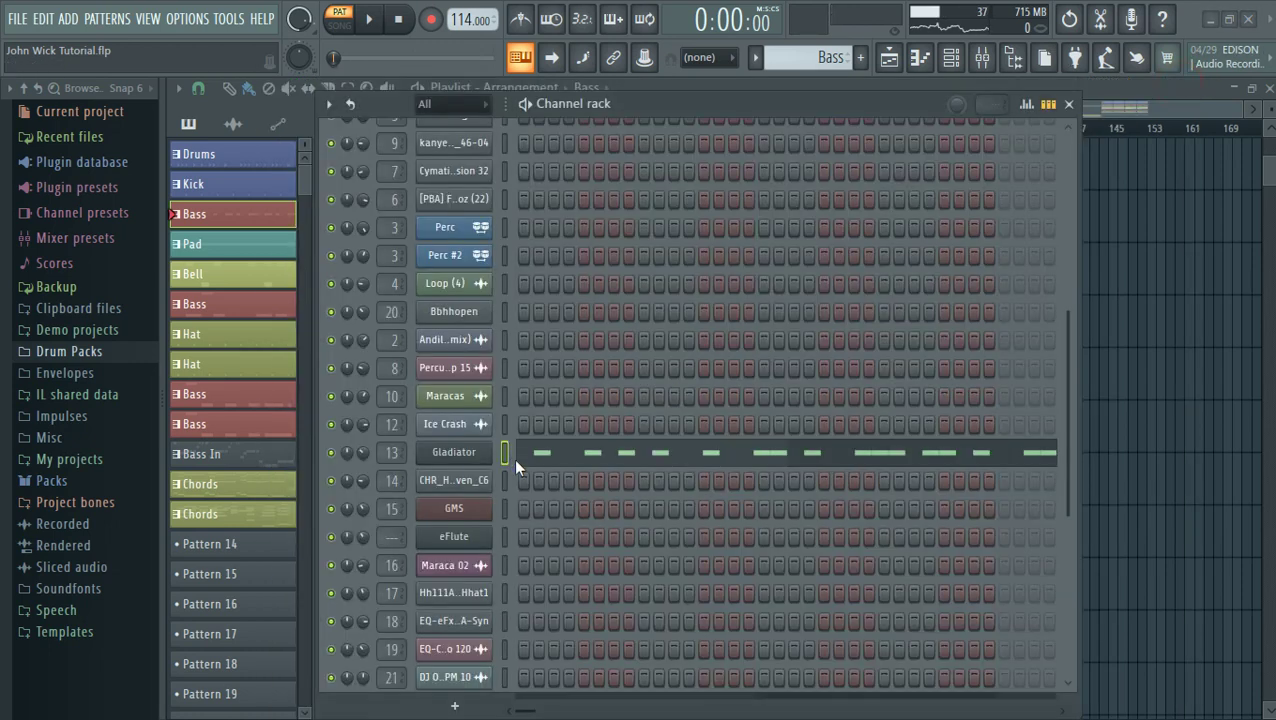
pyautogui.click(890, 66)
pyautogui.click(890, 66)
pyautogui.press('space')
pyautogui.click(593, 452)
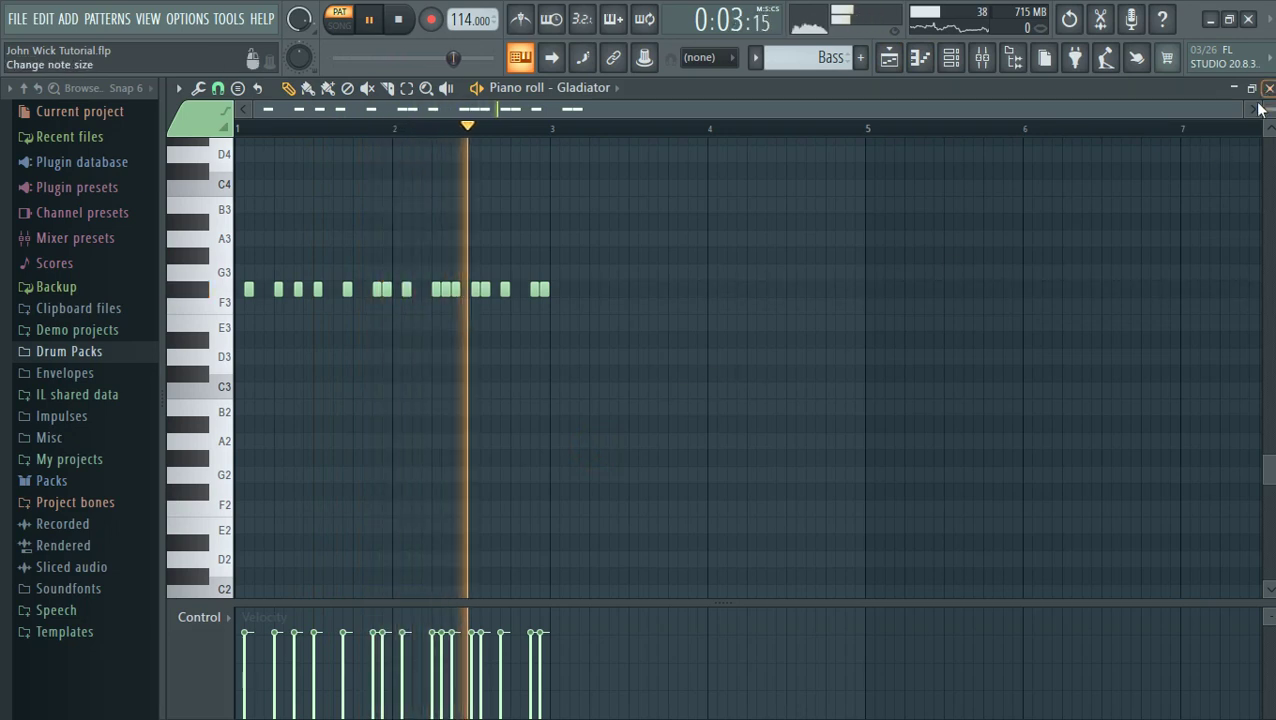
pyautogui.moveTo(1072, 100); pyautogui.dragTo(755, 110)
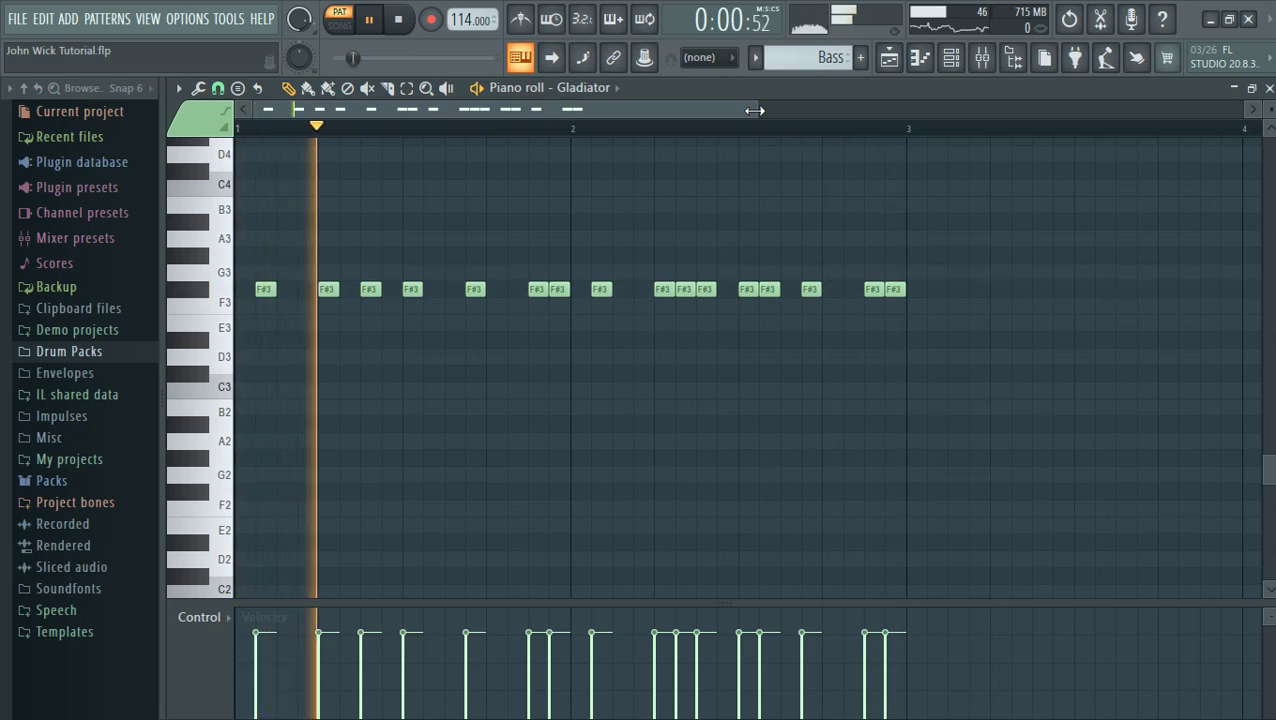
pyautogui.press('space')
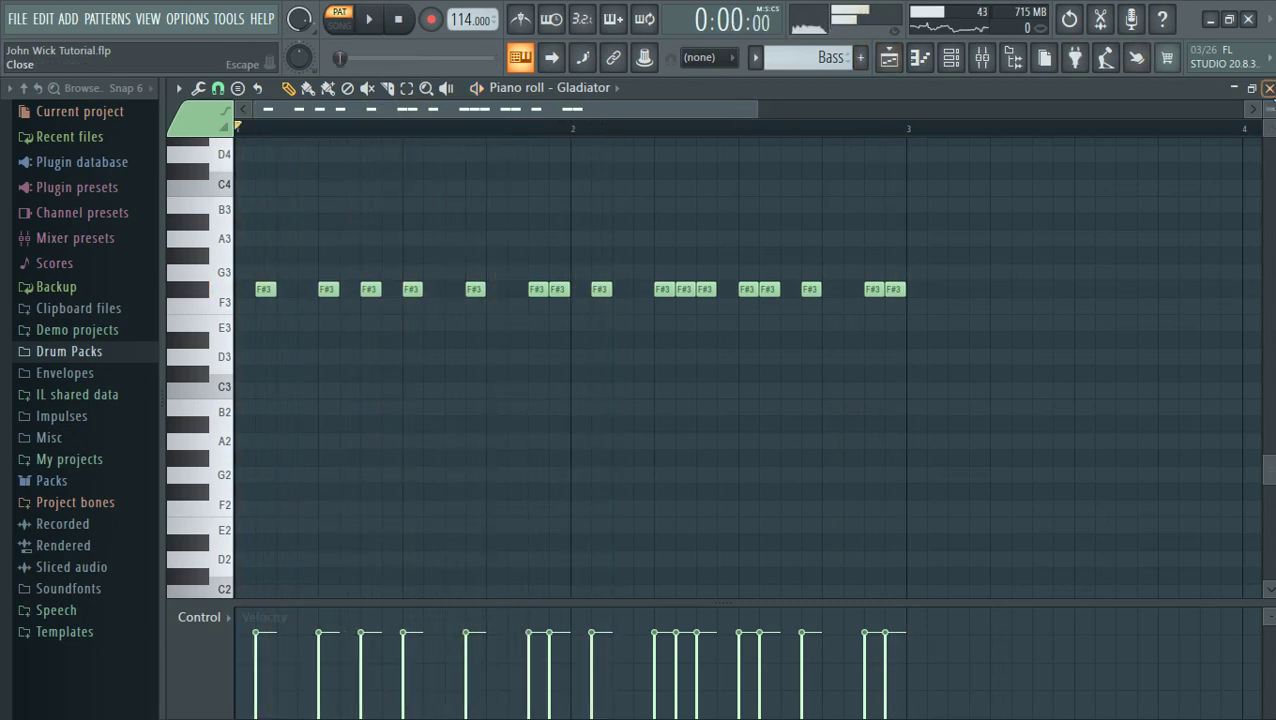
pyautogui.click(1268, 88)
# Play the Pad pattern and inspect the CHR_Heaven_C6 sampler's settings and its sustained note in the piano roll
pyautogui.click(755, 57)
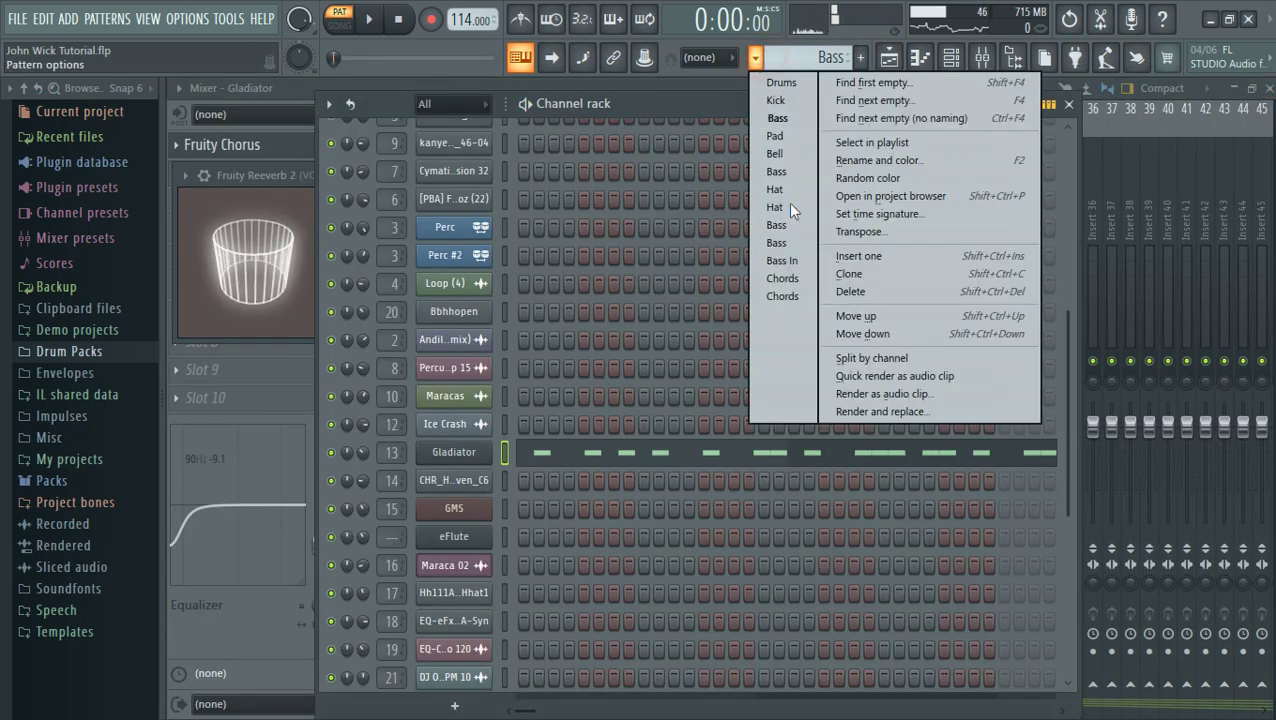
pyautogui.click(797, 137)
pyautogui.press('space')
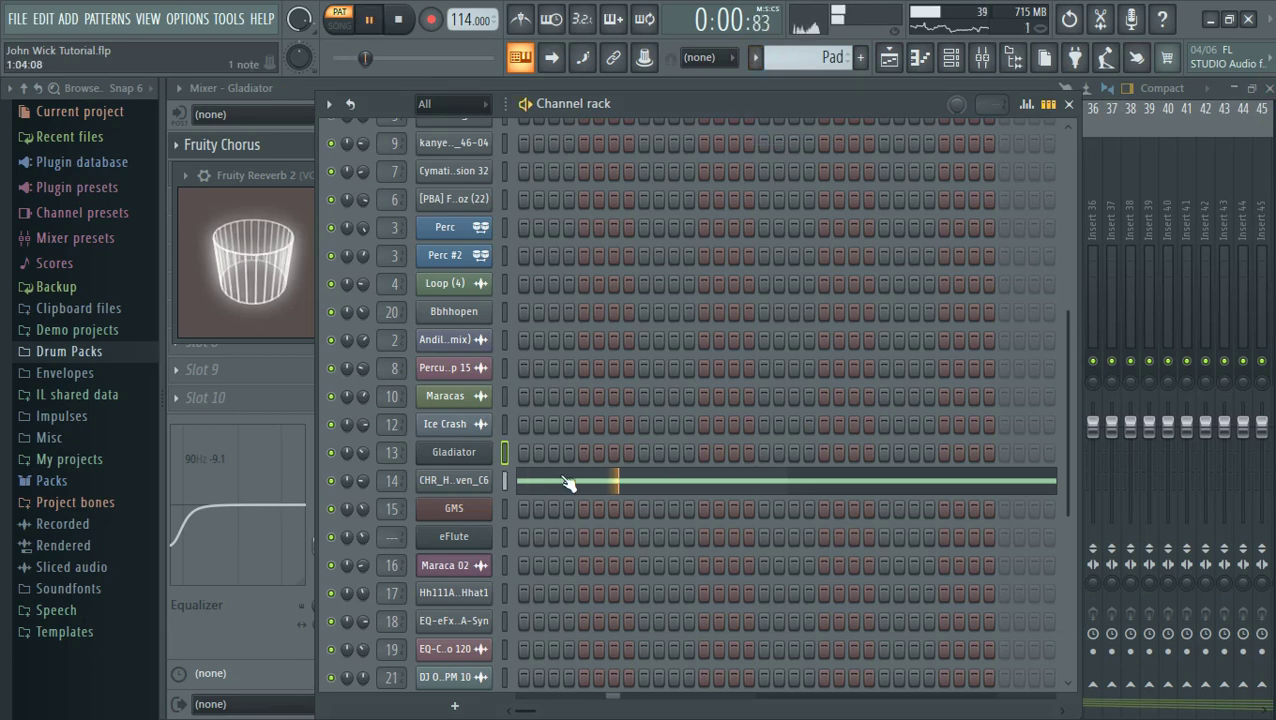
pyautogui.click(495, 480)
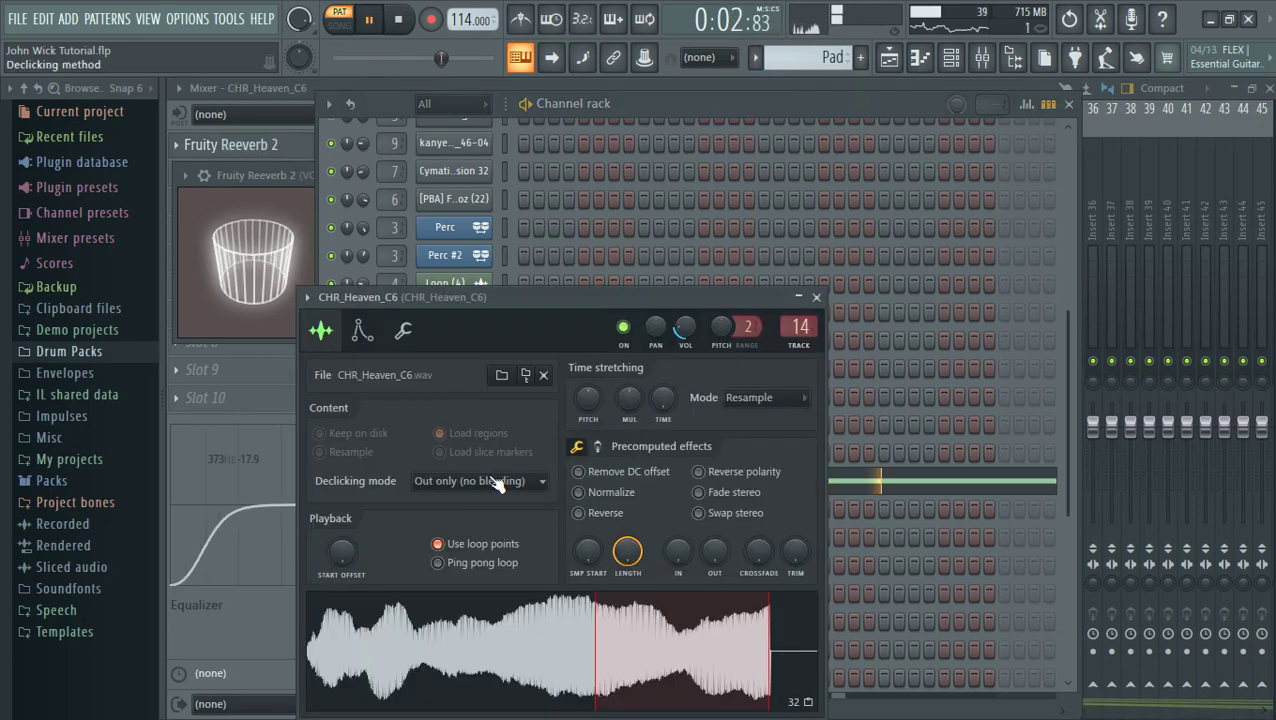
pyautogui.click(815, 299)
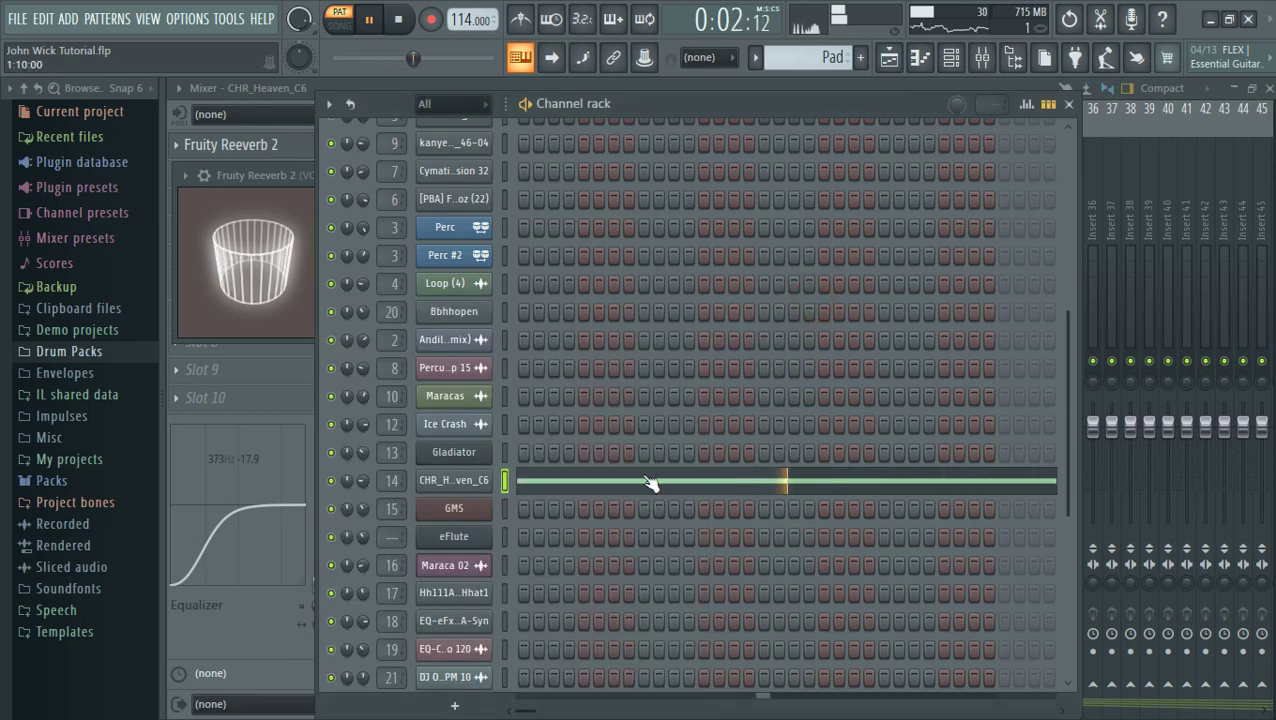
pyautogui.click(598, 488)
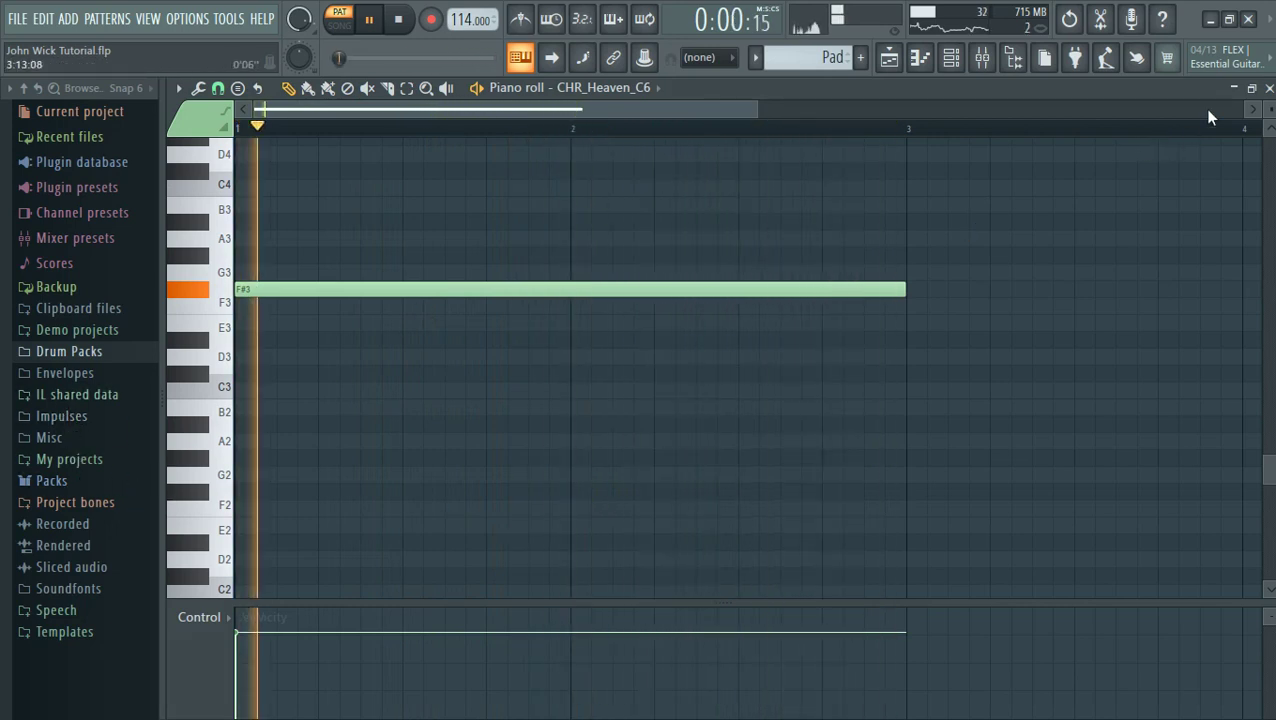
pyautogui.click(1270, 88)
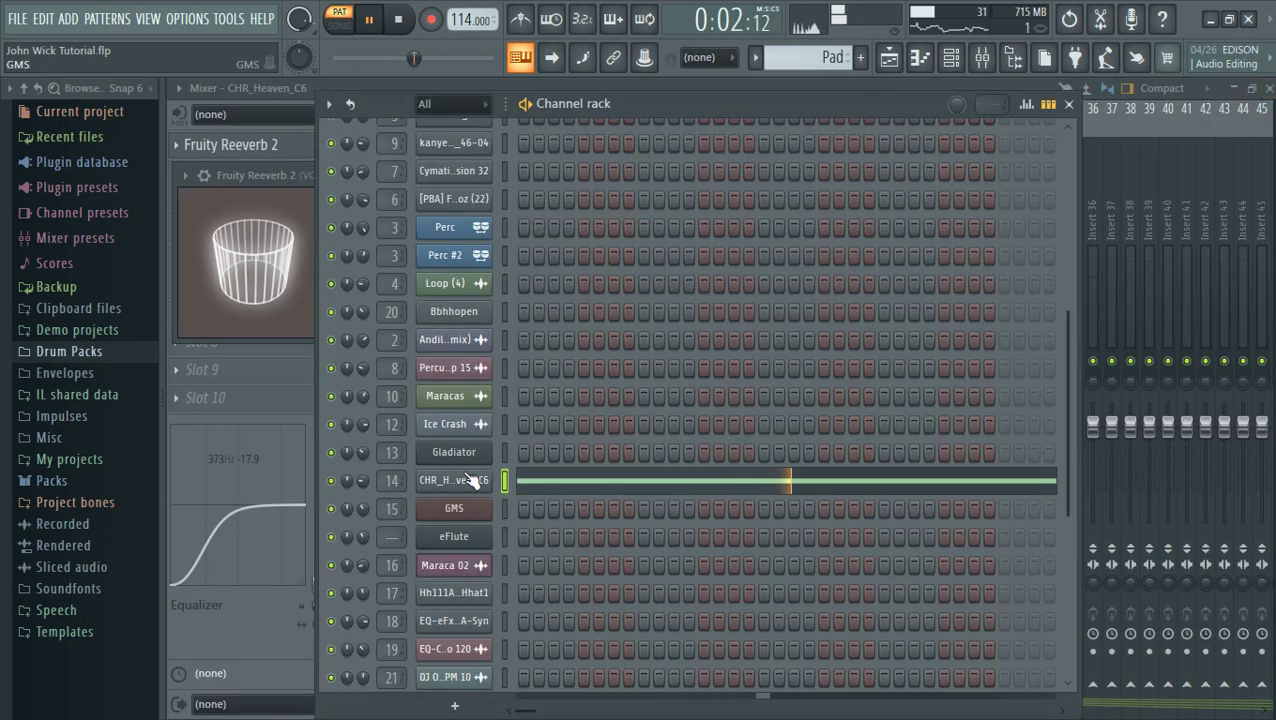
pyautogui.press('space')
# Play the Bell pattern and inspect the GMS synth's settings and its Leads & Synths presets, including Furry Boots TE
pyautogui.click(756, 62)
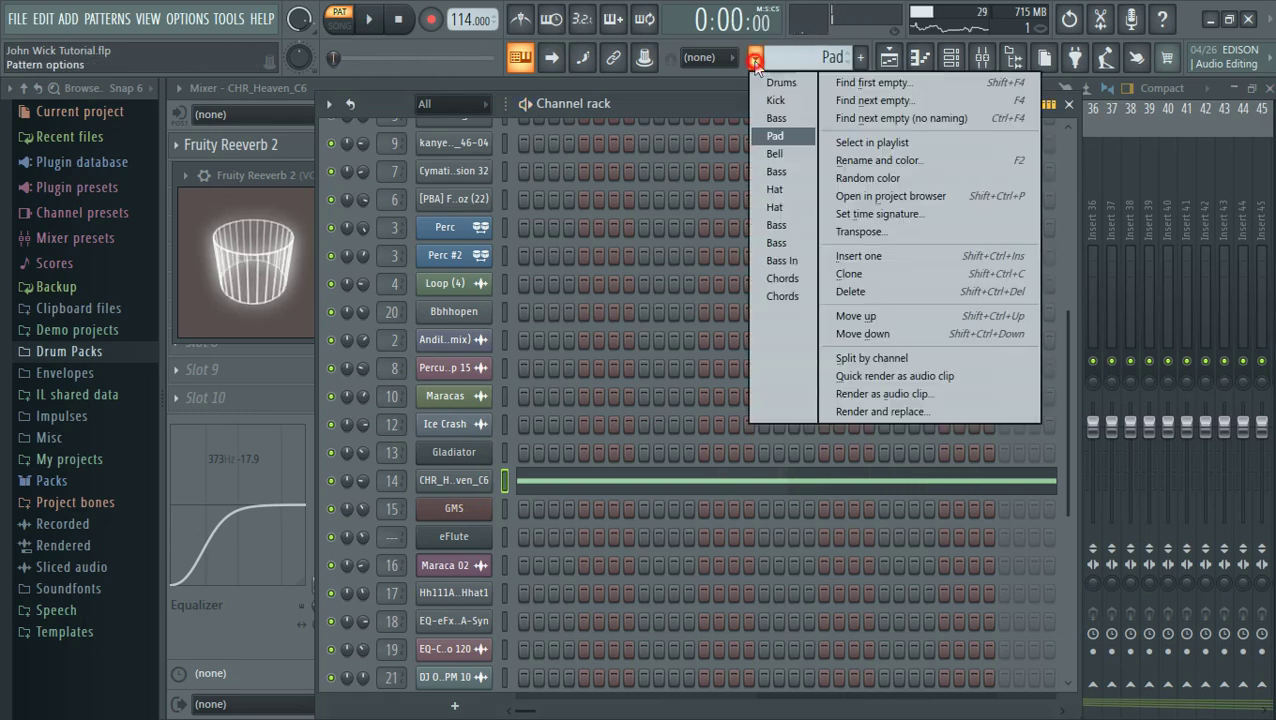
pyautogui.click(794, 153)
pyautogui.press('space')
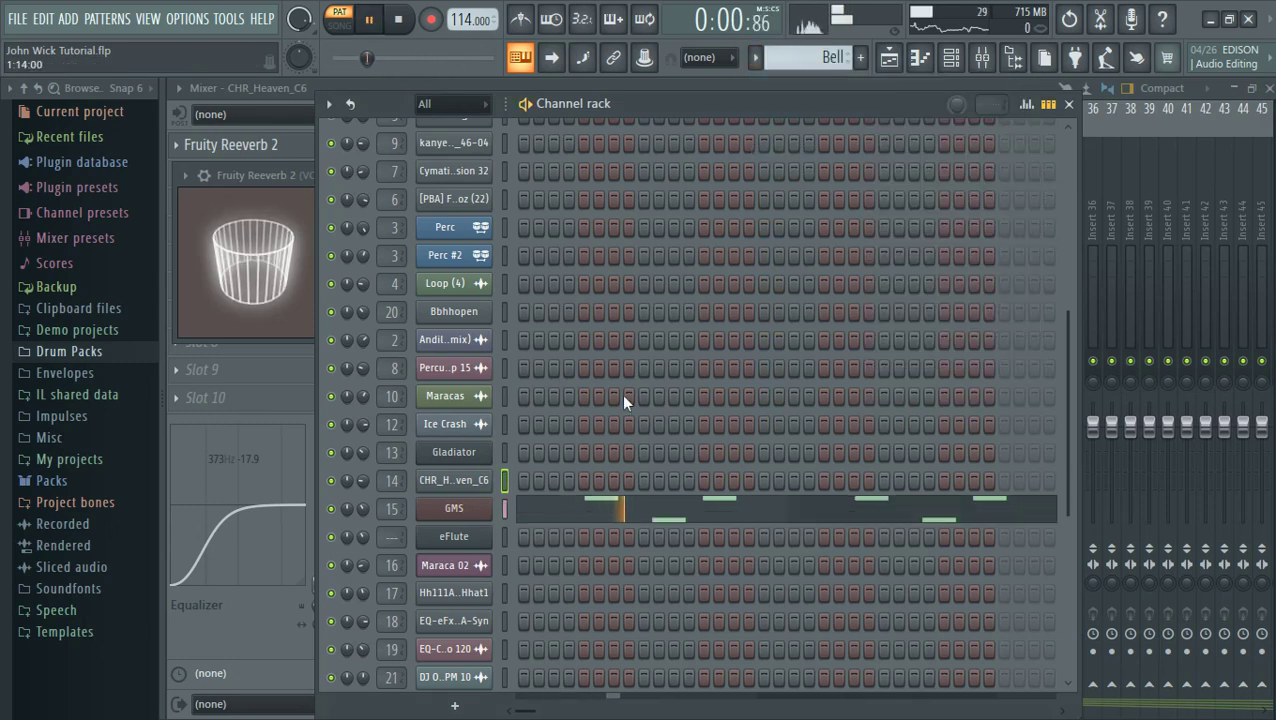
pyautogui.click(465, 506)
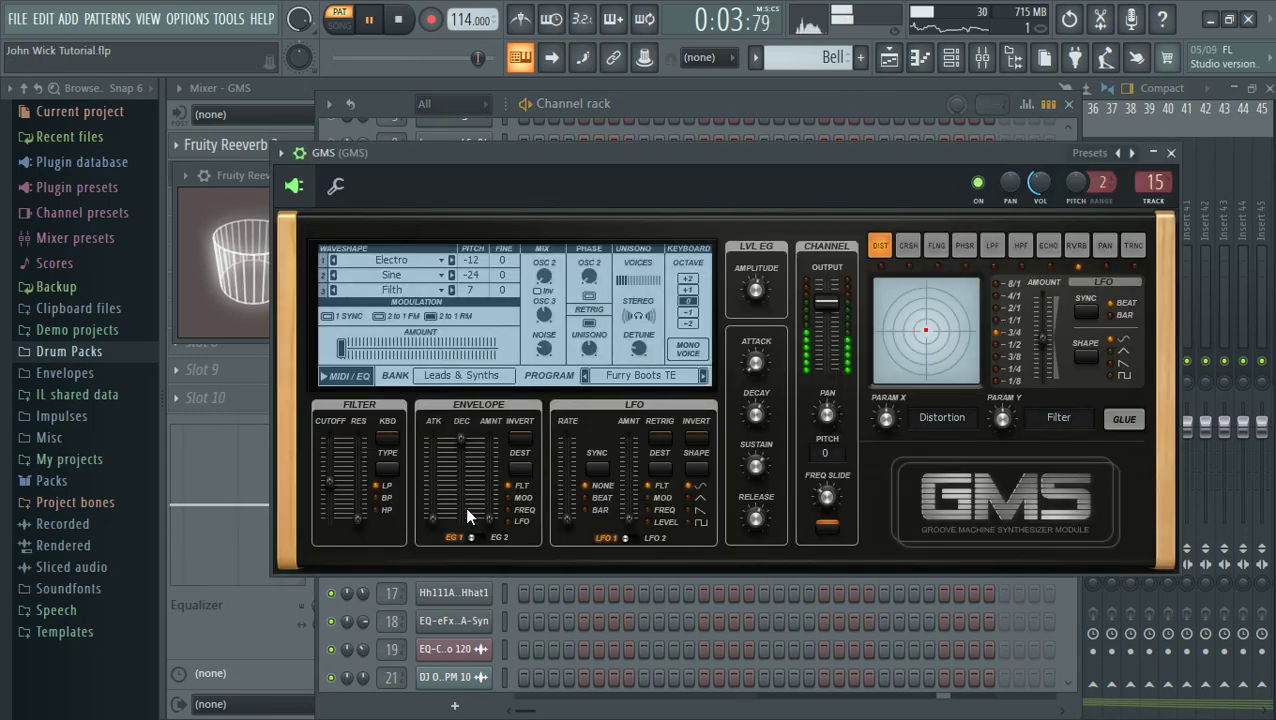
pyautogui.click(626, 375)
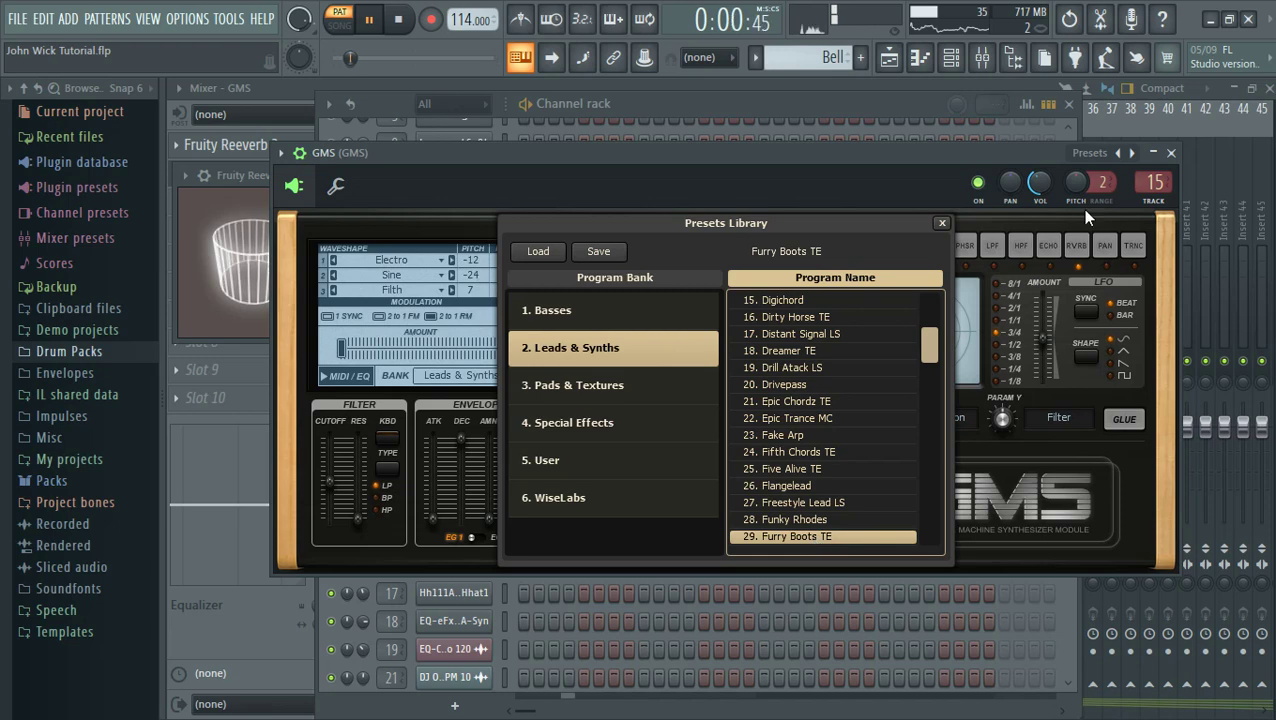
pyautogui.click(1172, 153)
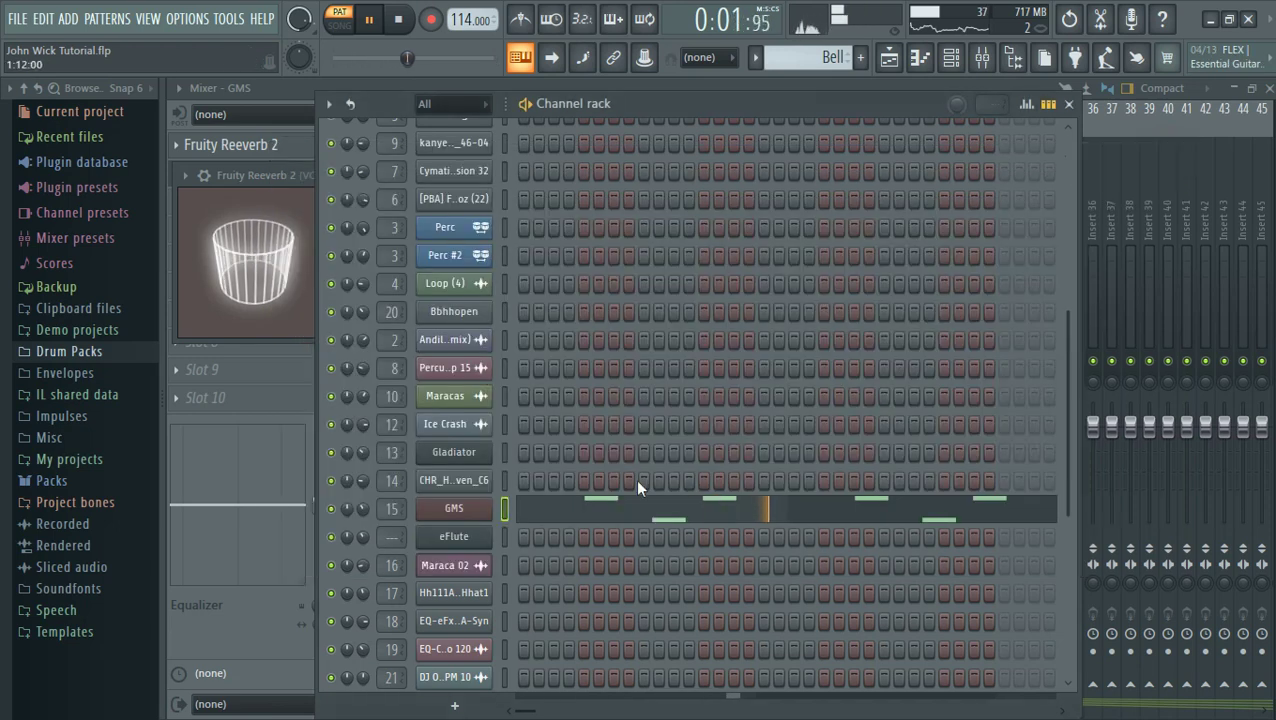
# Inspect the Fruity Reeverb 2 and Fruity delay 2 settings on the GMS mixer track
pyautogui.click(484, 512)
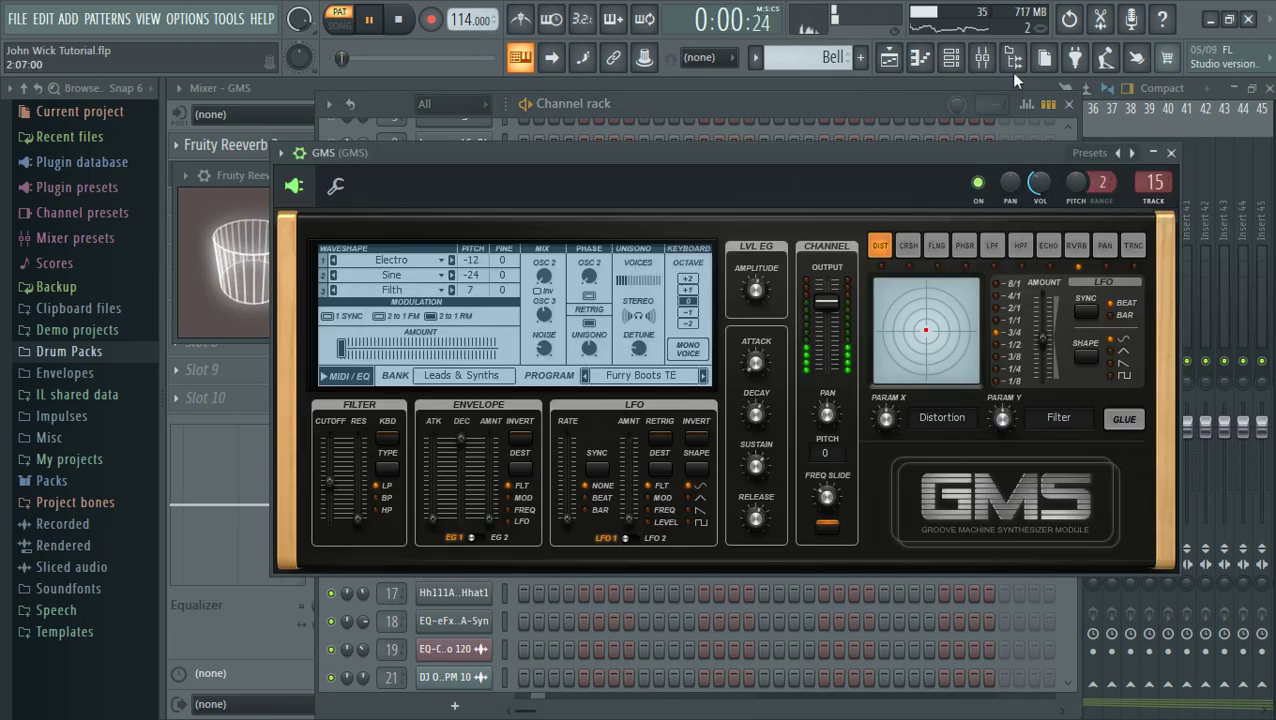
pyautogui.click(982, 57)
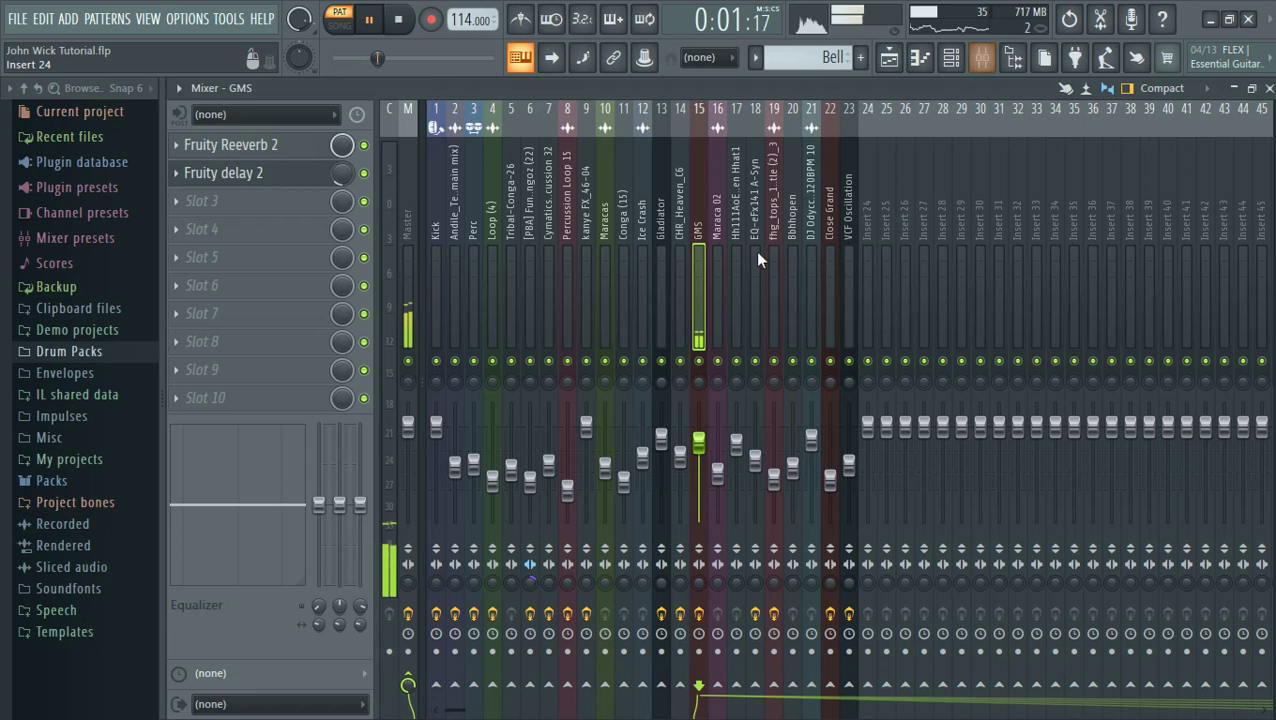
pyautogui.click(305, 146)
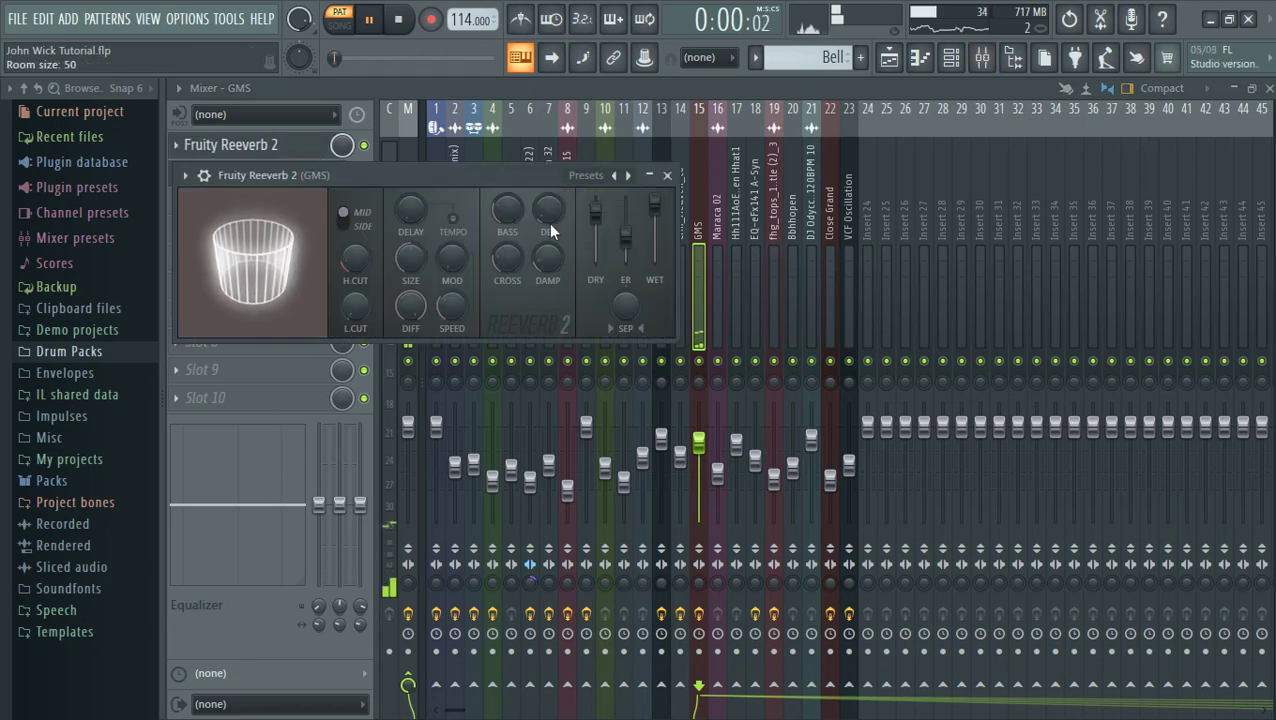
pyautogui.click(667, 175)
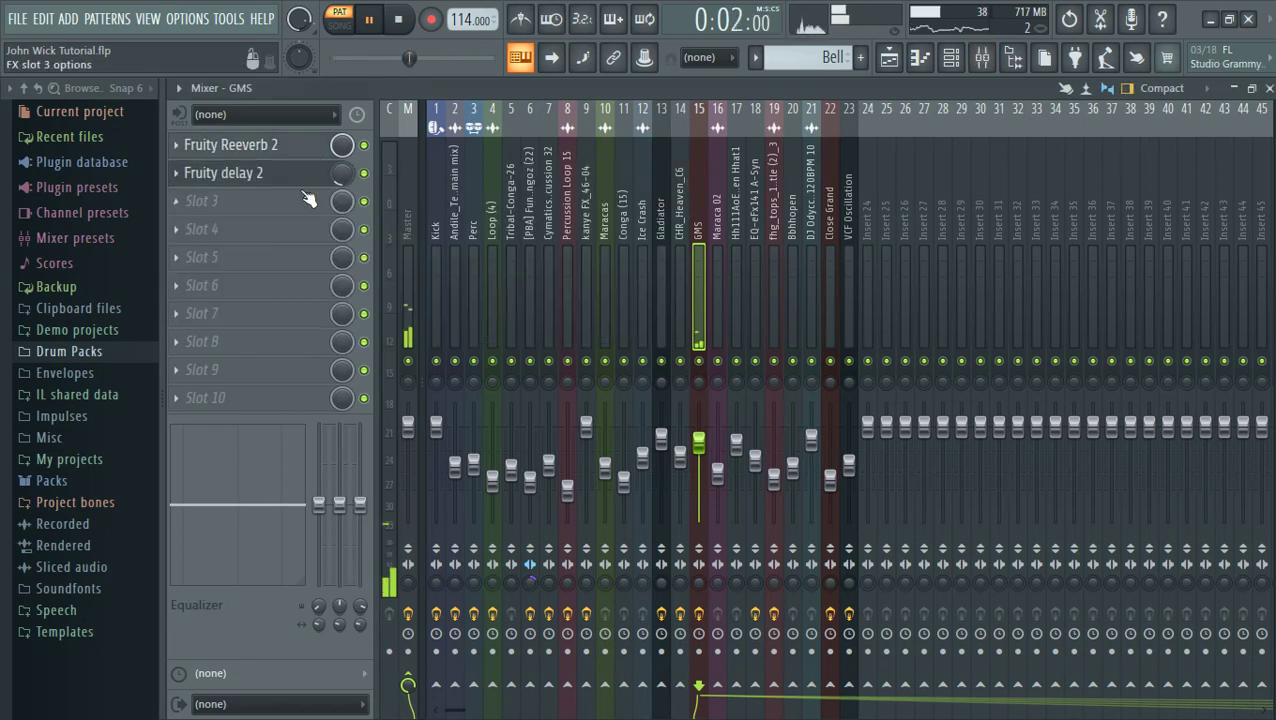
pyautogui.click(286, 184)
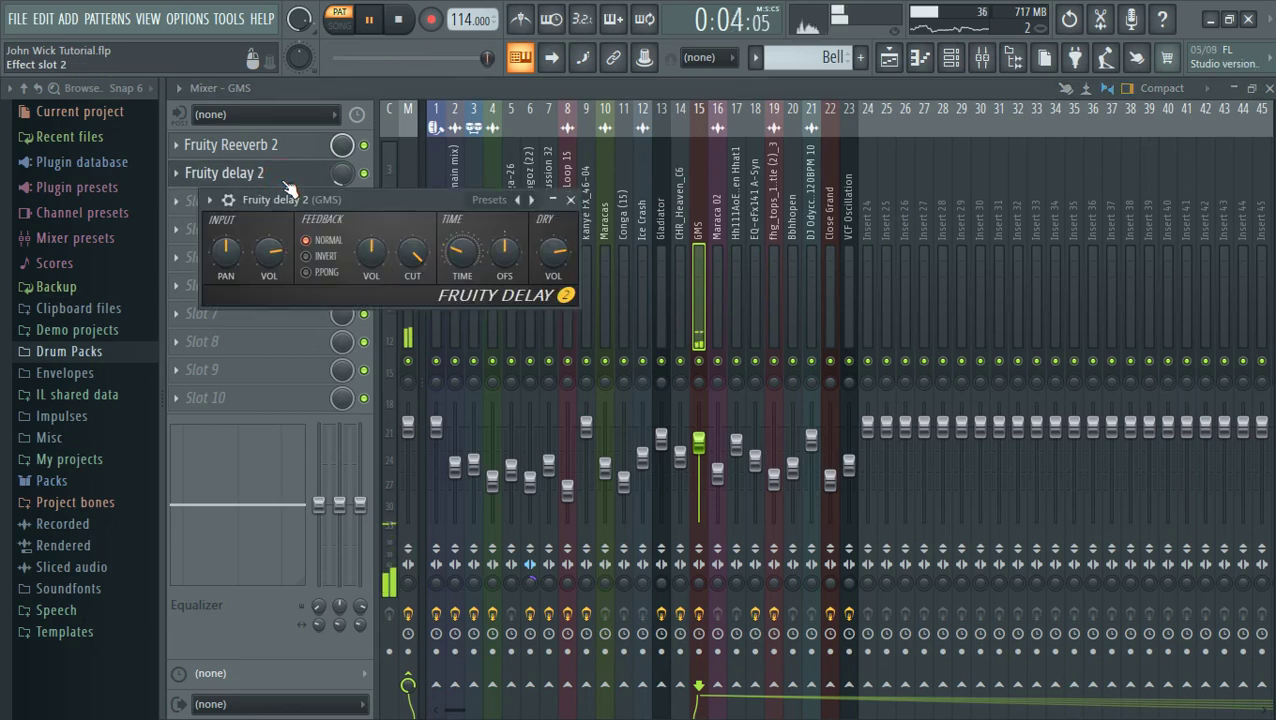
pyautogui.click(289, 182)
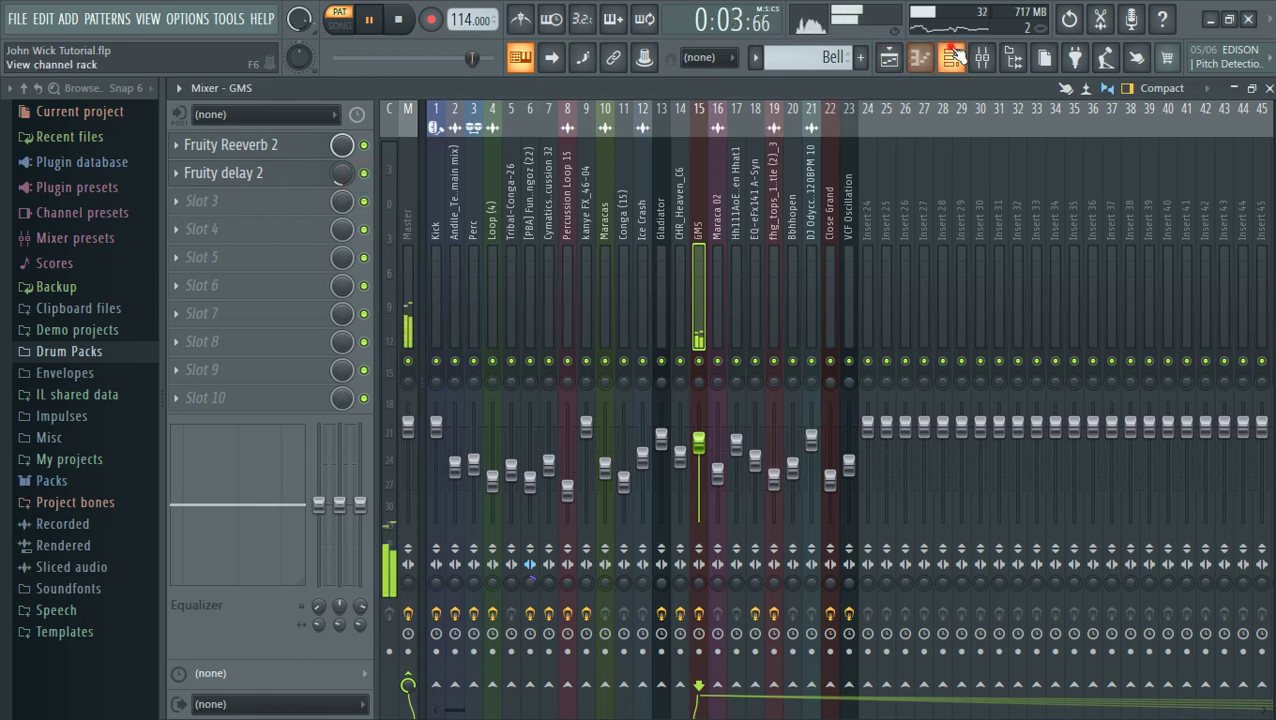
# Examine the Bell pattern's GMS notes in the piano roll and stop playback
pyautogui.click(952, 57)
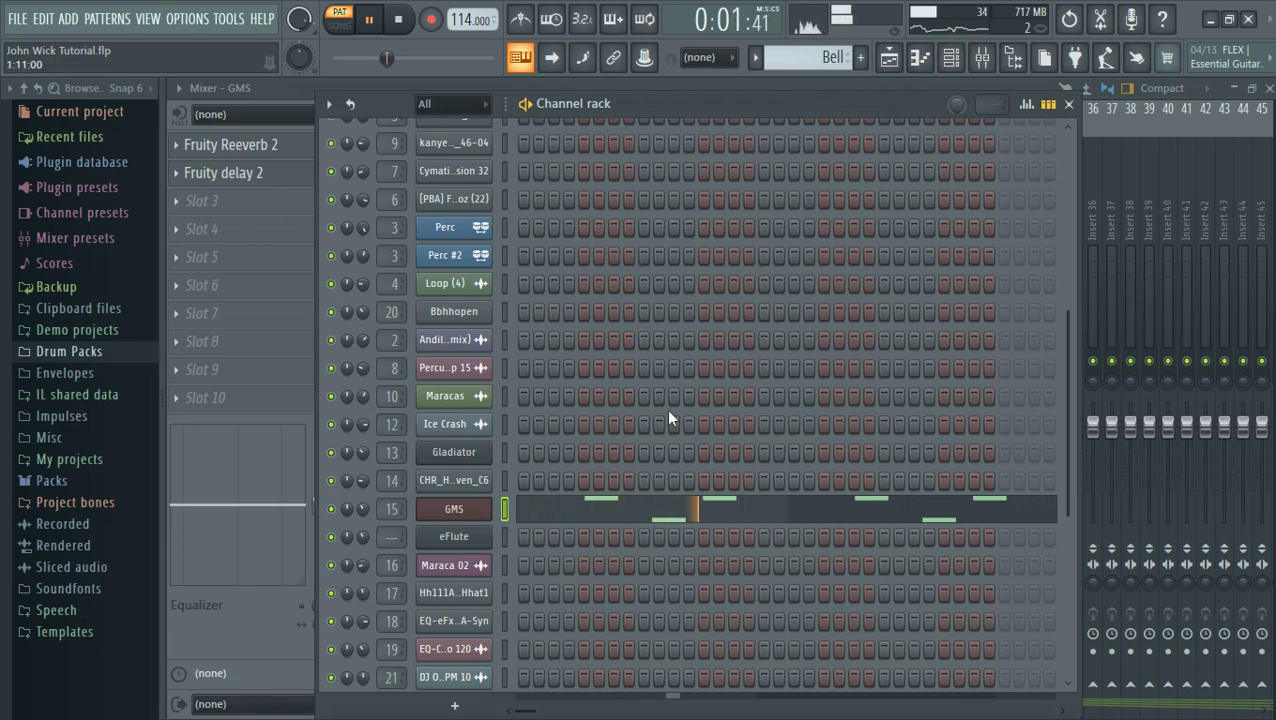
pyautogui.click(680, 508)
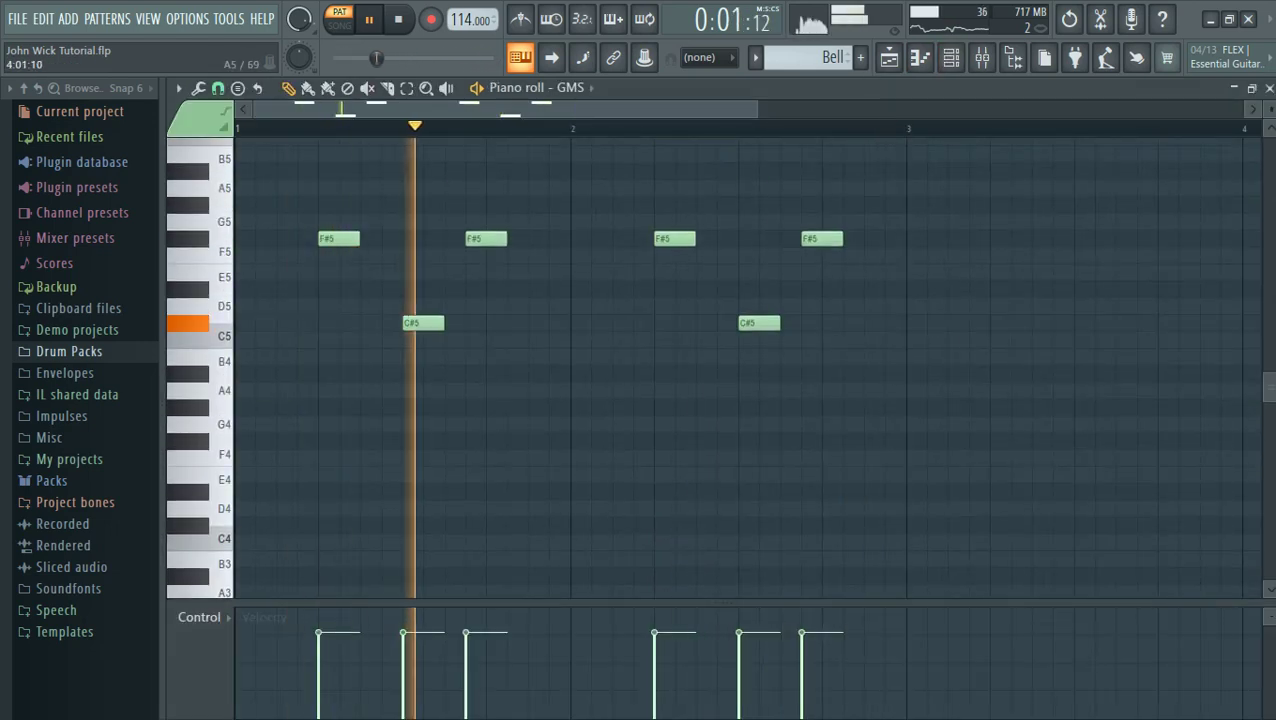
pyautogui.click(1268, 87)
pyautogui.press('space')
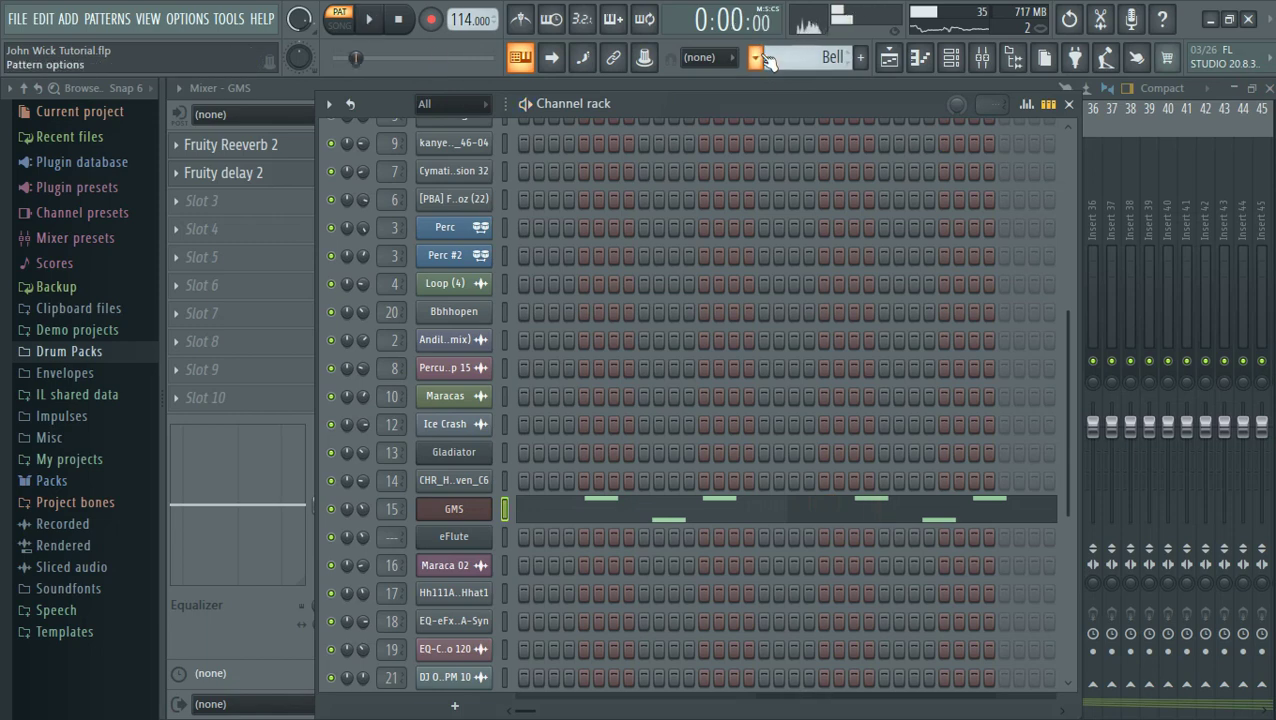
# Play the Bass pattern that follows Bell and inspect the eFlute channel's Fruity DX10 synth settings
pyautogui.click(760, 56)
pyautogui.click(796, 172)
pyautogui.press('space')
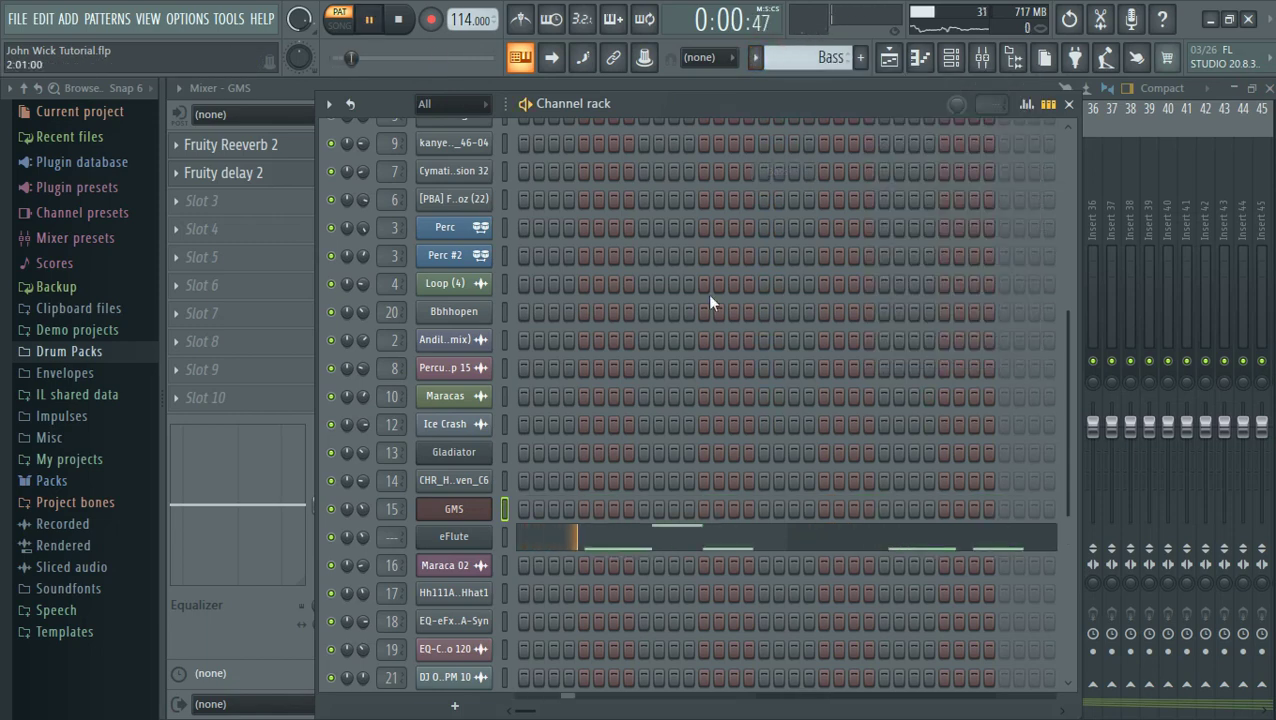
pyautogui.click(476, 540)
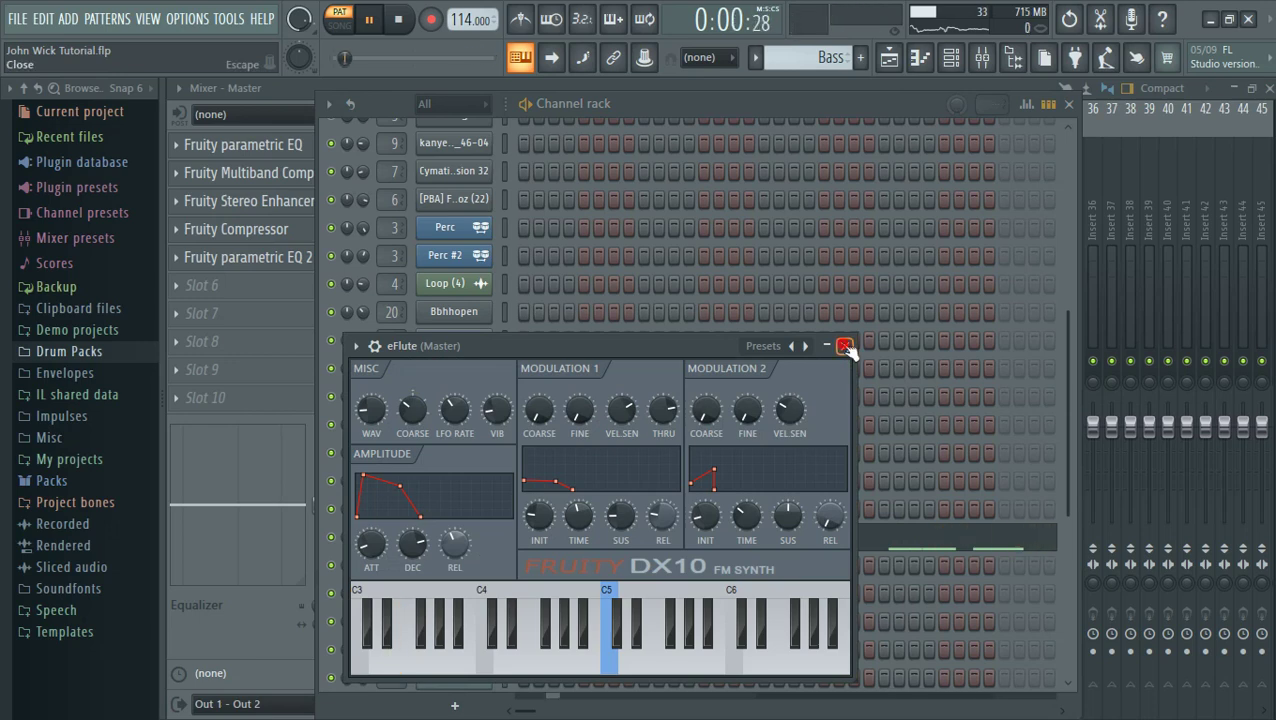
pyautogui.click(844, 346)
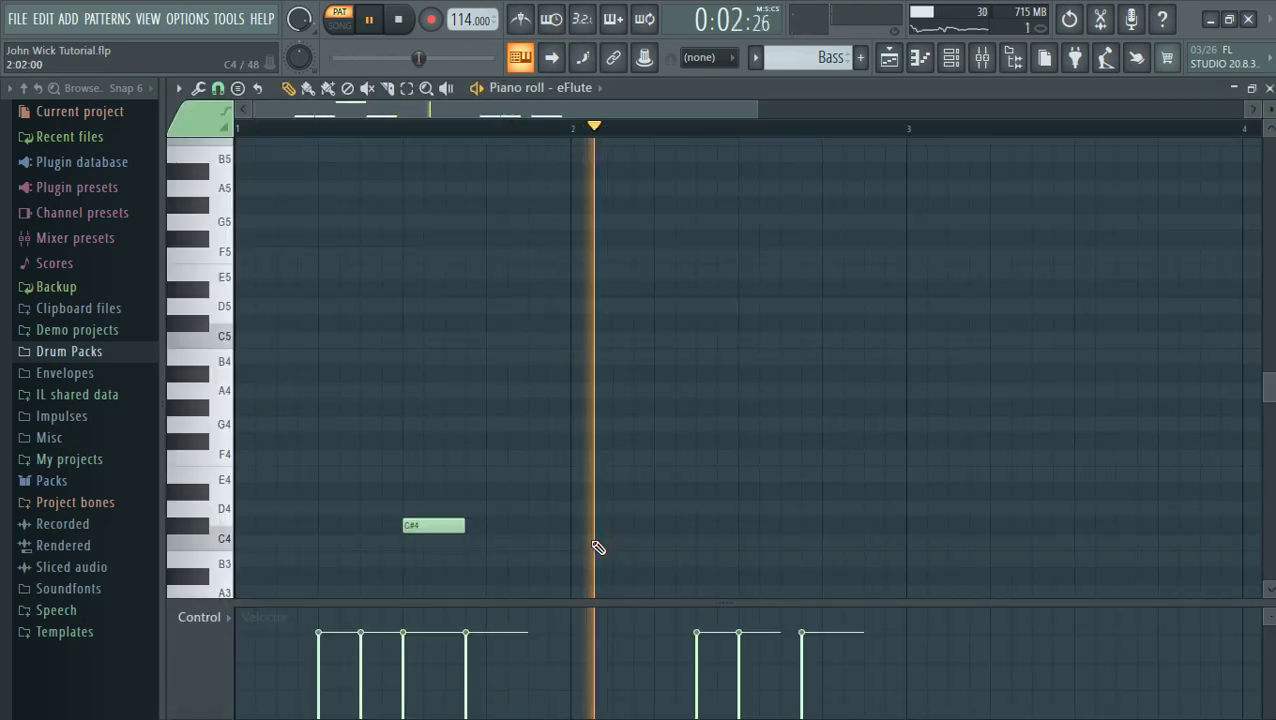
# Examine the eFlute bass notes in the piano roll and on the channel rack during playback, and stop the pattern
pyautogui.scroll(-1, 597, 546)
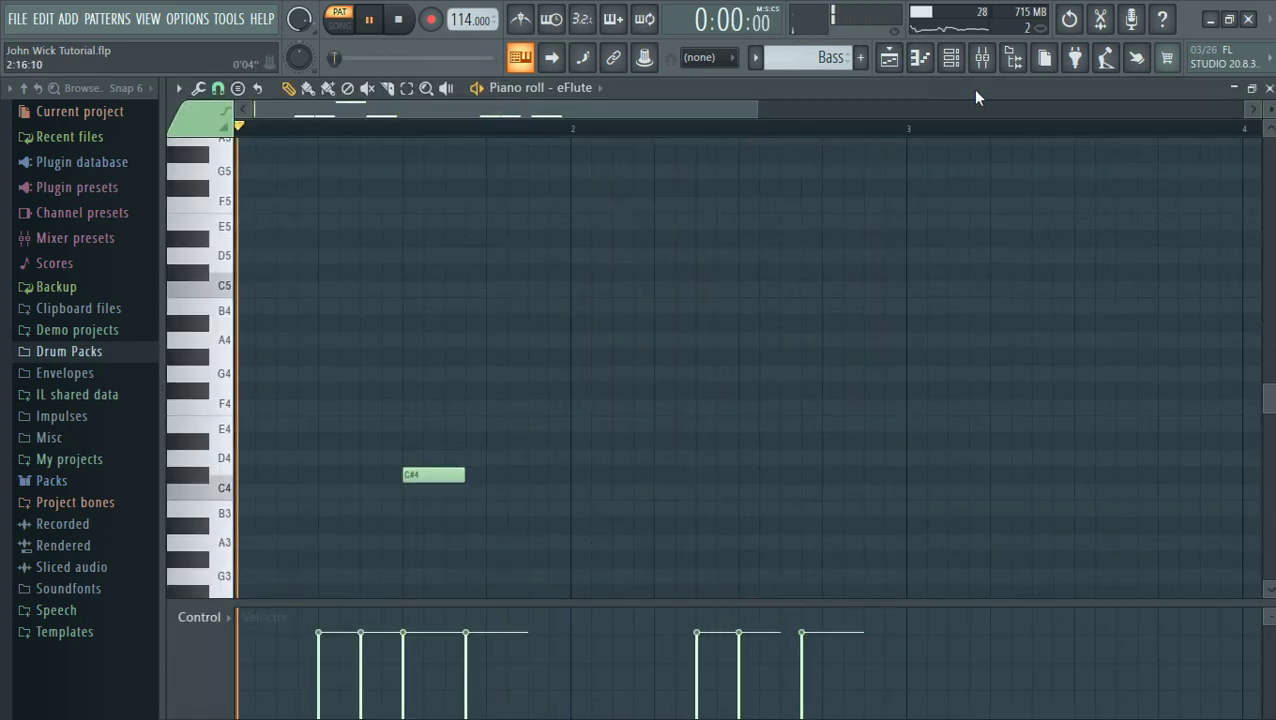
pyautogui.scroll(-3, 976, 92)
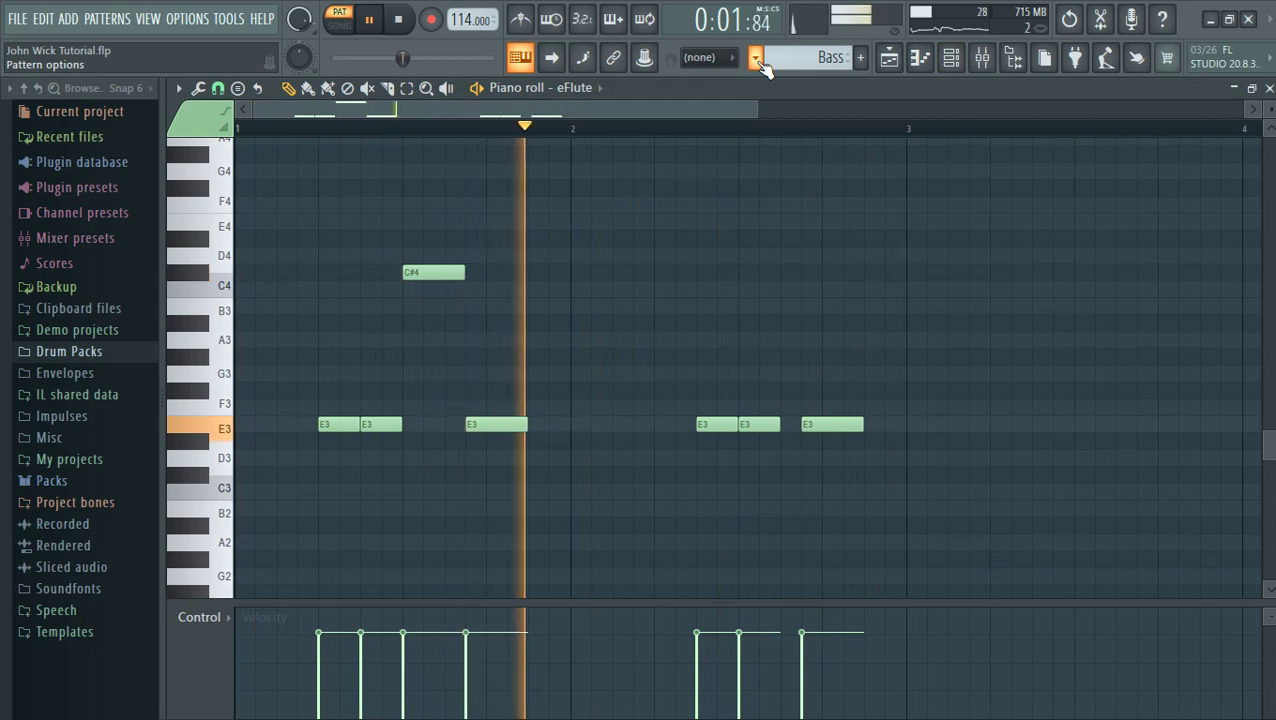
pyautogui.click(958, 60)
pyautogui.click(960, 62)
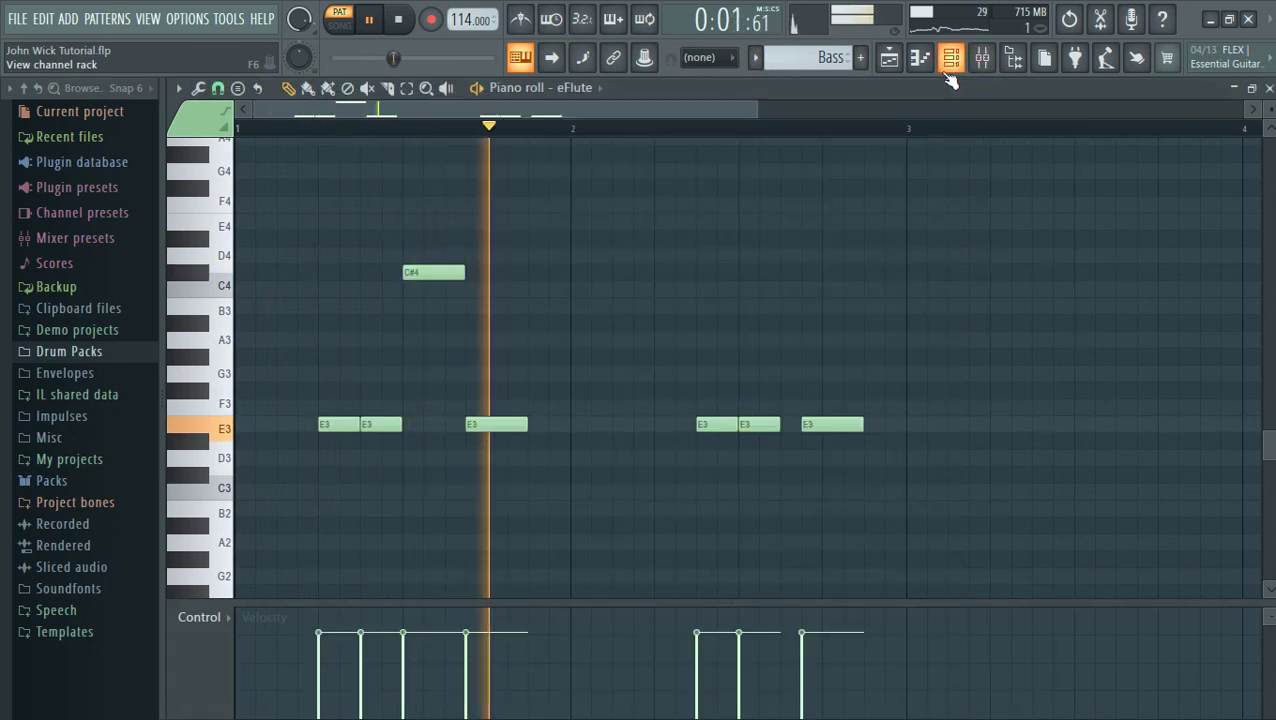
pyautogui.click(958, 62)
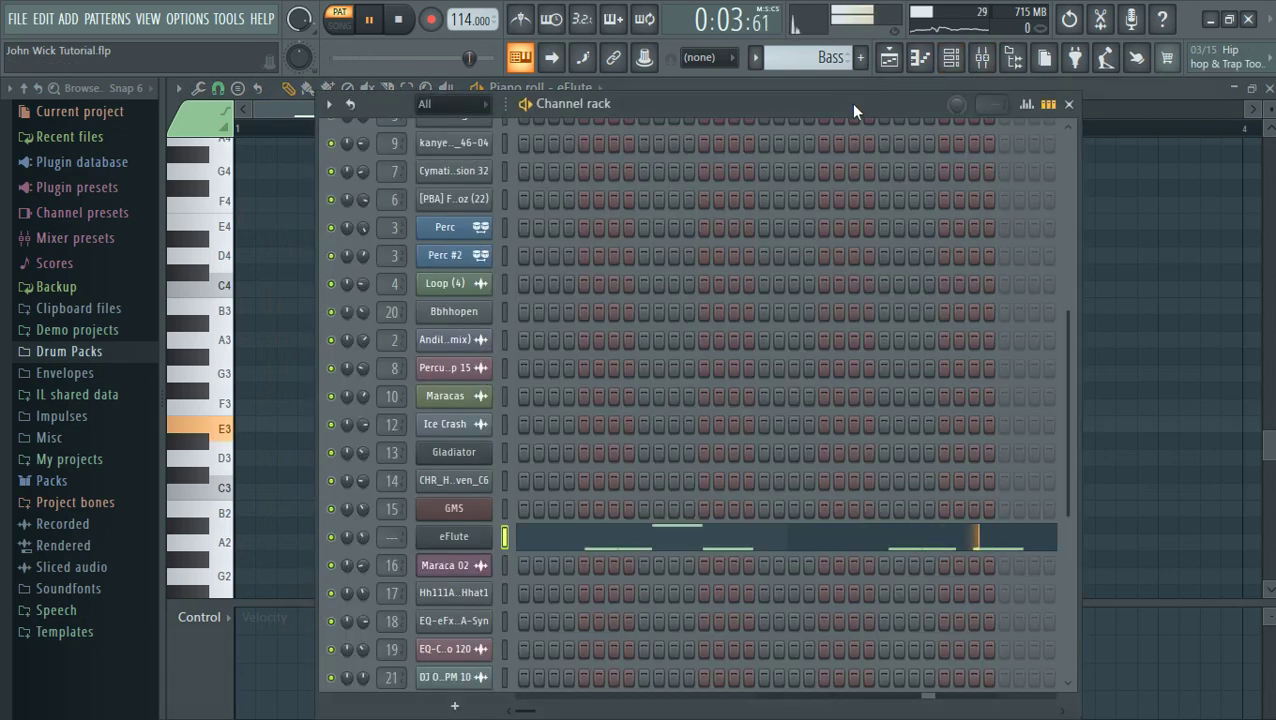
pyautogui.moveTo(850, 103); pyautogui.dragTo(771, 96)
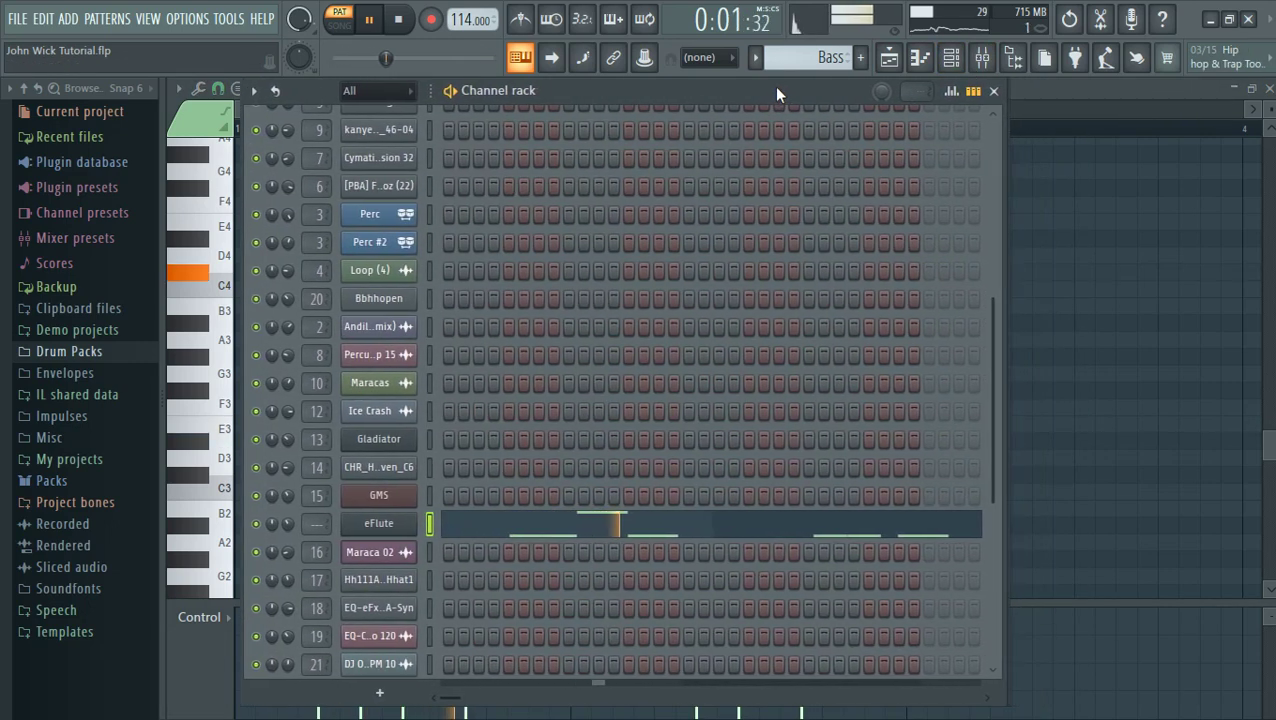
pyautogui.click(952, 62)
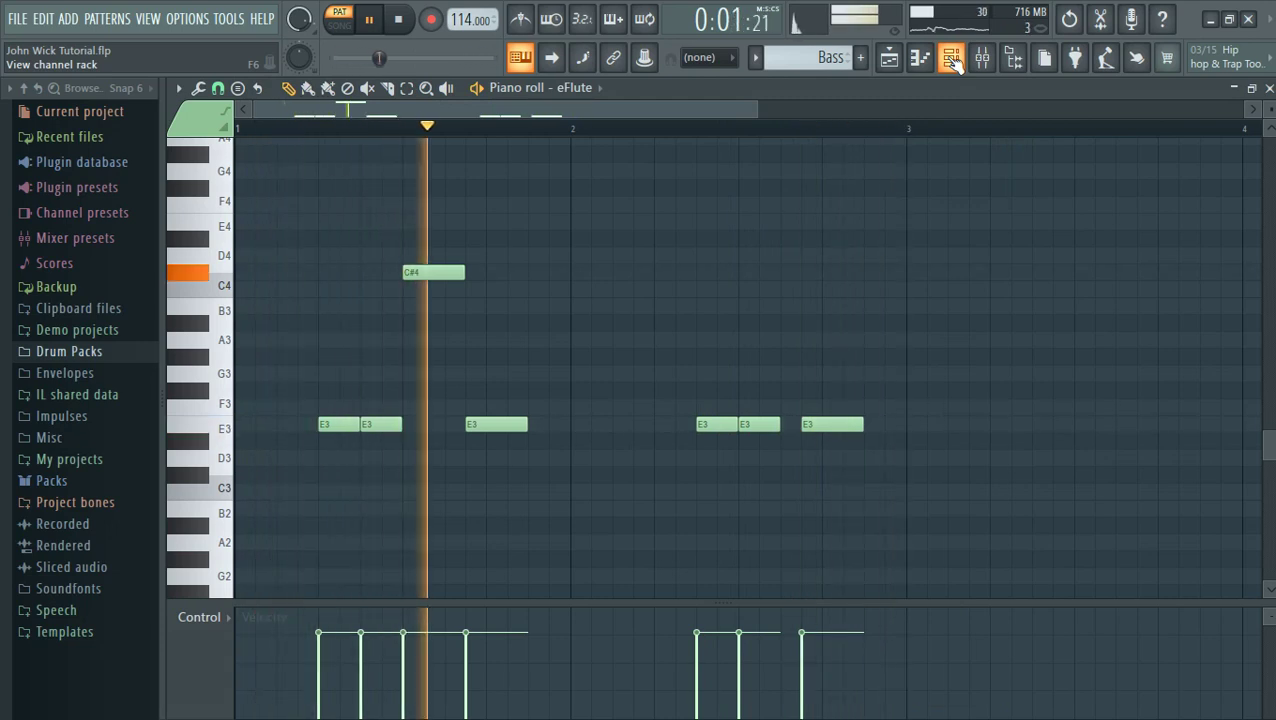
pyautogui.press('space')
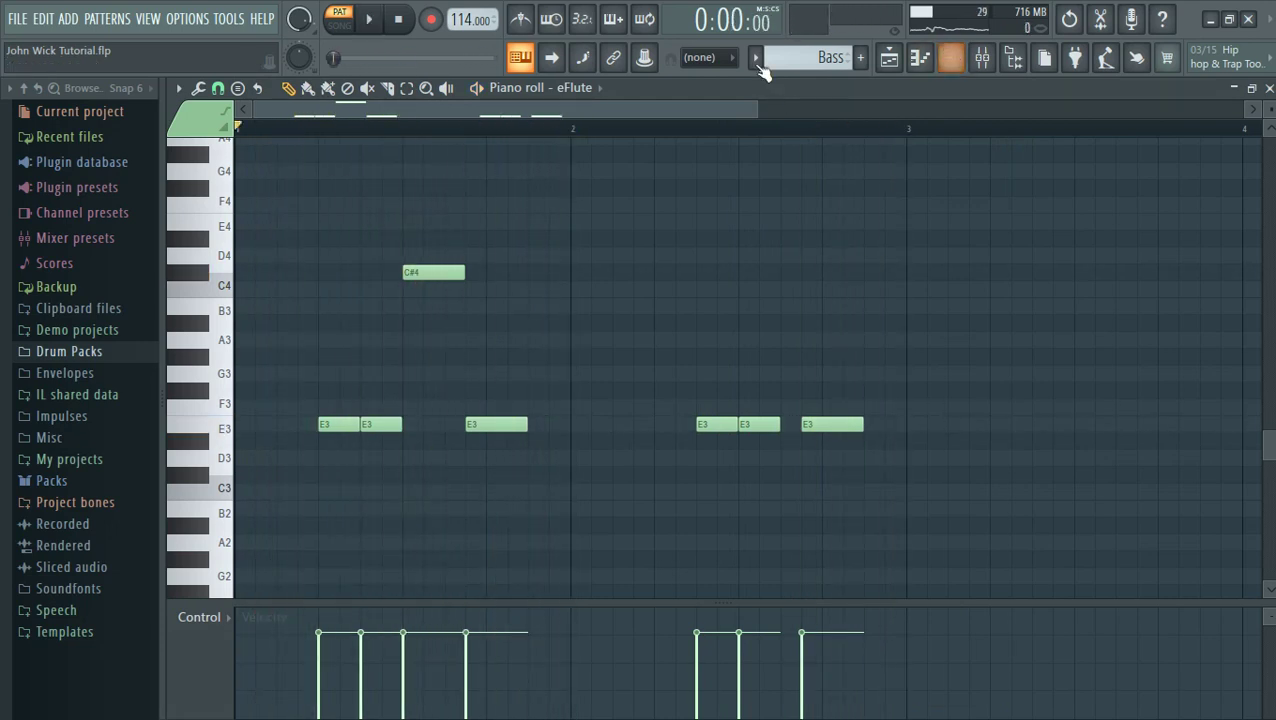
# Play the first Hat pattern and examine its steps on the channel rack
pyautogui.click(755, 58)
pyautogui.click(800, 190)
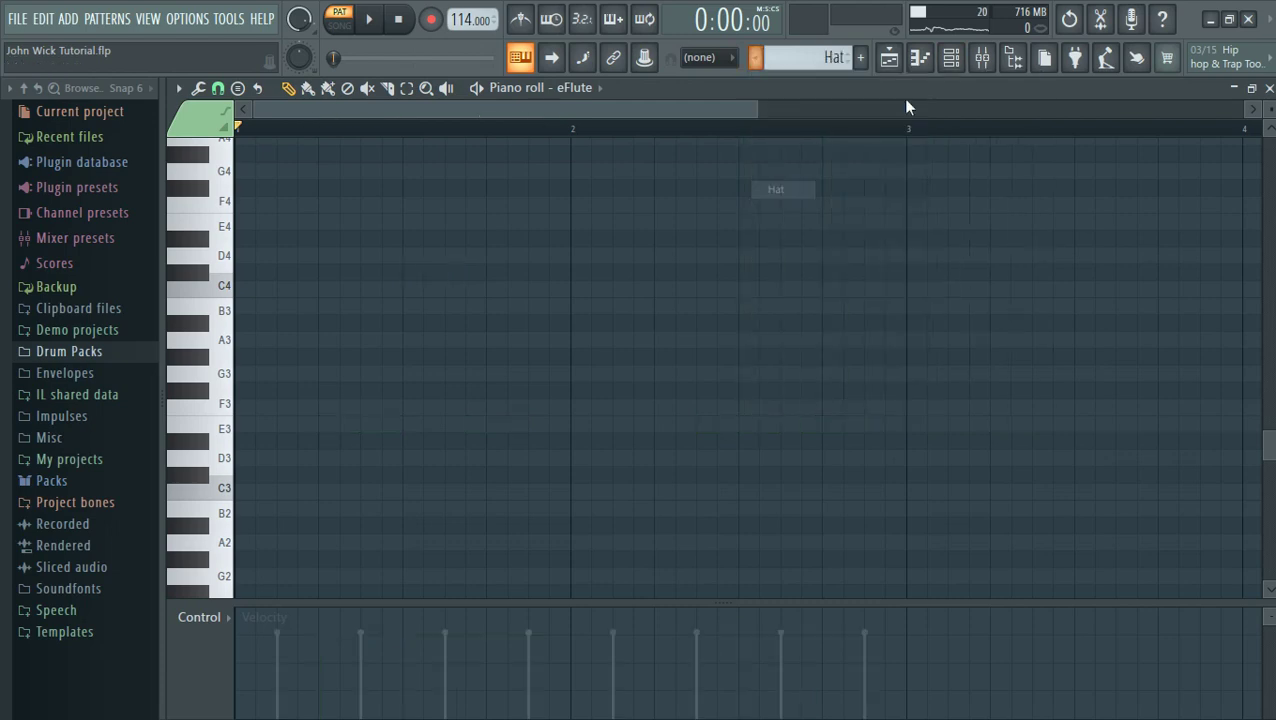
pyautogui.press('space')
pyautogui.click(951, 59)
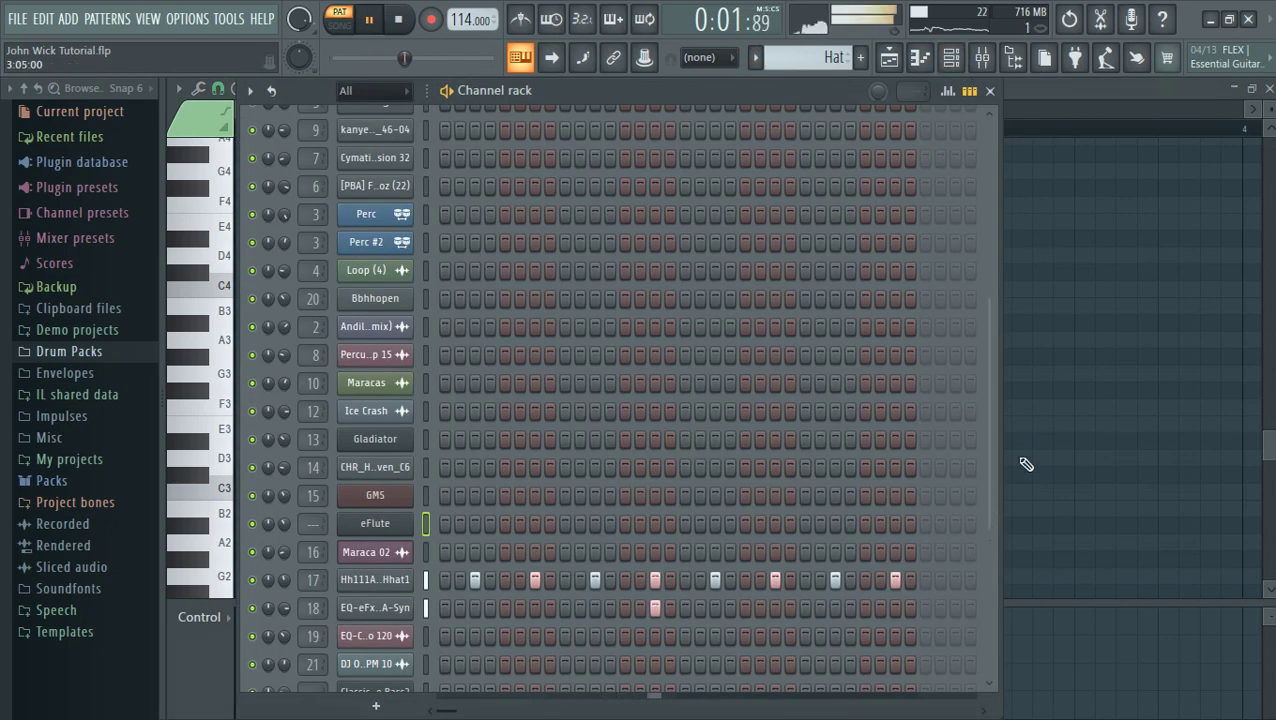
pyautogui.moveTo(985, 486); pyautogui.dragTo(1034, 591)
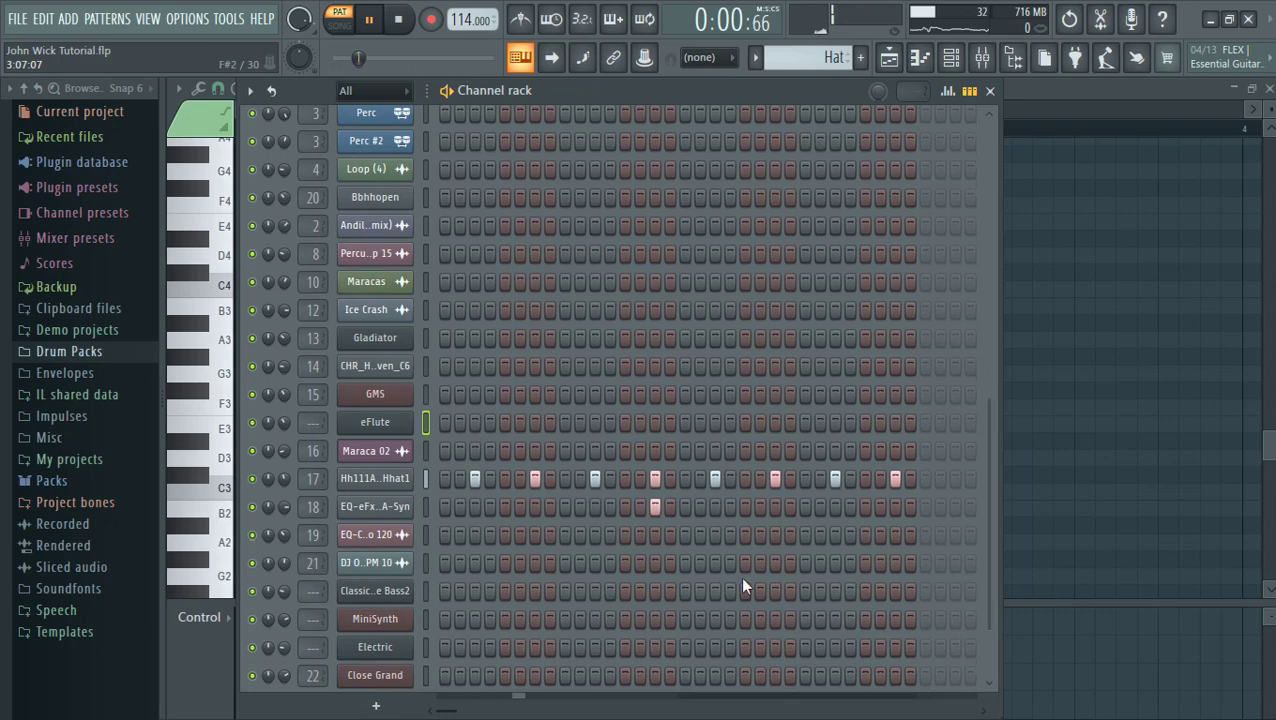
# Inspect the sampler settings of the Hh111A Hhat1 channel and the EQ-eFx141 A-Syn channel, auditioning the A-Syn sample
pyautogui.click(382, 485)
pyautogui.click(743, 225)
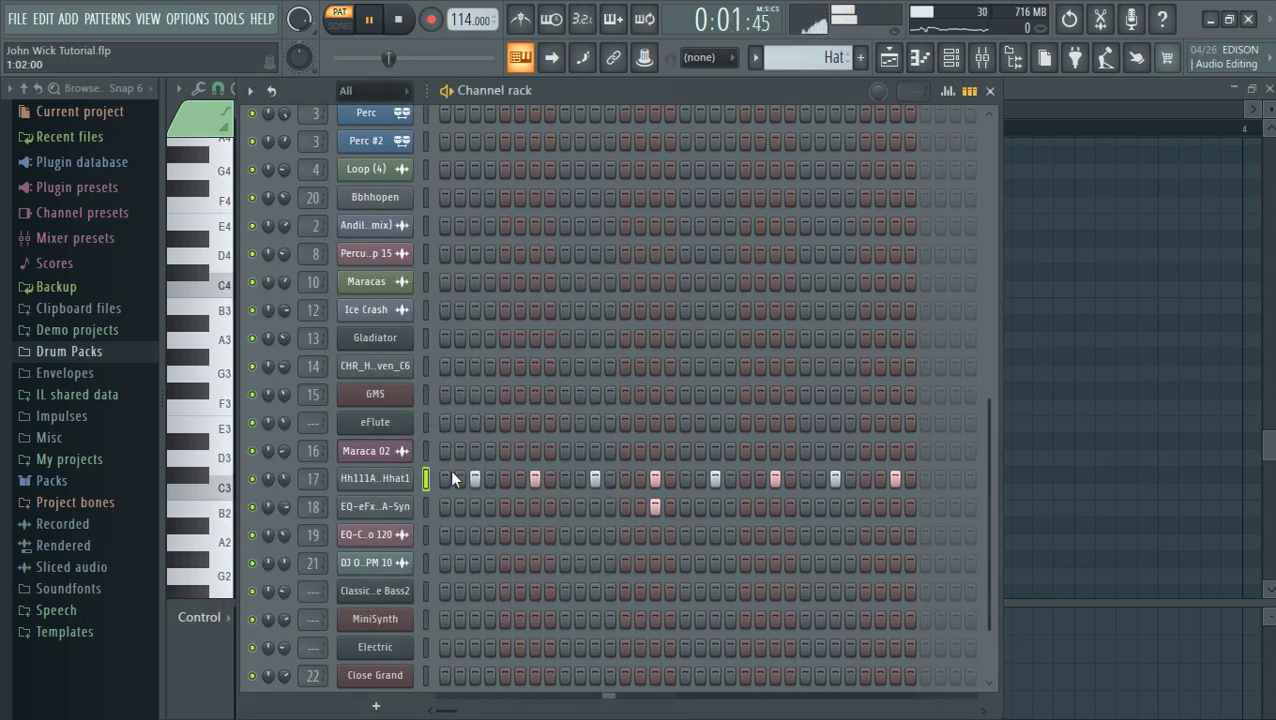
pyautogui.click(388, 507)
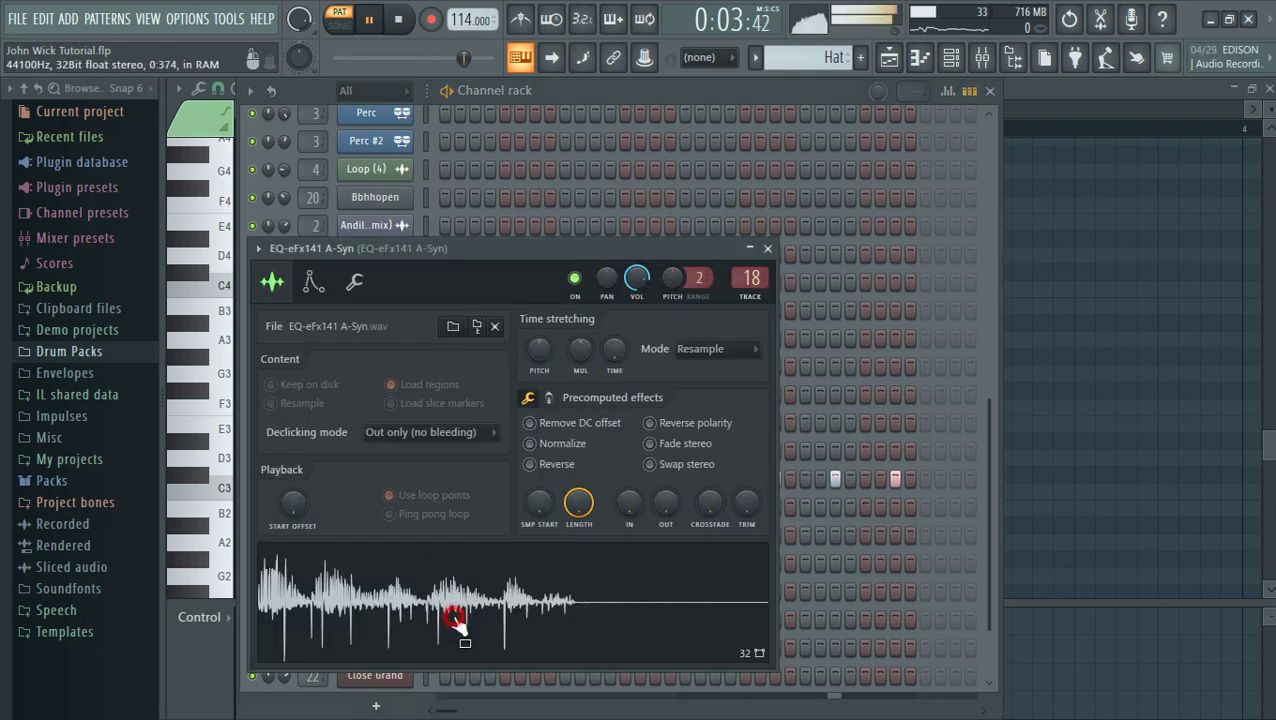
pyautogui.click(768, 248)
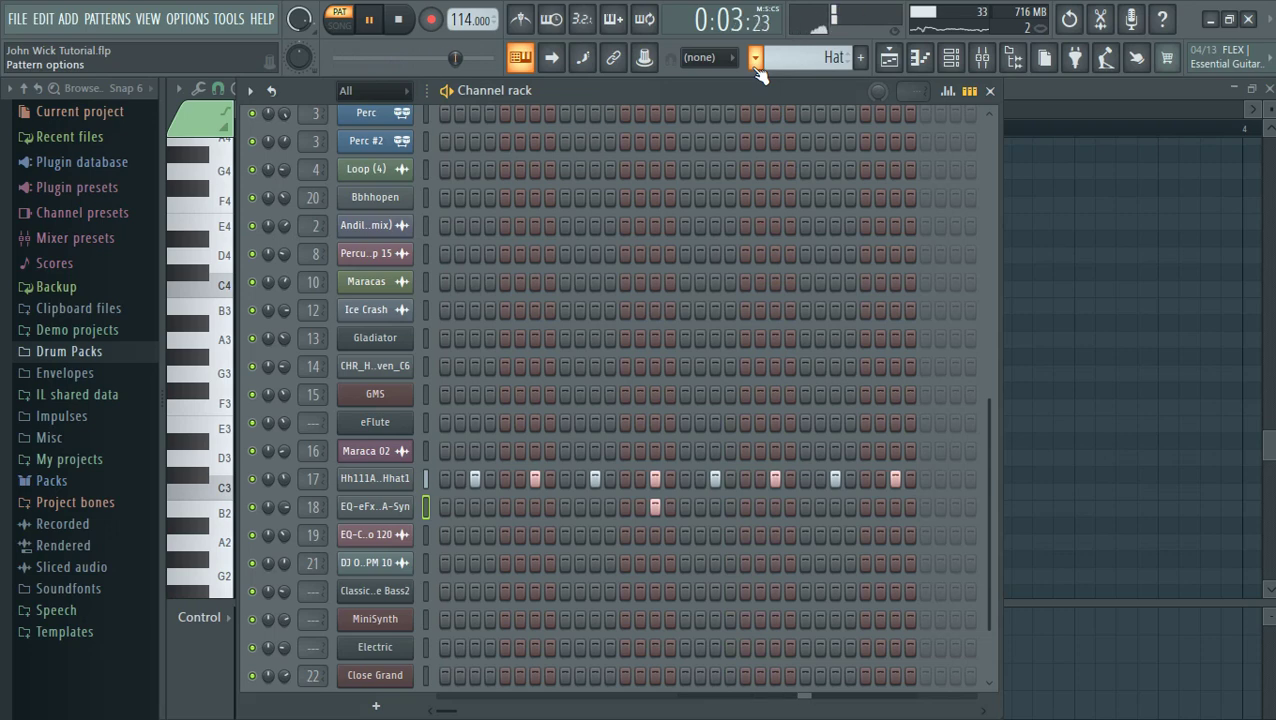
# Play the second Hat pattern and inspect the Bbhhopen channel's steps and sample settings
pyautogui.click(756, 67)
pyautogui.click(790, 205)
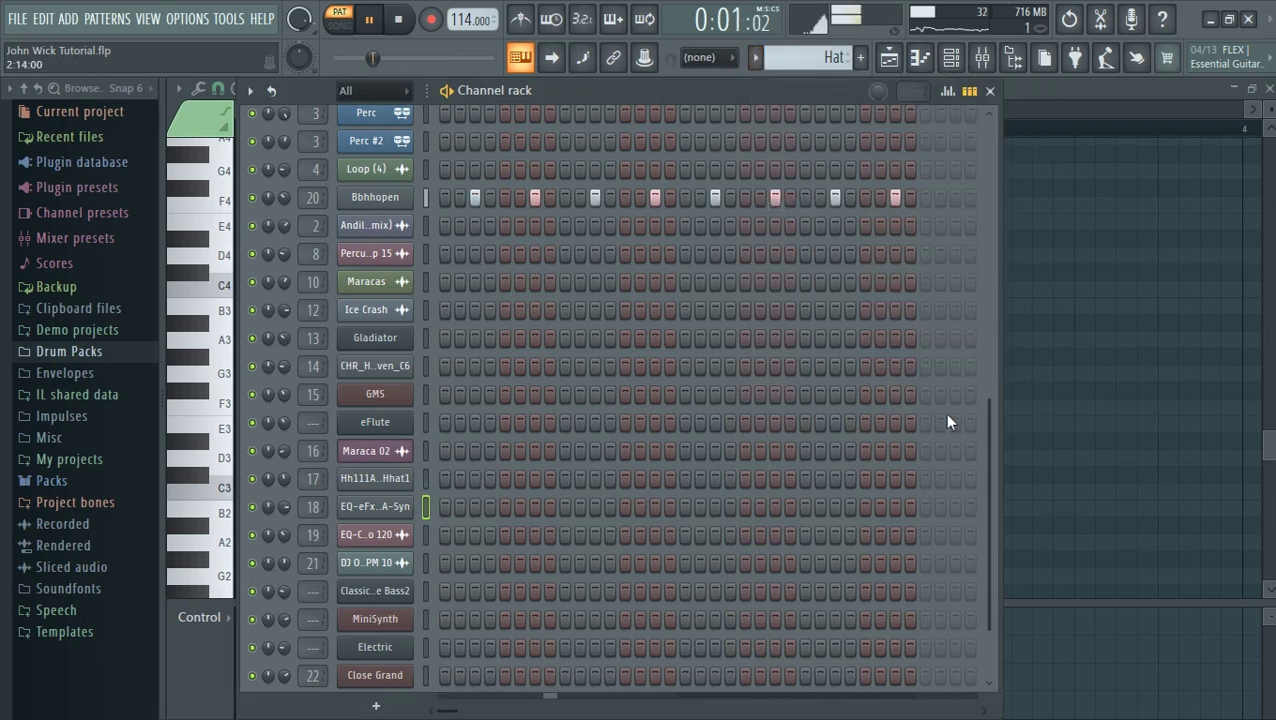
pyautogui.moveTo(984, 420); pyautogui.dragTo(968, 166)
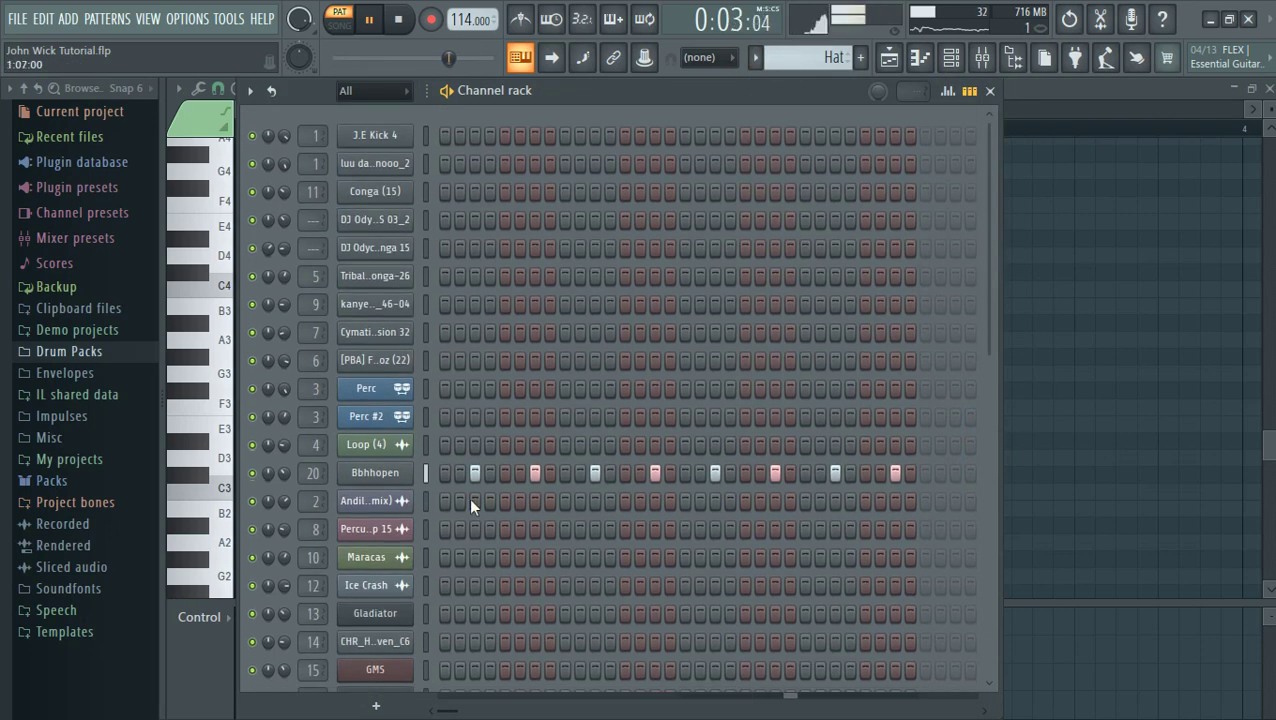
pyautogui.click(398, 476)
pyautogui.click(474, 567)
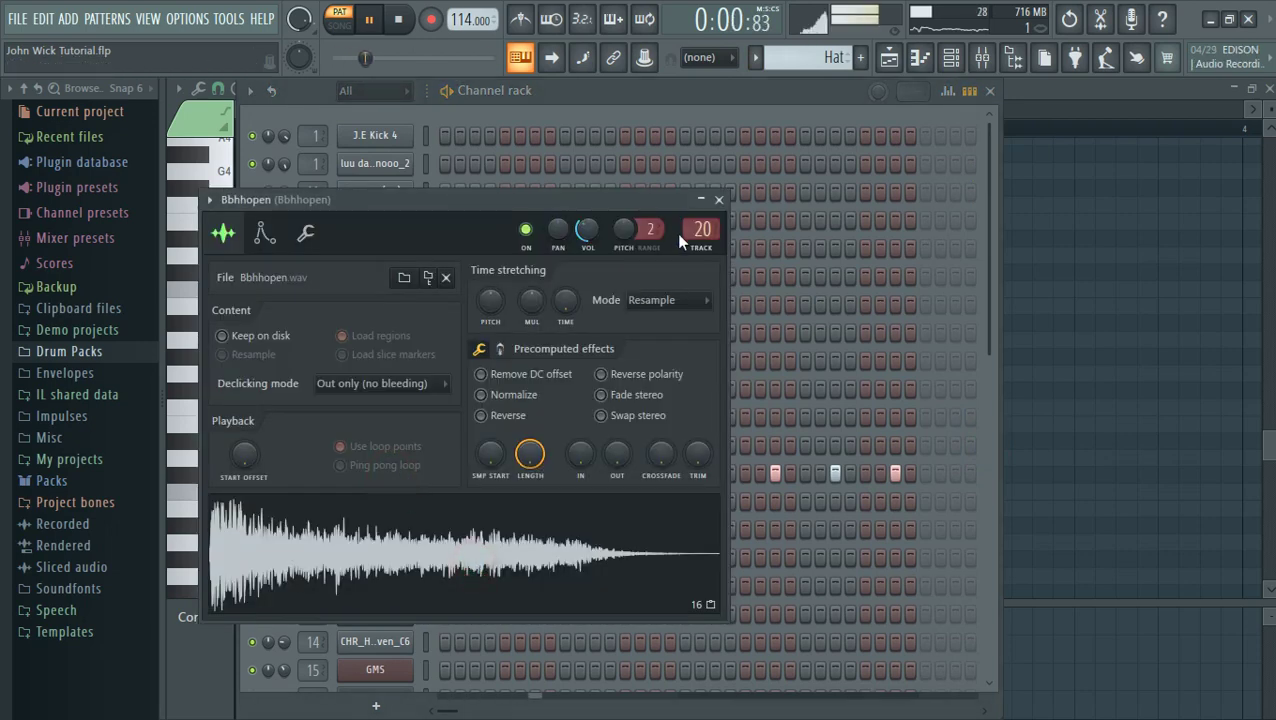
pyautogui.click(720, 201)
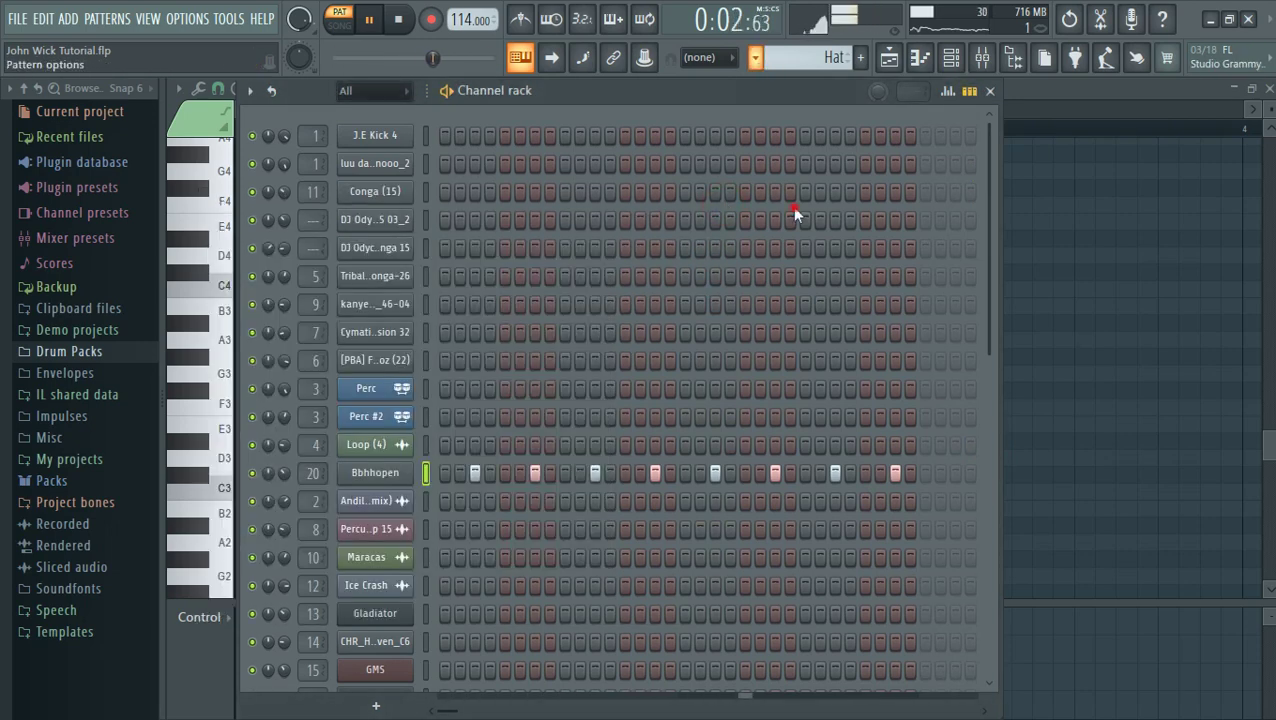
# Play the Bass pattern listed after the second Hat and inspect the Classic Desire Bass2 channel's Fruity DX10 settings
pyautogui.click(758, 62)
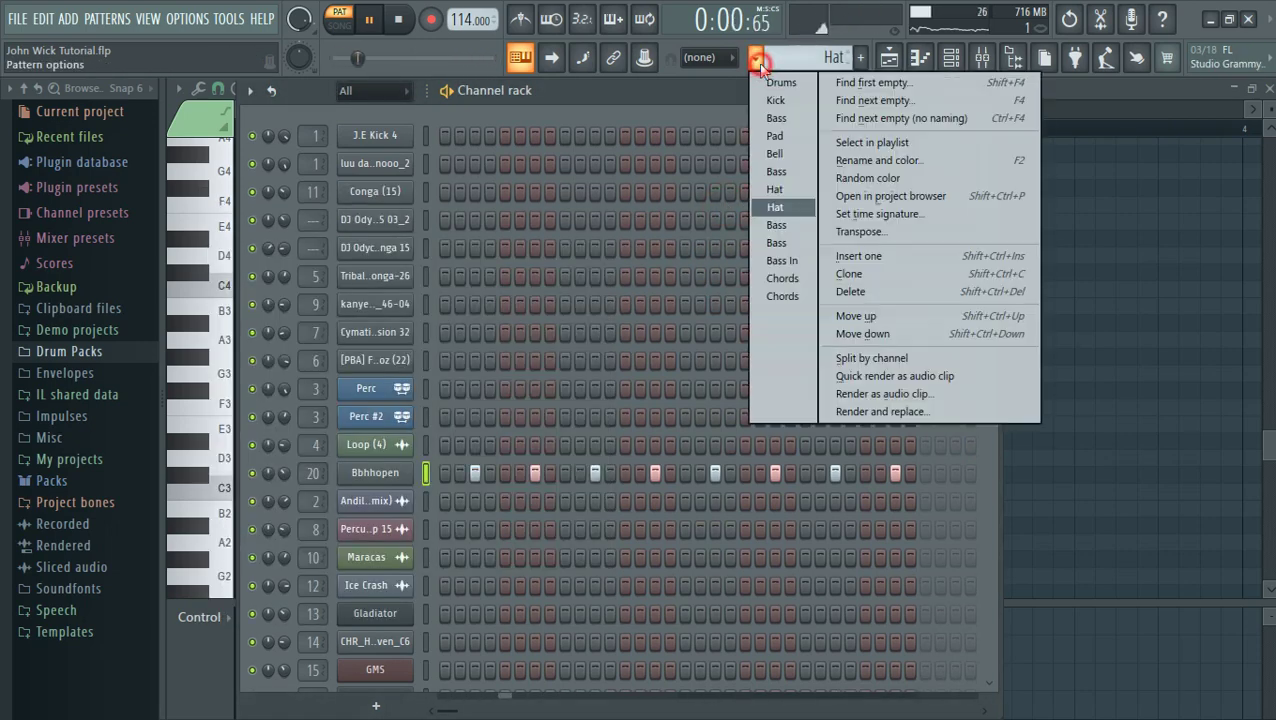
pyautogui.click(801, 224)
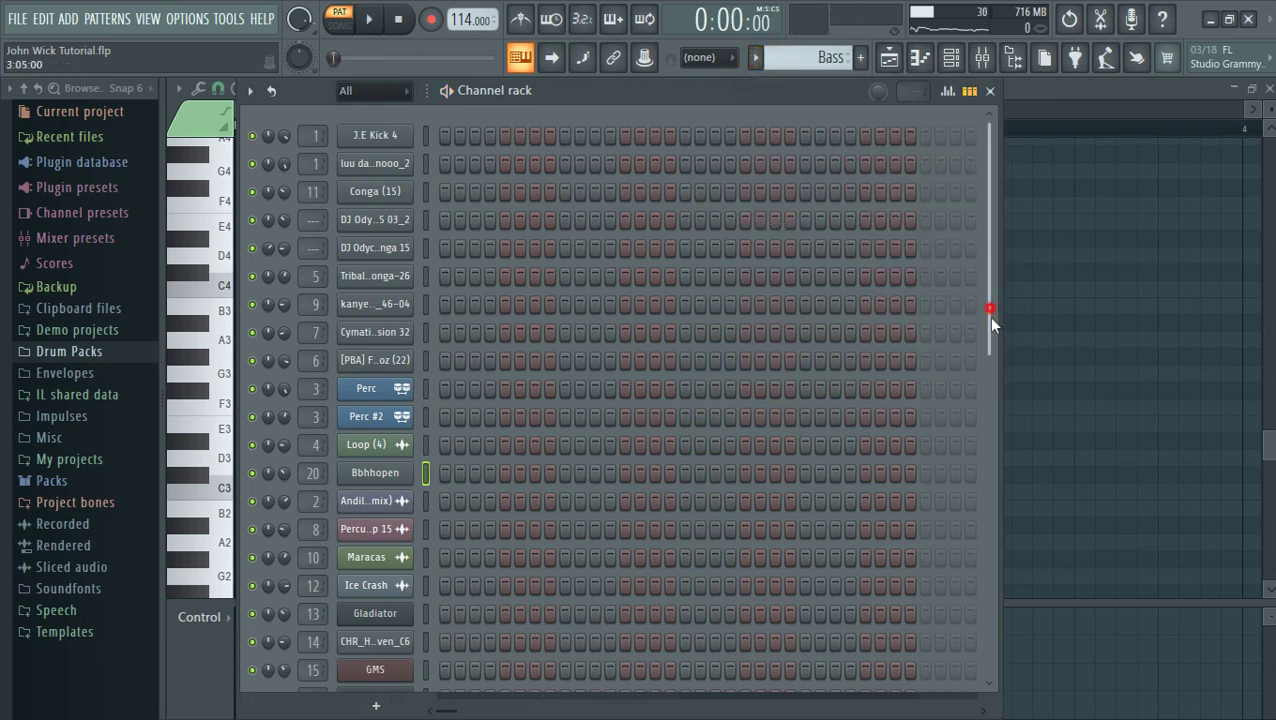
pyautogui.moveTo(988, 316); pyautogui.dragTo(1037, 640)
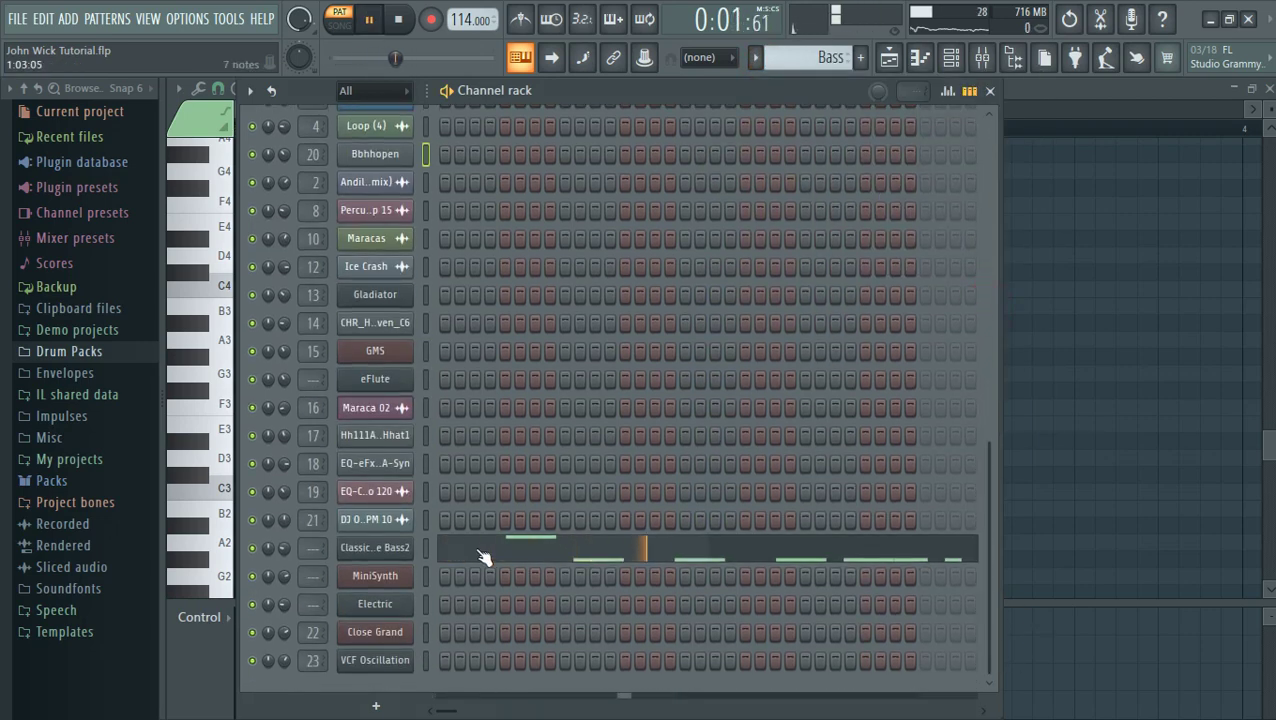
pyautogui.click(380, 548)
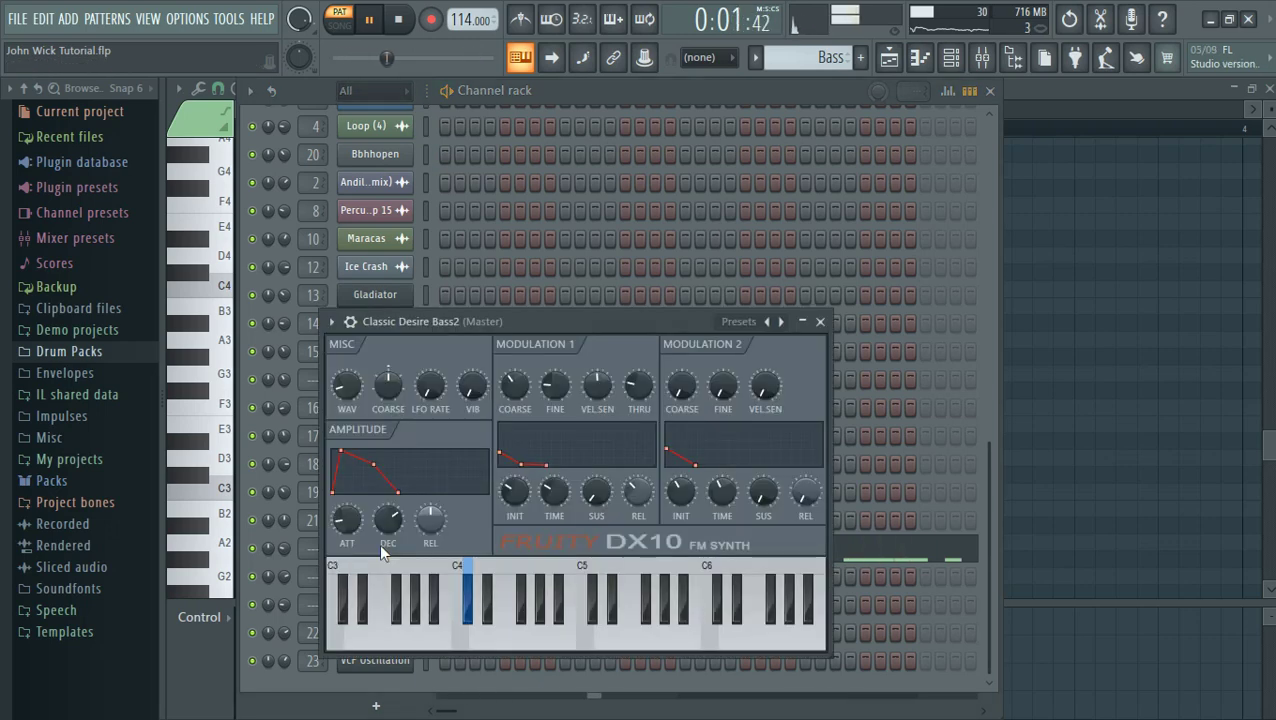
pyautogui.click(820, 322)
# Examine the Classic Desire Bass2 notes of this Bass pattern in the piano roll during playback, and close the piano roll
pyautogui.click(625, 553)
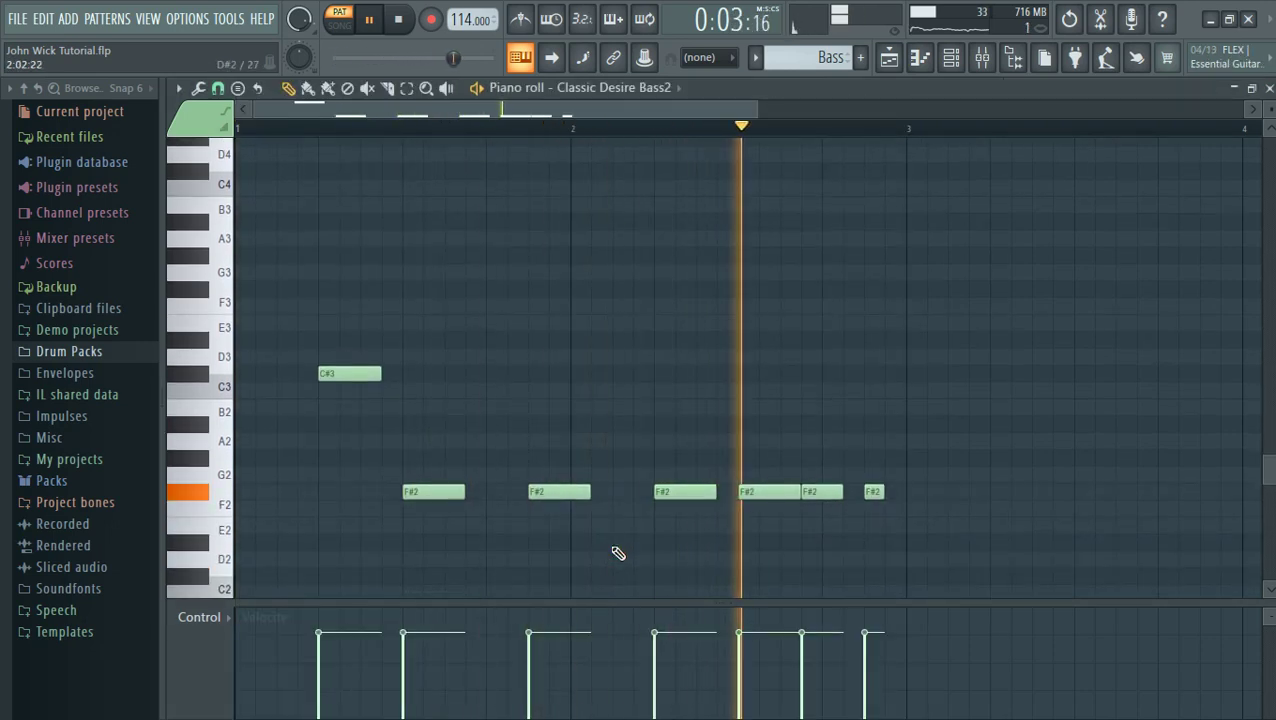
pyautogui.scroll(1, 618, 553)
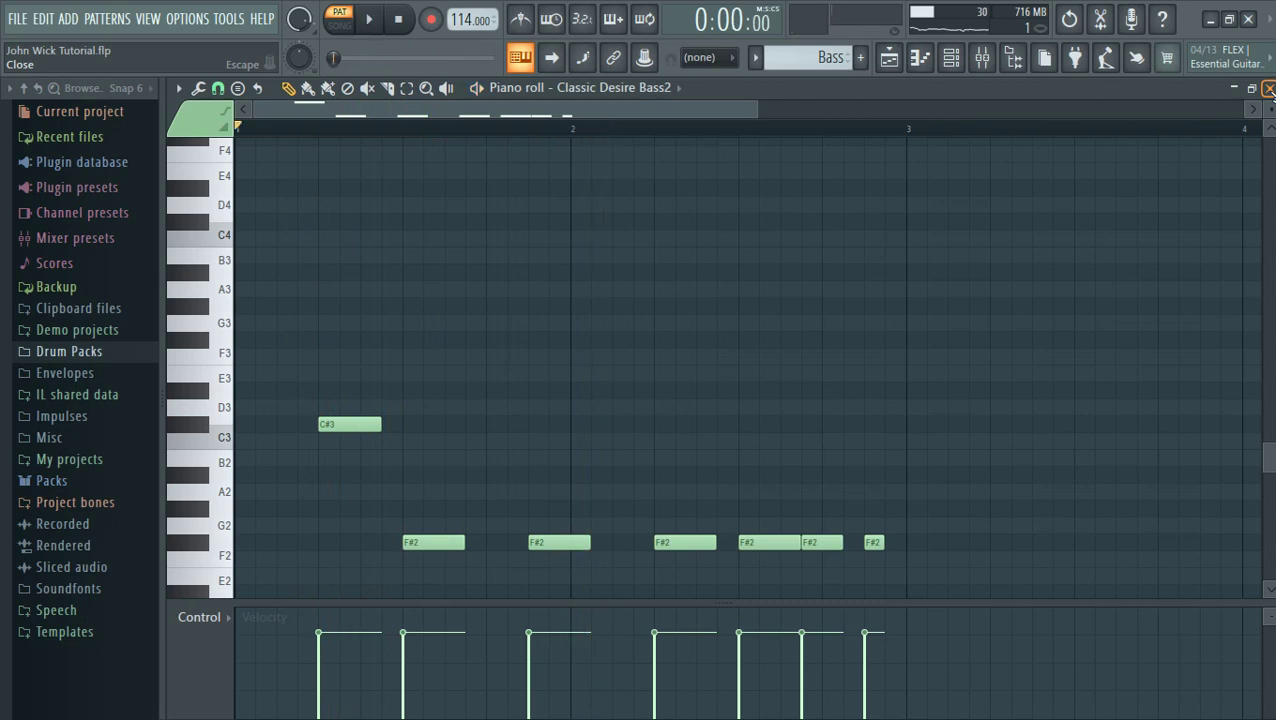
pyautogui.click(1270, 89)
# Play the last Bass pattern before Bass In, examine its eFlute notes in the piano roll, and stop playback
pyautogui.click(757, 60)
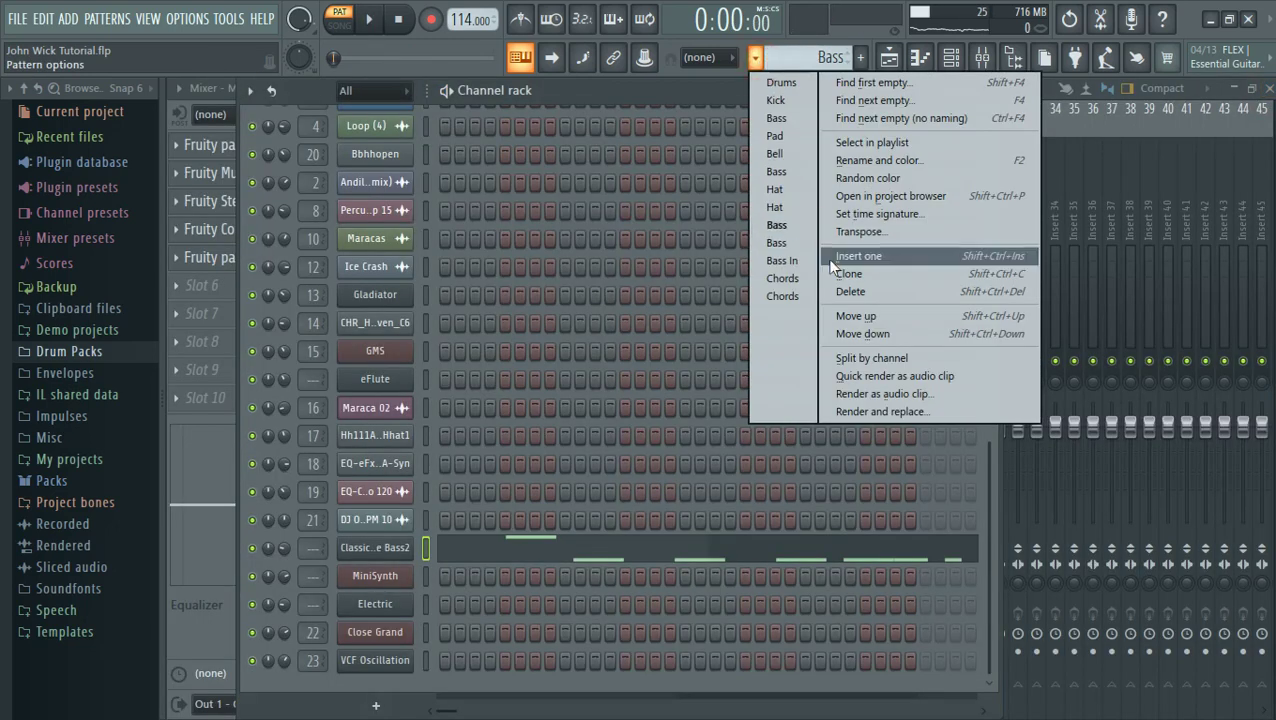
pyautogui.click(799, 243)
pyautogui.press('space')
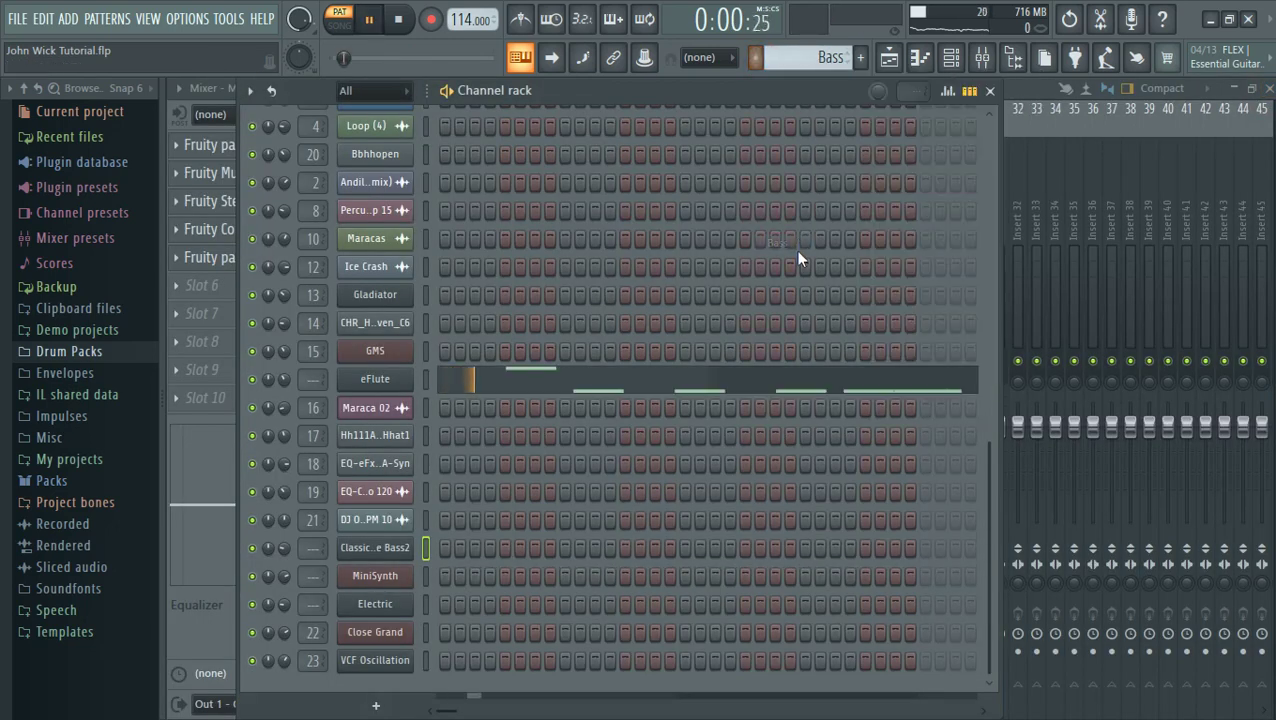
pyautogui.click(480, 390)
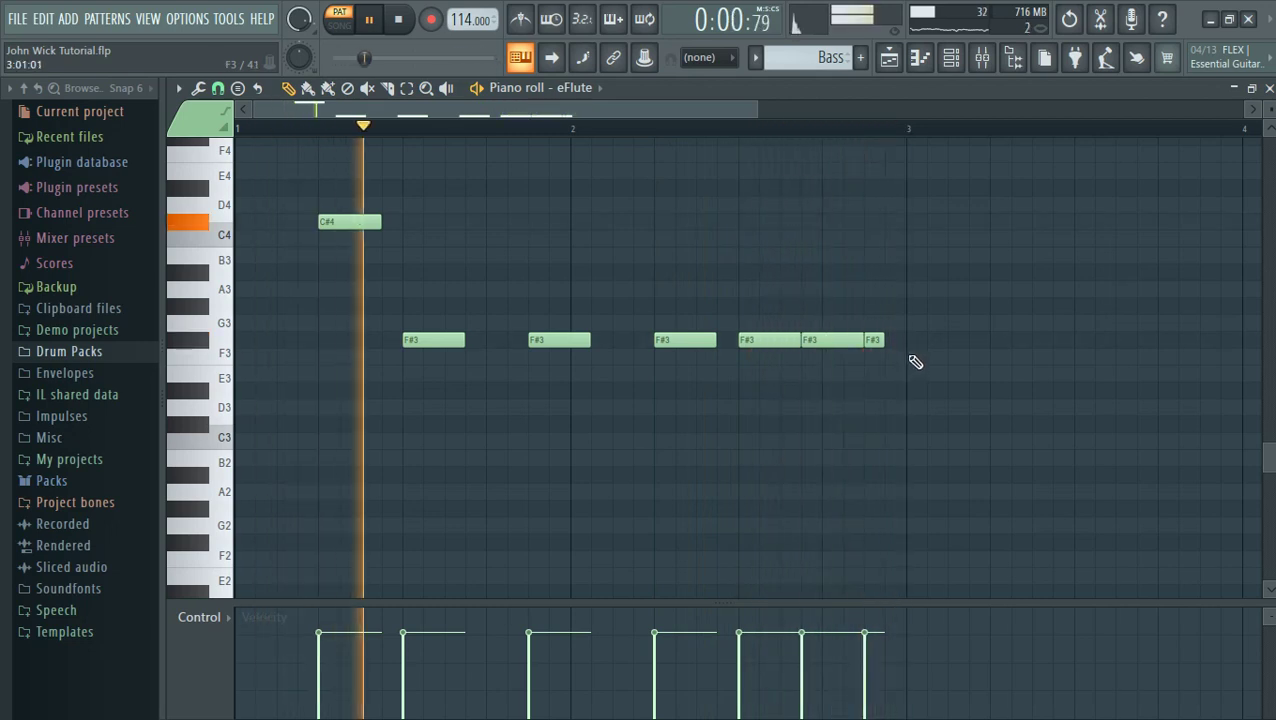
pyautogui.click(852, 289)
pyautogui.rightClick(848, 290)
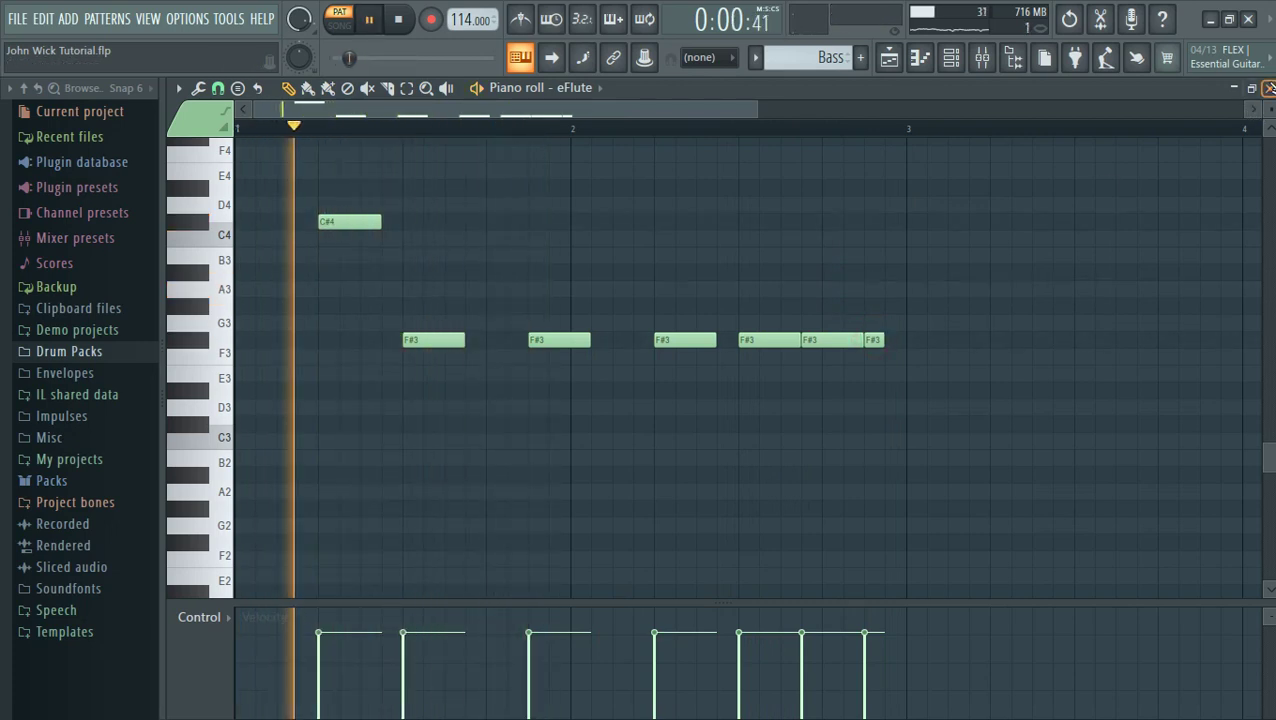
pyautogui.click(1268, 88)
pyautogui.press('space')
# Play the Bass In pattern and inspect the MiniSynth channel's Bass Tube preset in its presets library
pyautogui.click(755, 58)
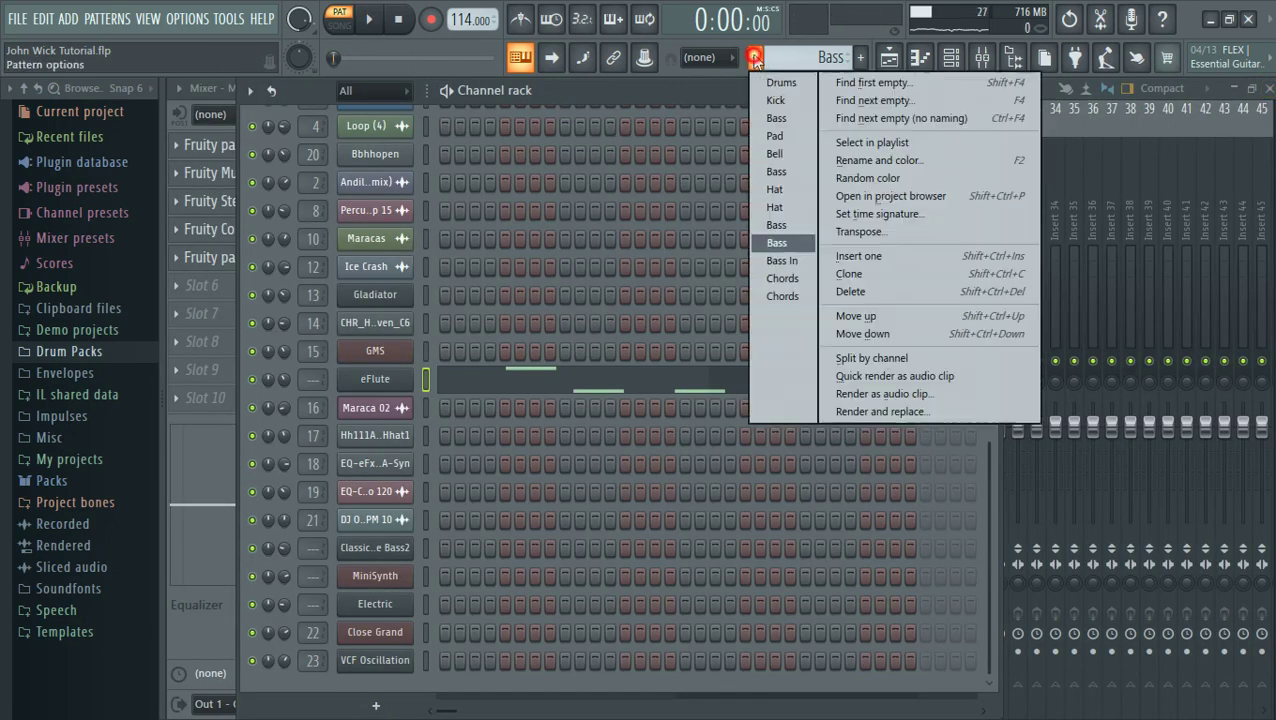
pyautogui.click(800, 261)
pyautogui.press('space')
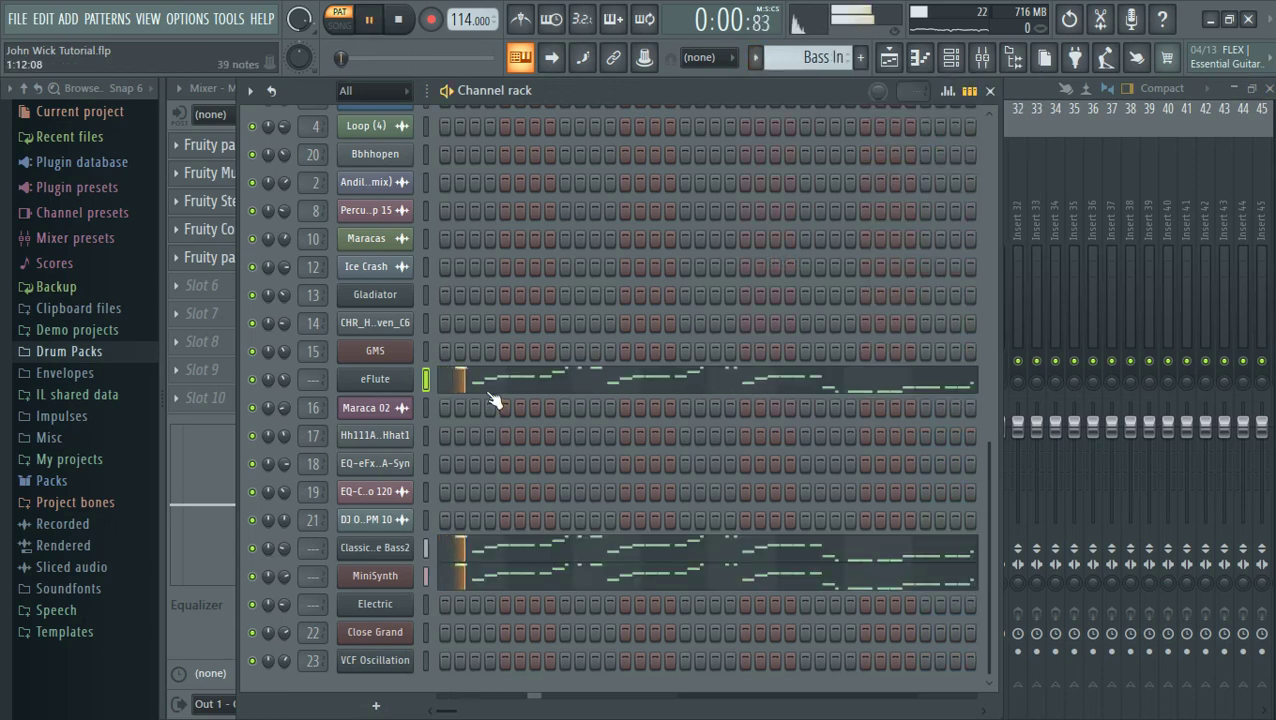
pyautogui.click(396, 580)
pyautogui.click(690, 510)
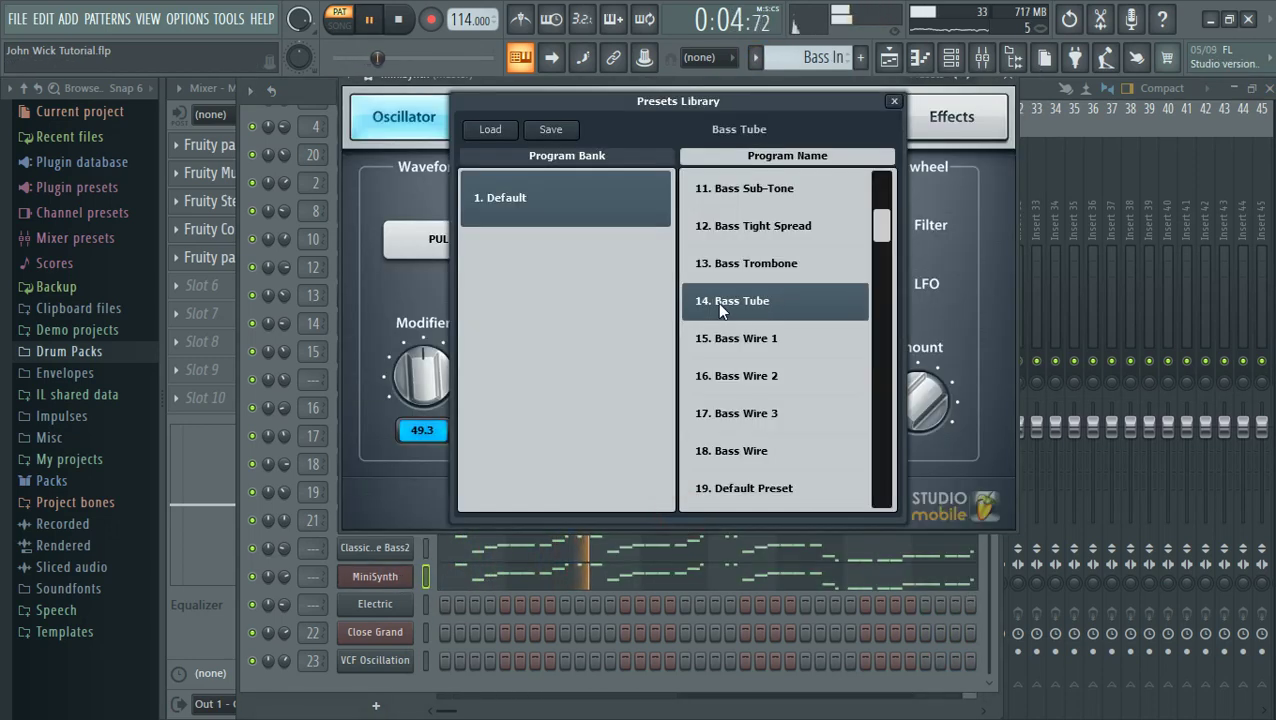
pyautogui.click(1013, 80)
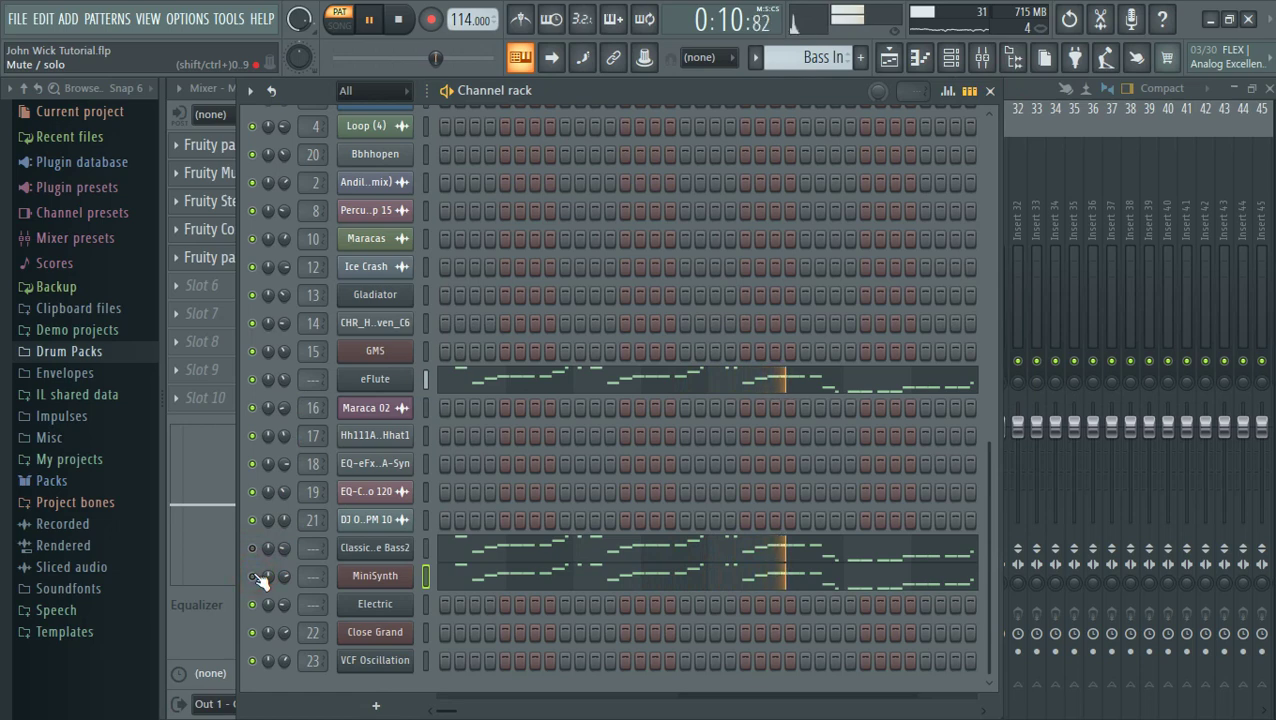
# Examine the Bass In pattern's eFlute notes in the piano roll, with the view following playback
pyautogui.click(522, 386)
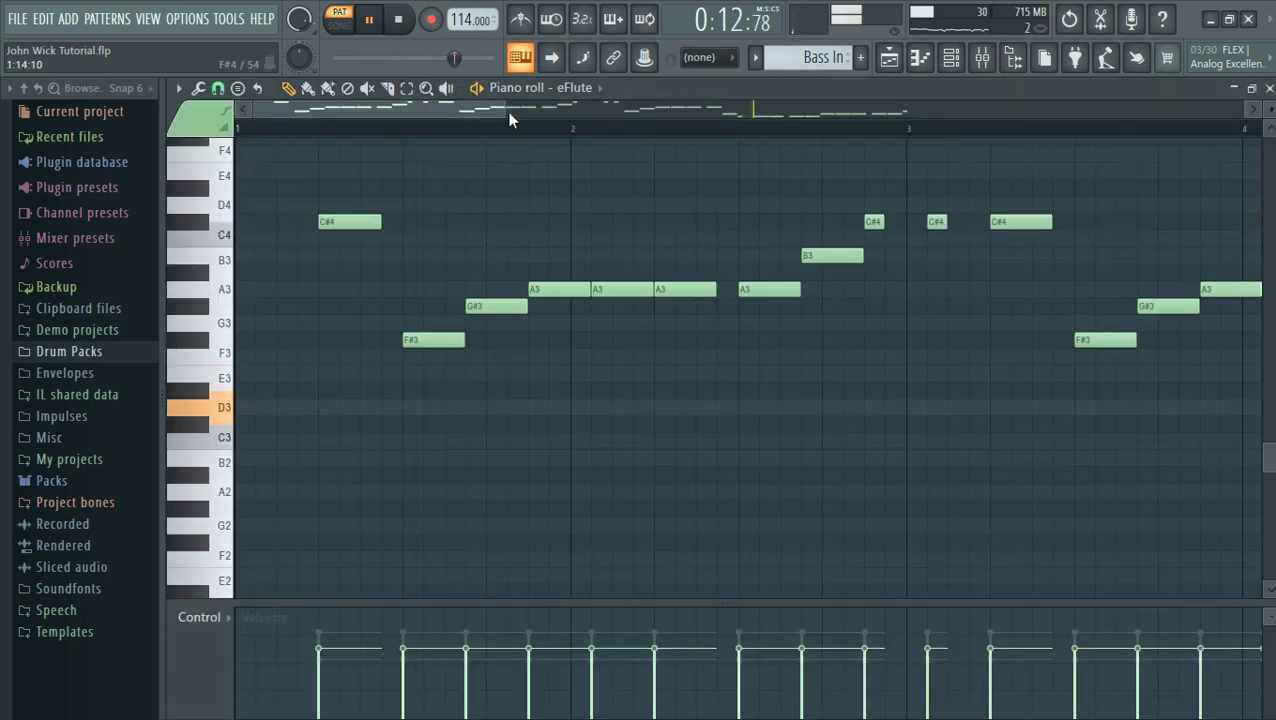
pyautogui.moveTo(732, 93); pyautogui.dragTo(640, 110)
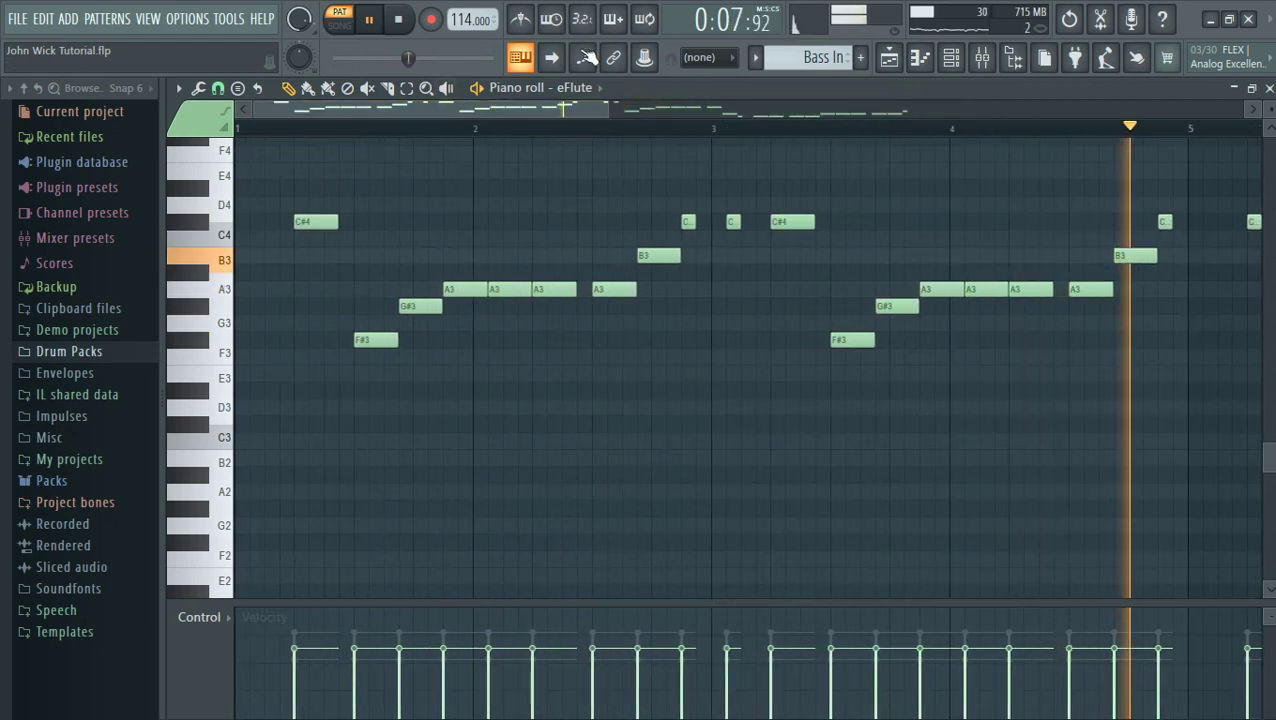
pyautogui.click(553, 59)
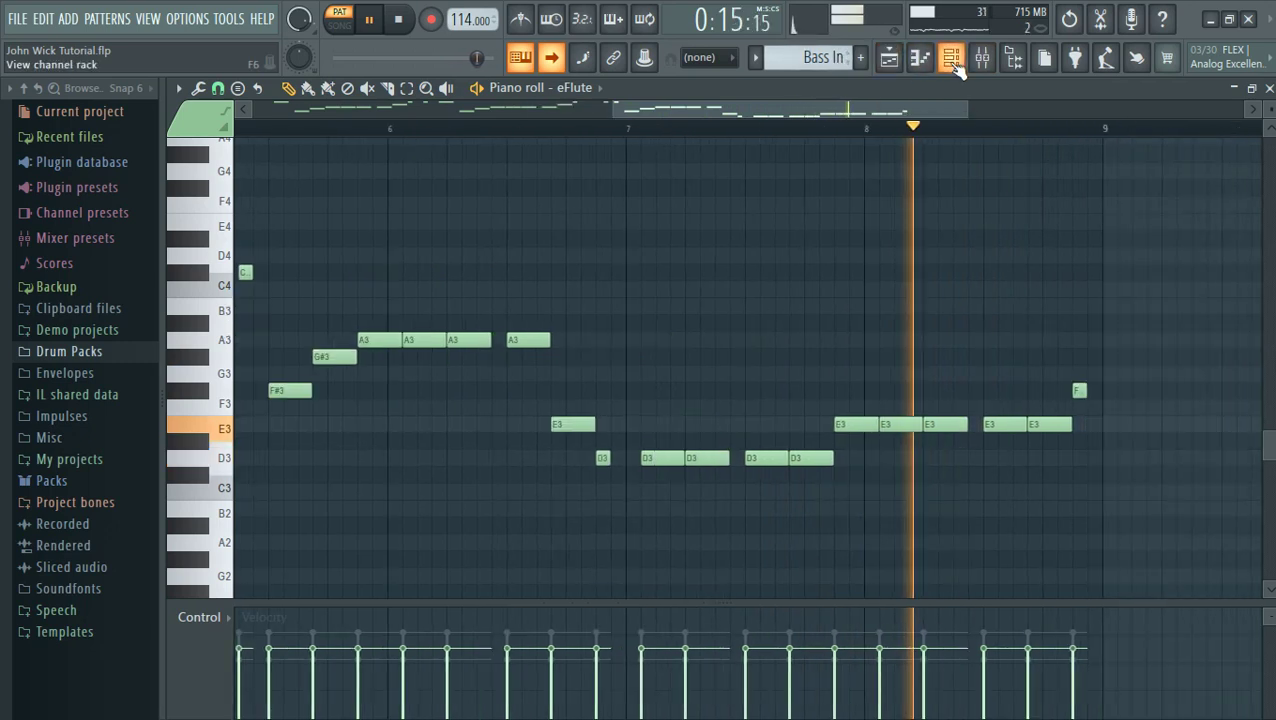
# Unmute Classic Desire Bass2, mute eFlute, and examine the Bass In notes of Classic Desire Bass2 in the piano roll
pyautogui.click(951, 60)
pyautogui.click(258, 547)
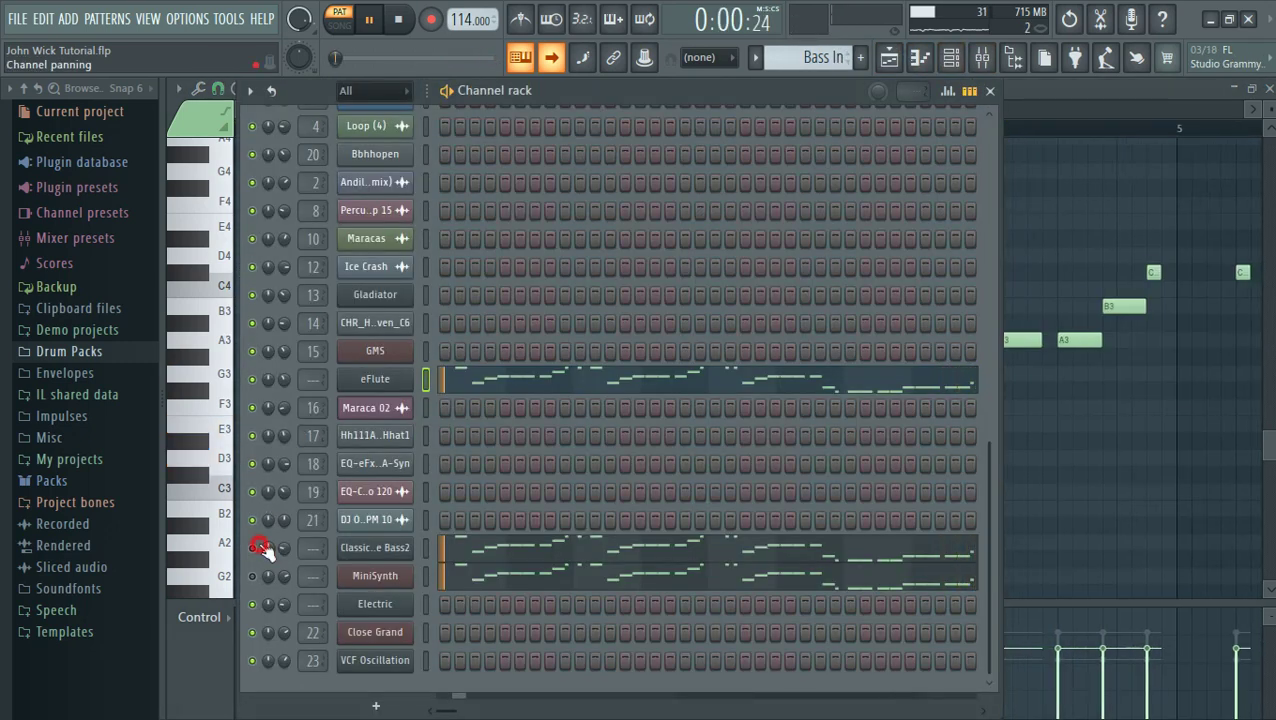
pyautogui.click(251, 381)
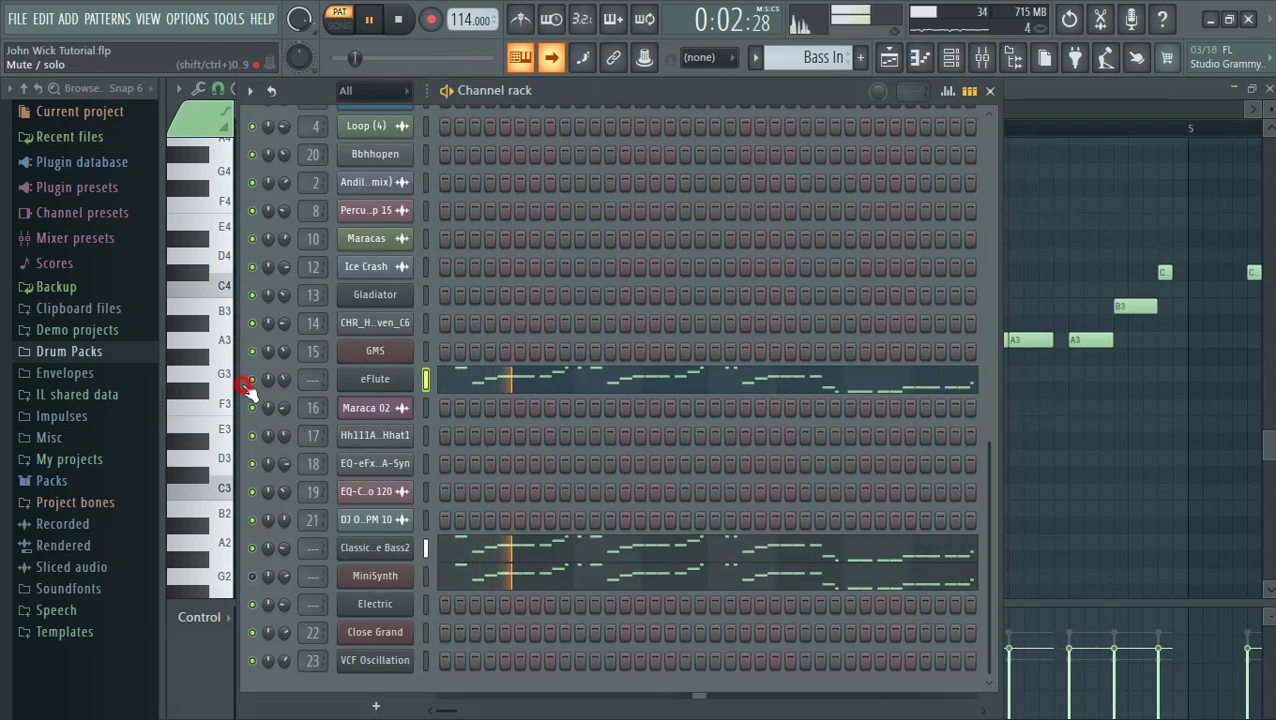
pyautogui.click(483, 547)
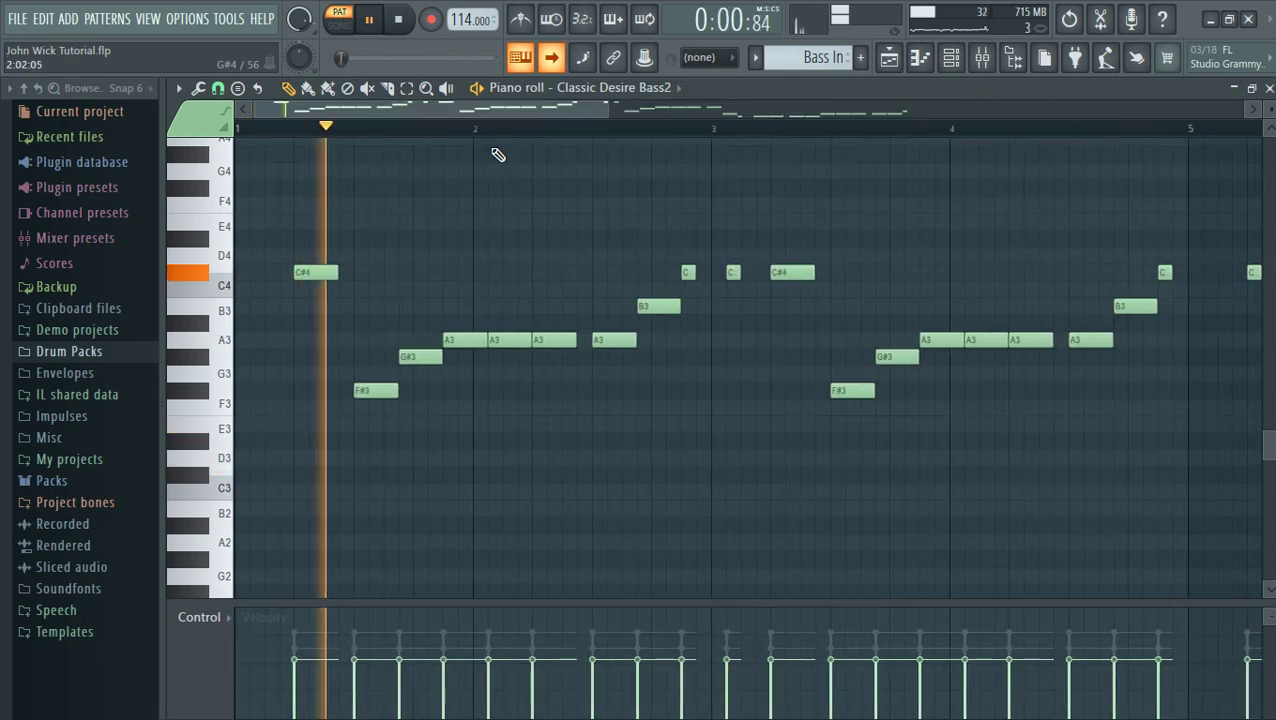
# Listen to MiniSynth without the other bass channels, examine its Bass In notes in the piano roll, and return to the channel rack
pyautogui.click(950, 59)
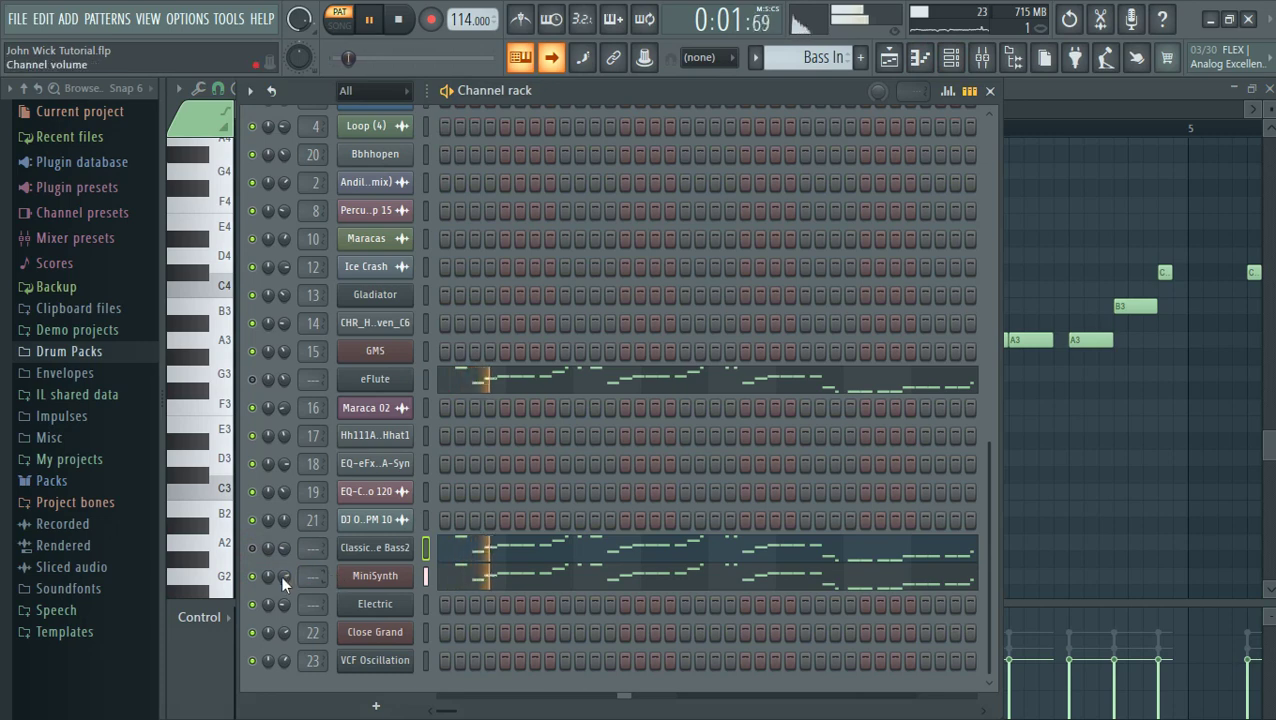
pyautogui.click(485, 570)
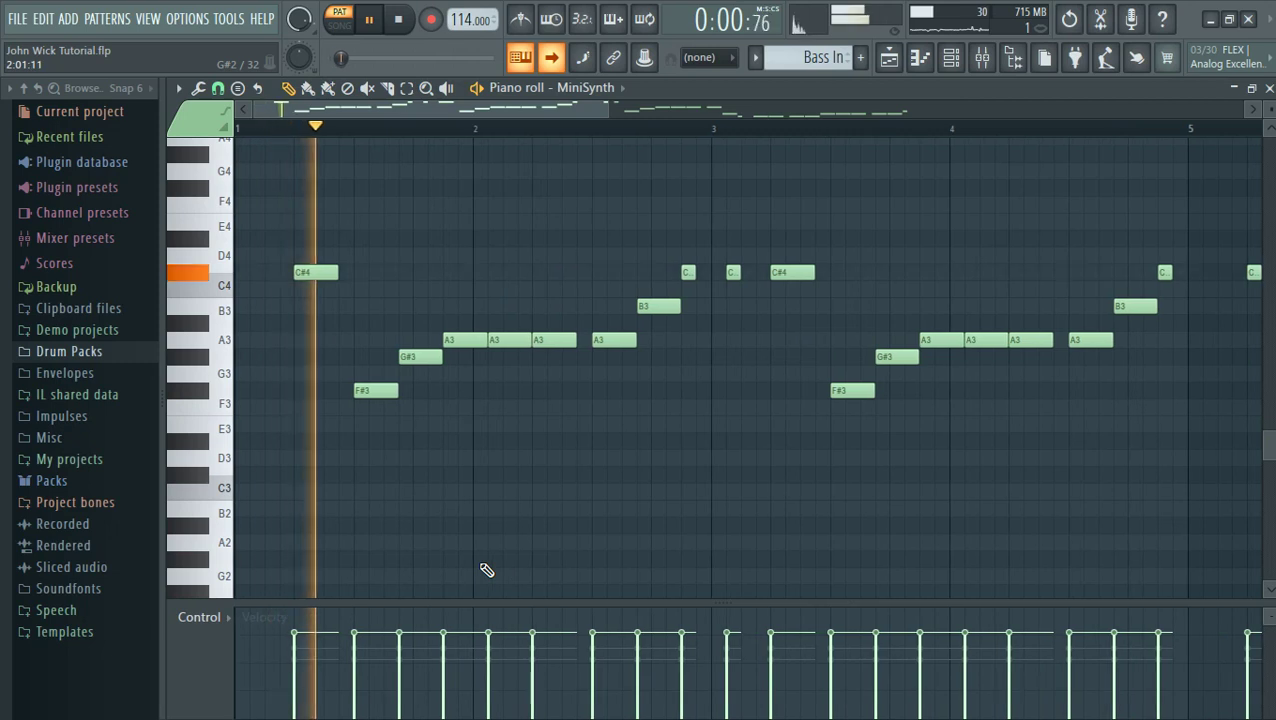
pyautogui.click(953, 58)
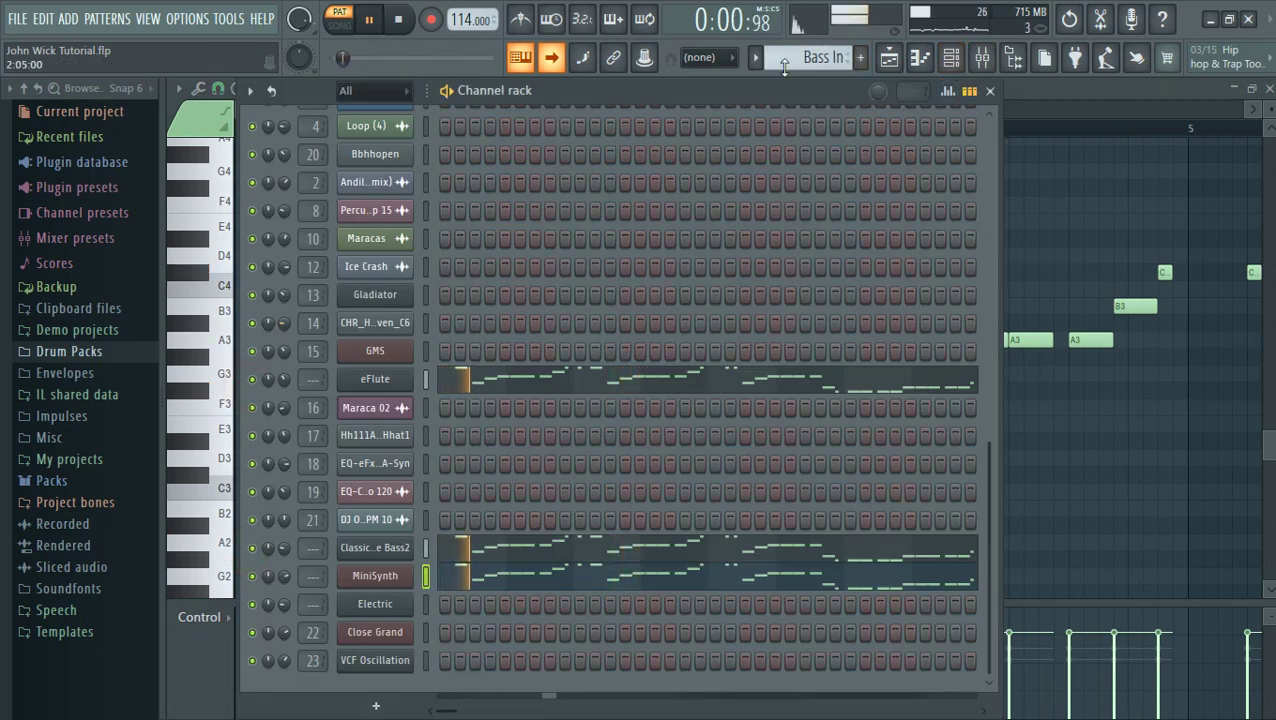
# Play the first Chords pattern and look at the VCF Oscillation channel's instrument
pyautogui.click(752, 60)
pyautogui.click(793, 279)
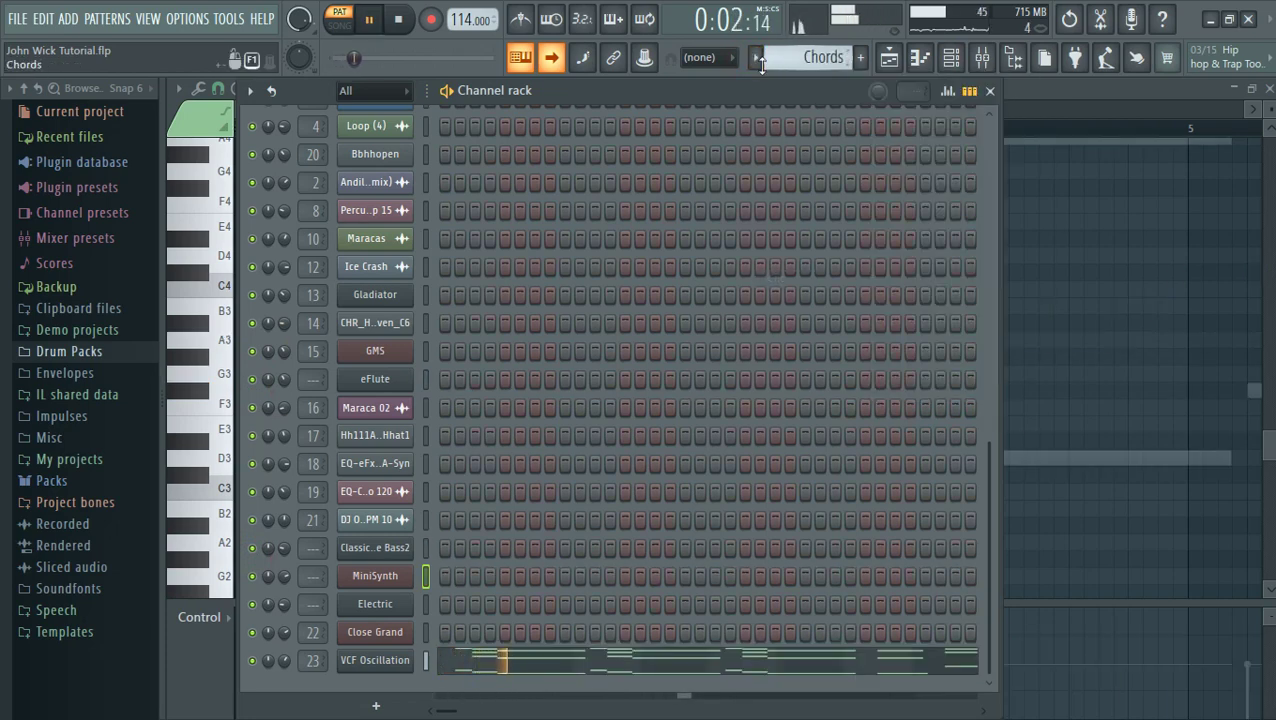
pyautogui.click(403, 662)
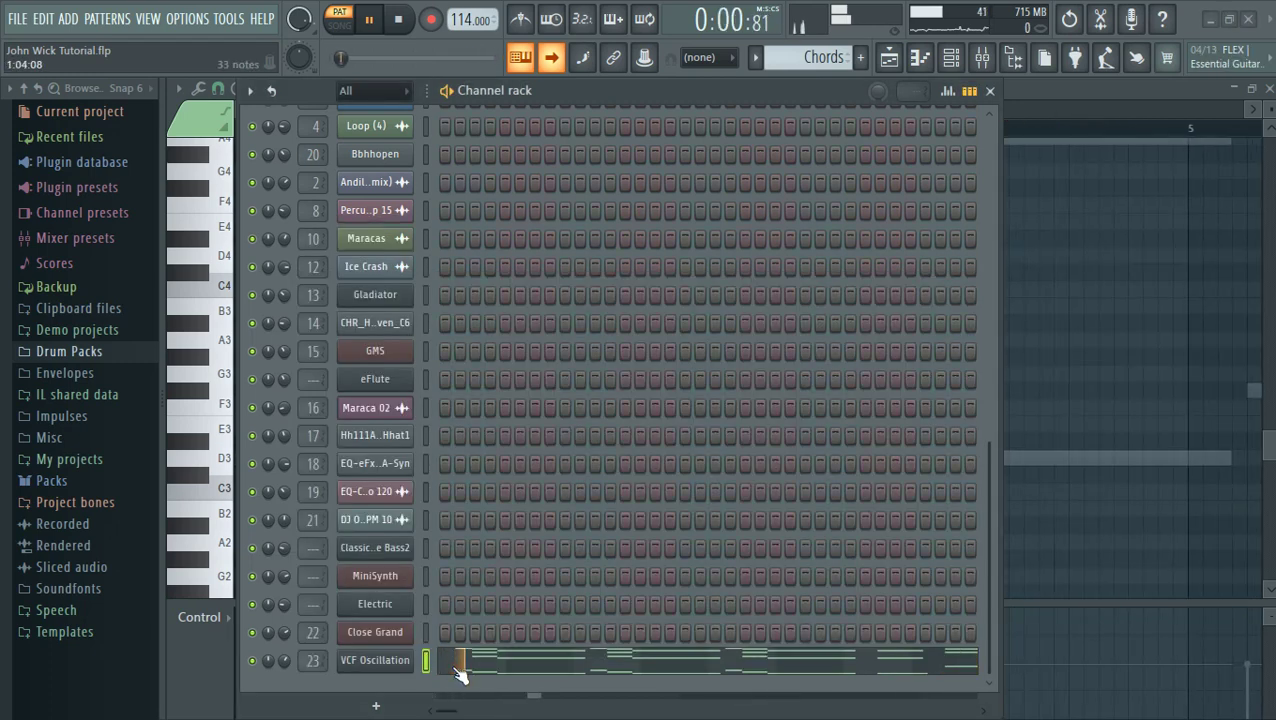
# Examine the full range of VCF Oscillation chord notes in the piano roll during playback, stop the pattern, and close the piano roll
pyautogui.click(457, 668)
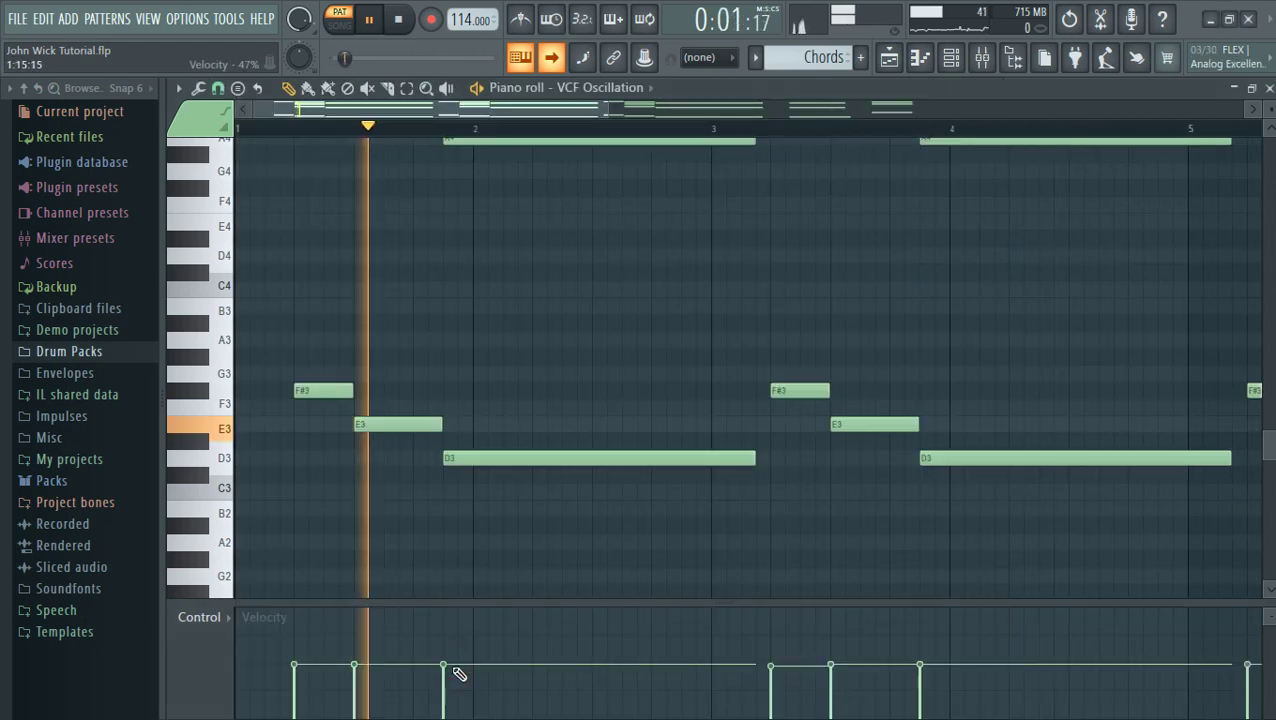
pyautogui.moveTo(607, 103); pyautogui.dragTo(1088, 47)
pyautogui.scroll(4, 1089, 46)
pyautogui.scroll(-1, 1093, 50)
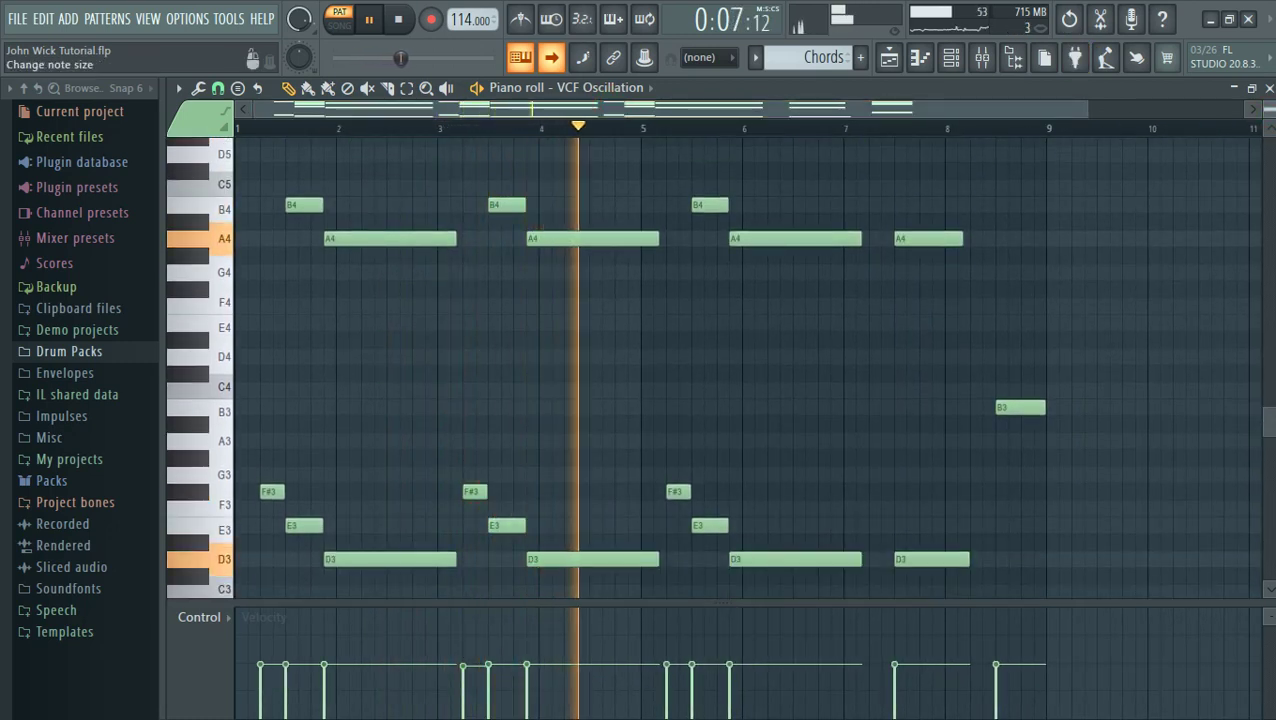
pyautogui.scroll(-1, 1270, 113)
pyautogui.scroll(-1, 1270, 113)
pyautogui.scroll(1, 1270, 113)
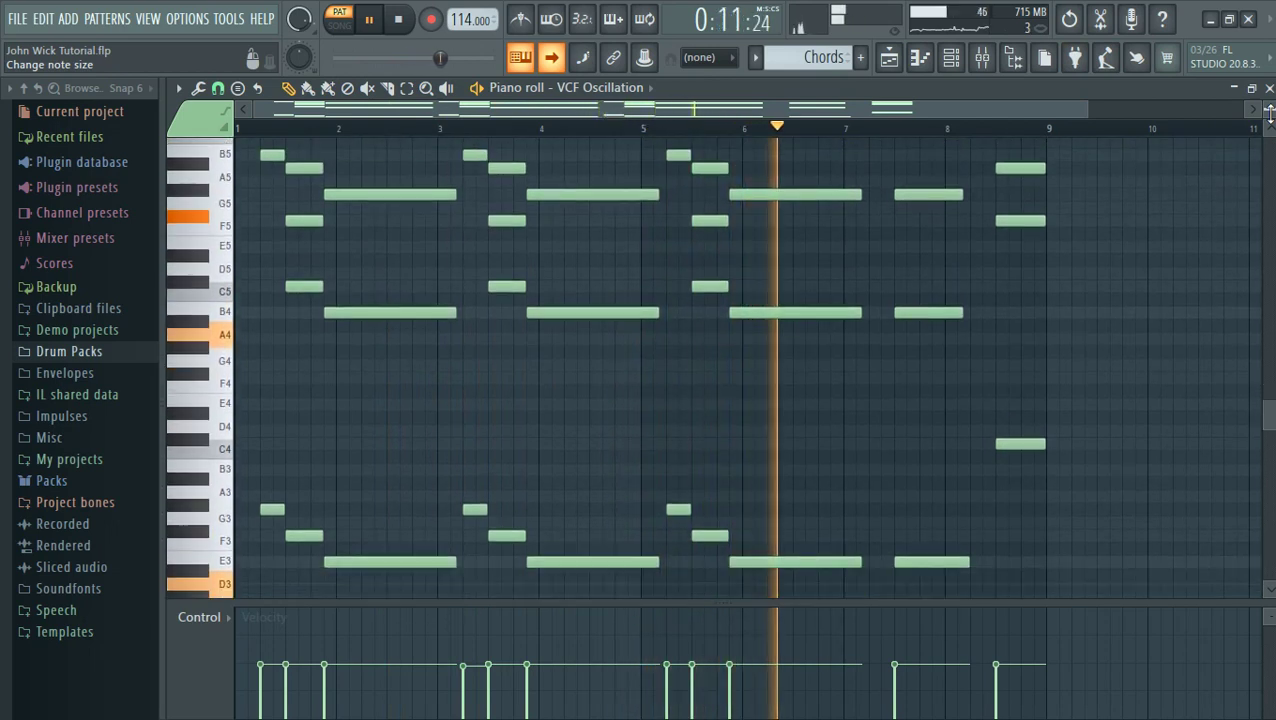
pyautogui.scroll(3, 1270, 113)
pyautogui.scroll(-3, 1270, 113)
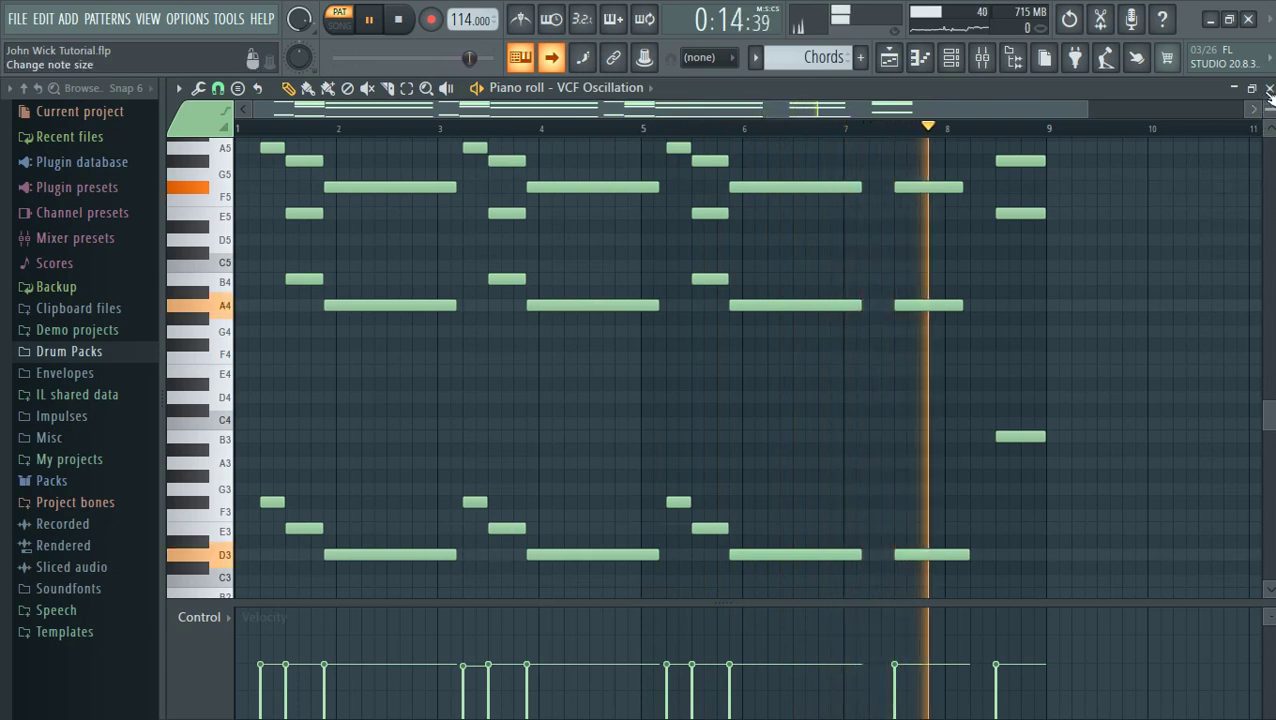
pyautogui.press('space')
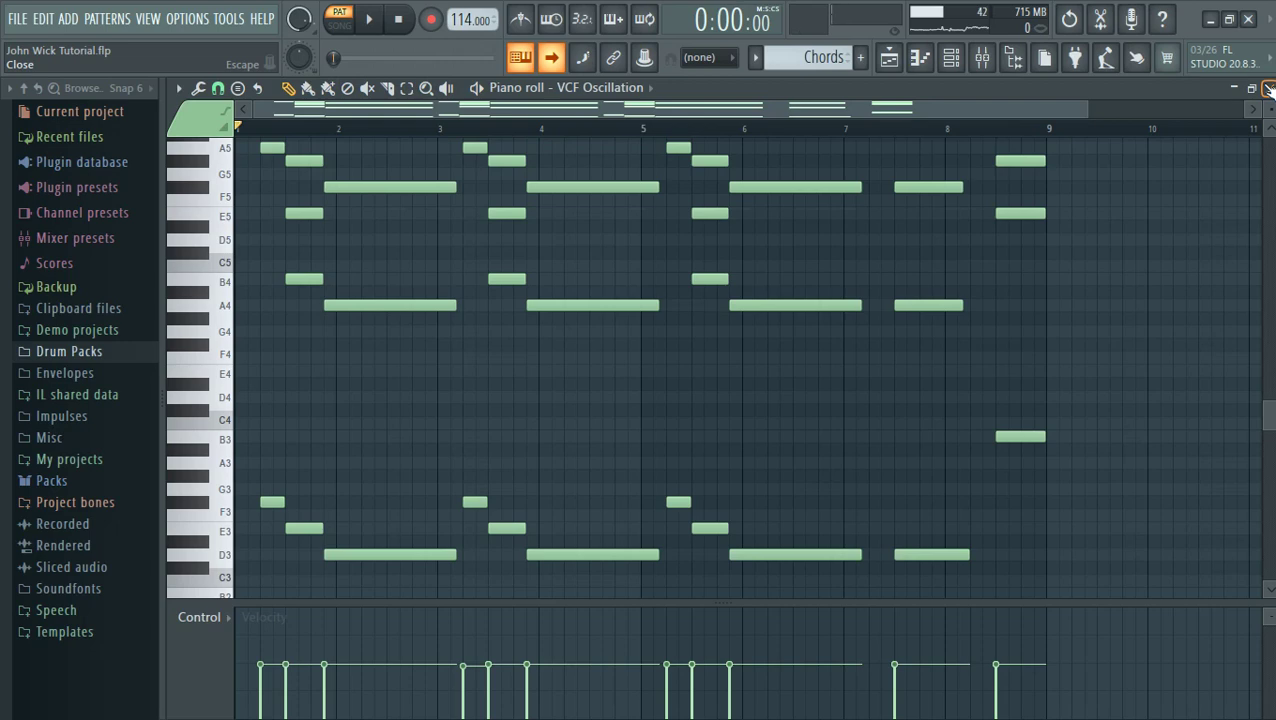
pyautogui.click(1267, 89)
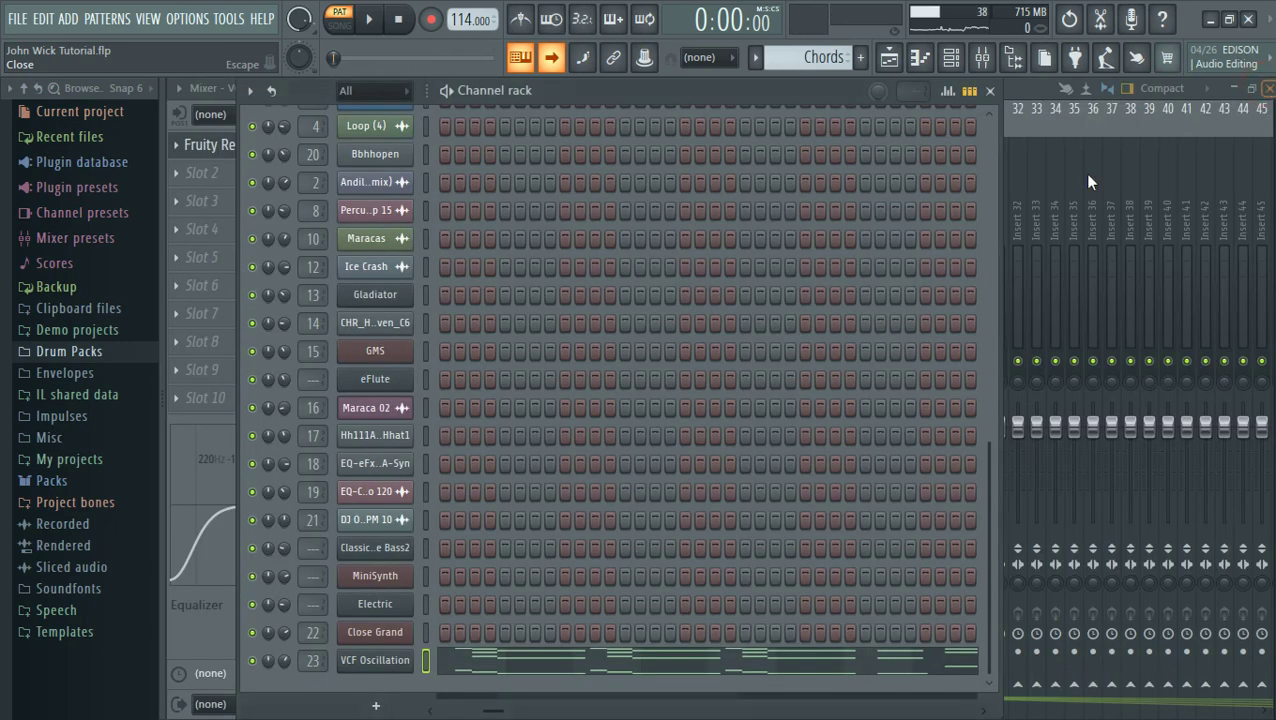
# Inspect the VCF Oscillation channel's Korg Polysix synth and its preset list, and close the plugin
pyautogui.click(372, 664)
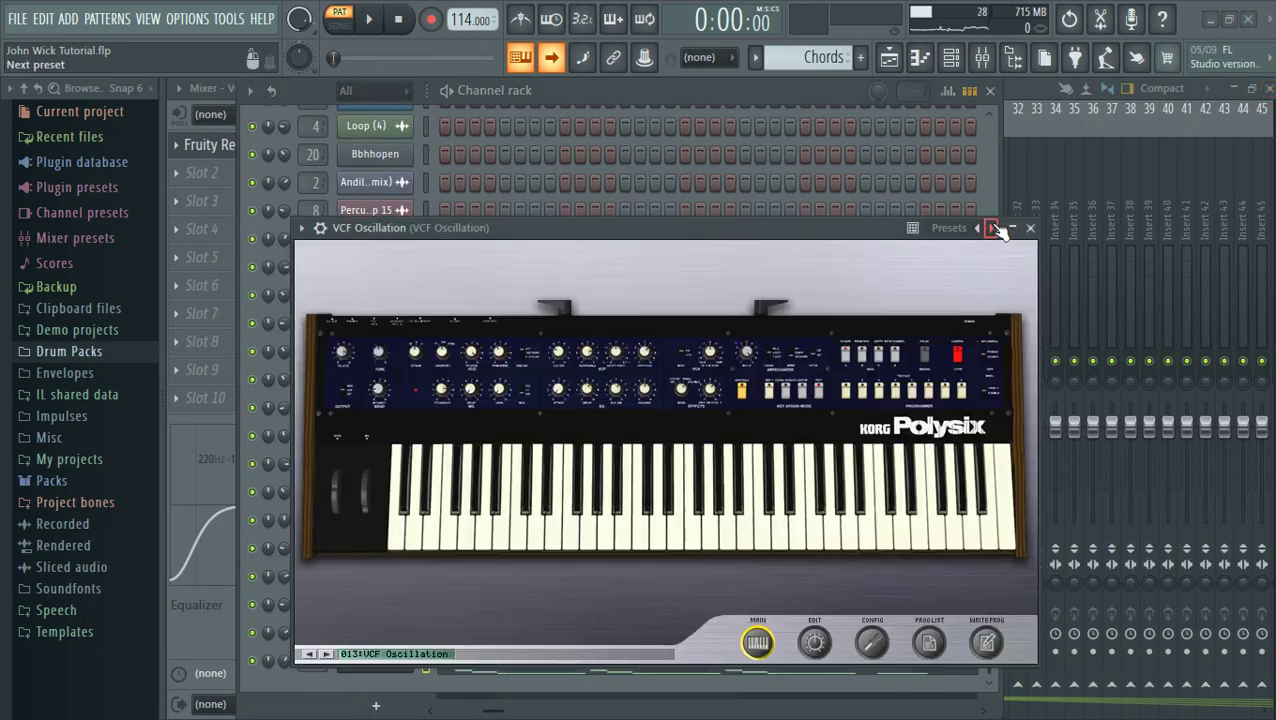
pyautogui.rightClick(993, 228)
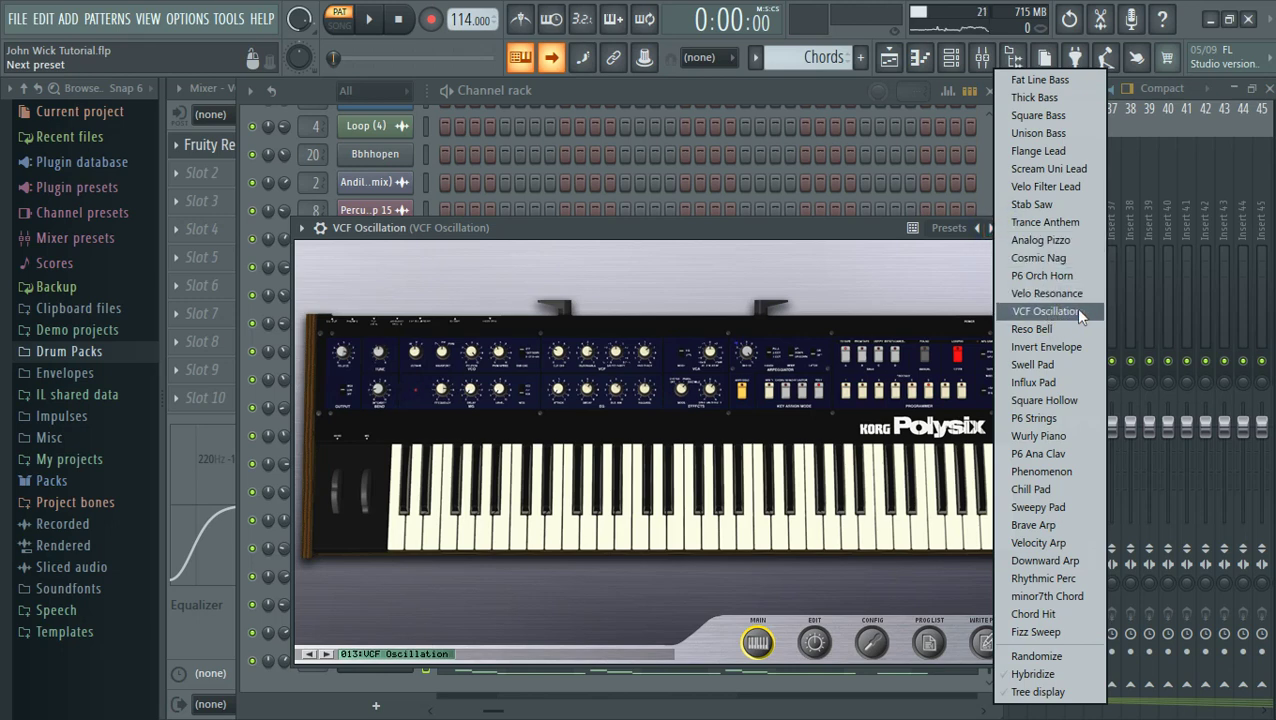
pyautogui.click(975, 255)
pyautogui.click(1028, 229)
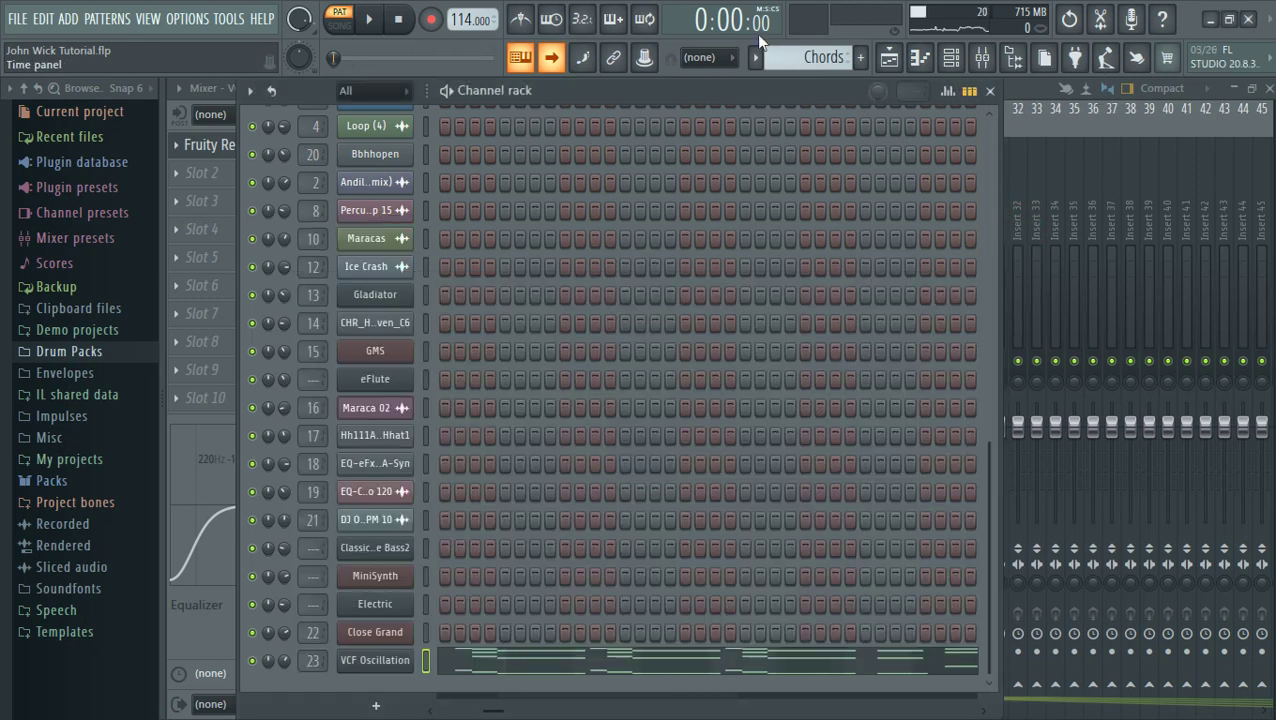
# Select the second Chords pattern and open the Close Grand channel's notes in the piano roll
pyautogui.click(756, 58)
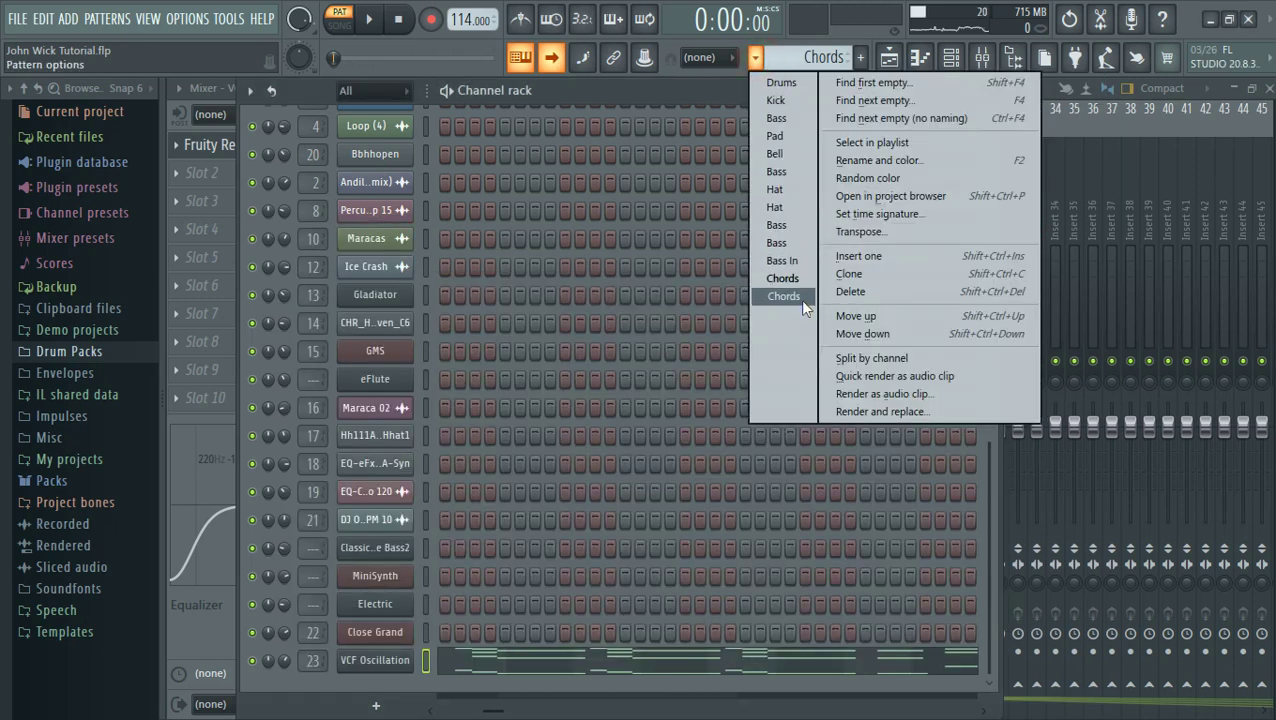
pyautogui.click(801, 300)
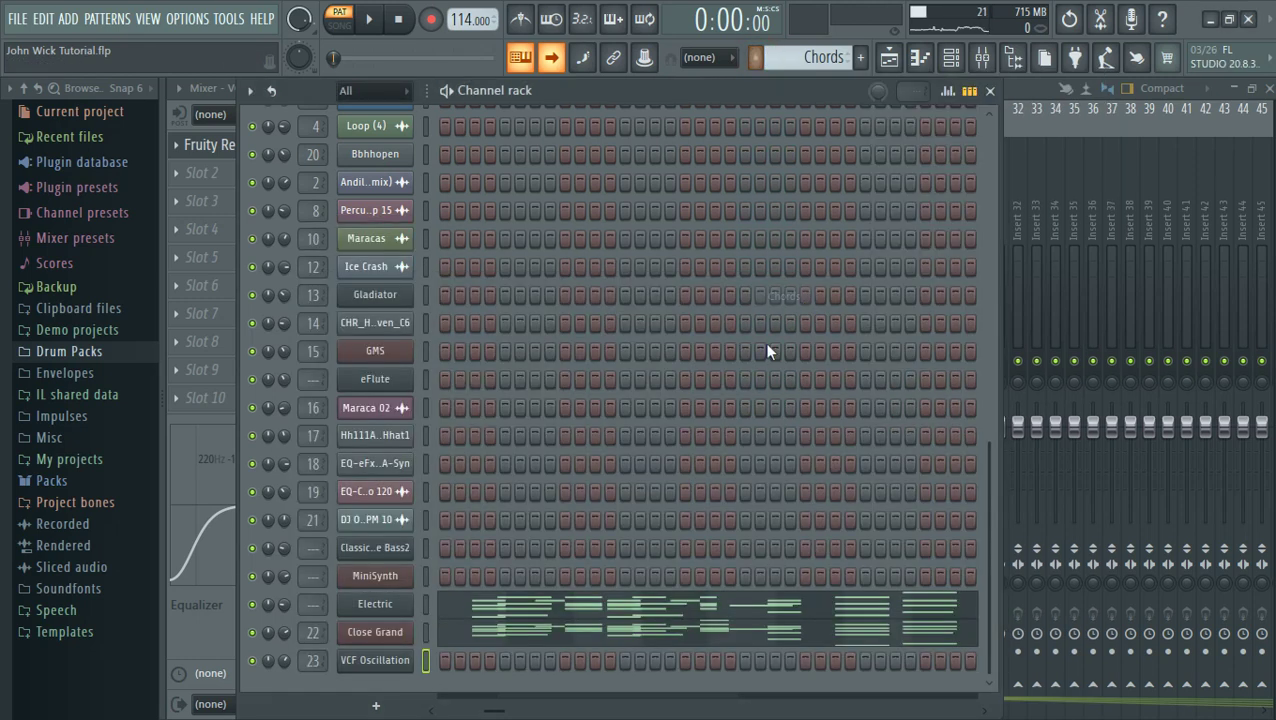
pyautogui.click(485, 640)
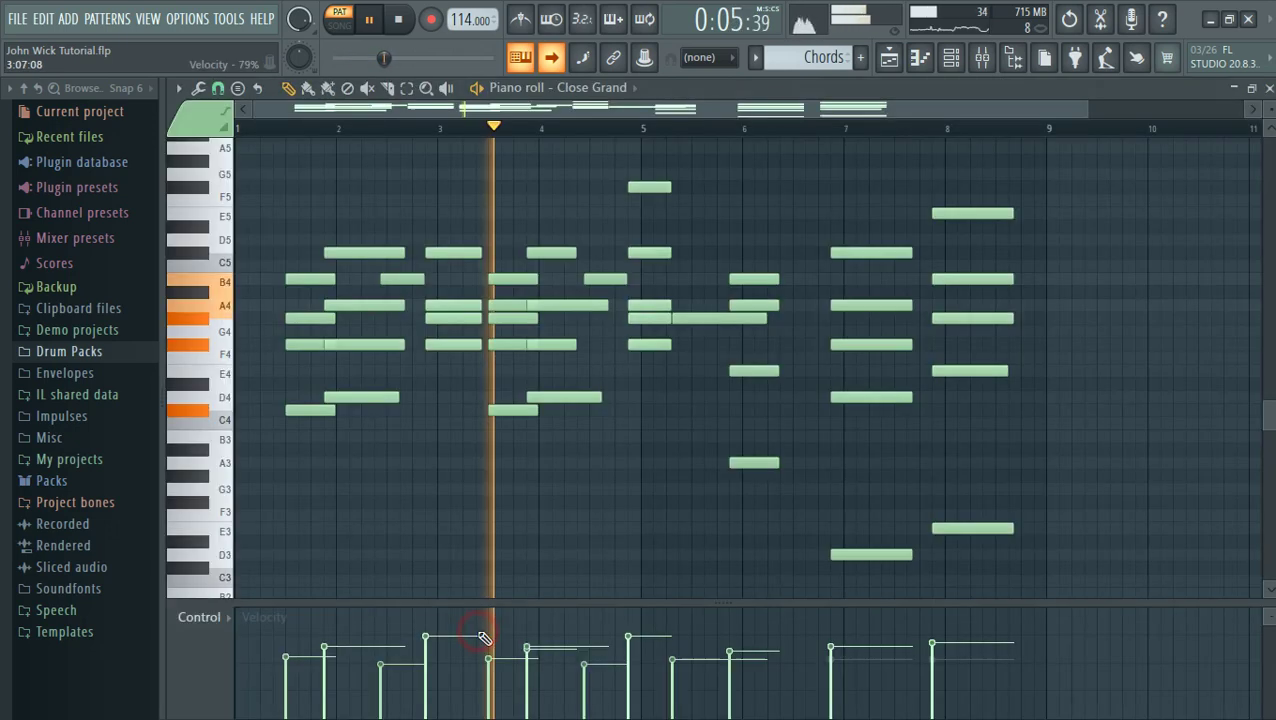
# Examine the full range of enlarged Close Grand chord notes during playback, stop the pattern, and return to the channel rack
pyautogui.scroll(-3, 606, 276)
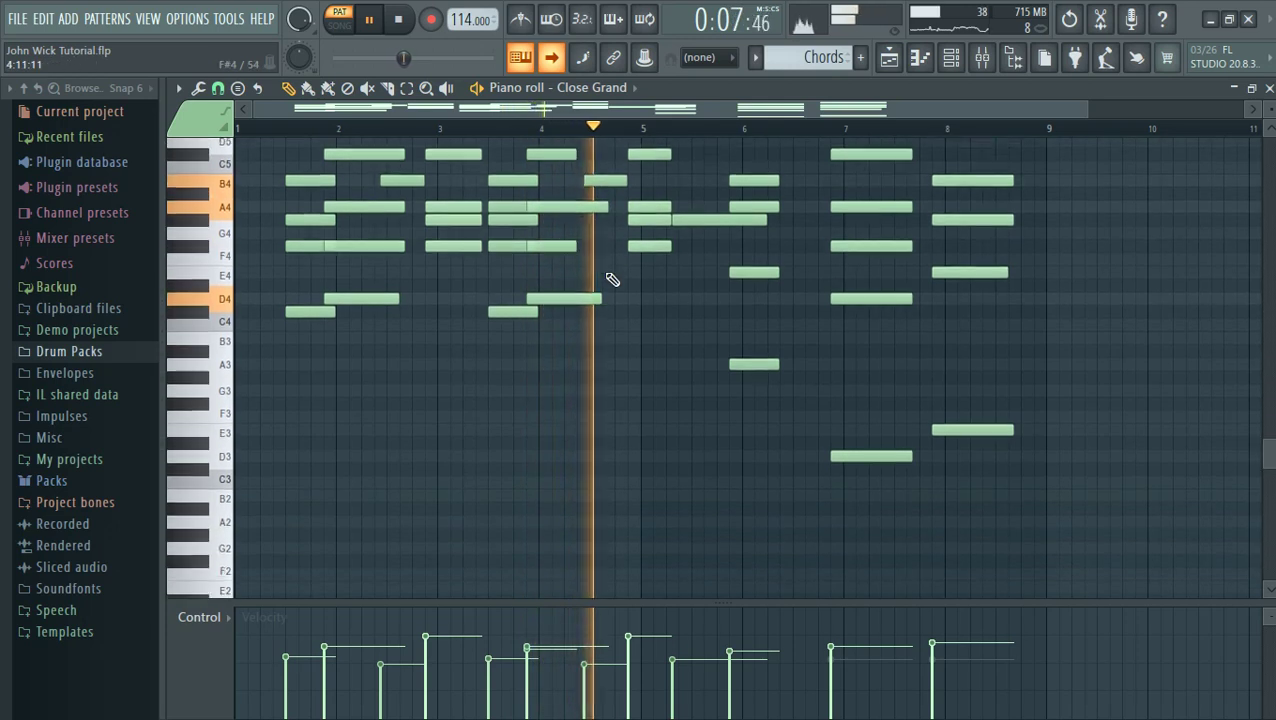
pyautogui.scroll(4, 608, 277)
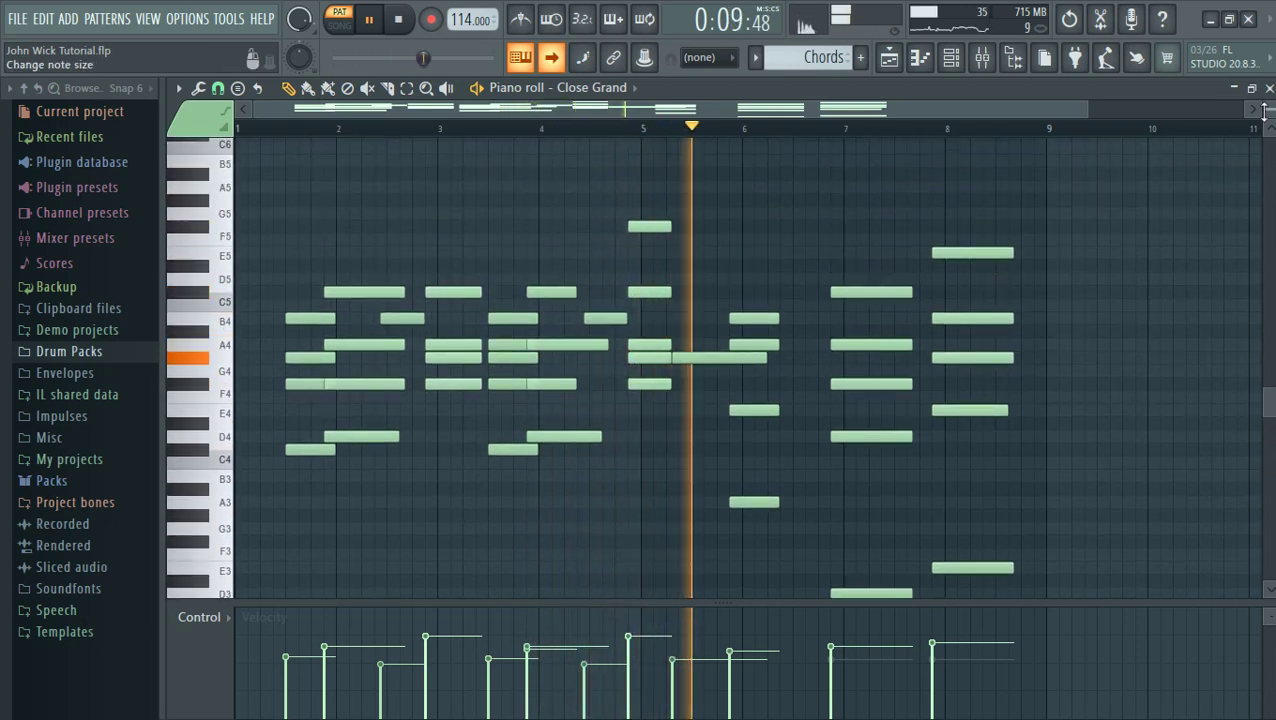
pyautogui.scroll(-1, 1263, 112)
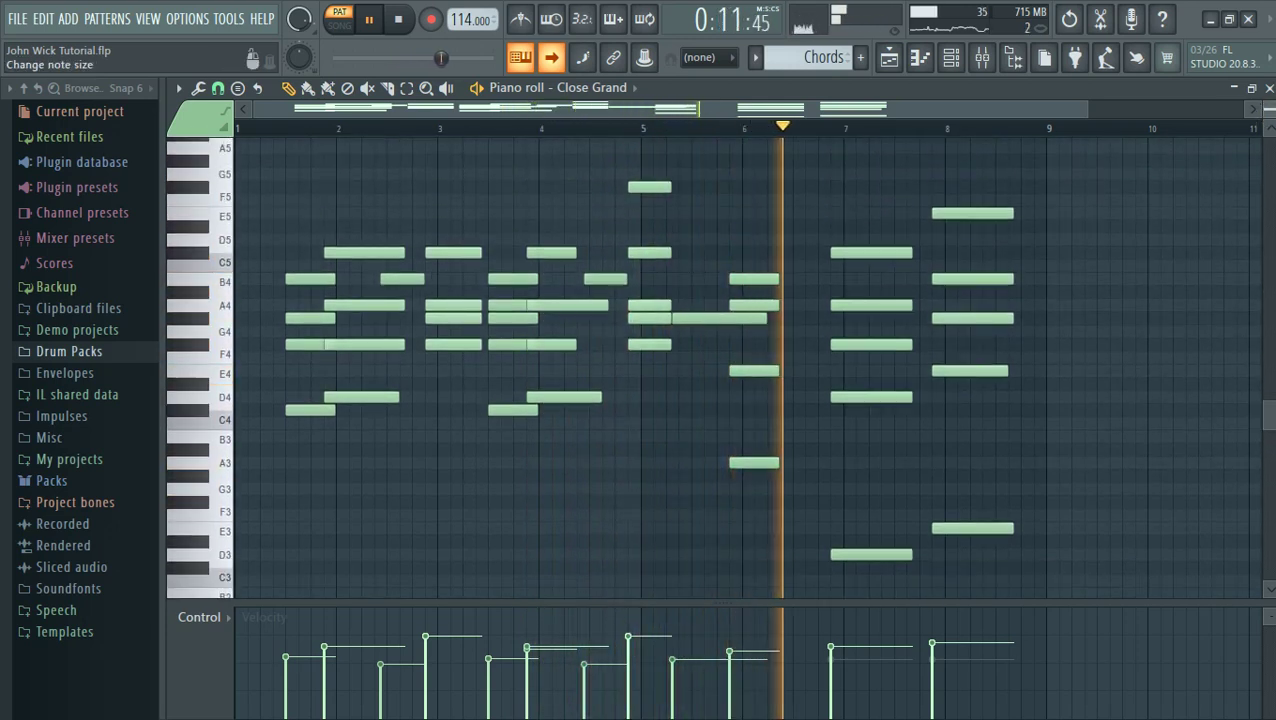
pyautogui.scroll(1, 1263, 112)
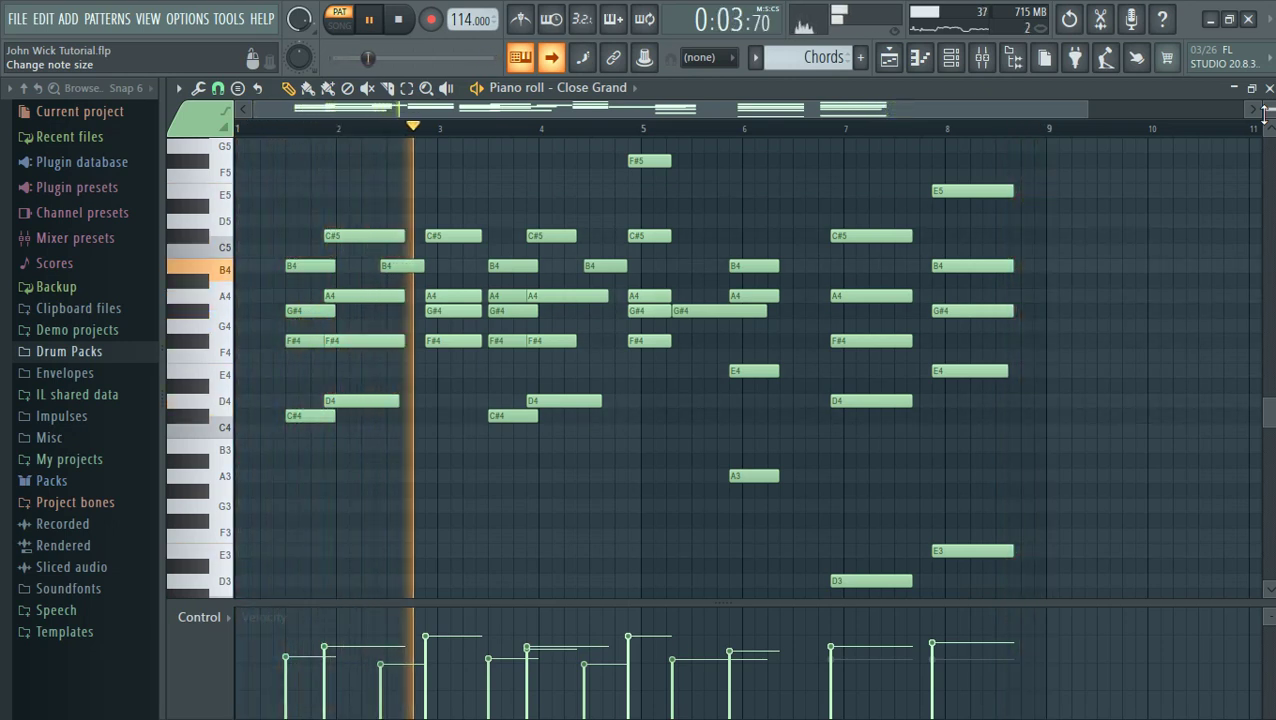
pyautogui.moveTo(1269, 109); pyautogui.dragTo(1267, 115)
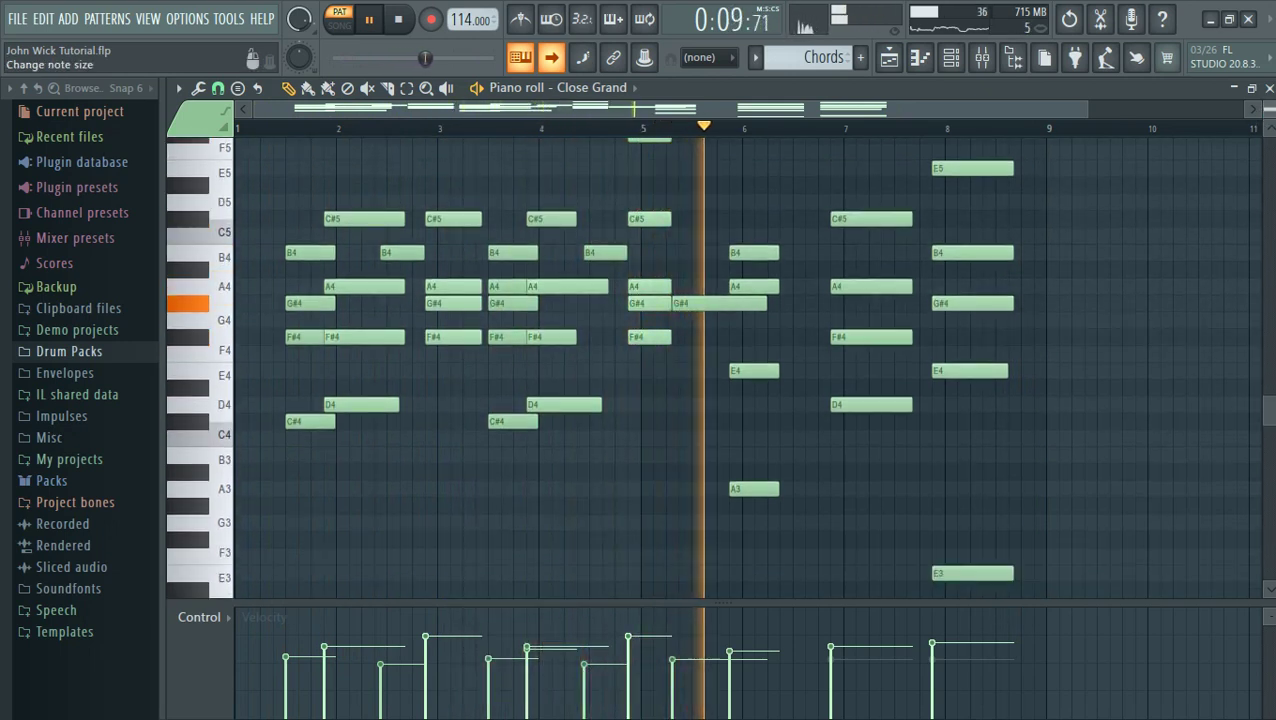
pyautogui.moveTo(1269, 109); pyautogui.dragTo(1269, 105)
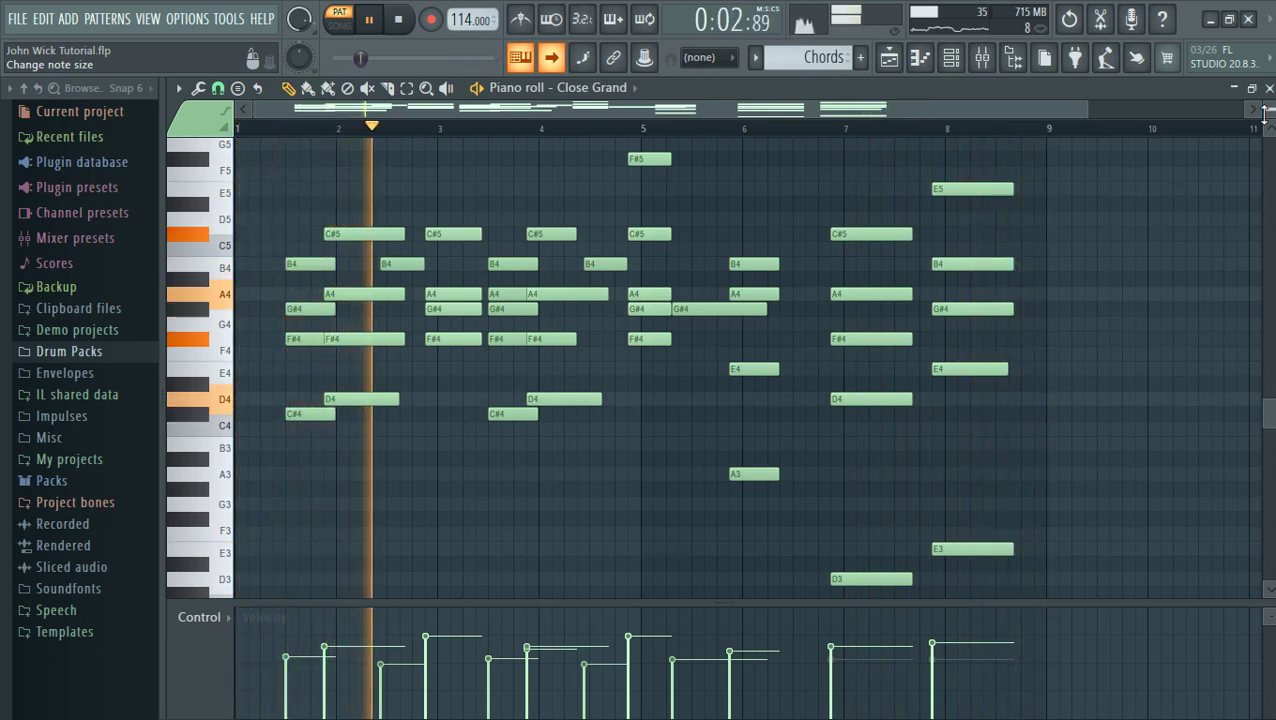
pyautogui.click(962, 64)
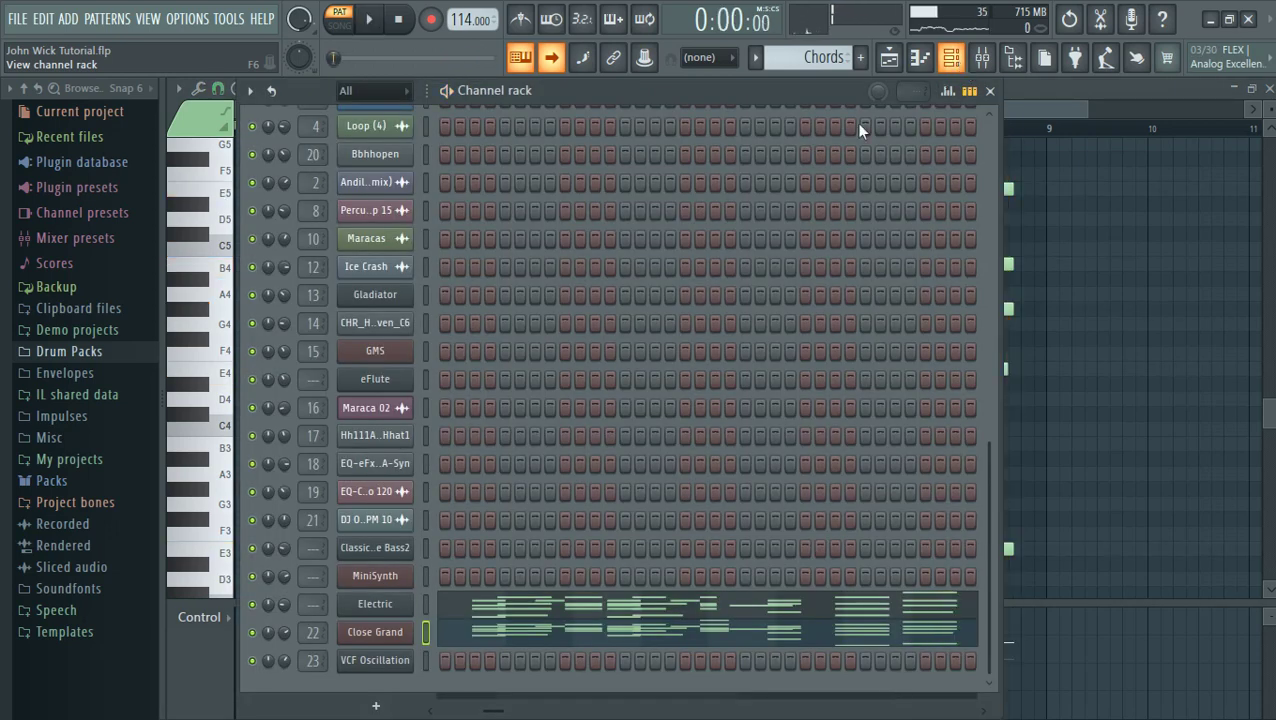
pyautogui.click(756, 58)
pyautogui.click(757, 59)
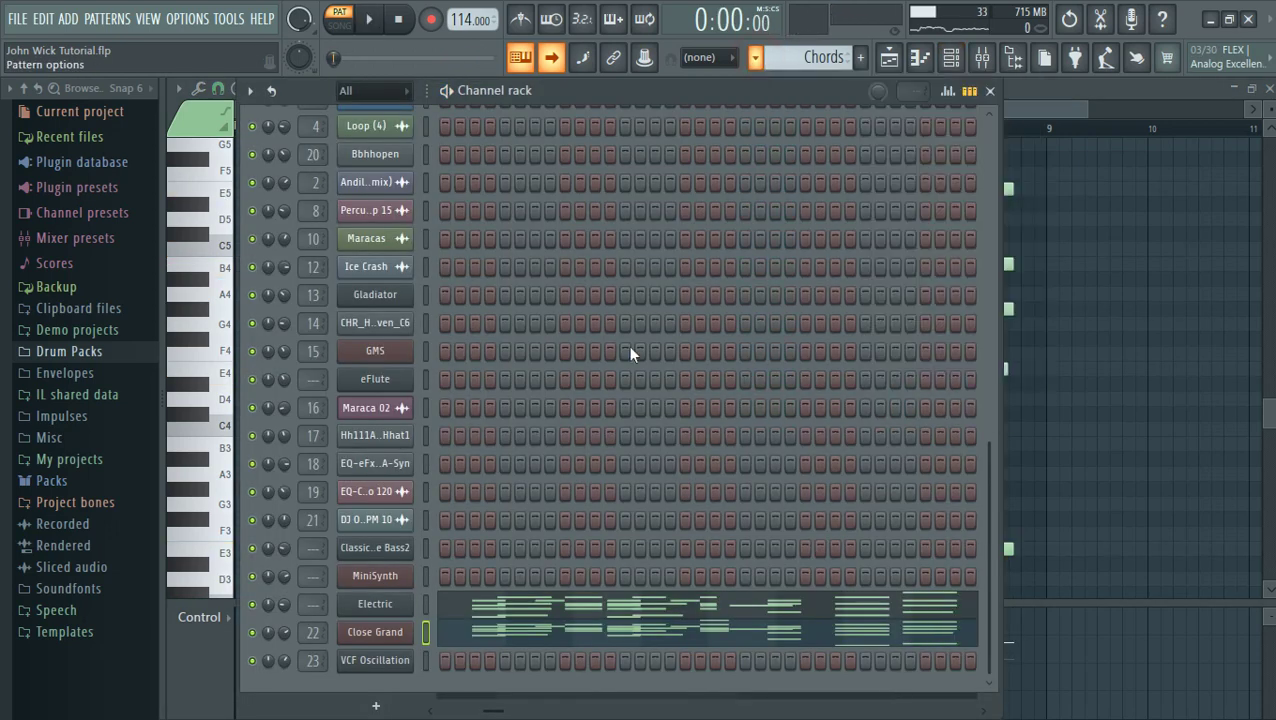
# Inspect the Maraca 02 and EQ-C52 24 Shake Solo 120 audio clips' sample settings, and close both
pyautogui.click(522, 556)
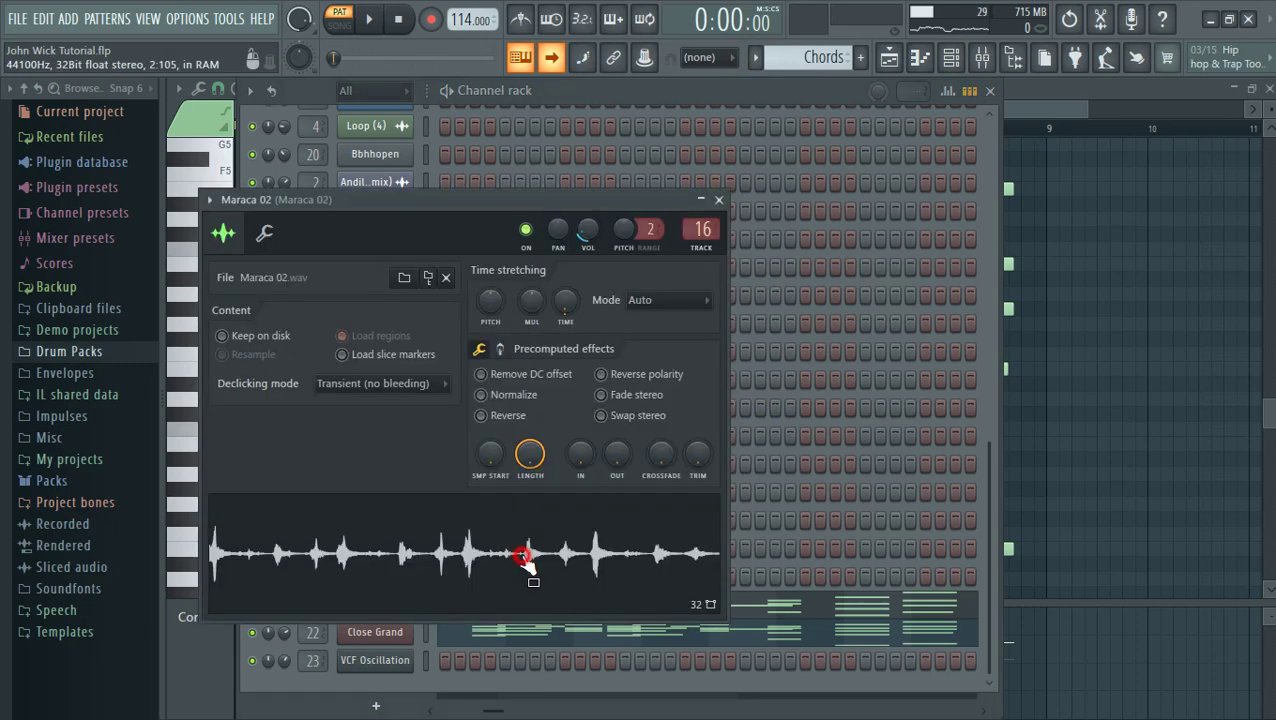
pyautogui.click(718, 201)
pyautogui.click(394, 493)
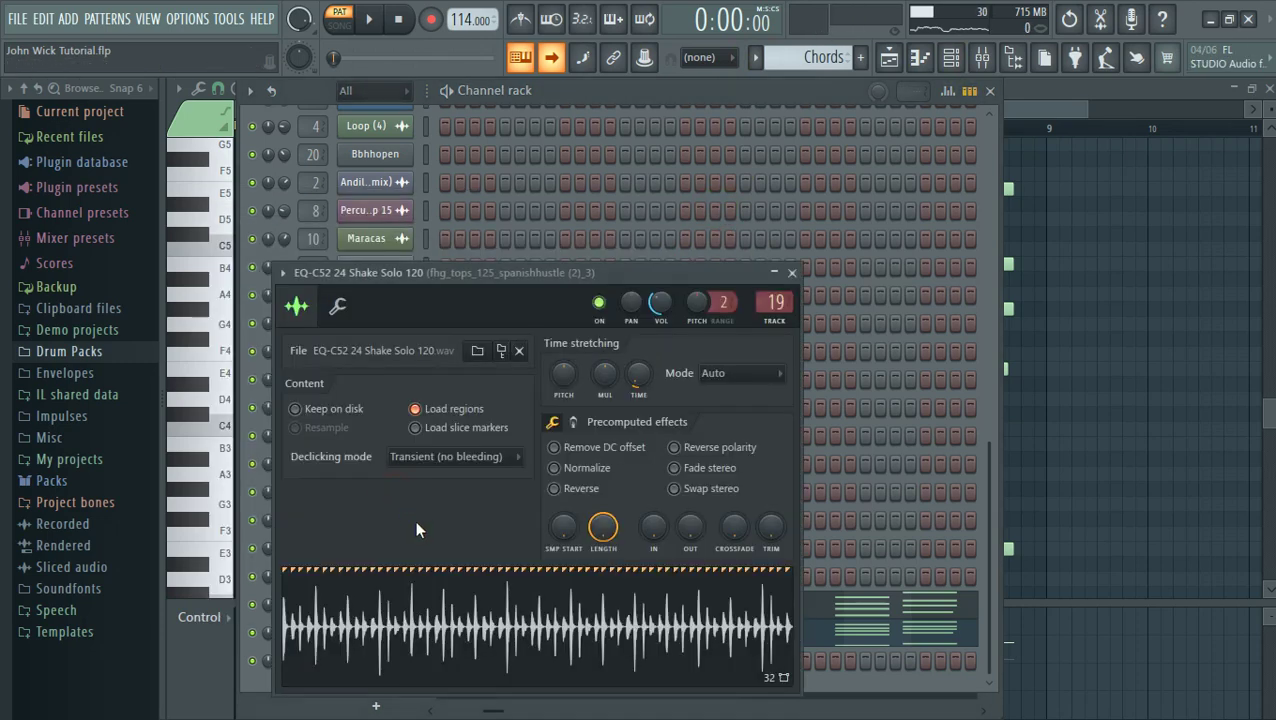
pyautogui.click(794, 273)
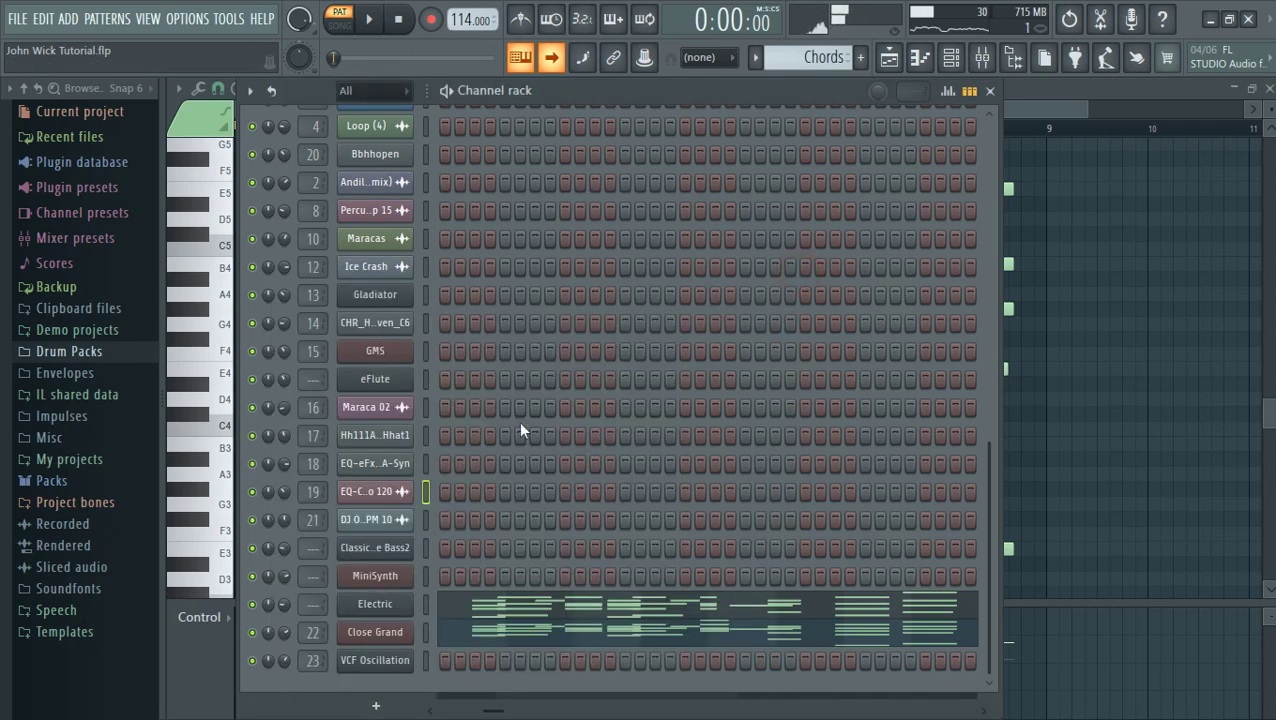
# Inspect the full waveform and settings of the DJ Odyccy Shakerloop_120BPM 10 audio clip, and close its window
pyautogui.click(388, 525)
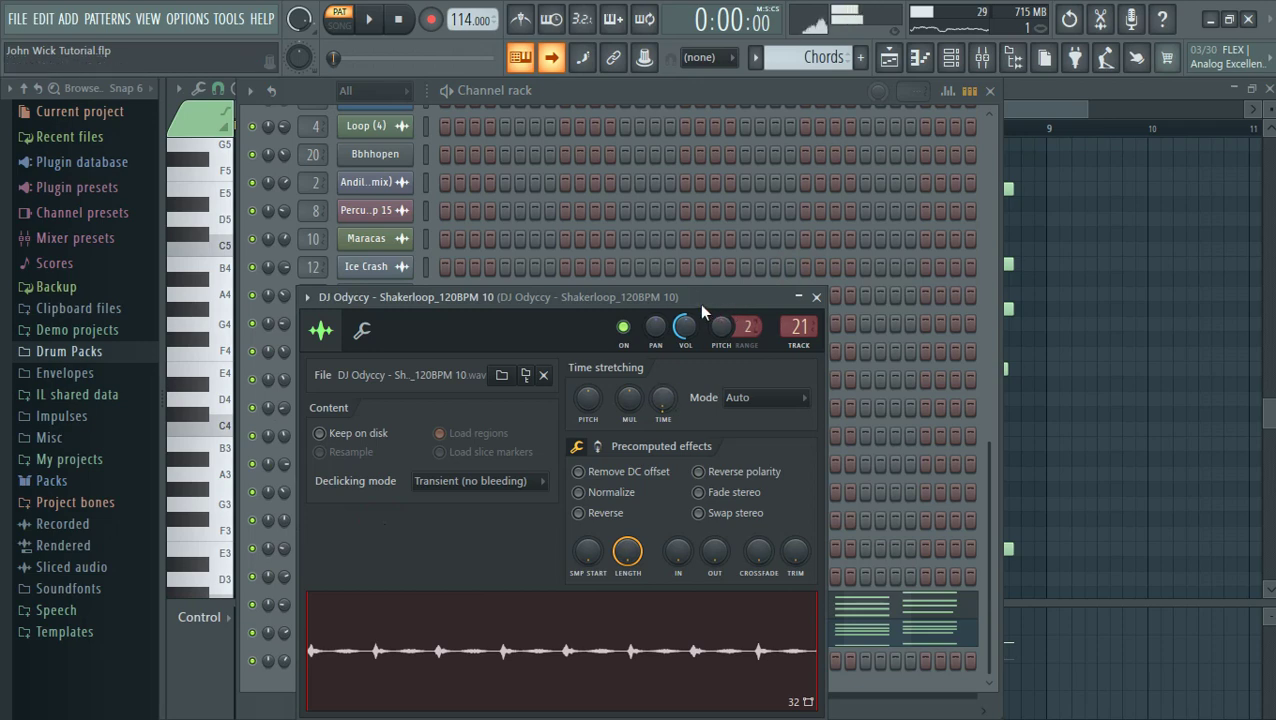
pyautogui.moveTo(691, 299); pyautogui.dragTo(683, 141)
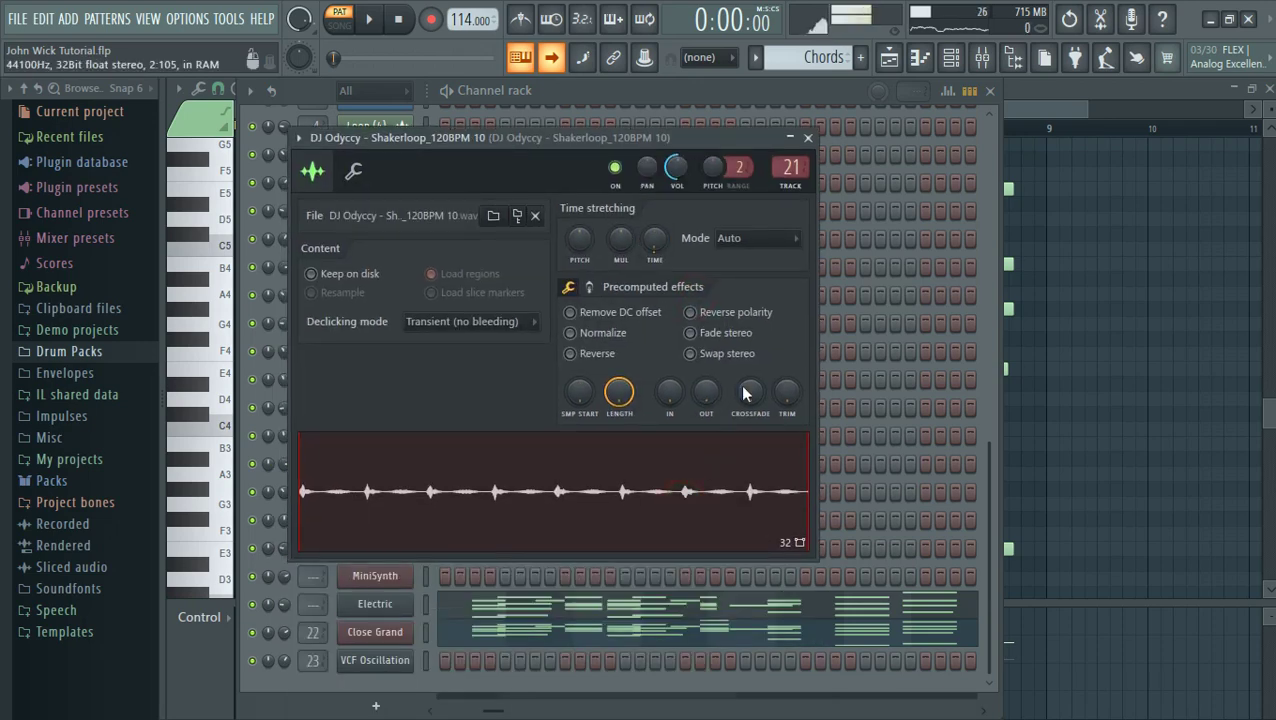
pyautogui.click(808, 139)
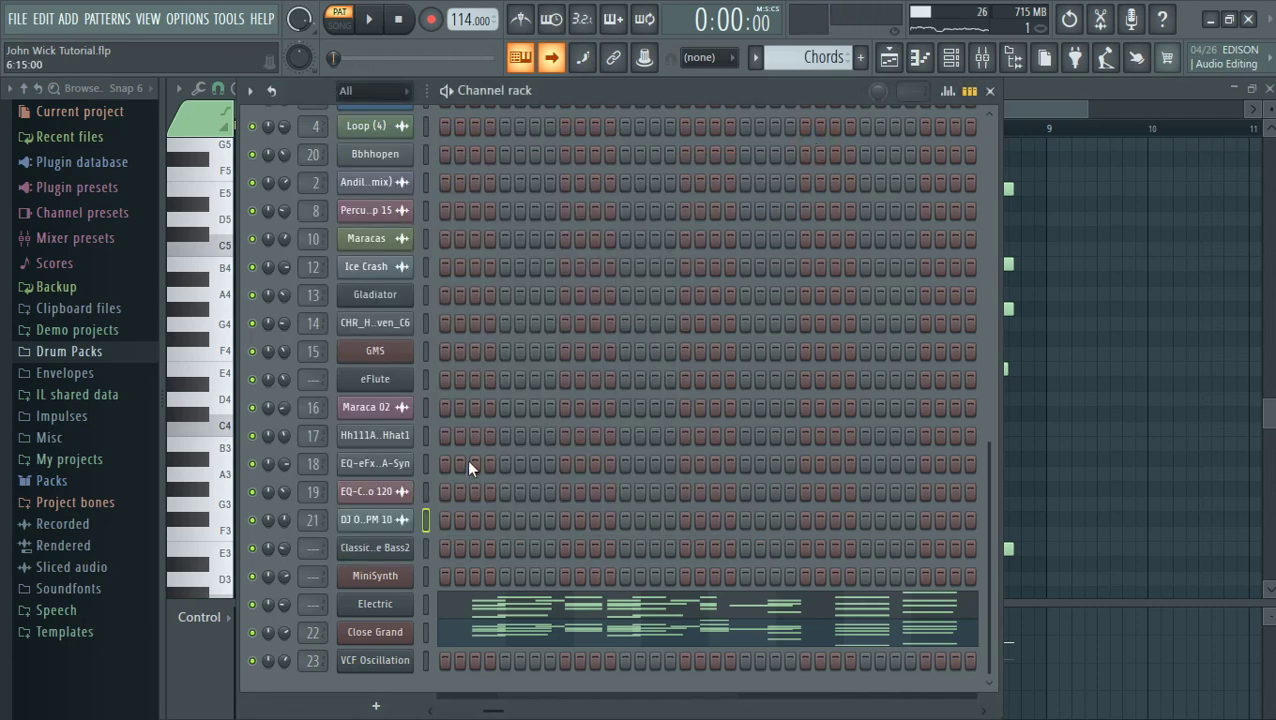
# Inspect the Ice Crash and Percussion Loop 15 audio clips' sample settings, and close both windows
pyautogui.click(395, 270)
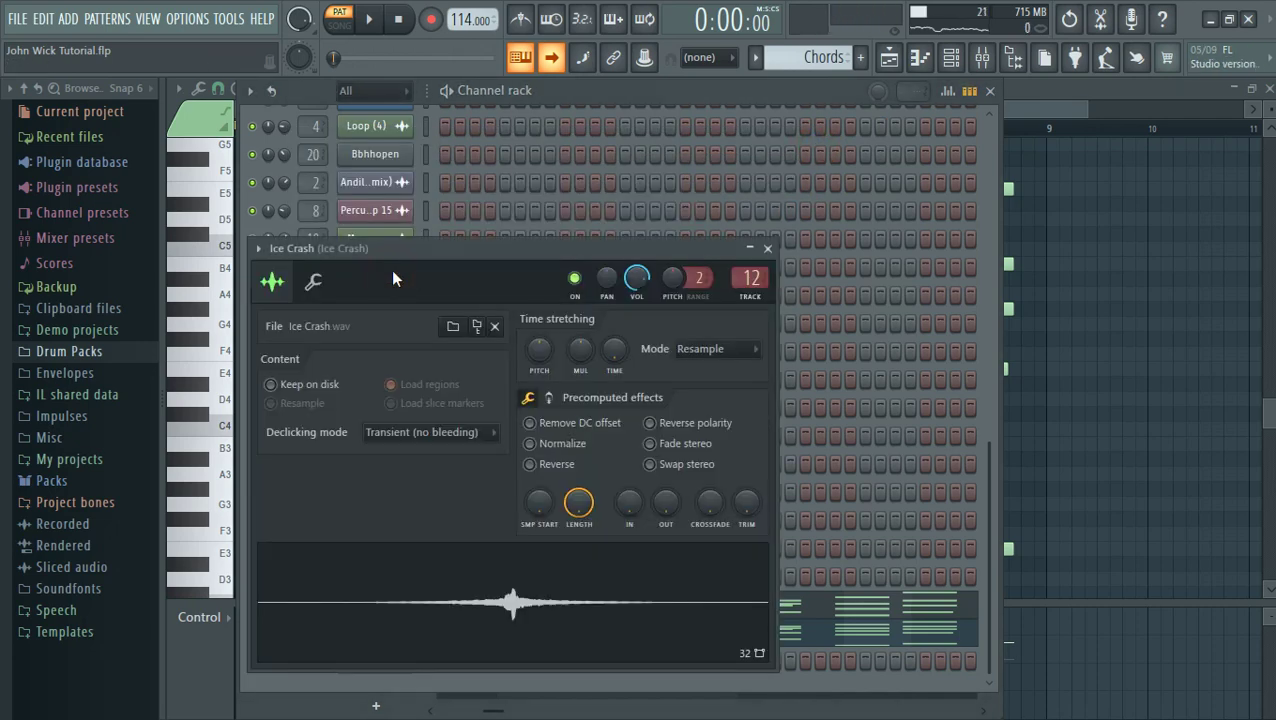
pyautogui.click(766, 250)
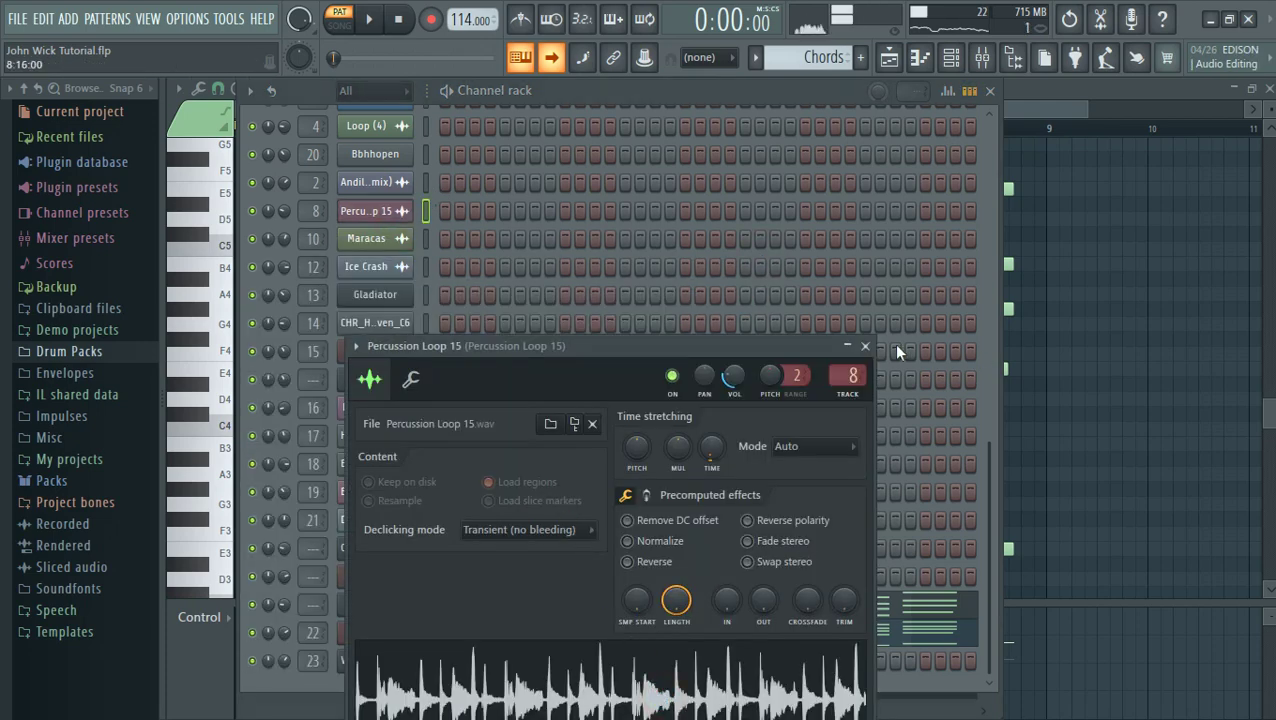
pyautogui.click(866, 347)
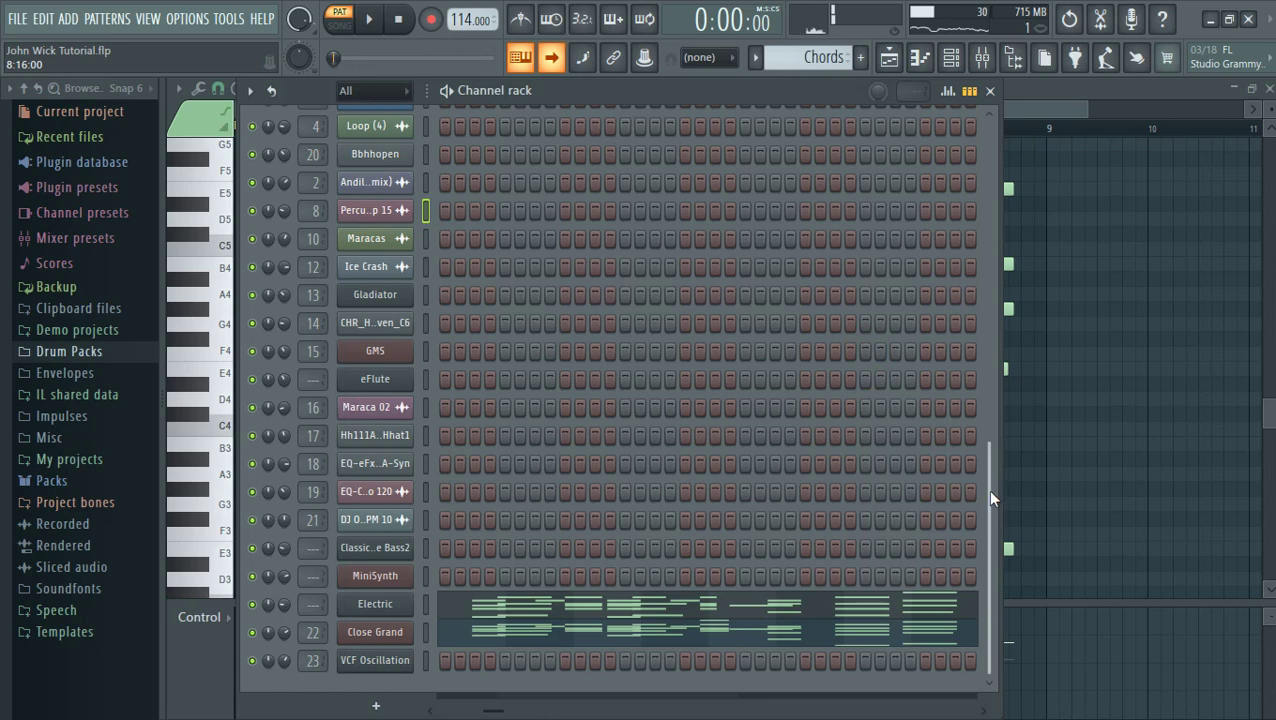
# Reopen the Percussion Loop 15 clip, show its mixer track, and look at its Fruity parametric EQ 2
pyautogui.moveTo(988, 490); pyautogui.dragTo(972, 365)
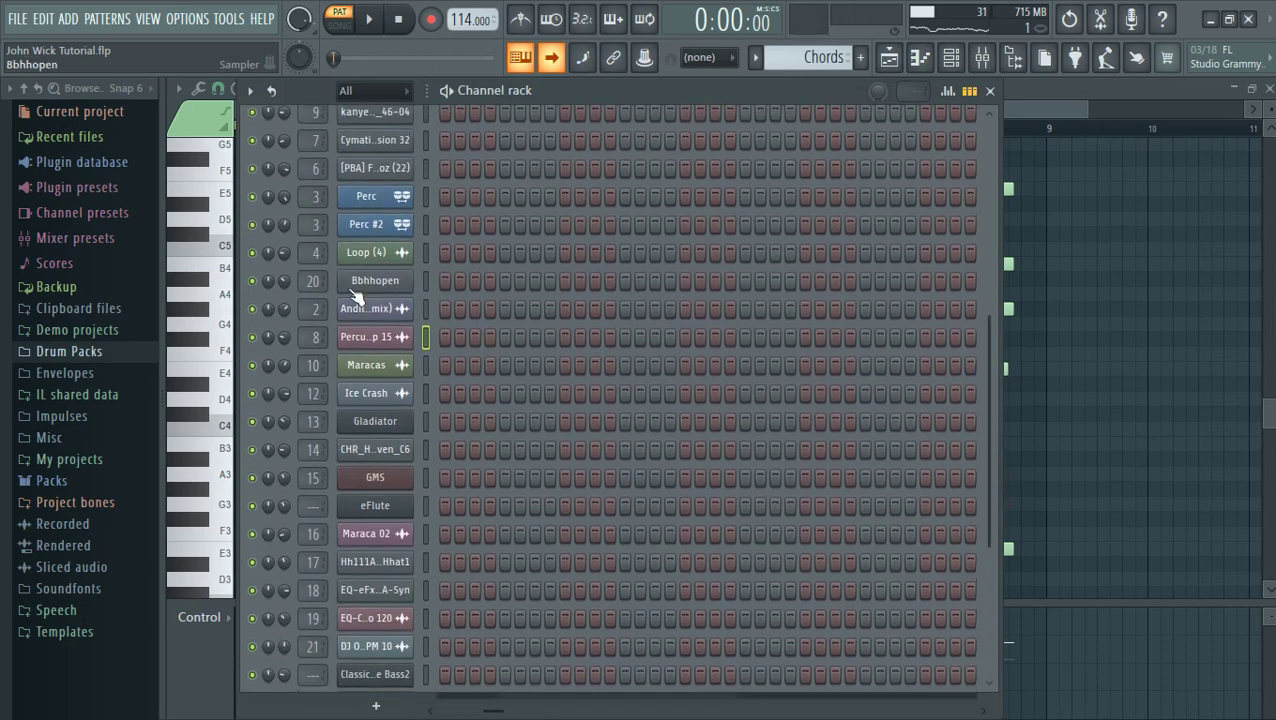
pyautogui.click(383, 343)
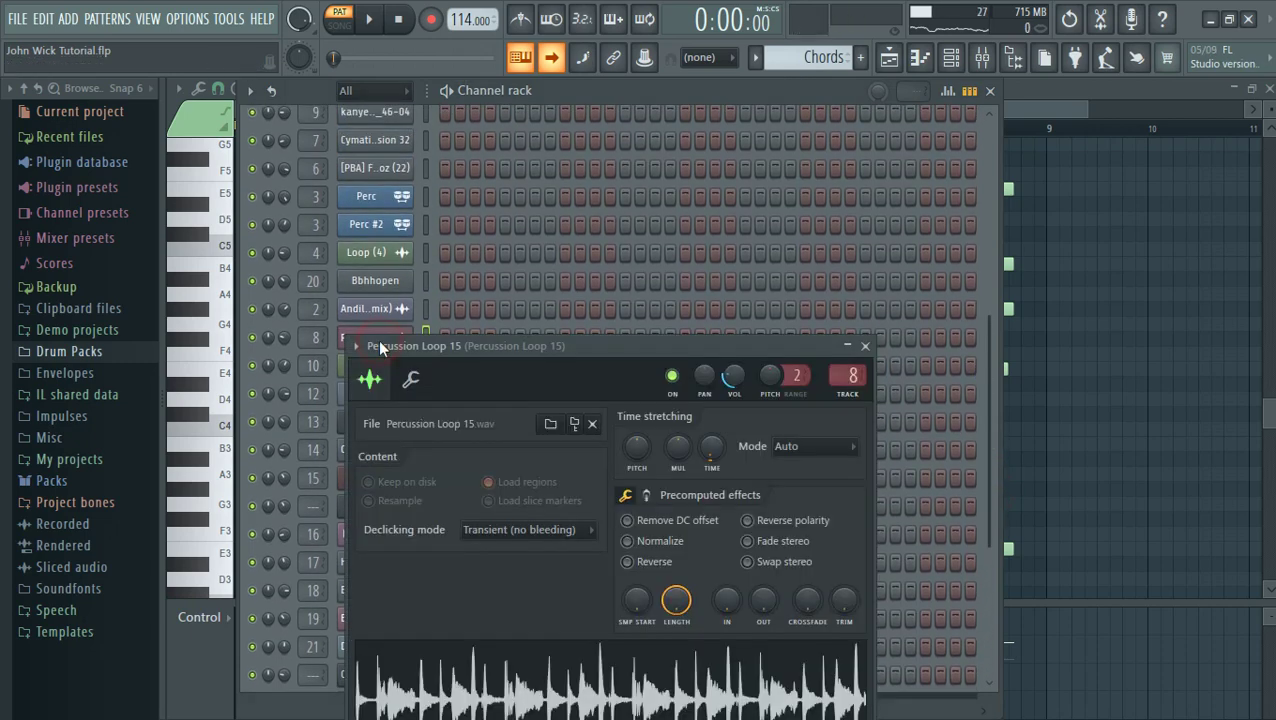
pyautogui.click(980, 60)
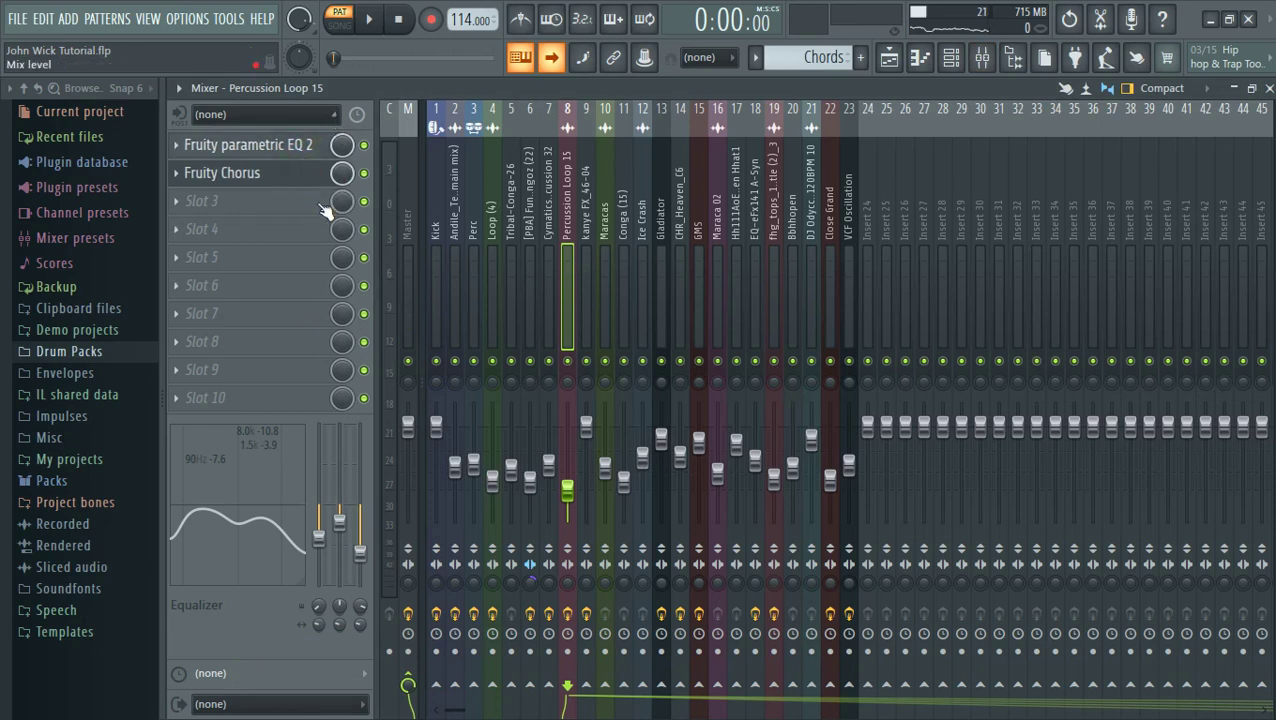
pyautogui.click(306, 157)
pyautogui.click(306, 157)
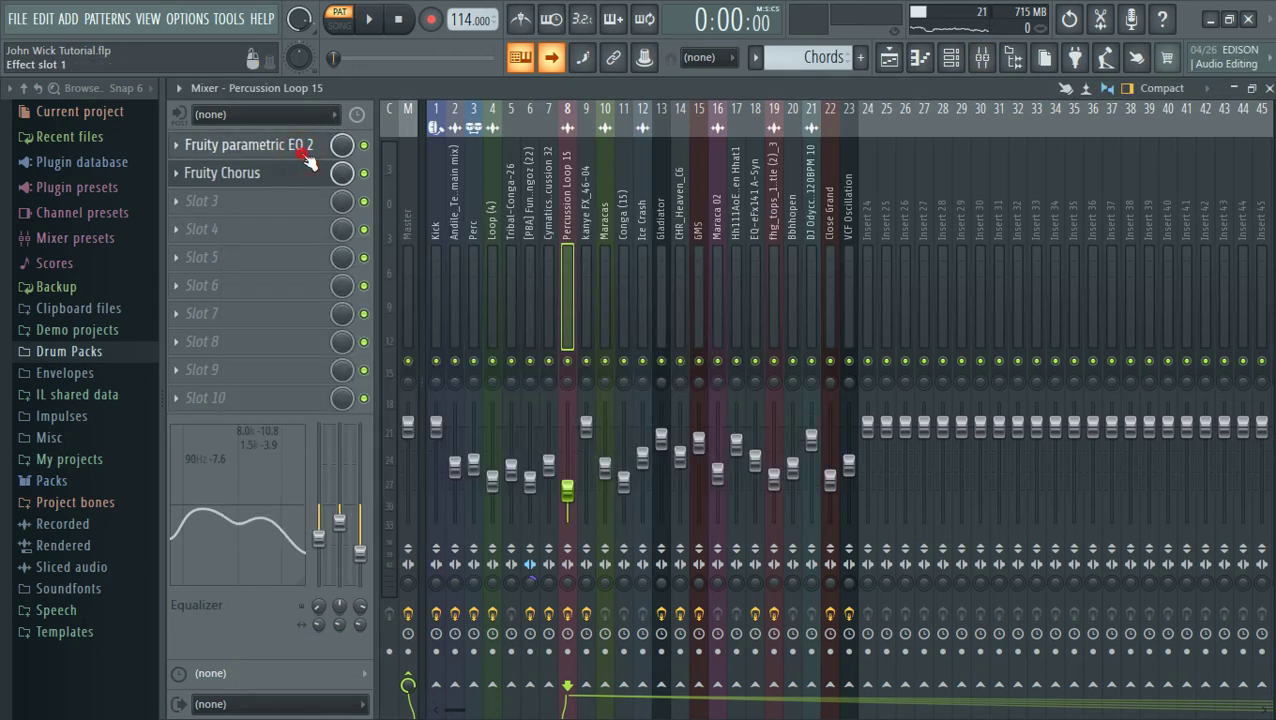
pyautogui.click(306, 157)
pyautogui.click(307, 158)
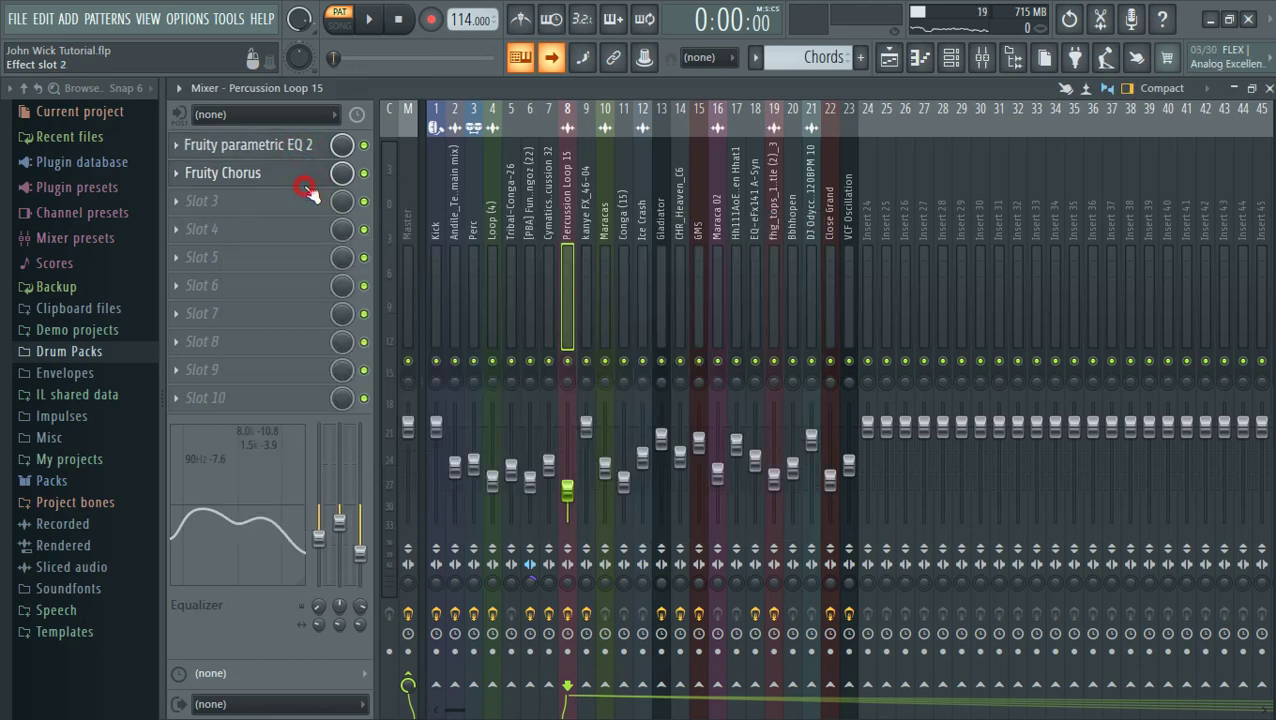
# Inspect the Fruity Chorus settings on the Percussion Loop 15 mixer track, recheck its parametric EQ, and close both effects
pyautogui.click(305, 186)
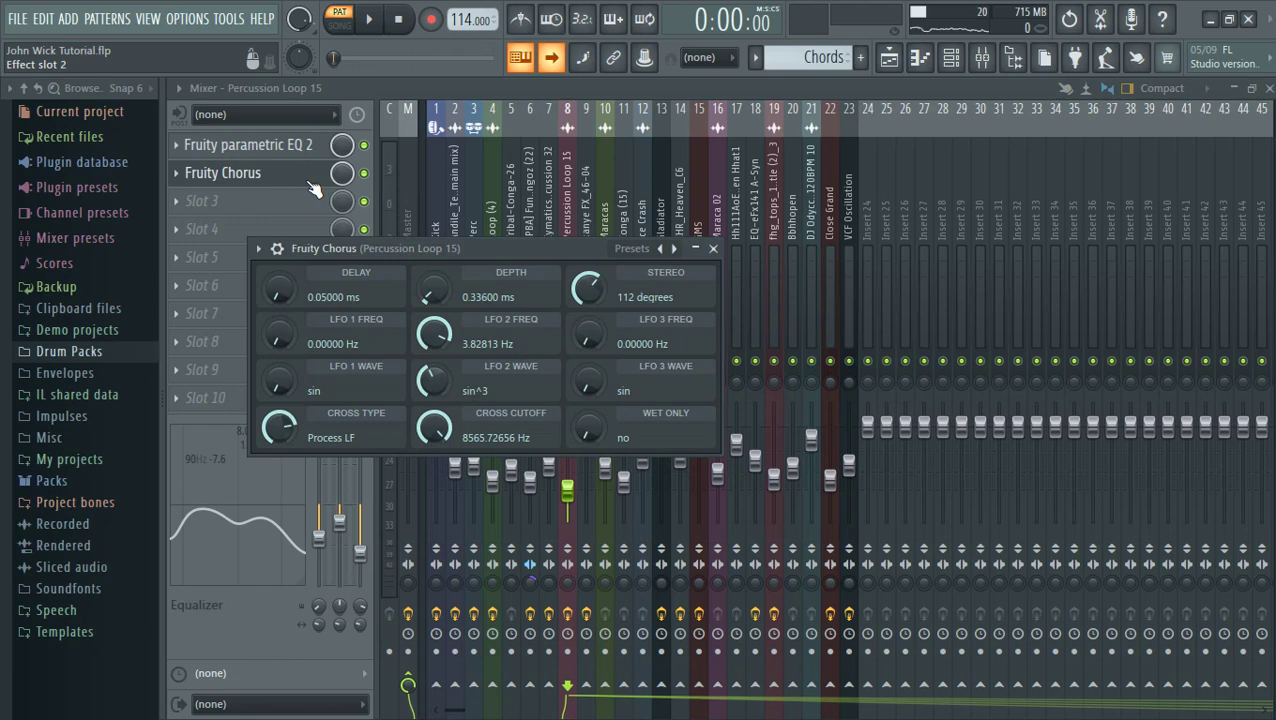
pyautogui.click(307, 183)
pyautogui.click(309, 177)
pyautogui.click(309, 177)
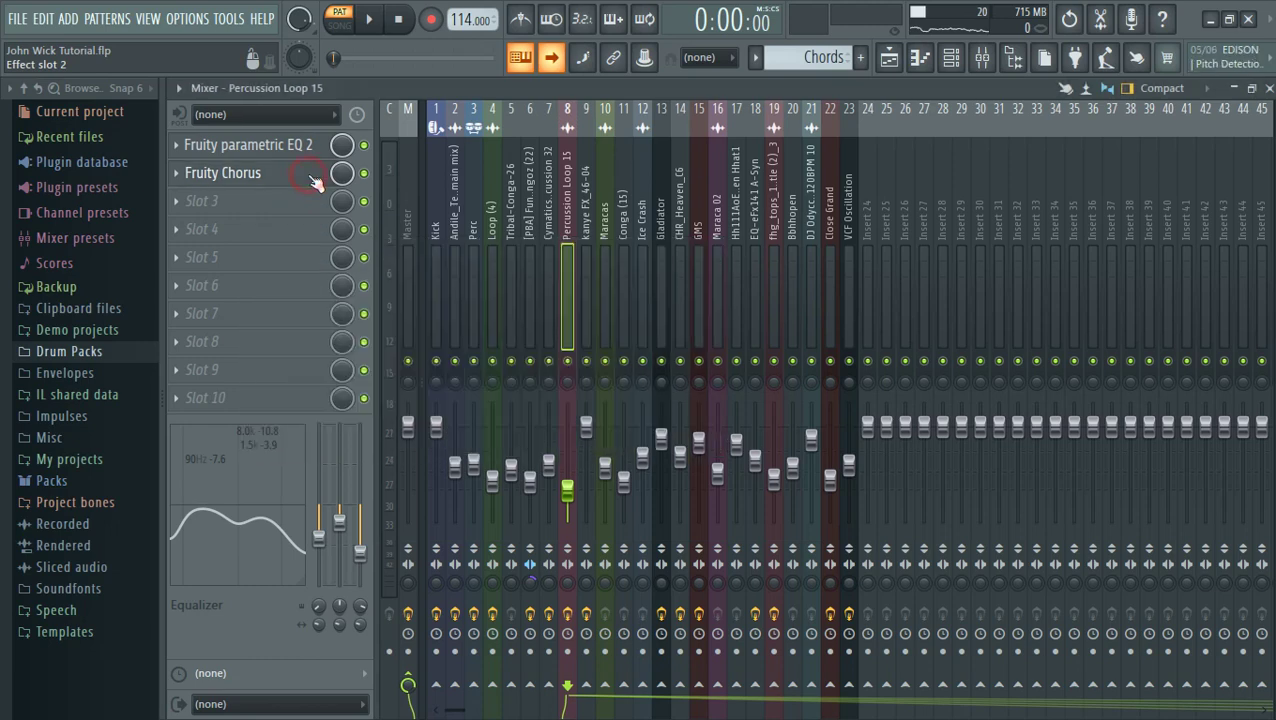
pyautogui.click(310, 146)
pyautogui.click(310, 146)
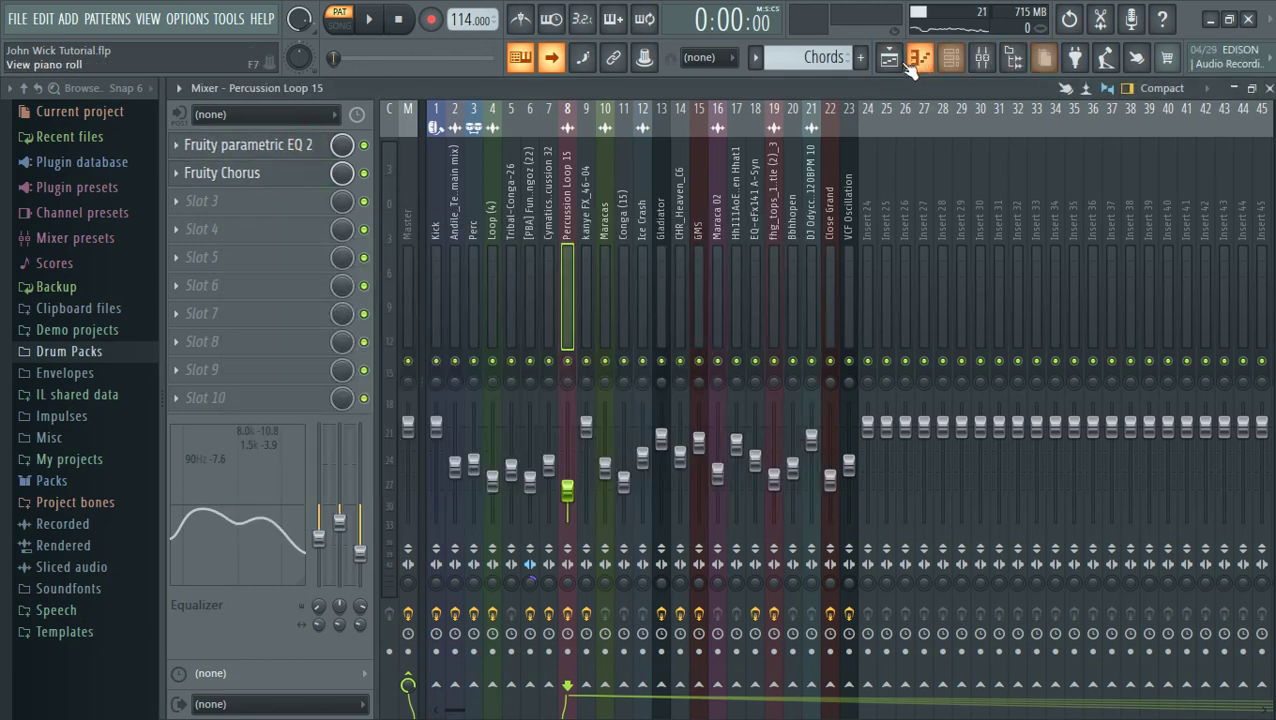
# Show the channel rack over the playlist and briefly play and stop the Chords pattern
pyautogui.click(890, 58)
pyautogui.click(951, 58)
pyautogui.press('space')
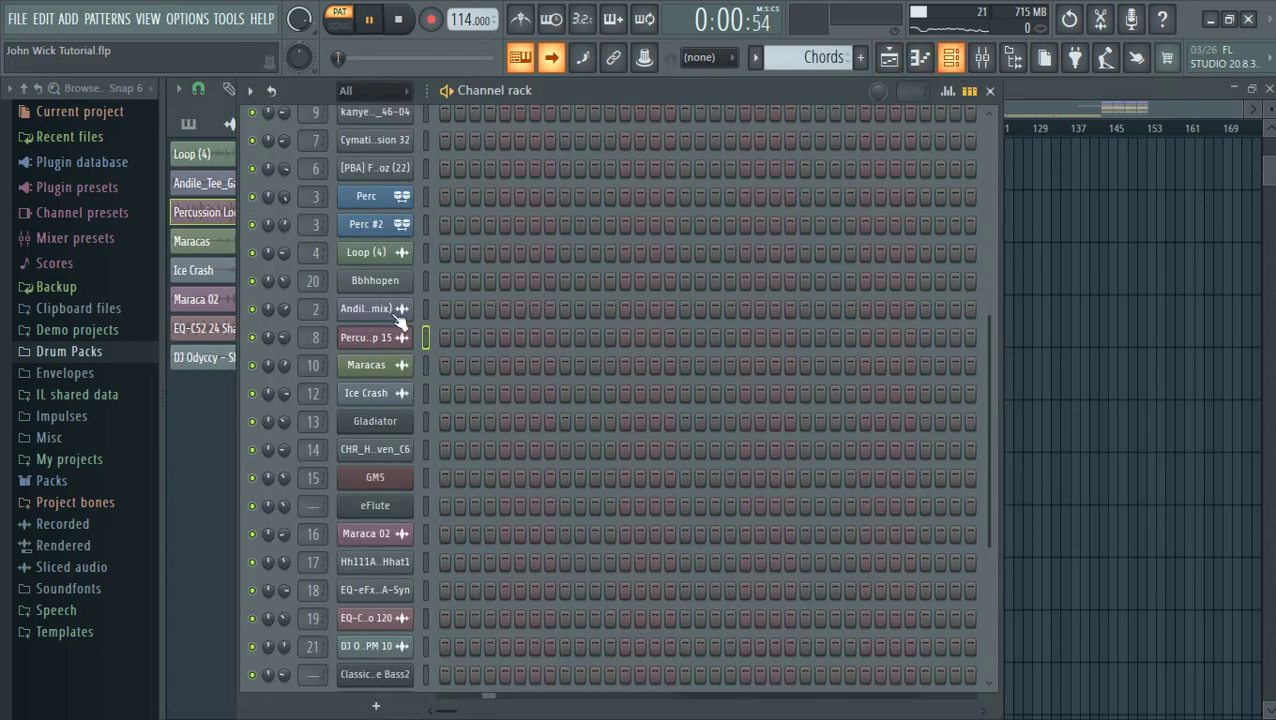
pyautogui.press('space')
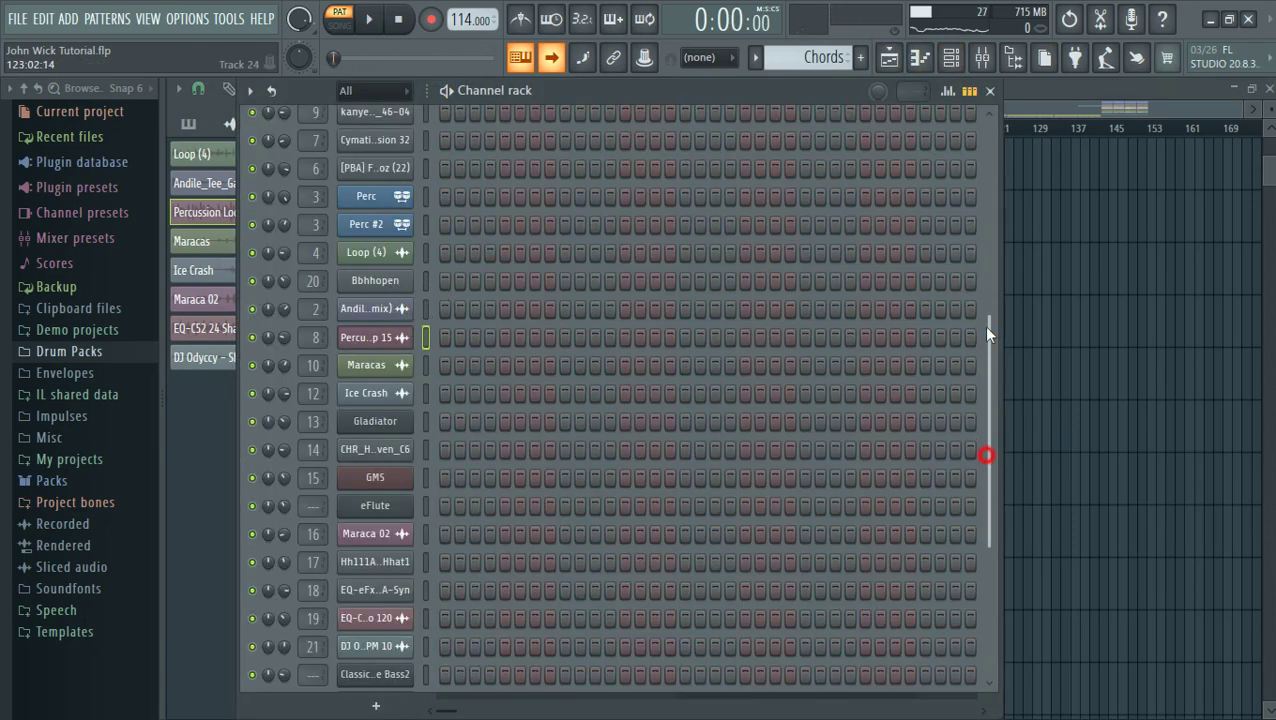
# Inspect the Loop (4) audio clip and recheck the EQ-C52 24 Shake Solo 120 clip, closing each window
pyautogui.moveTo(987, 333); pyautogui.dragTo(1021, 564)
pyautogui.click(390, 152)
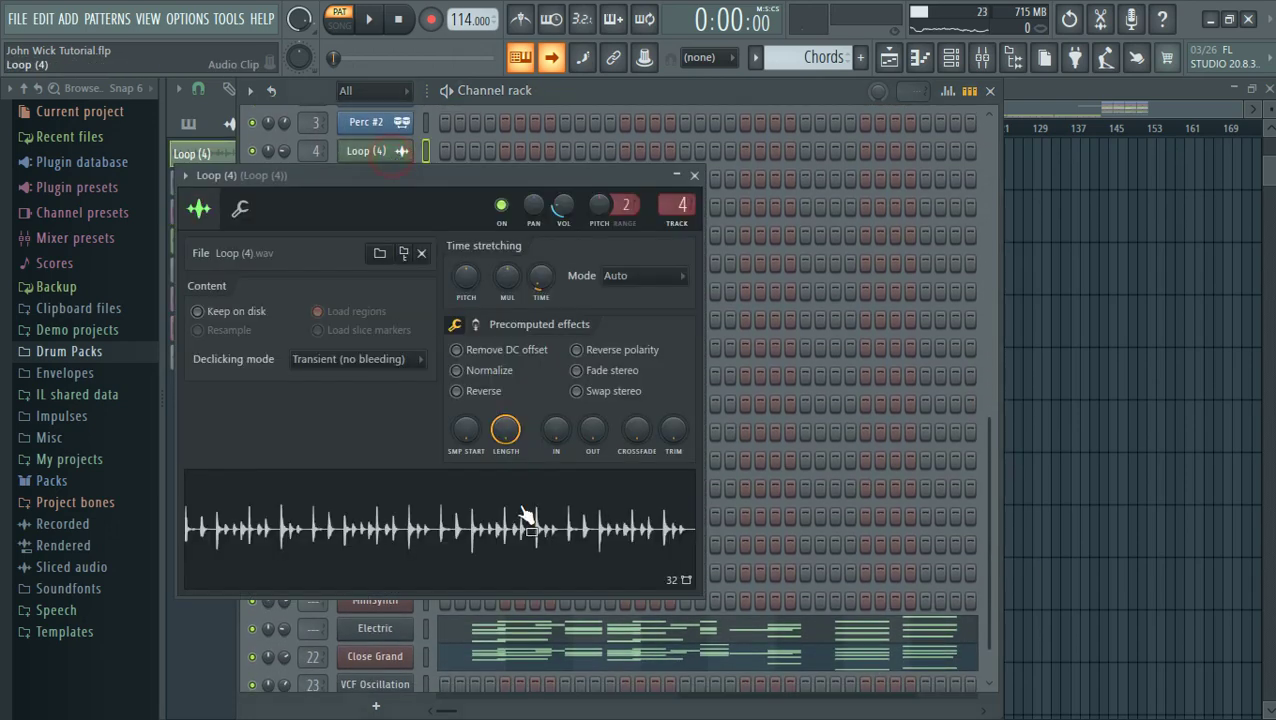
pyautogui.click(692, 176)
pyautogui.scroll(-1, 994, 570)
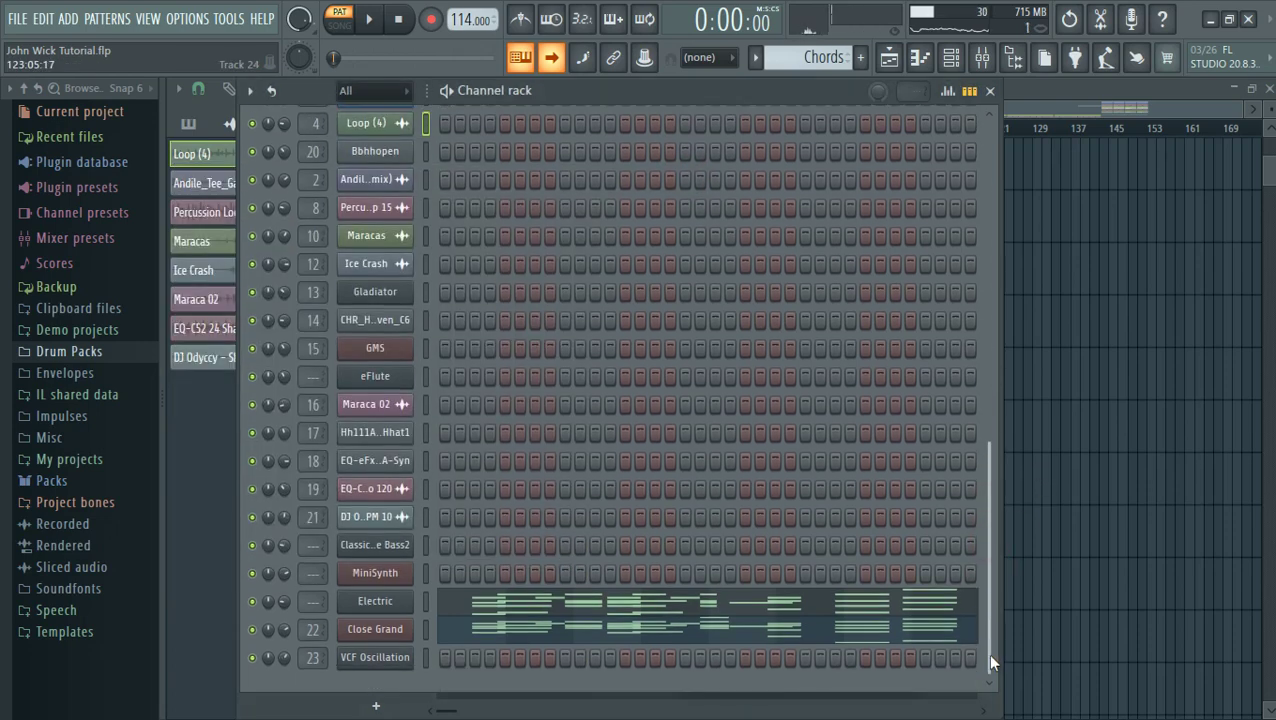
pyautogui.click(372, 491)
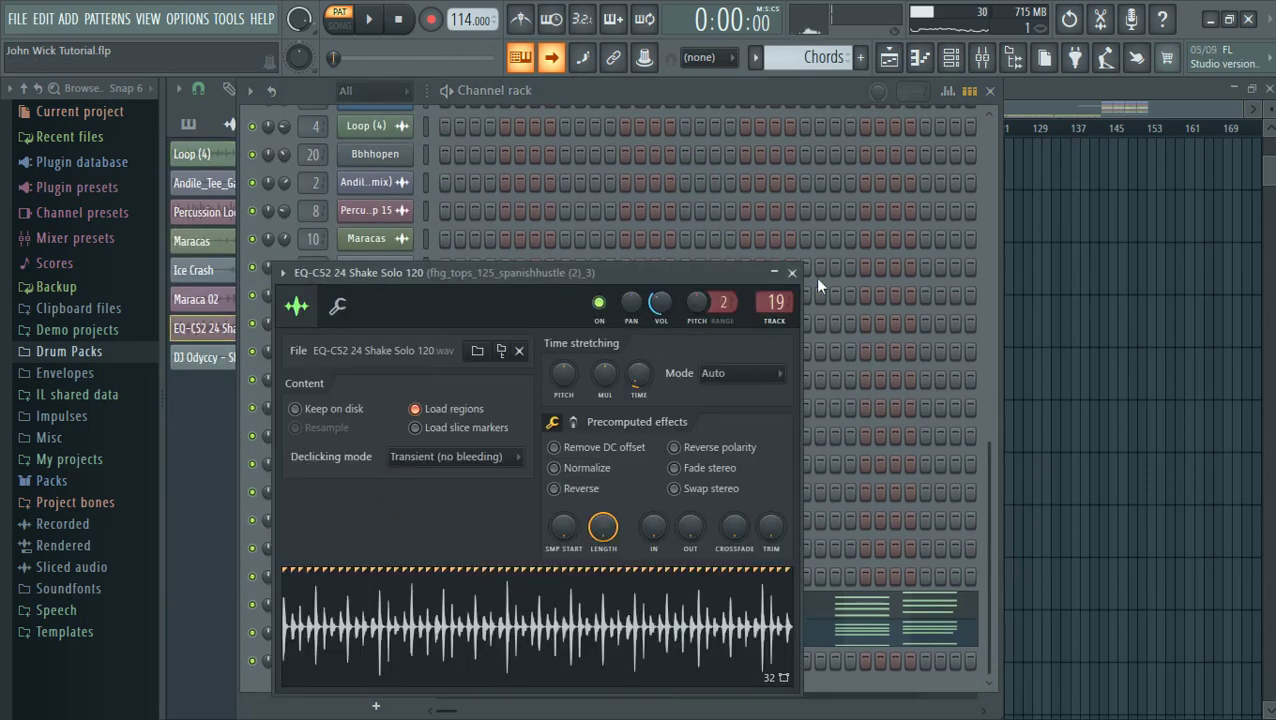
pyautogui.click(792, 274)
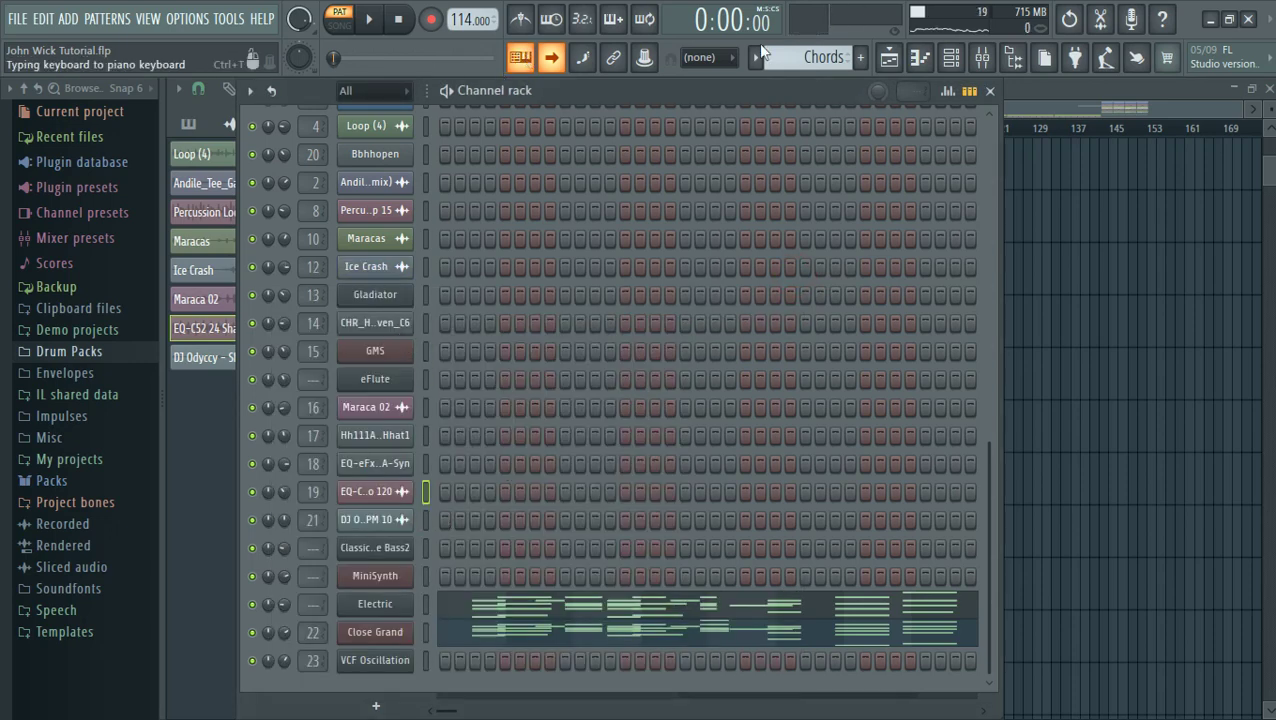
# Play the song arrangement in the playlist from just before bar 65 and lower the master volume to 25%
pyautogui.click(889, 57)
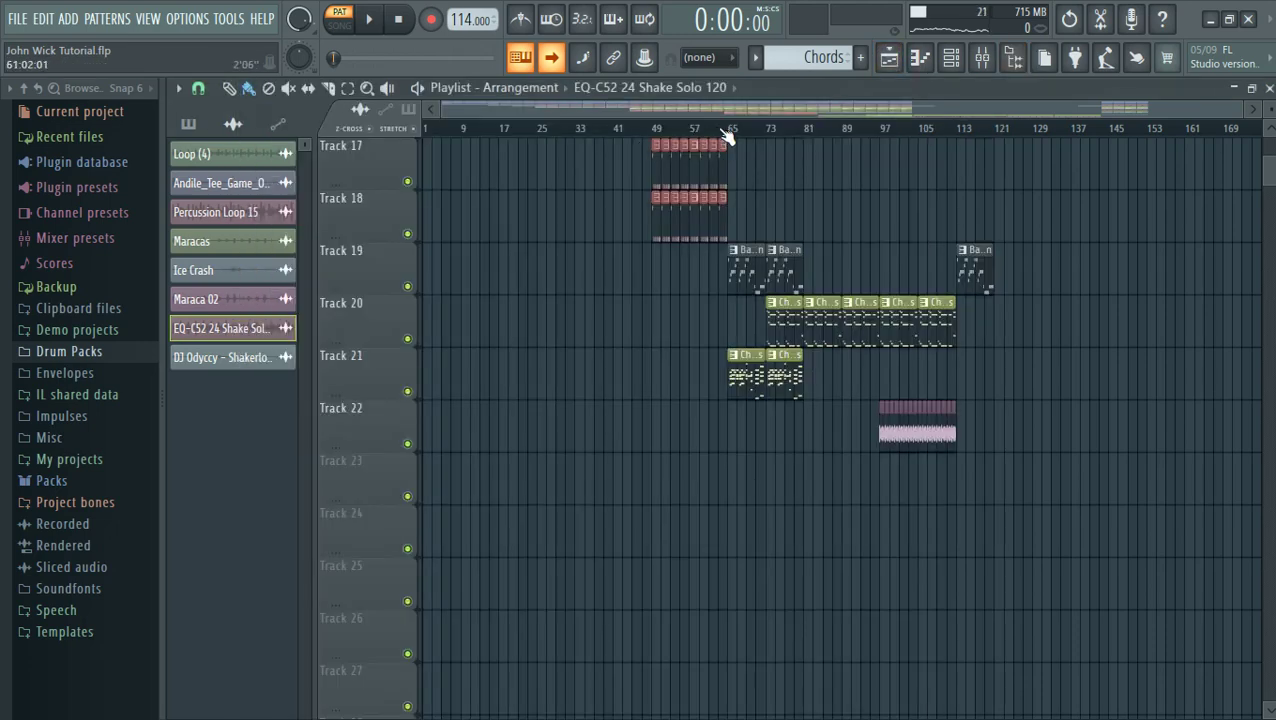
pyautogui.click(722, 129)
pyautogui.press('space')
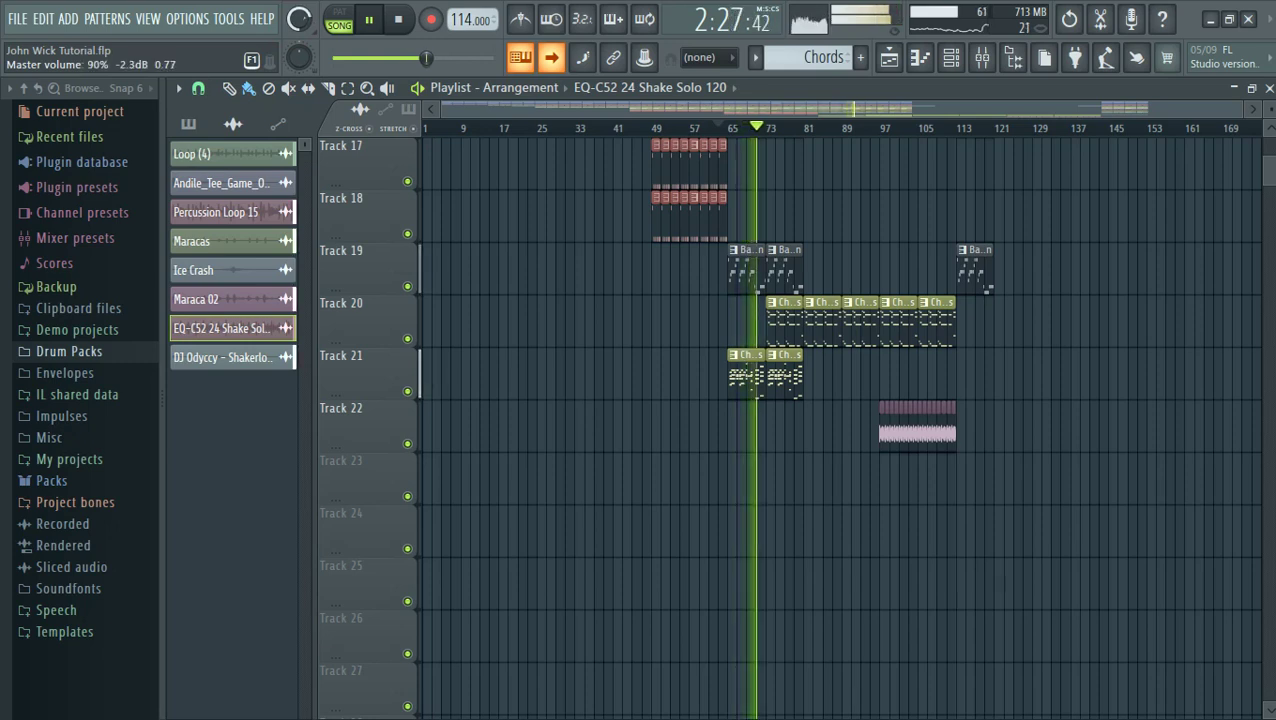
pyautogui.moveTo(428, 58); pyautogui.dragTo(421, 58)
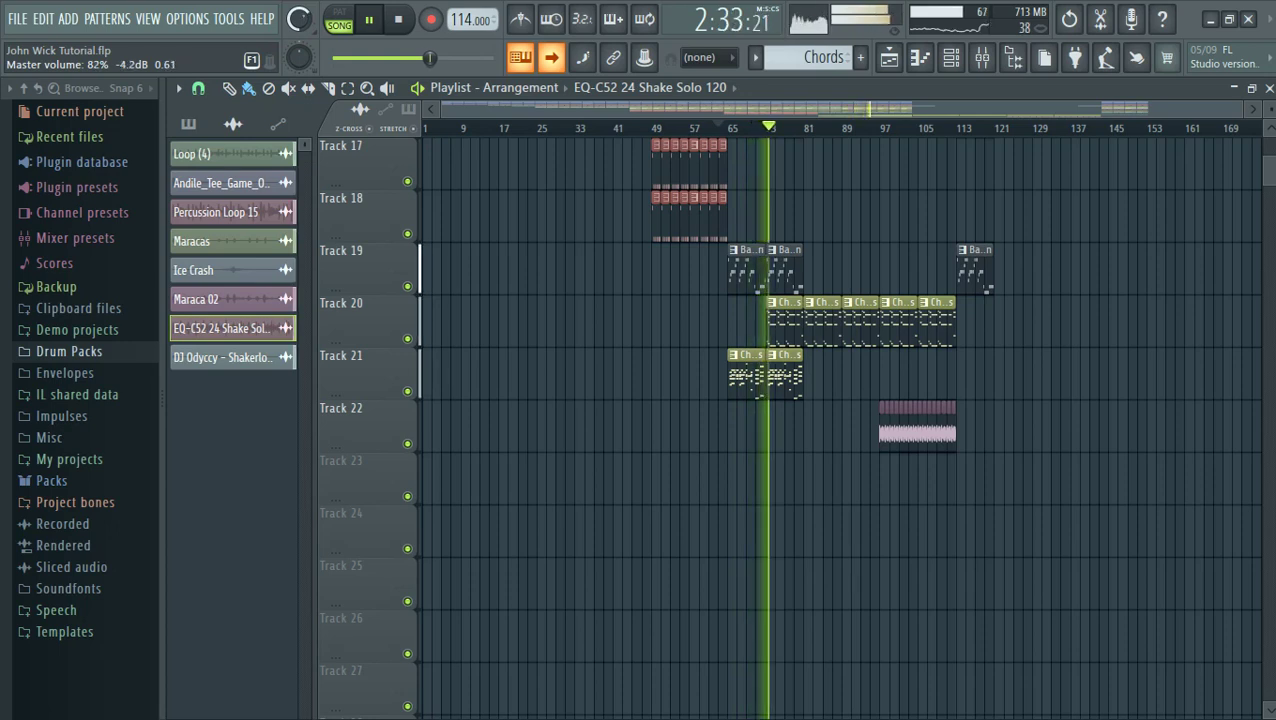
pyautogui.moveTo(299, 19); pyautogui.dragTo(299, 76)
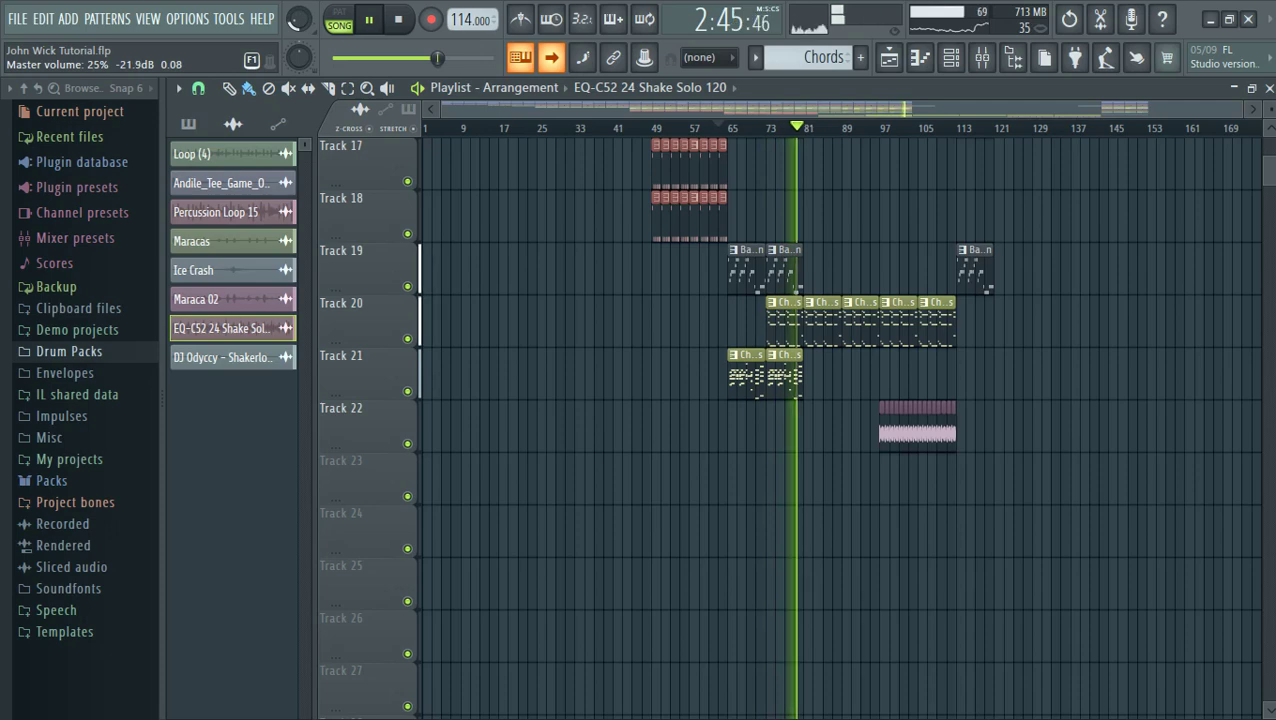